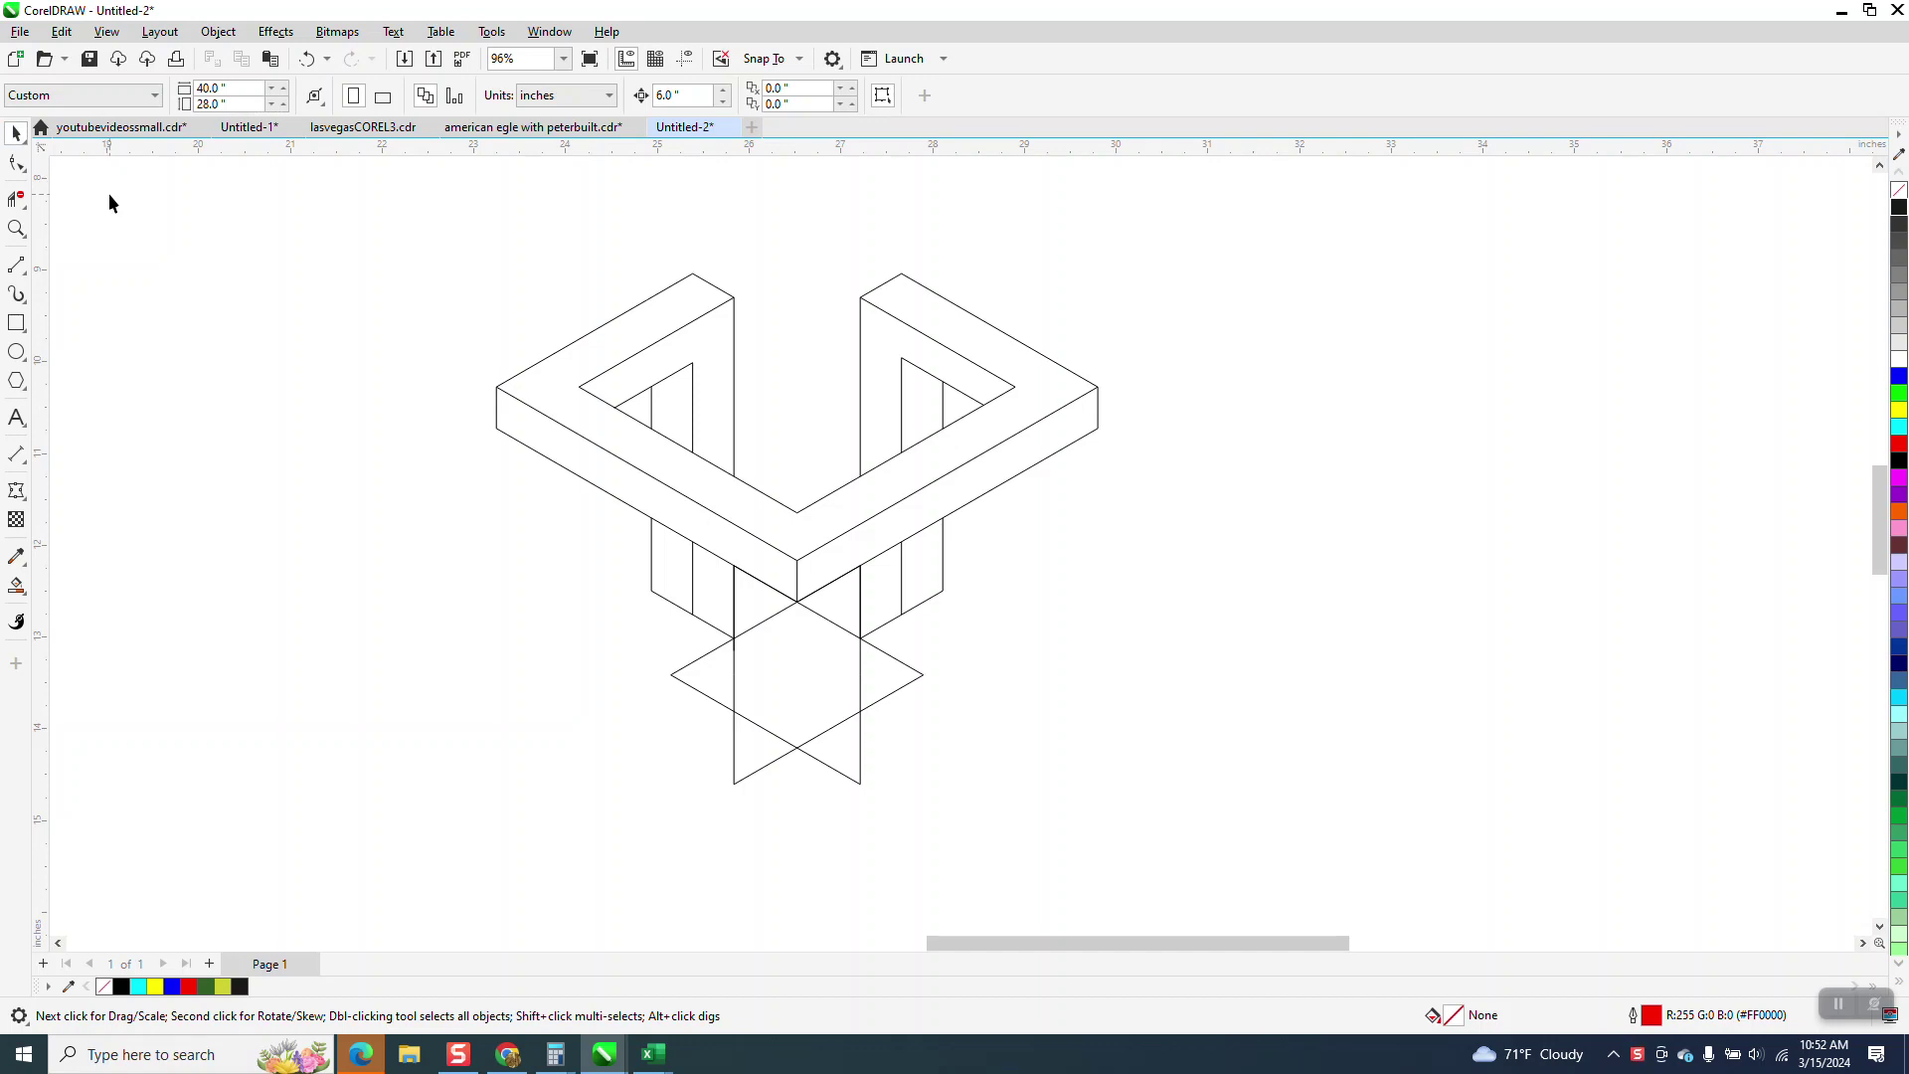
# Move the whole black line figure horizontally closer to the cyan reference artwork, keeping it on the page
pyautogui.scroll(-3, 406, 401)
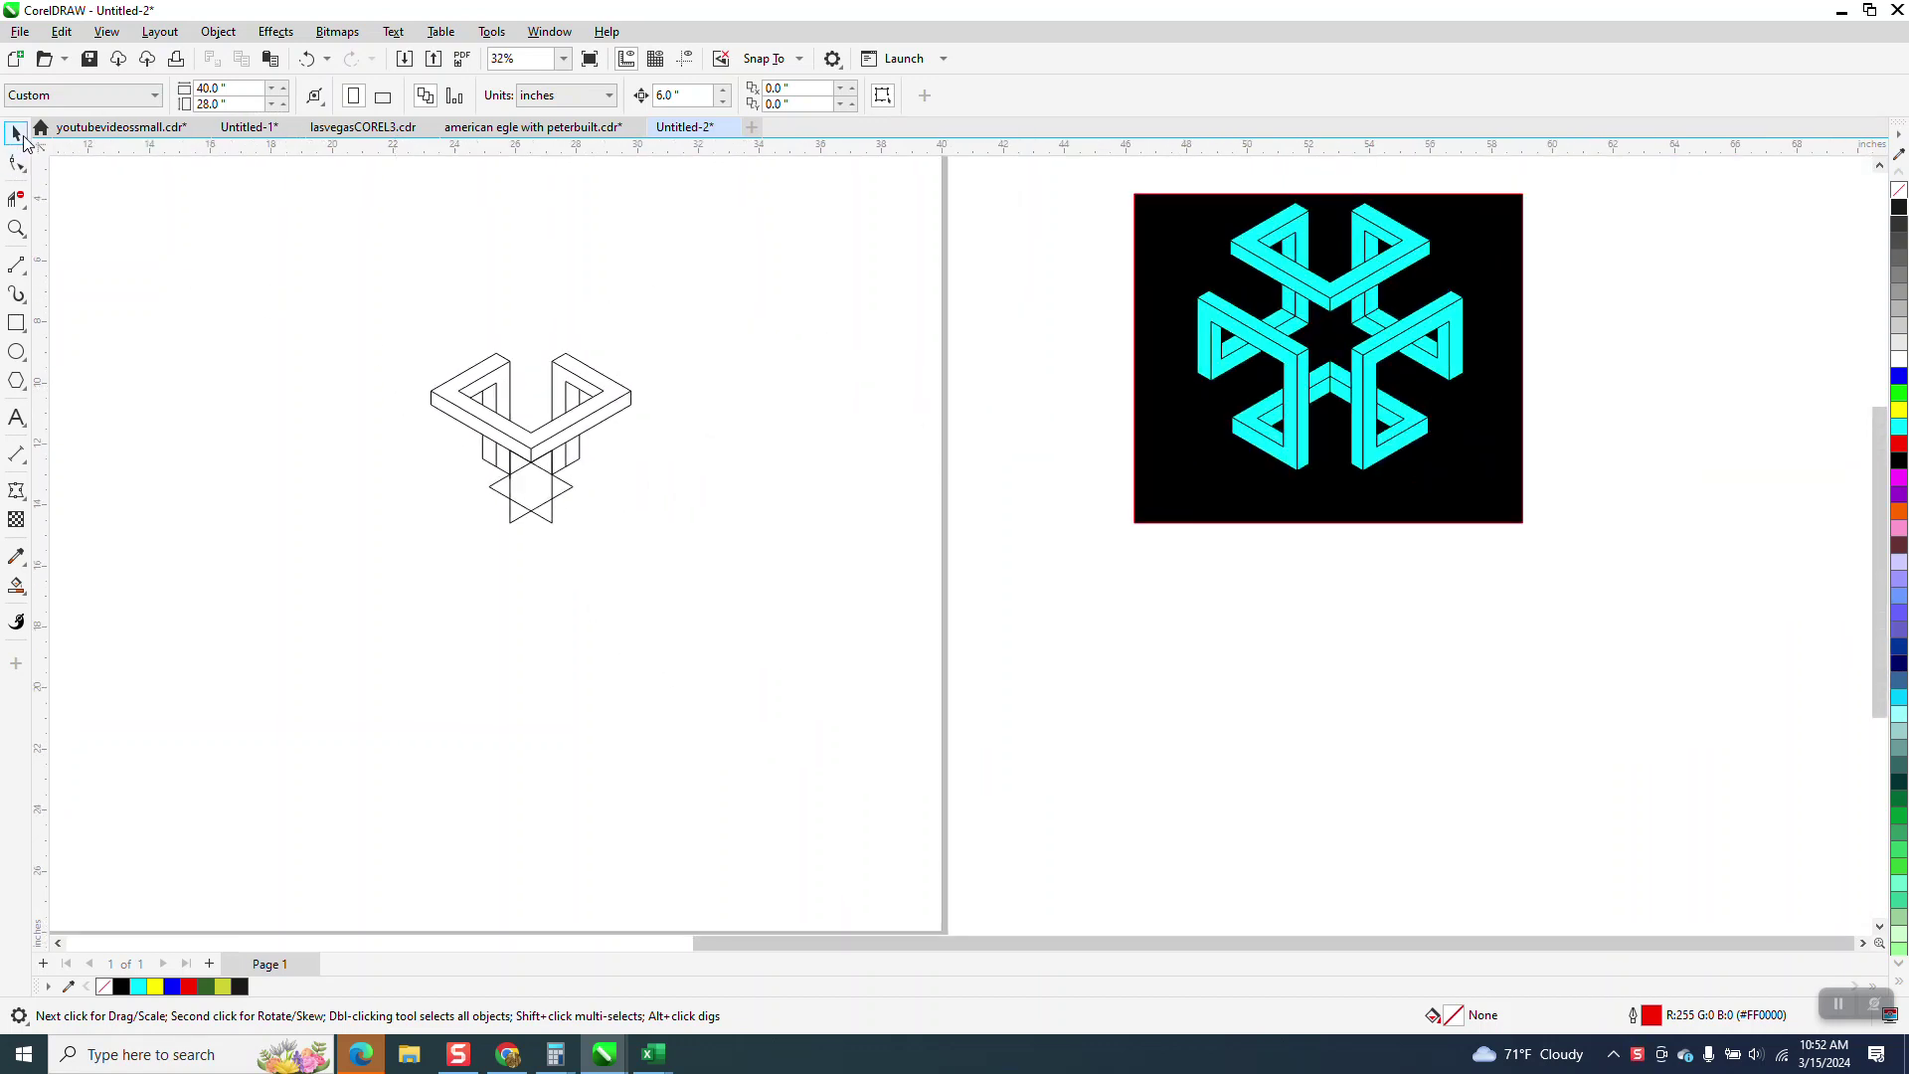
pyautogui.moveTo(587, 522); pyautogui.dragTo(588, 523)
pyautogui.moveTo(530, 438); pyautogui.dragTo(764, 425)
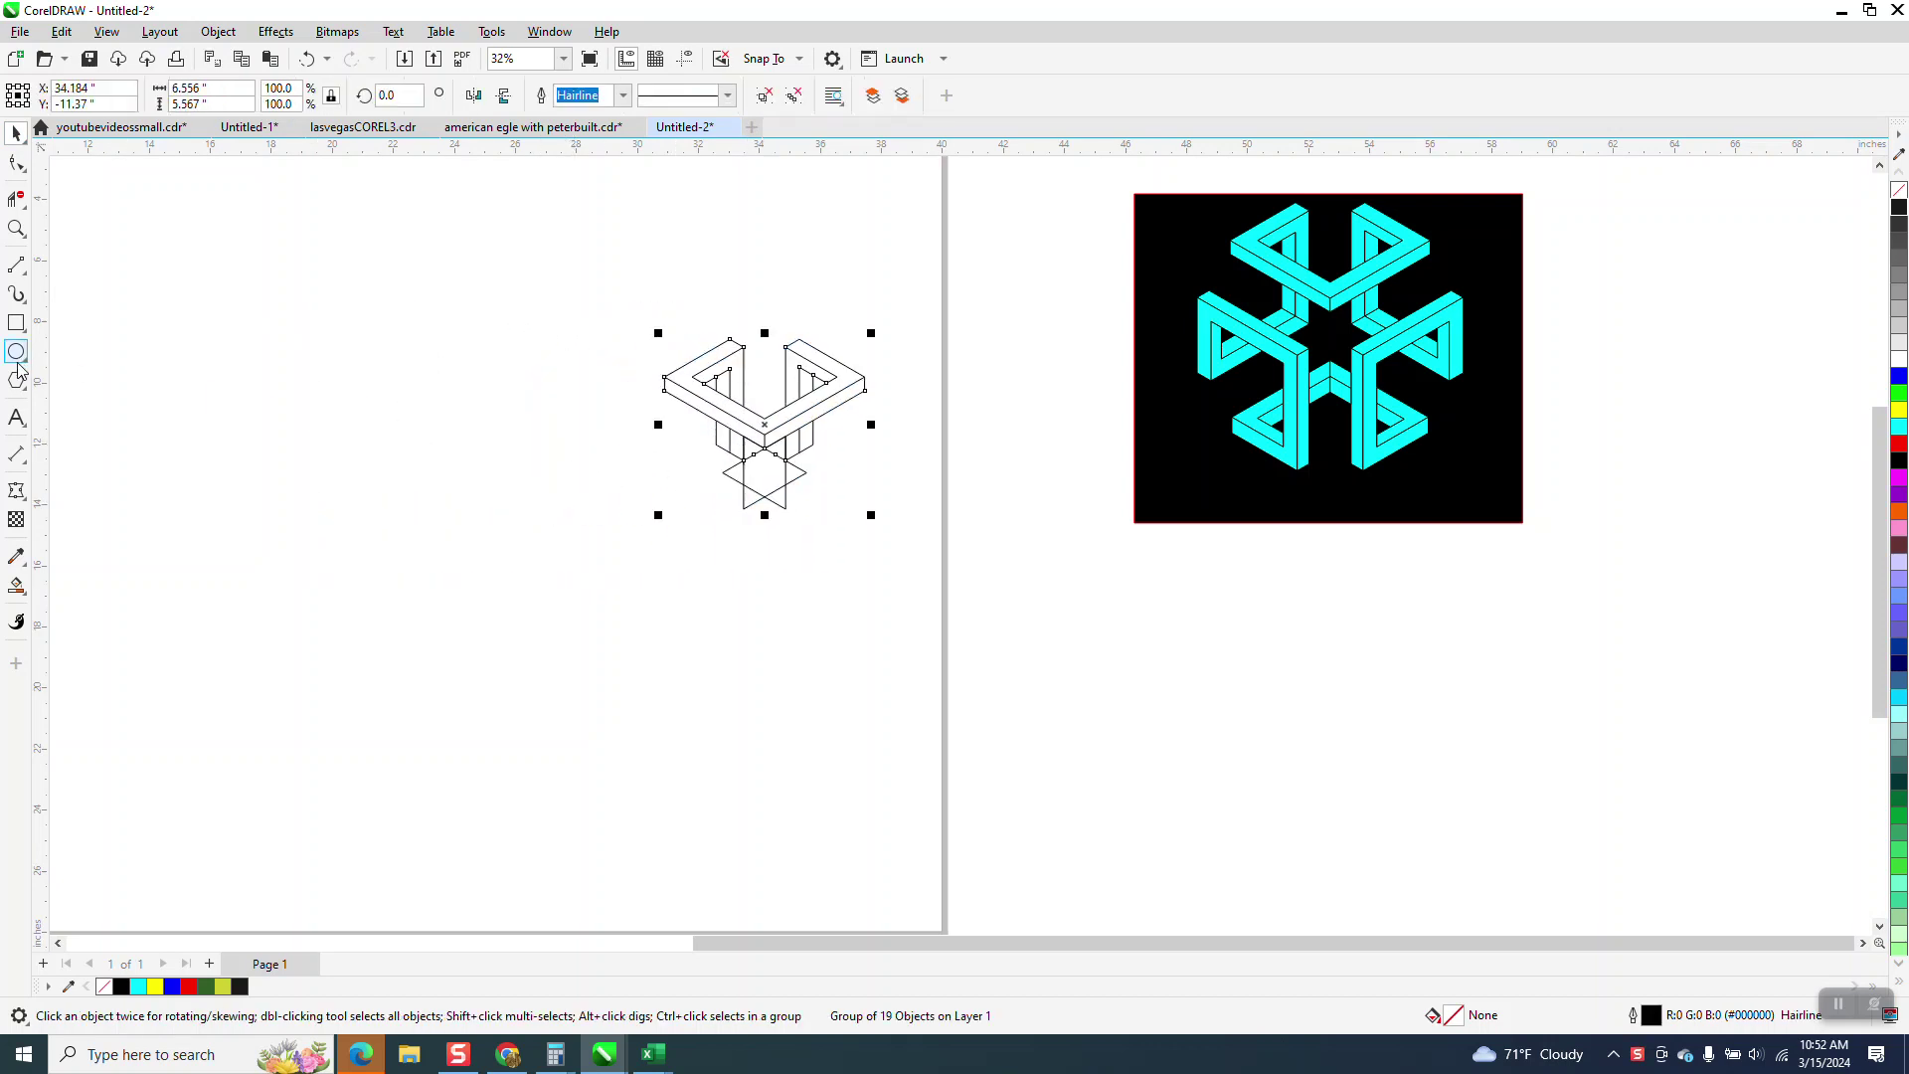
# Draw a six-sided polygon about 6.29 by 7.27 inches in the open space beside the line figure
pyautogui.click(26, 390)
pyautogui.click(80, 380)
pyautogui.click(592, 91)
pyautogui.click(593, 90)
pyautogui.moveTo(578, 319); pyautogui.dragTo(367, 538)
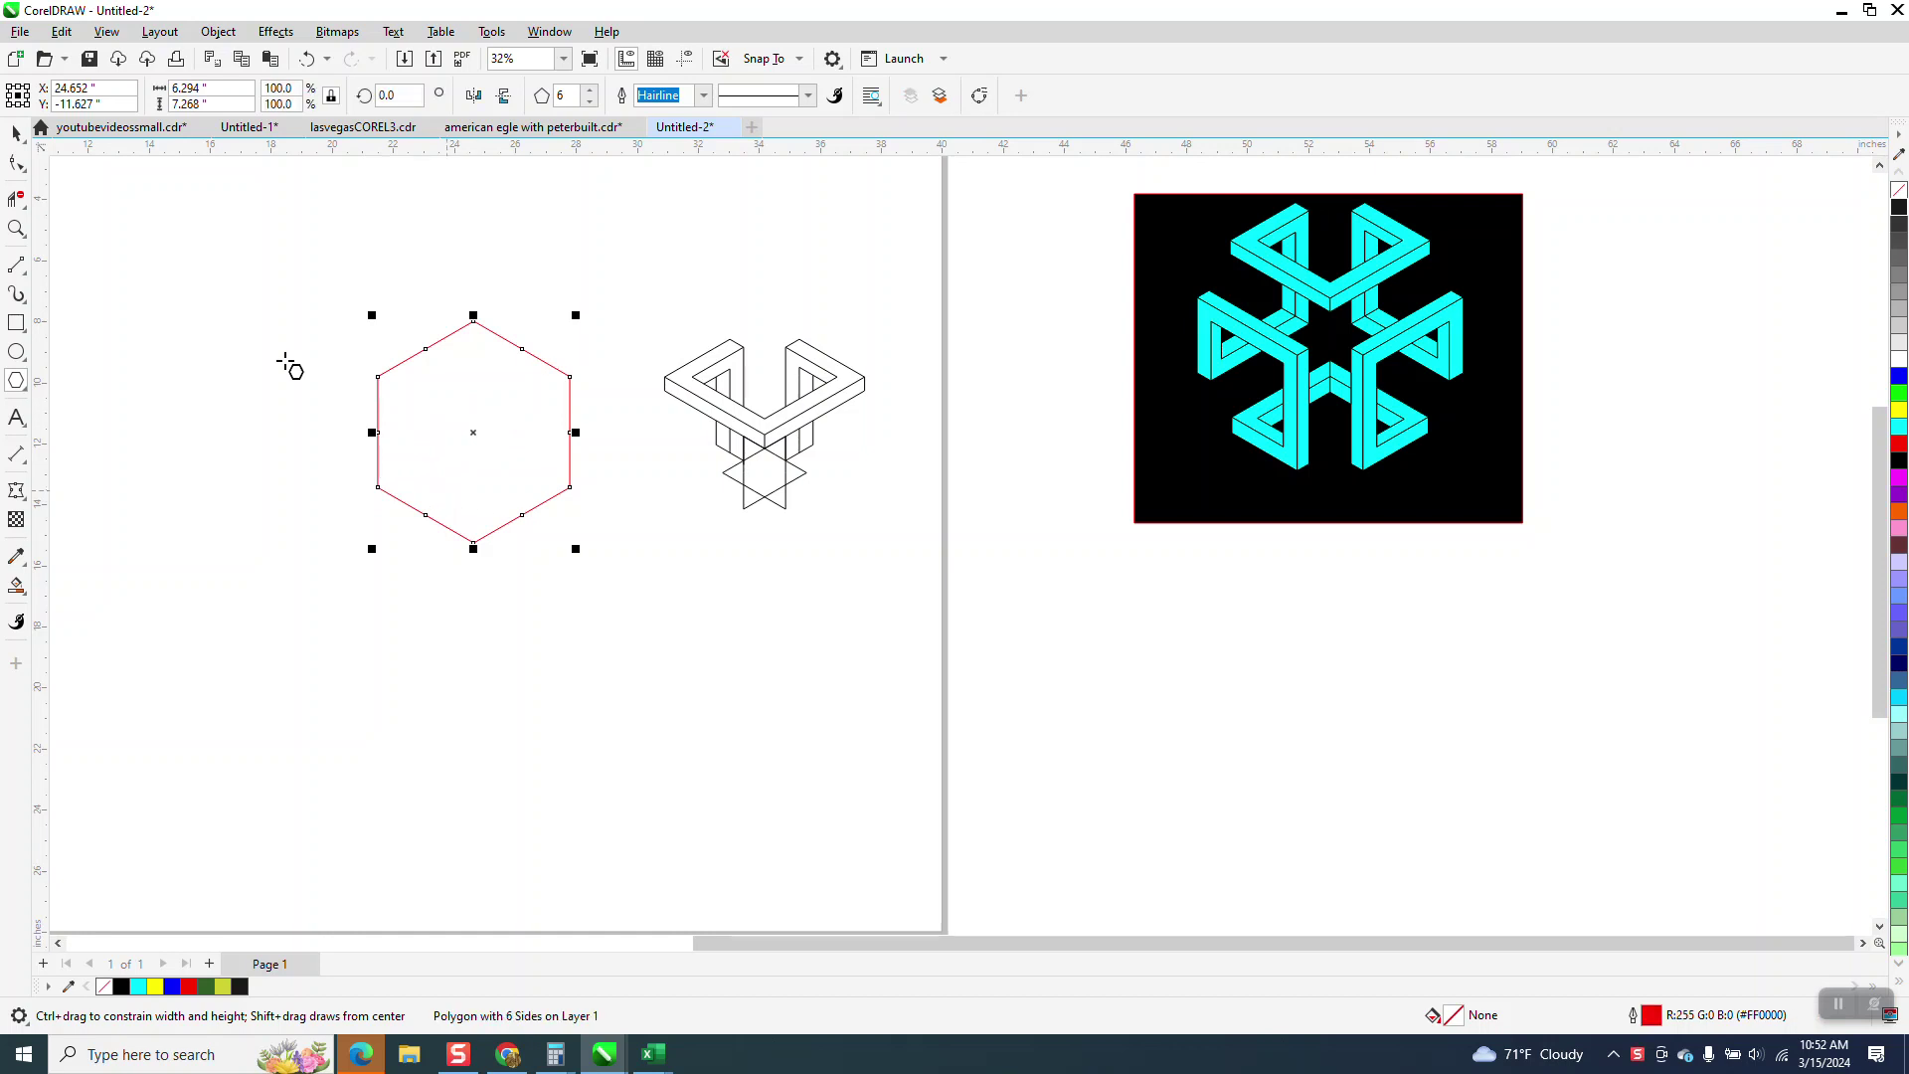
# Draw two straight lines joining the hexagon's centre to its two upper side corners
pyautogui.click(16, 229)
pyautogui.click(308, 360)
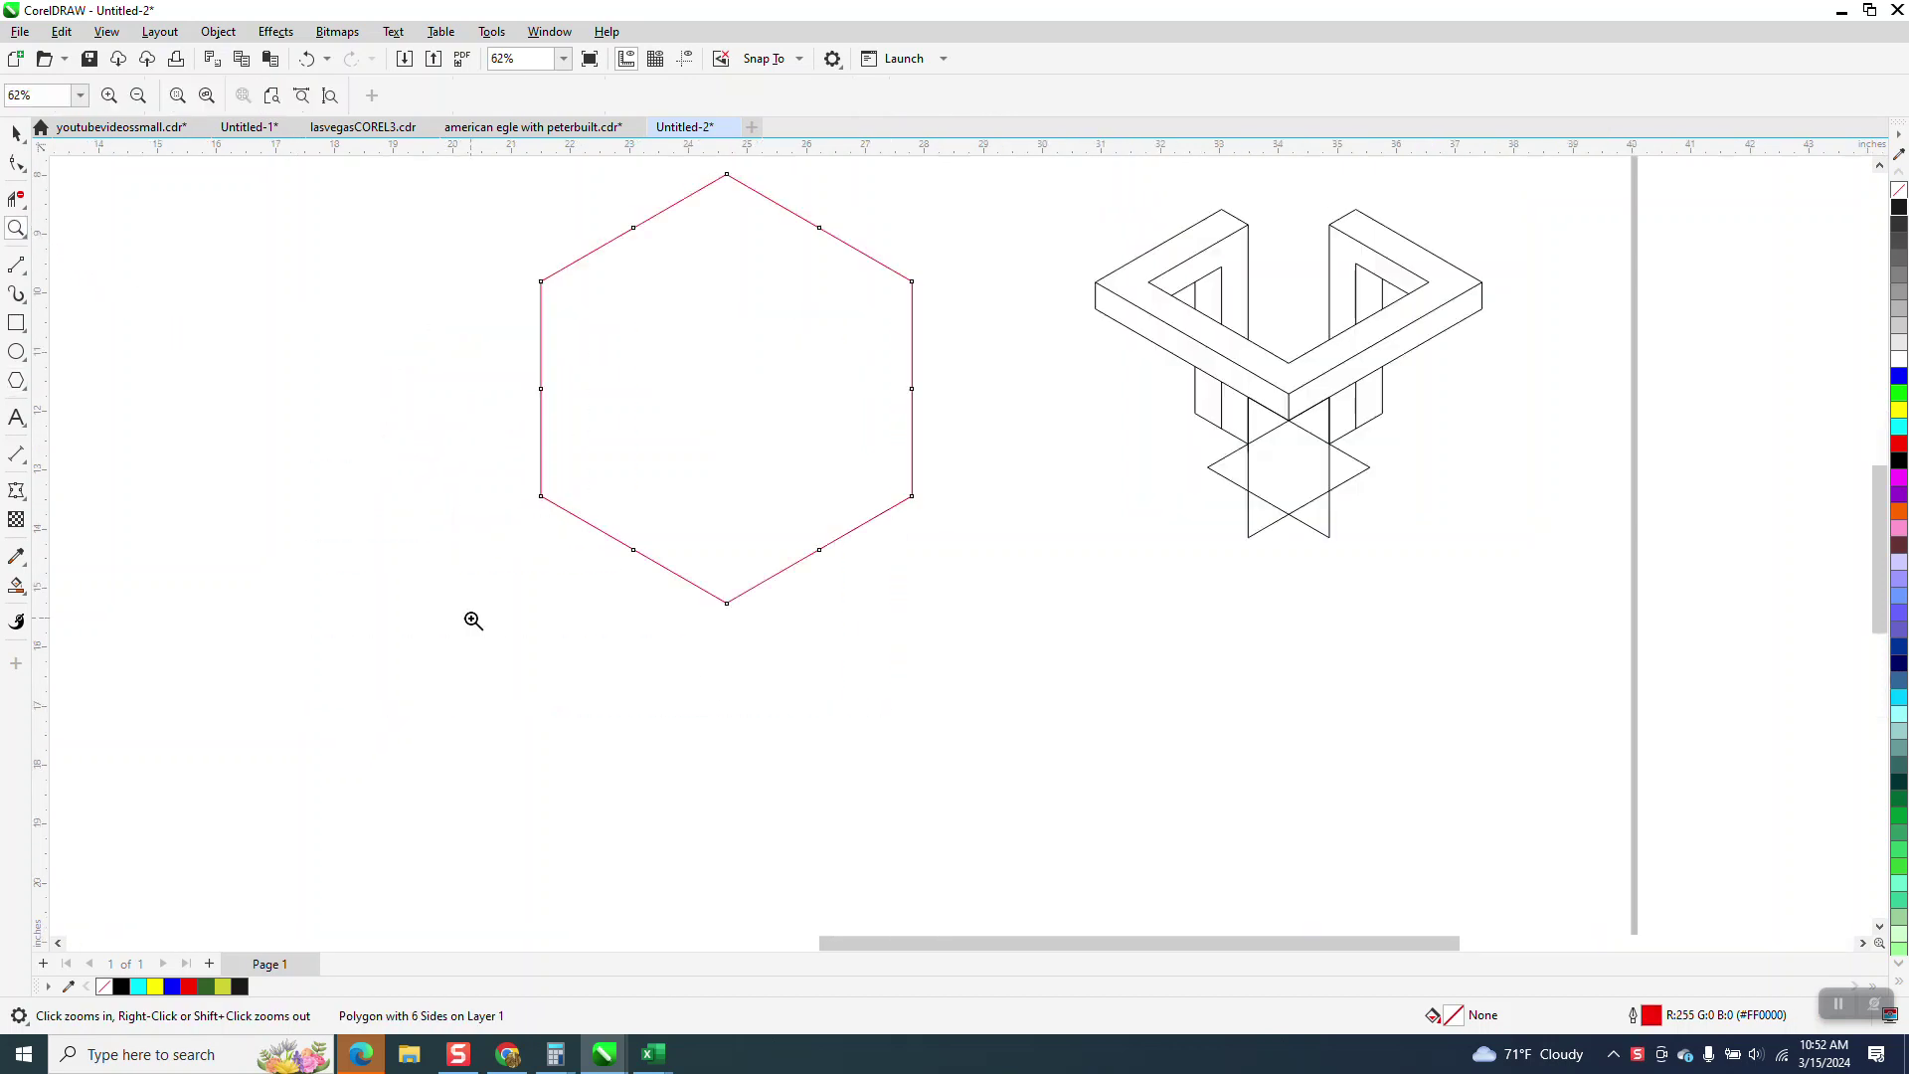
pyautogui.click(25, 272)
pyautogui.click(82, 294)
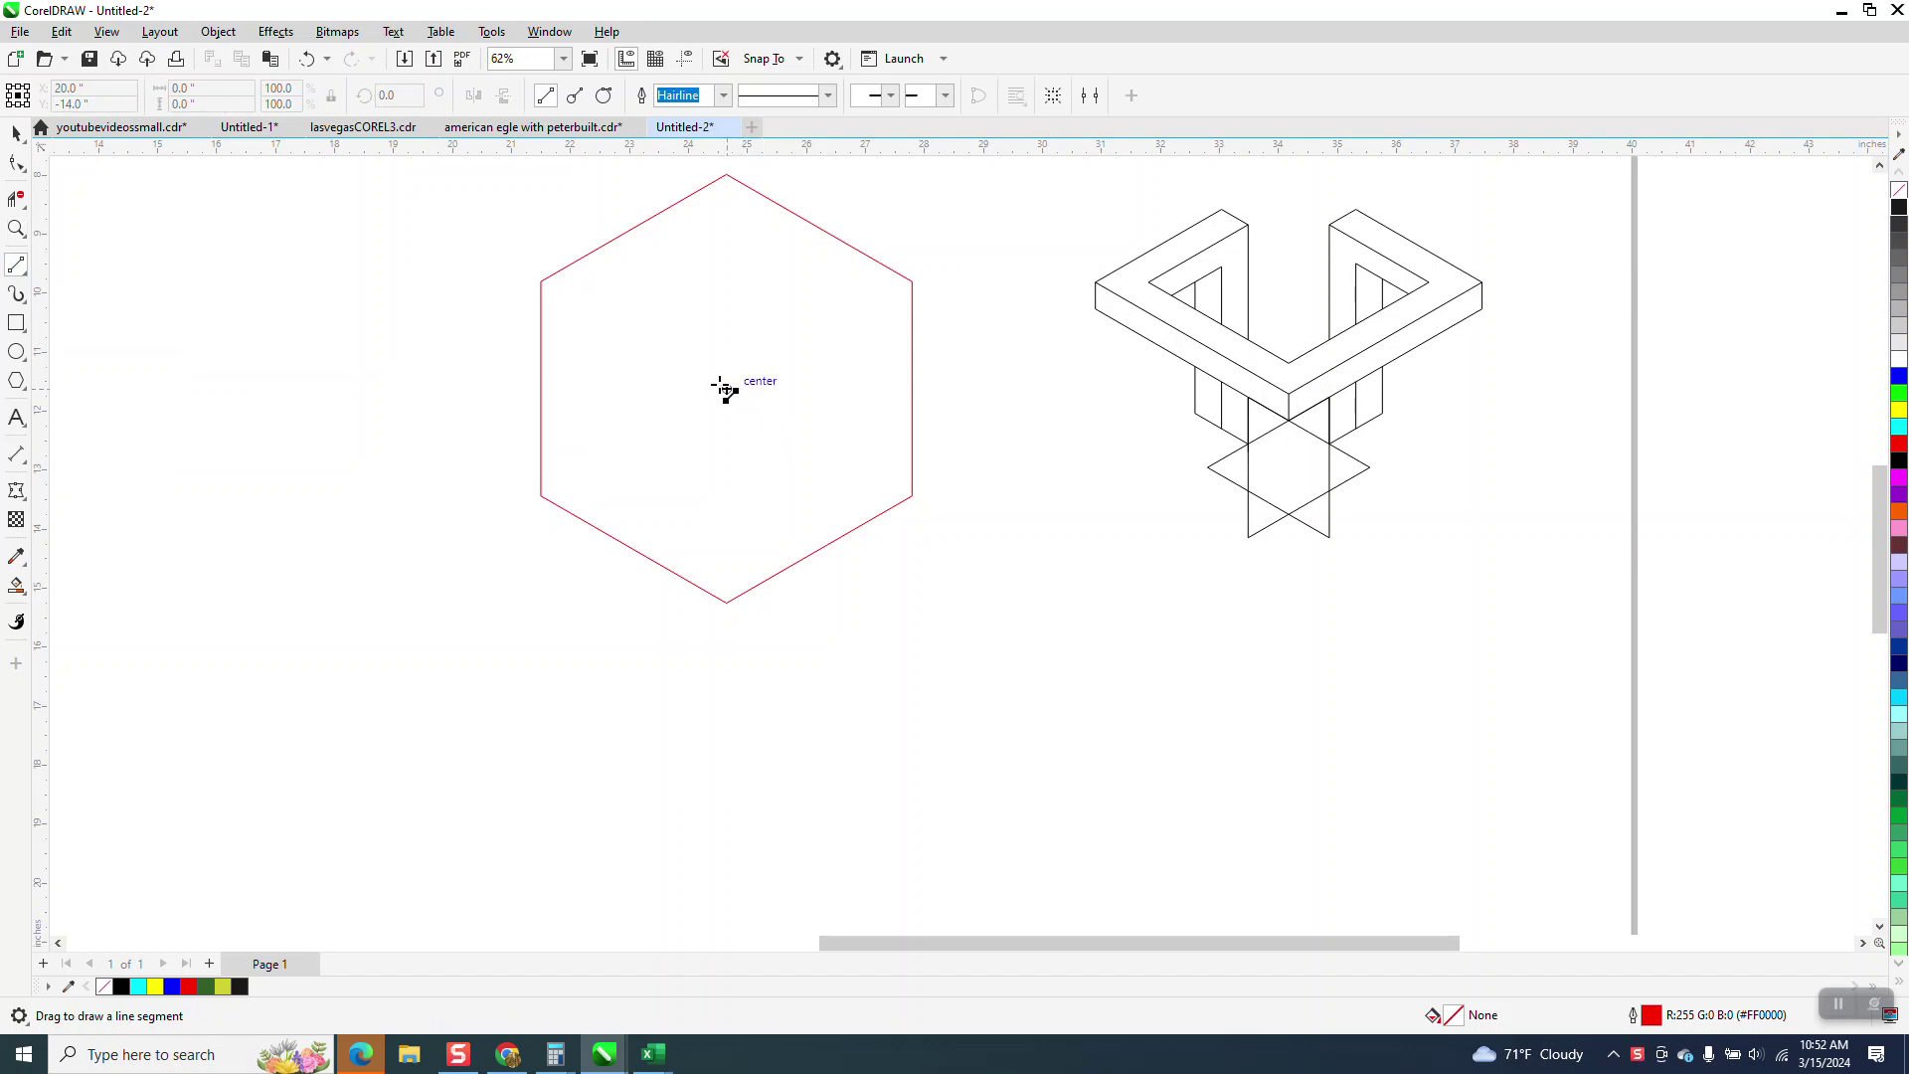
pyautogui.moveTo(725, 388); pyautogui.dragTo(531, 282)
pyautogui.click(324, 60)
pyautogui.moveTo(726, 388); pyautogui.dragTo(541, 282)
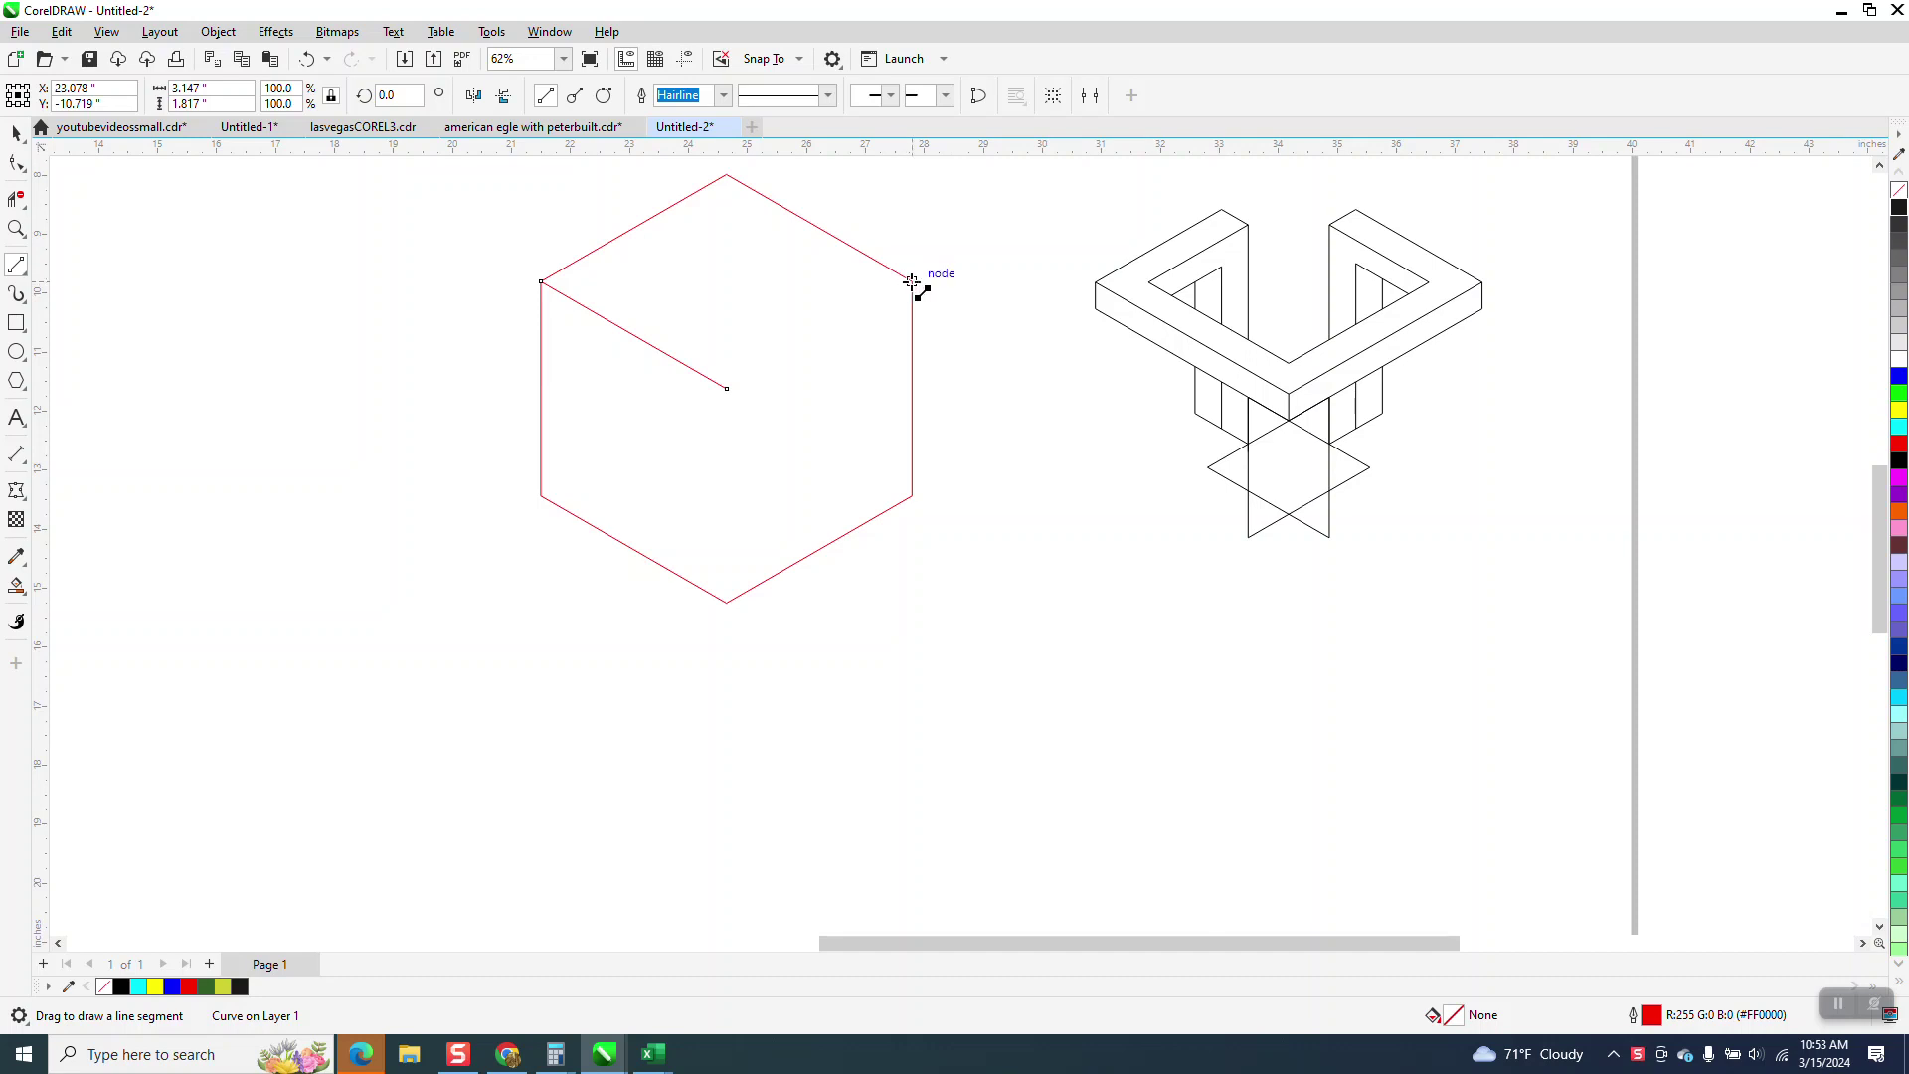
pyautogui.moveTo(912, 283); pyautogui.dragTo(726, 388)
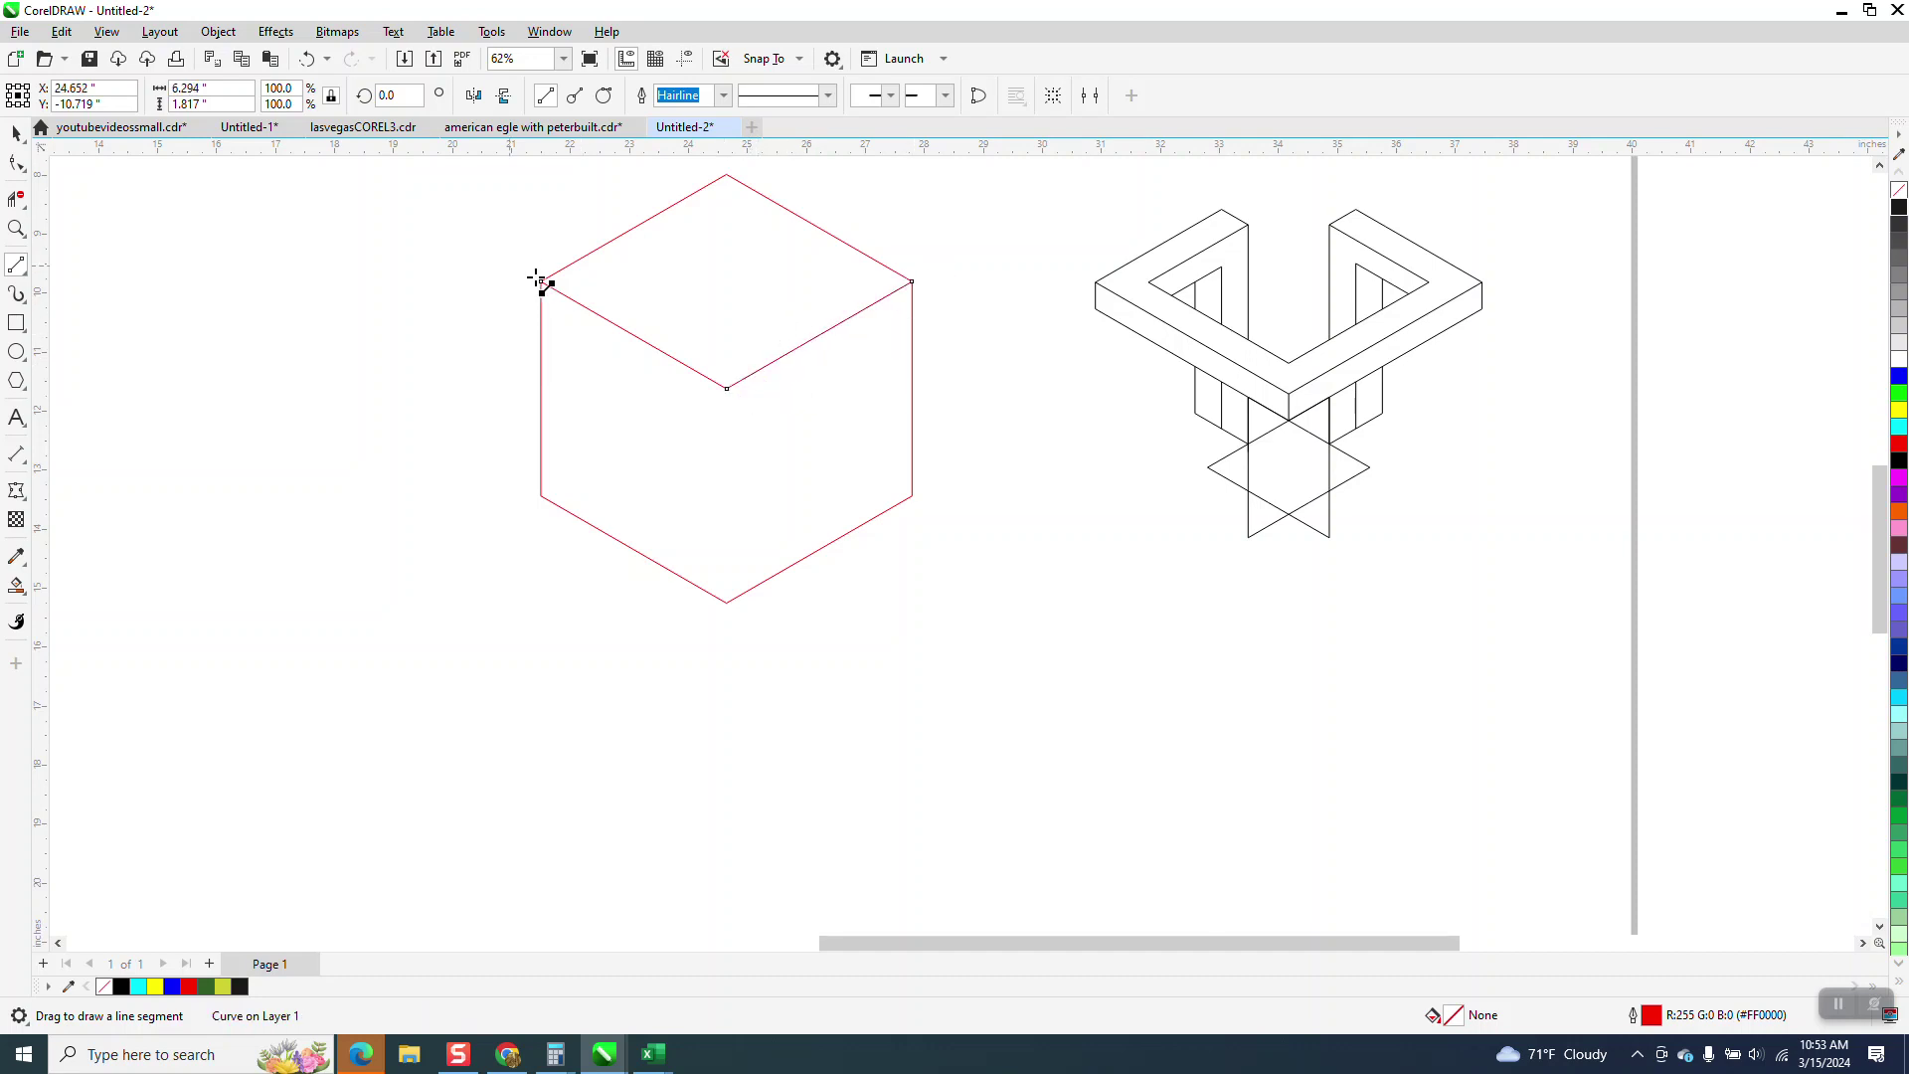
# Create a cyan rhombus from the hexagon's upper face with Smart Fill and move it 12 inches to the left
pyautogui.click(14, 588)
pyautogui.click(723, 355)
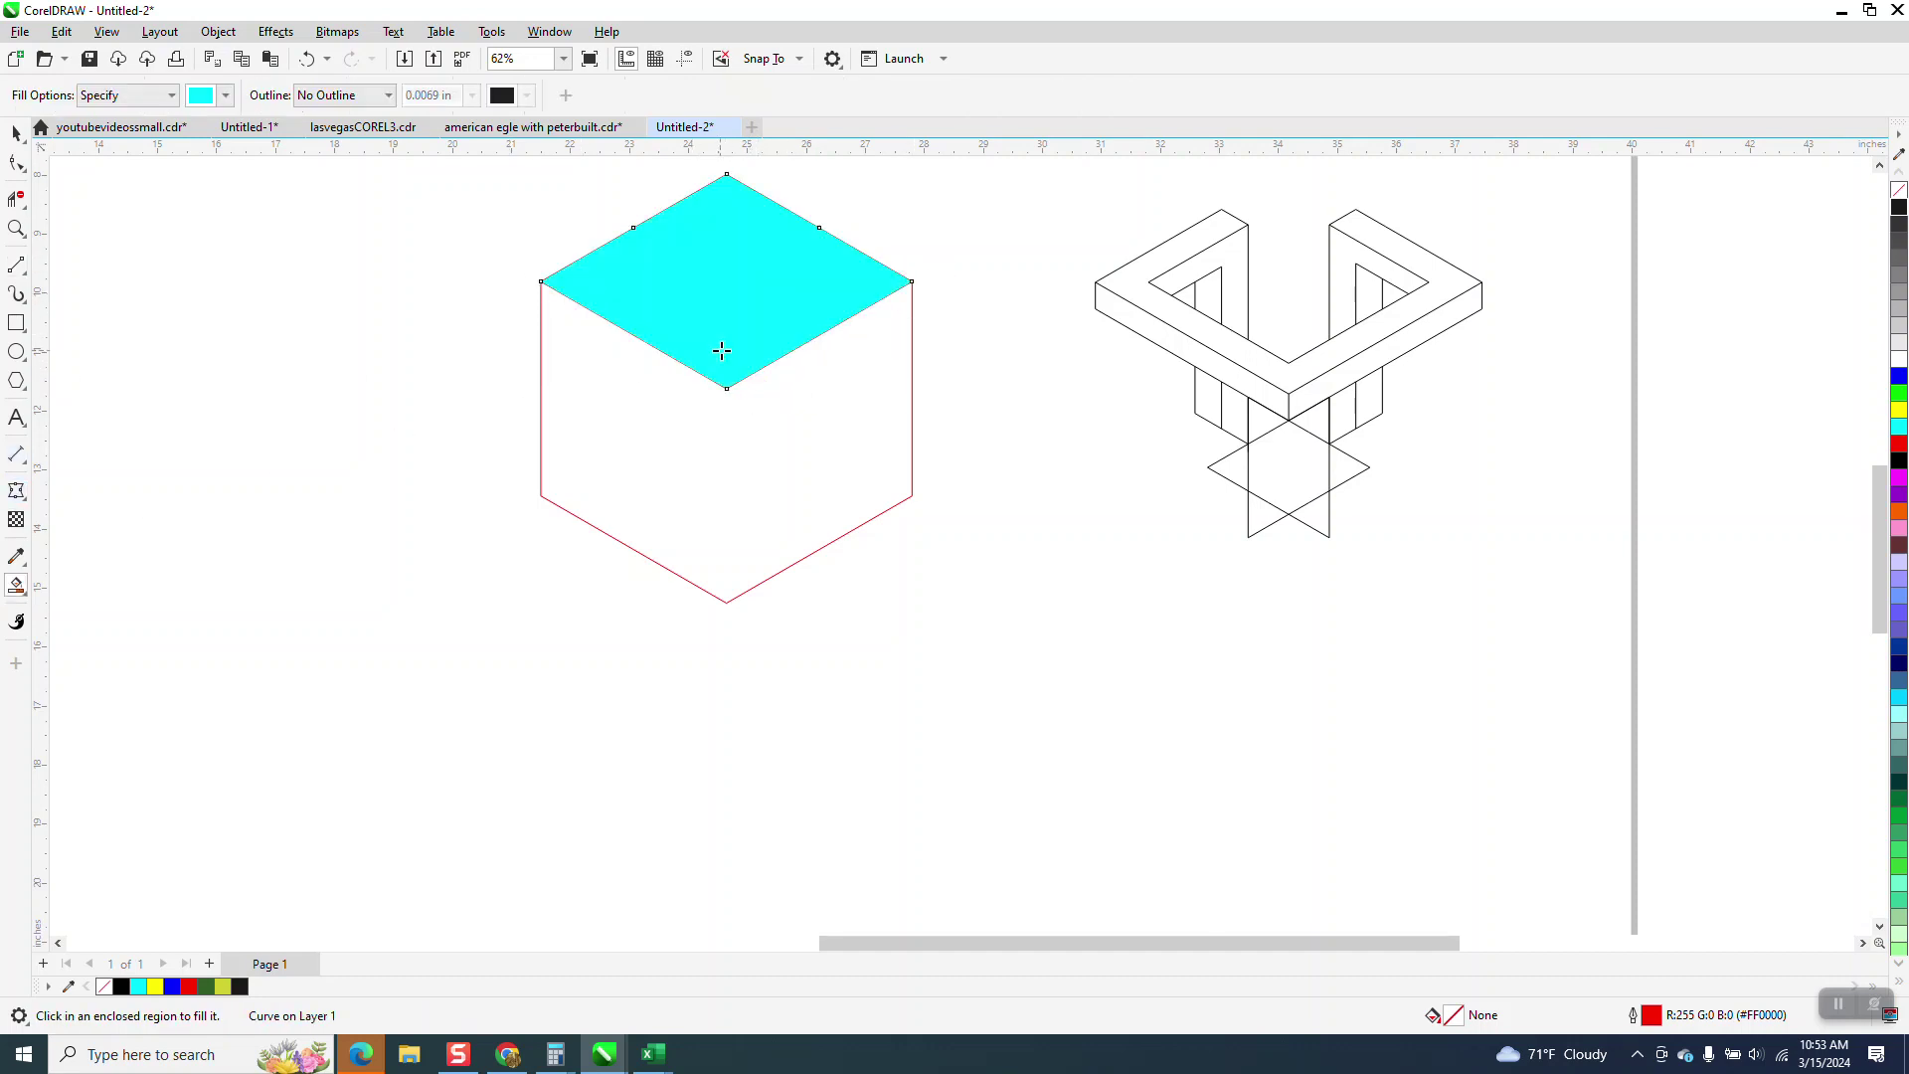
pyautogui.press('Left')
pyautogui.press('Left')
pyautogui.press('Left')
pyautogui.press('Left')
pyautogui.press('Left')
pyautogui.press('Left')
pyautogui.press('Left')
pyautogui.press('Left')
pyautogui.press('Left')
pyautogui.press('Left')
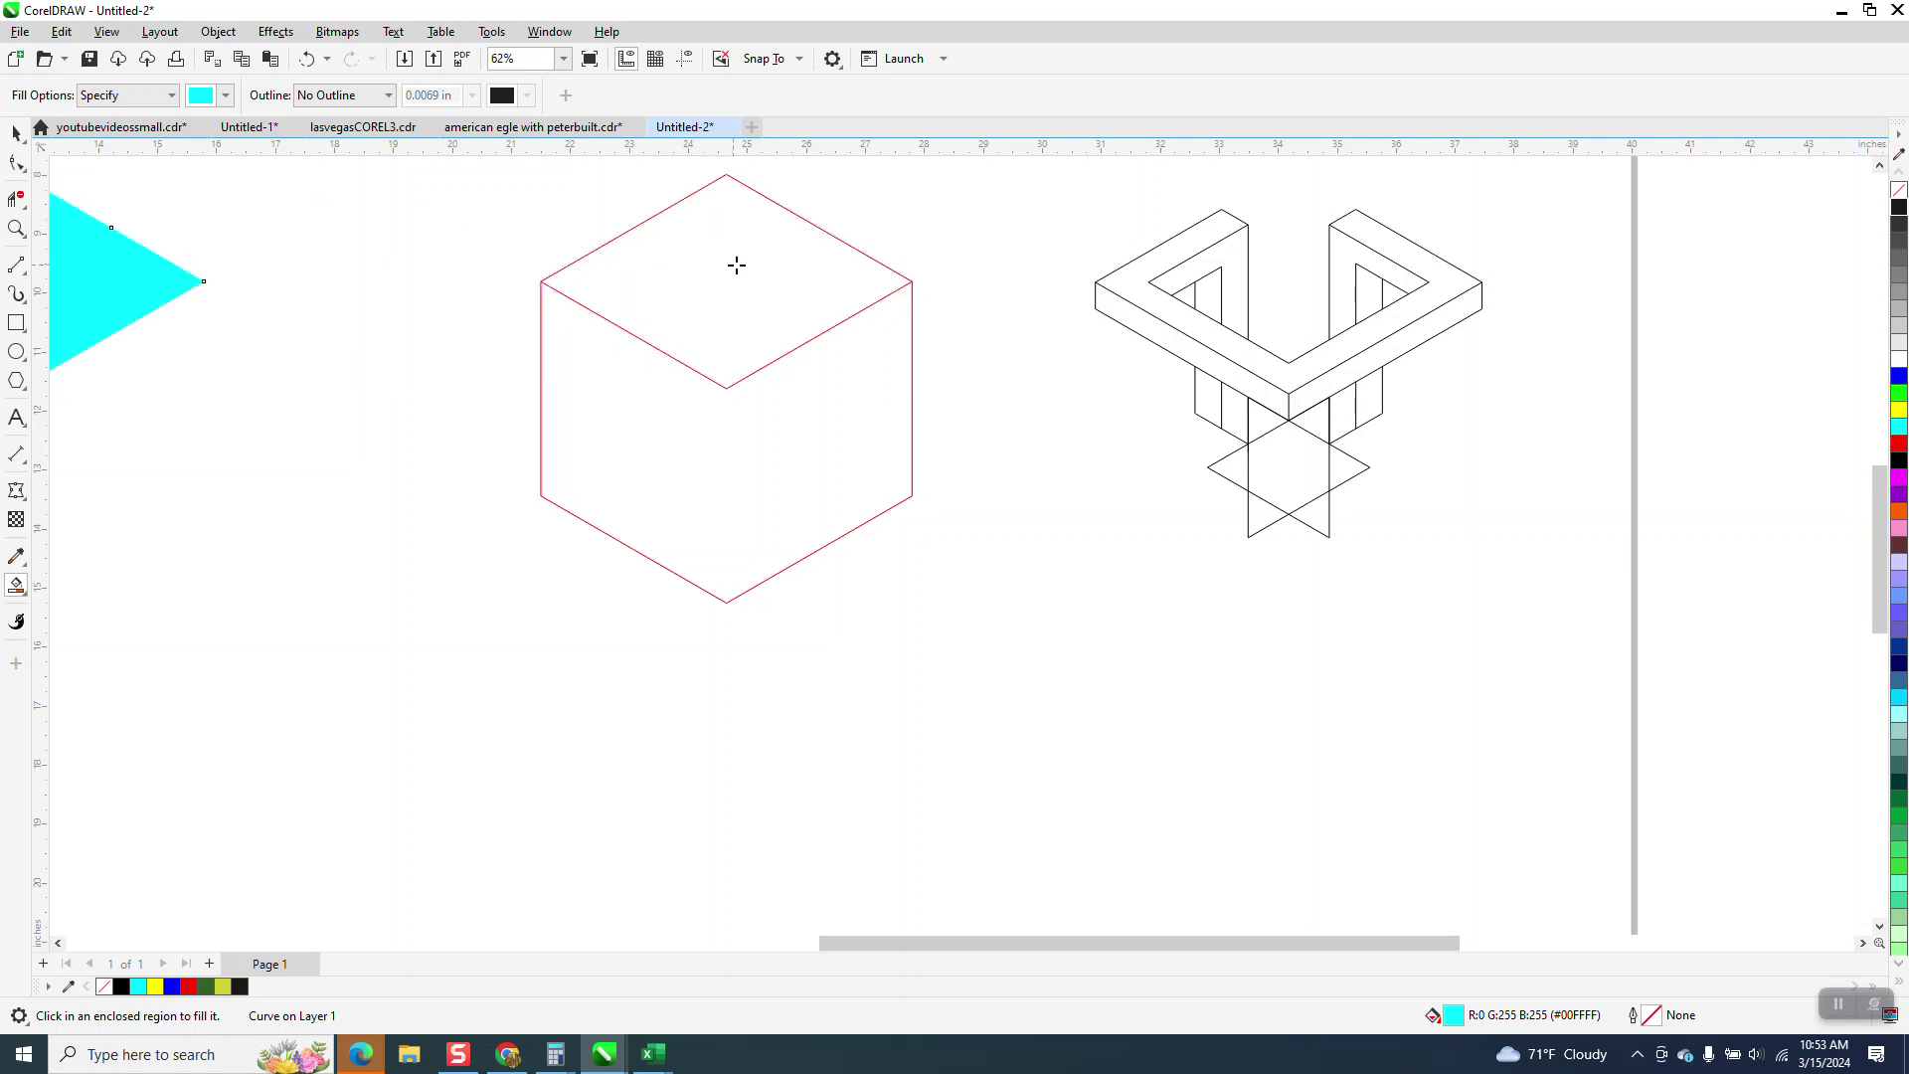
# Delete the red hexagon together with its two inner lines
pyautogui.scroll(-3, 916, 511)
pyautogui.click(14, 136)
pyautogui.moveTo(621, 277); pyautogui.dragTo(999, 557)
pyautogui.press('Delete')
# Move the cyan rhombus 12 inches back to the right, remove its fill and give it a black outline
pyautogui.click(498, 372)
pyautogui.press('Right')
pyautogui.press('Right')
pyautogui.press('Right')
pyautogui.press('Right')
pyautogui.press('Right')
pyautogui.press('Right')
pyautogui.press('Right')
pyautogui.press('Right')
pyautogui.press('Right')
pyautogui.press('Right')
pyautogui.press('Right')
pyautogui.press('Right')
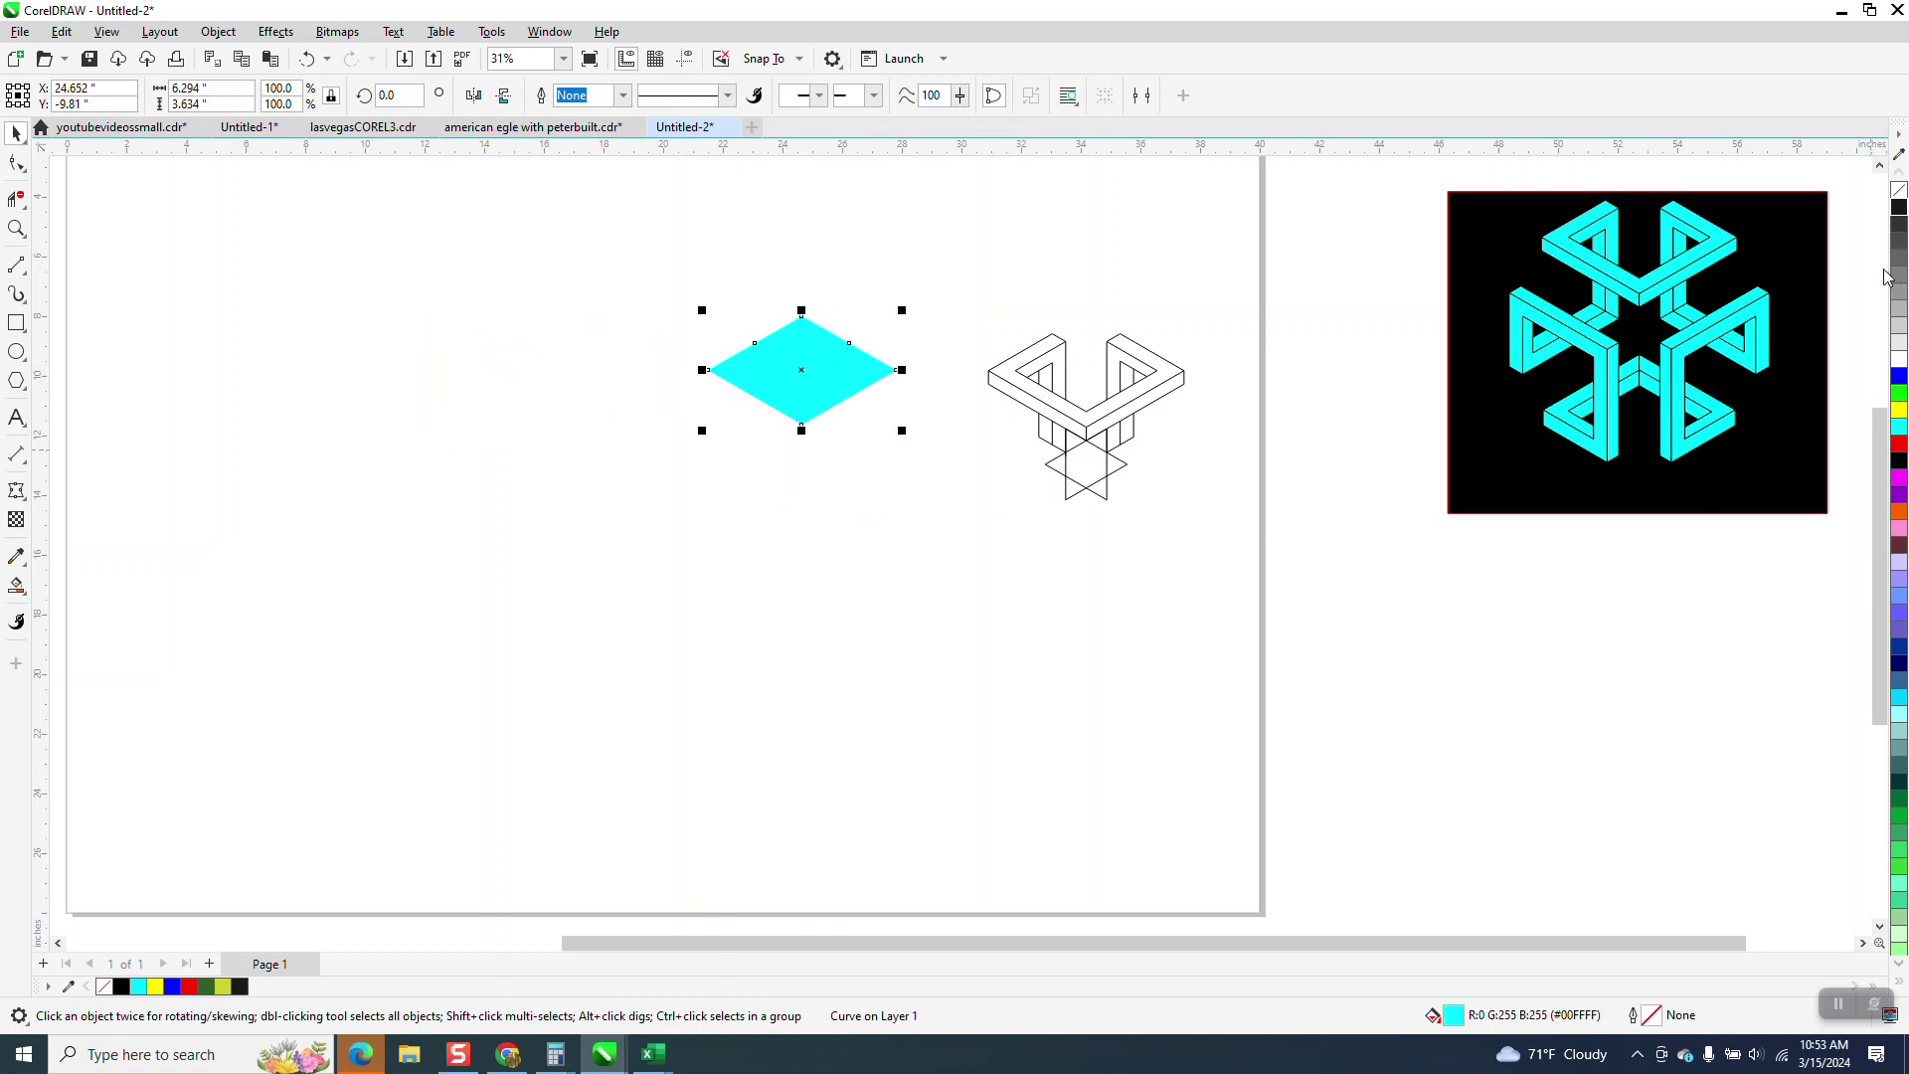
pyautogui.click(1899, 190)
pyautogui.rightClick(1899, 207)
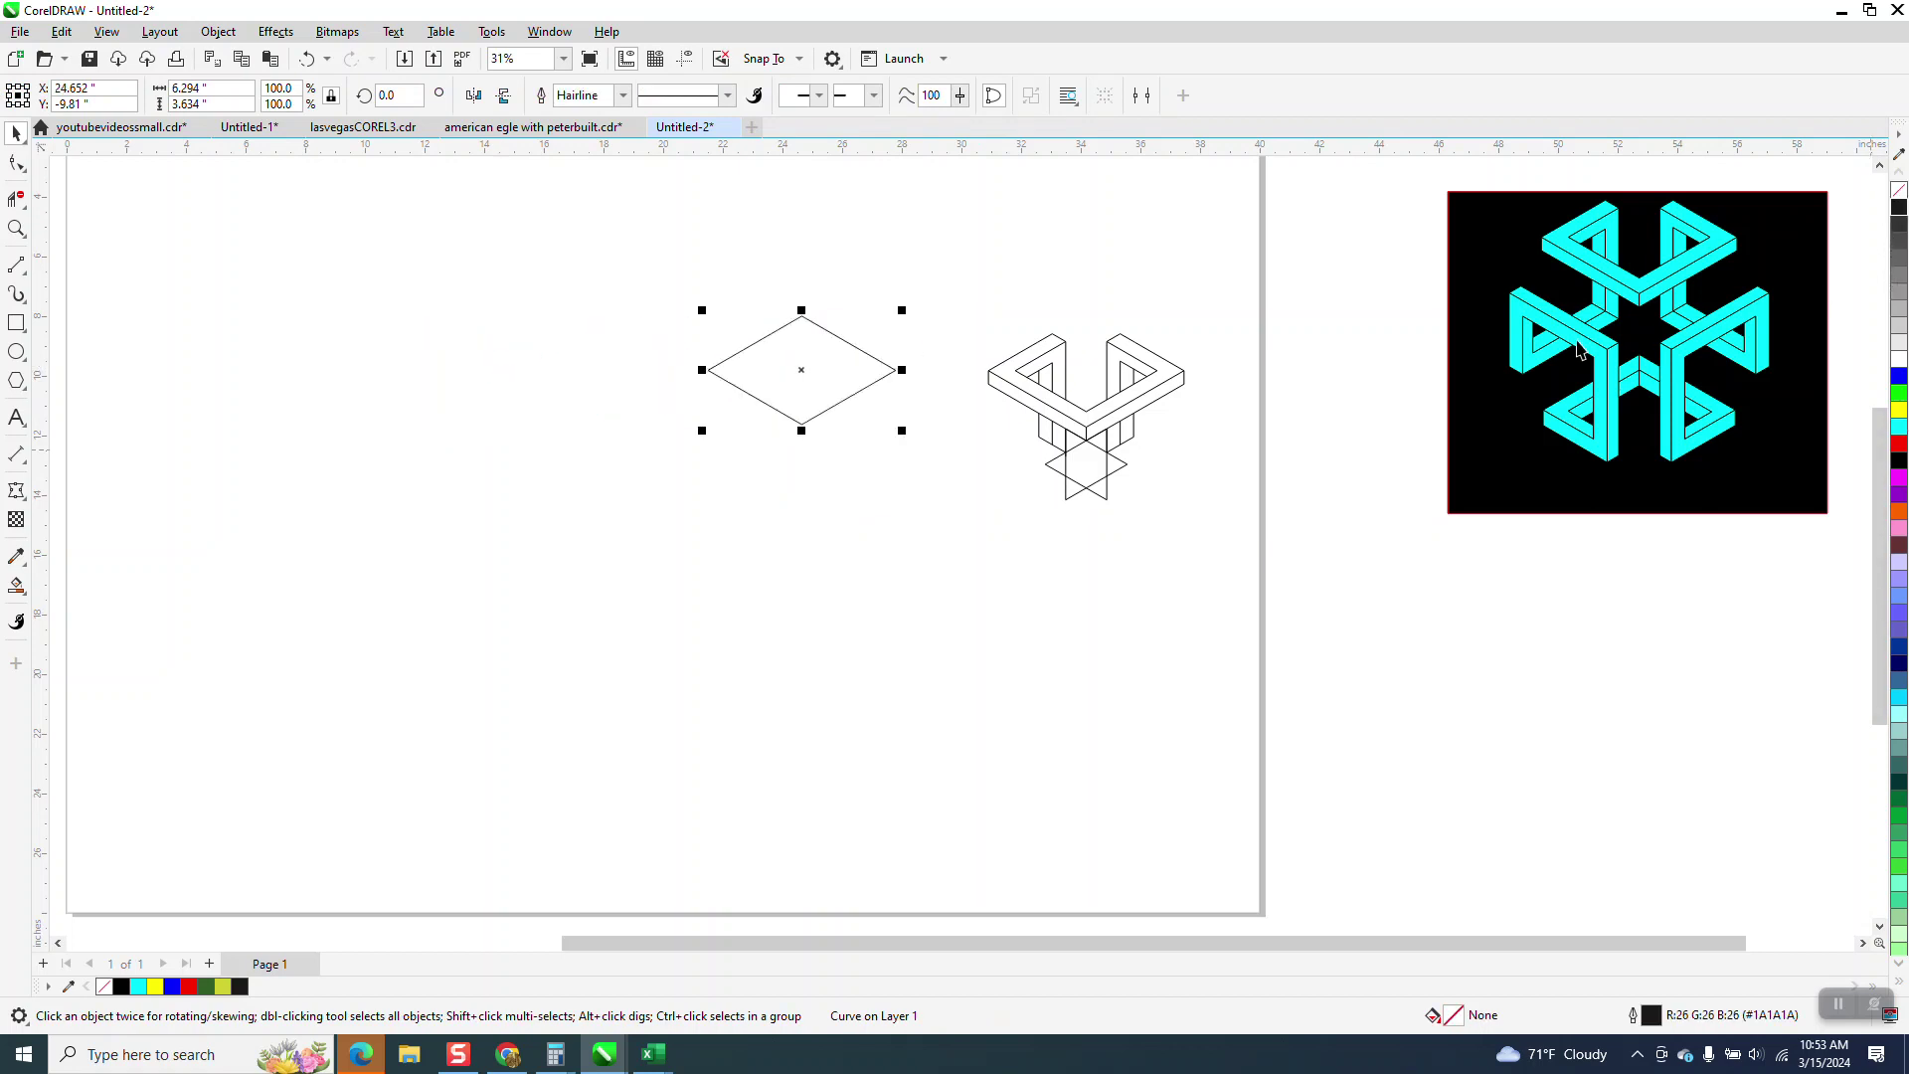
# Duplicate the rhombus and move the copy 12 inches to the left
pyautogui.hotkey('ctrl', 'c')
pyautogui.hotkey('ctrl', 'v')
pyautogui.press('Left')
pyautogui.press('Left')
pyautogui.press('Left')
pyautogui.press('Left')
pyautogui.press('Left')
pyautogui.press('Left')
pyautogui.press('Left')
pyautogui.press('Left')
pyautogui.press('Left')
pyautogui.press('Left')
pyautogui.press('Left')
pyautogui.press('Left')
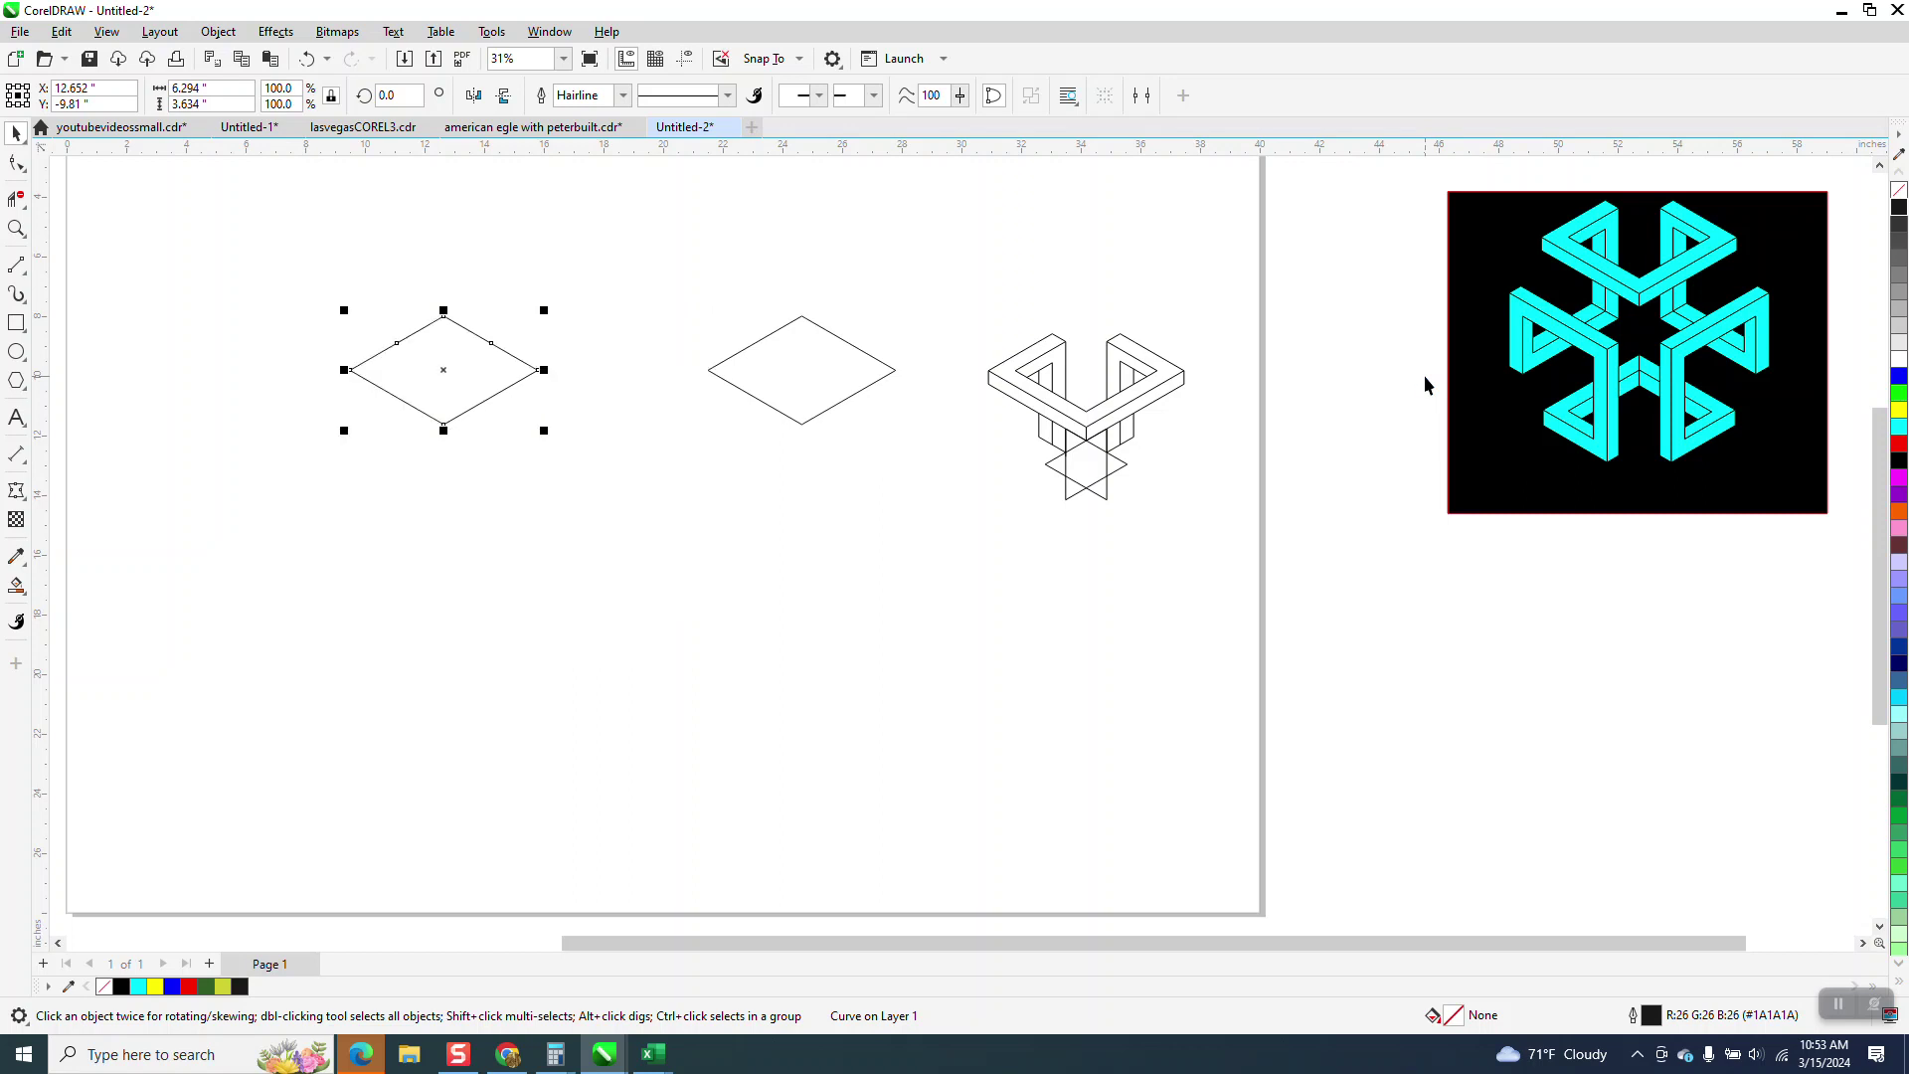
# Apply an inside contour to the rhombus copy with 1 step and a 0.45-inch offset
pyautogui.click(218, 33)
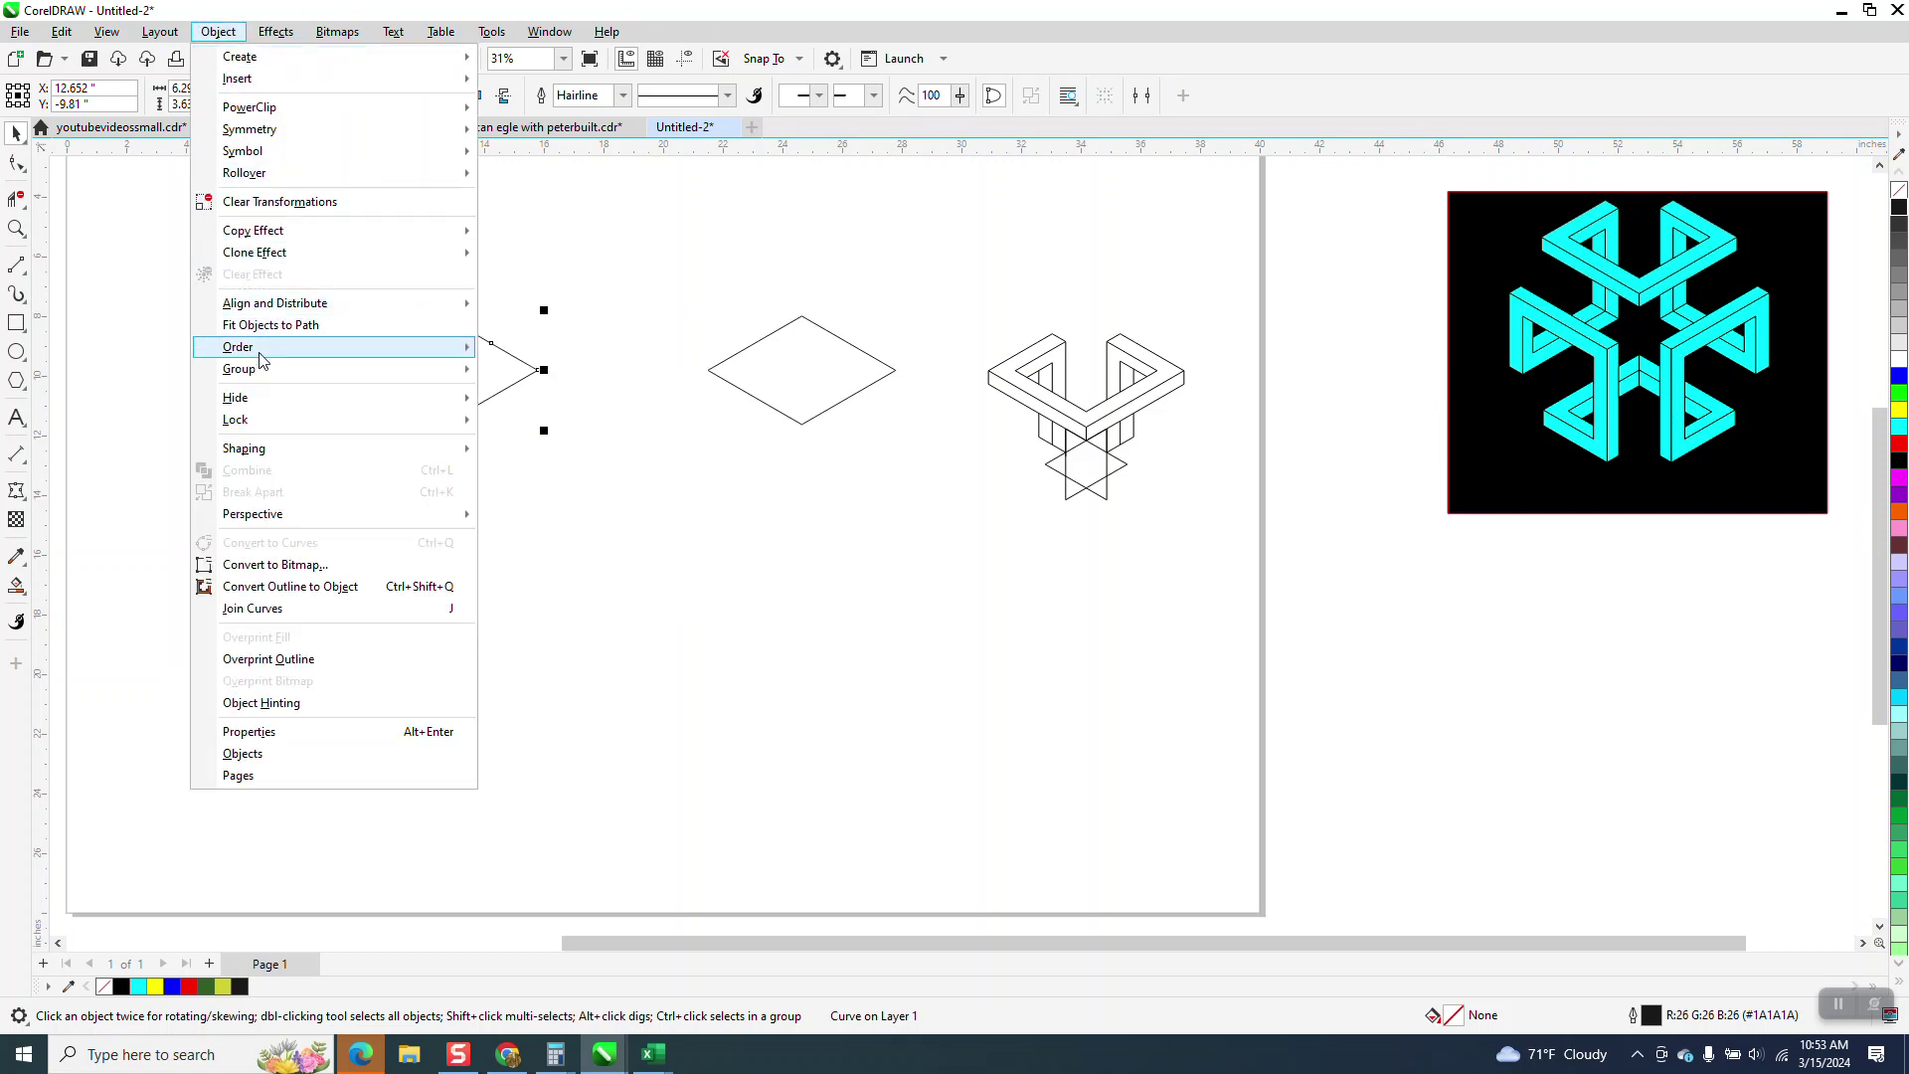
pyautogui.moveTo(276, 32)
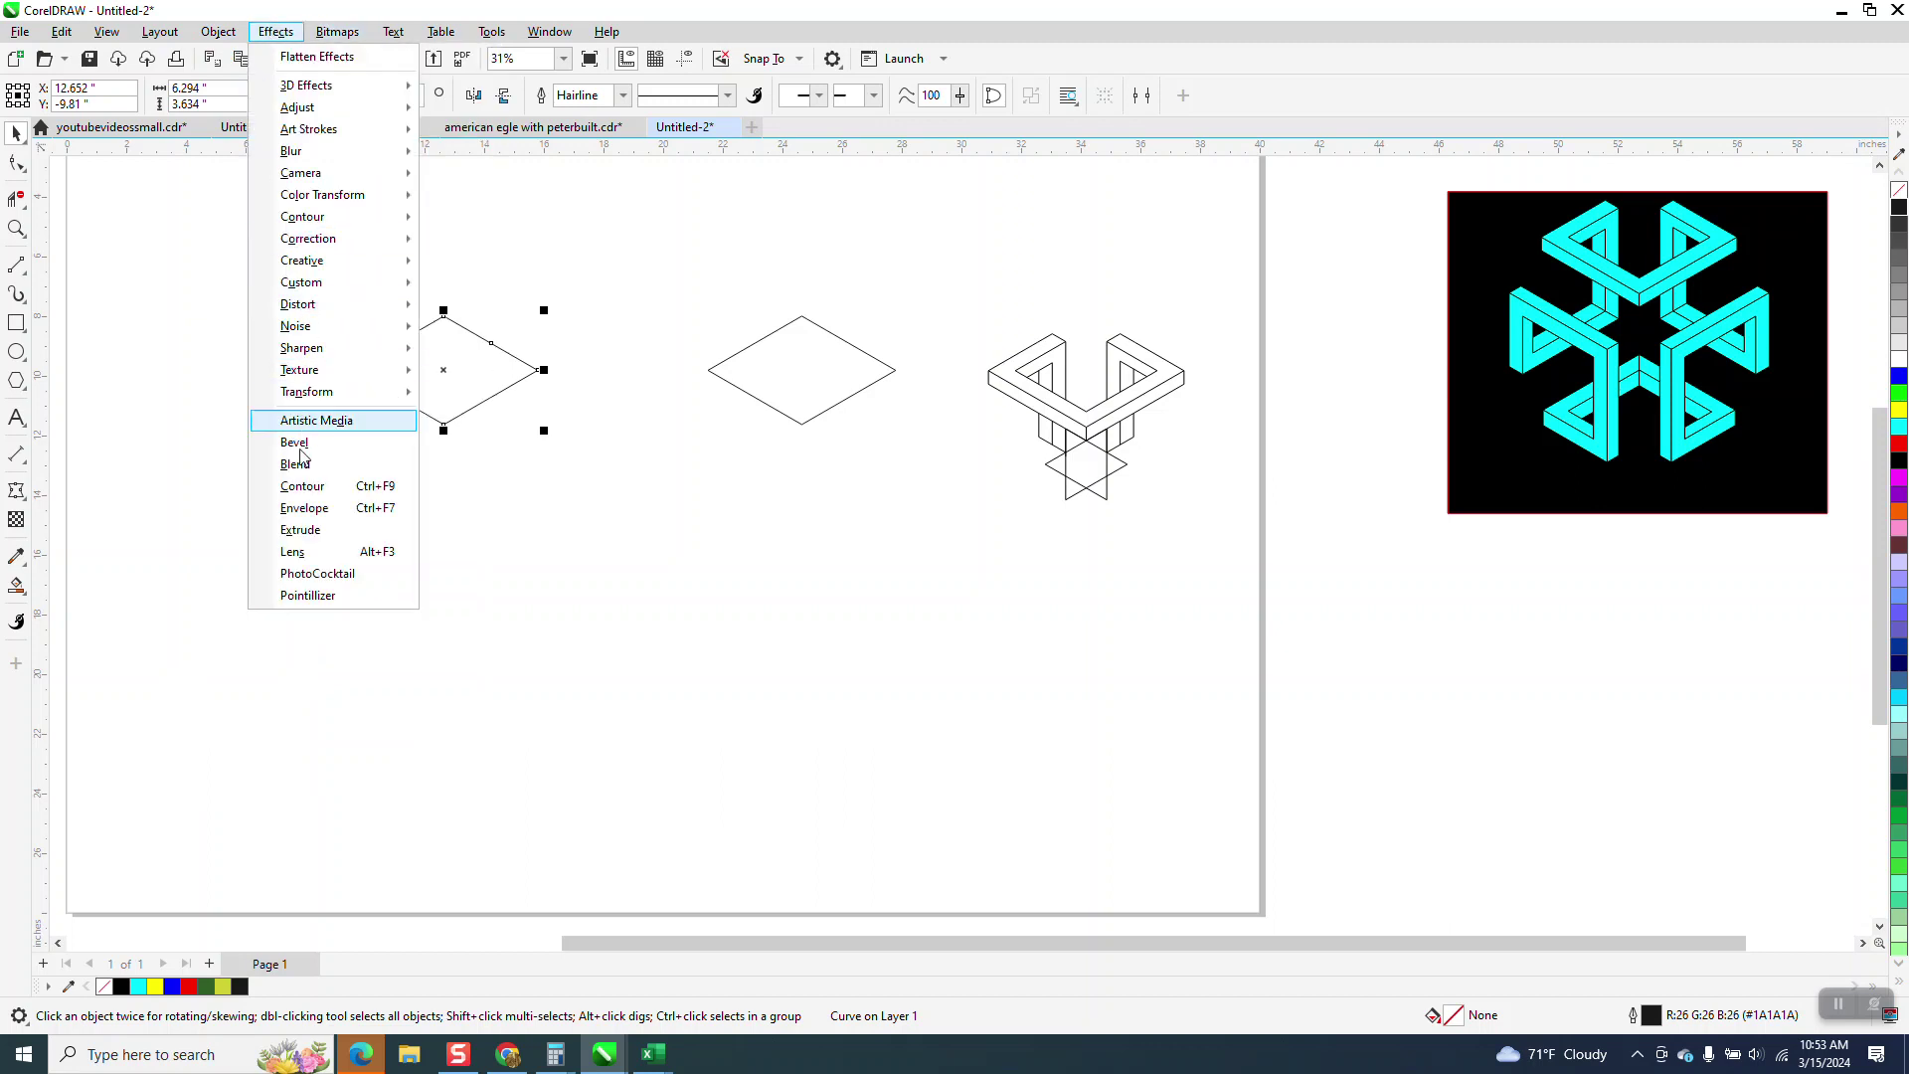
pyautogui.click(302, 485)
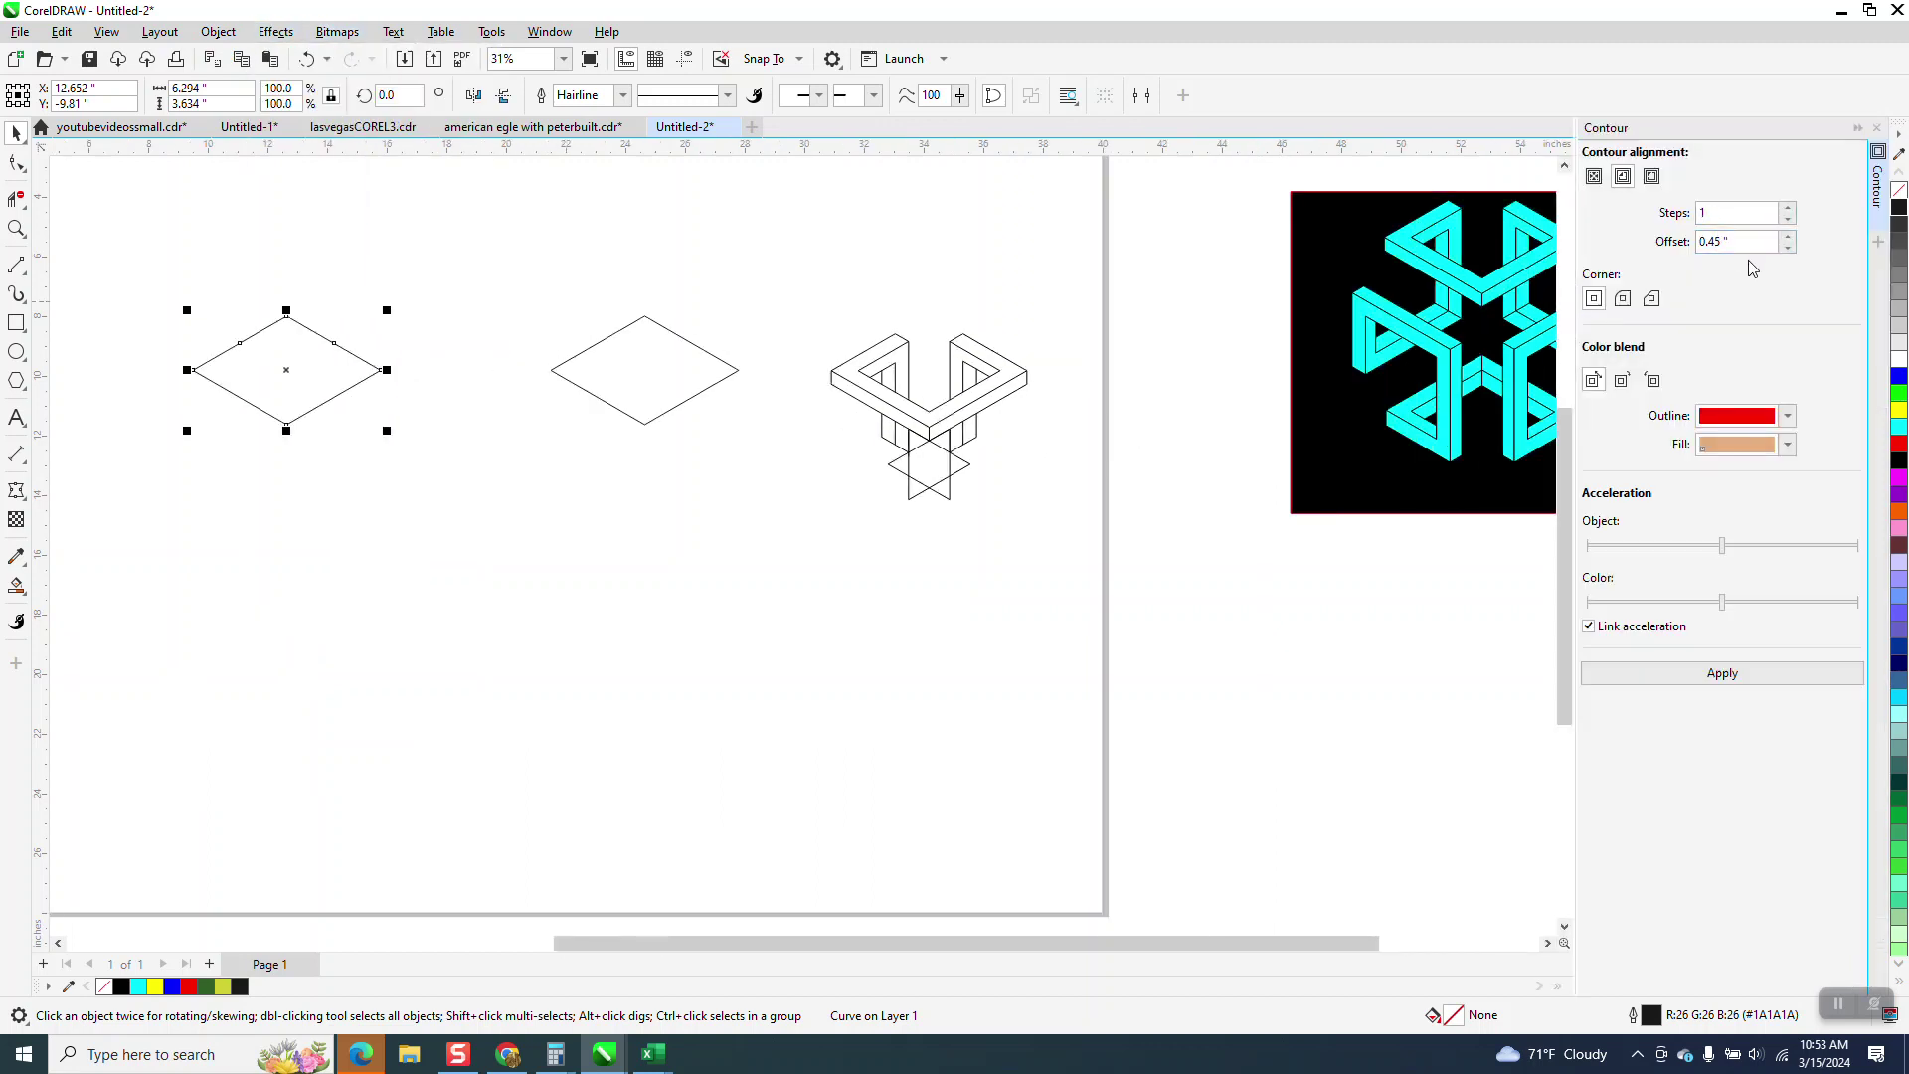
pyautogui.click(1722, 674)
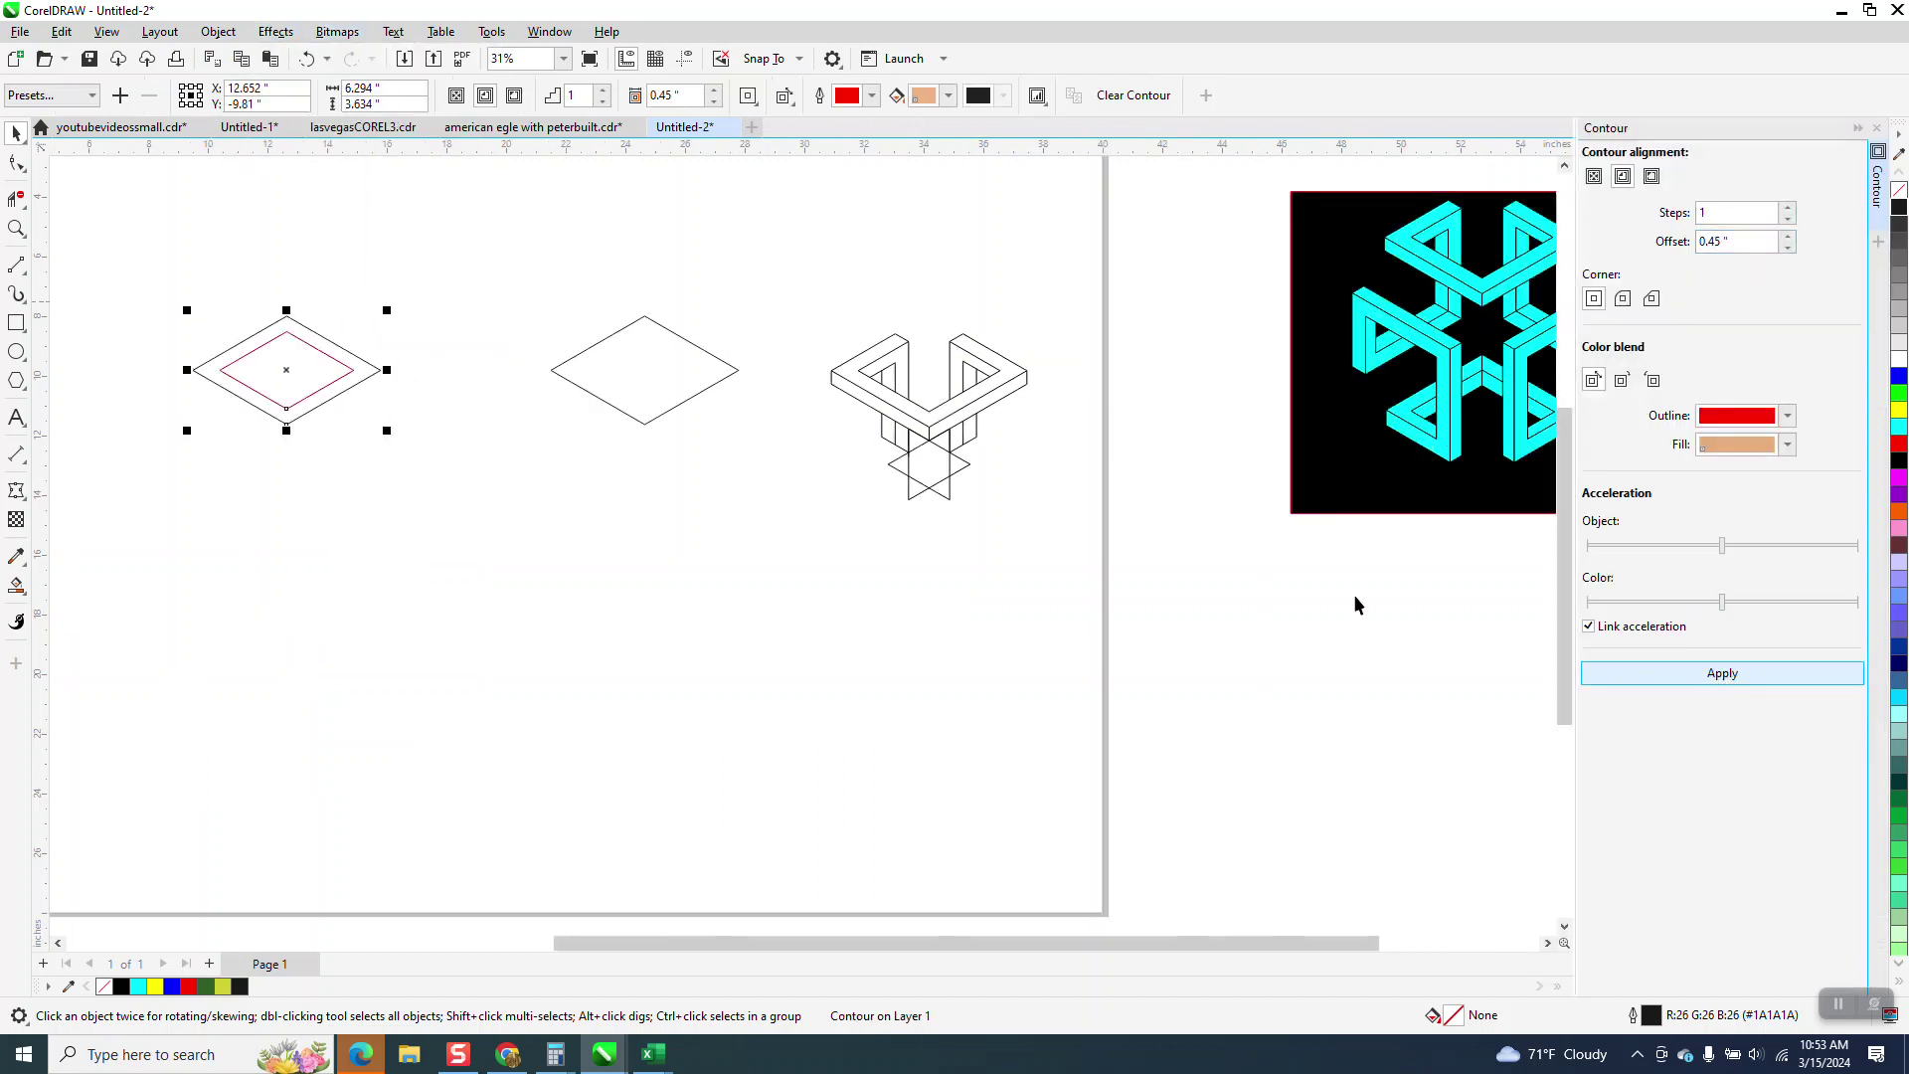
# Smart-fill the inner contour rhombus, move the new shape 6 inches down and right, and change it to a black outline without fill
pyautogui.click(16, 585)
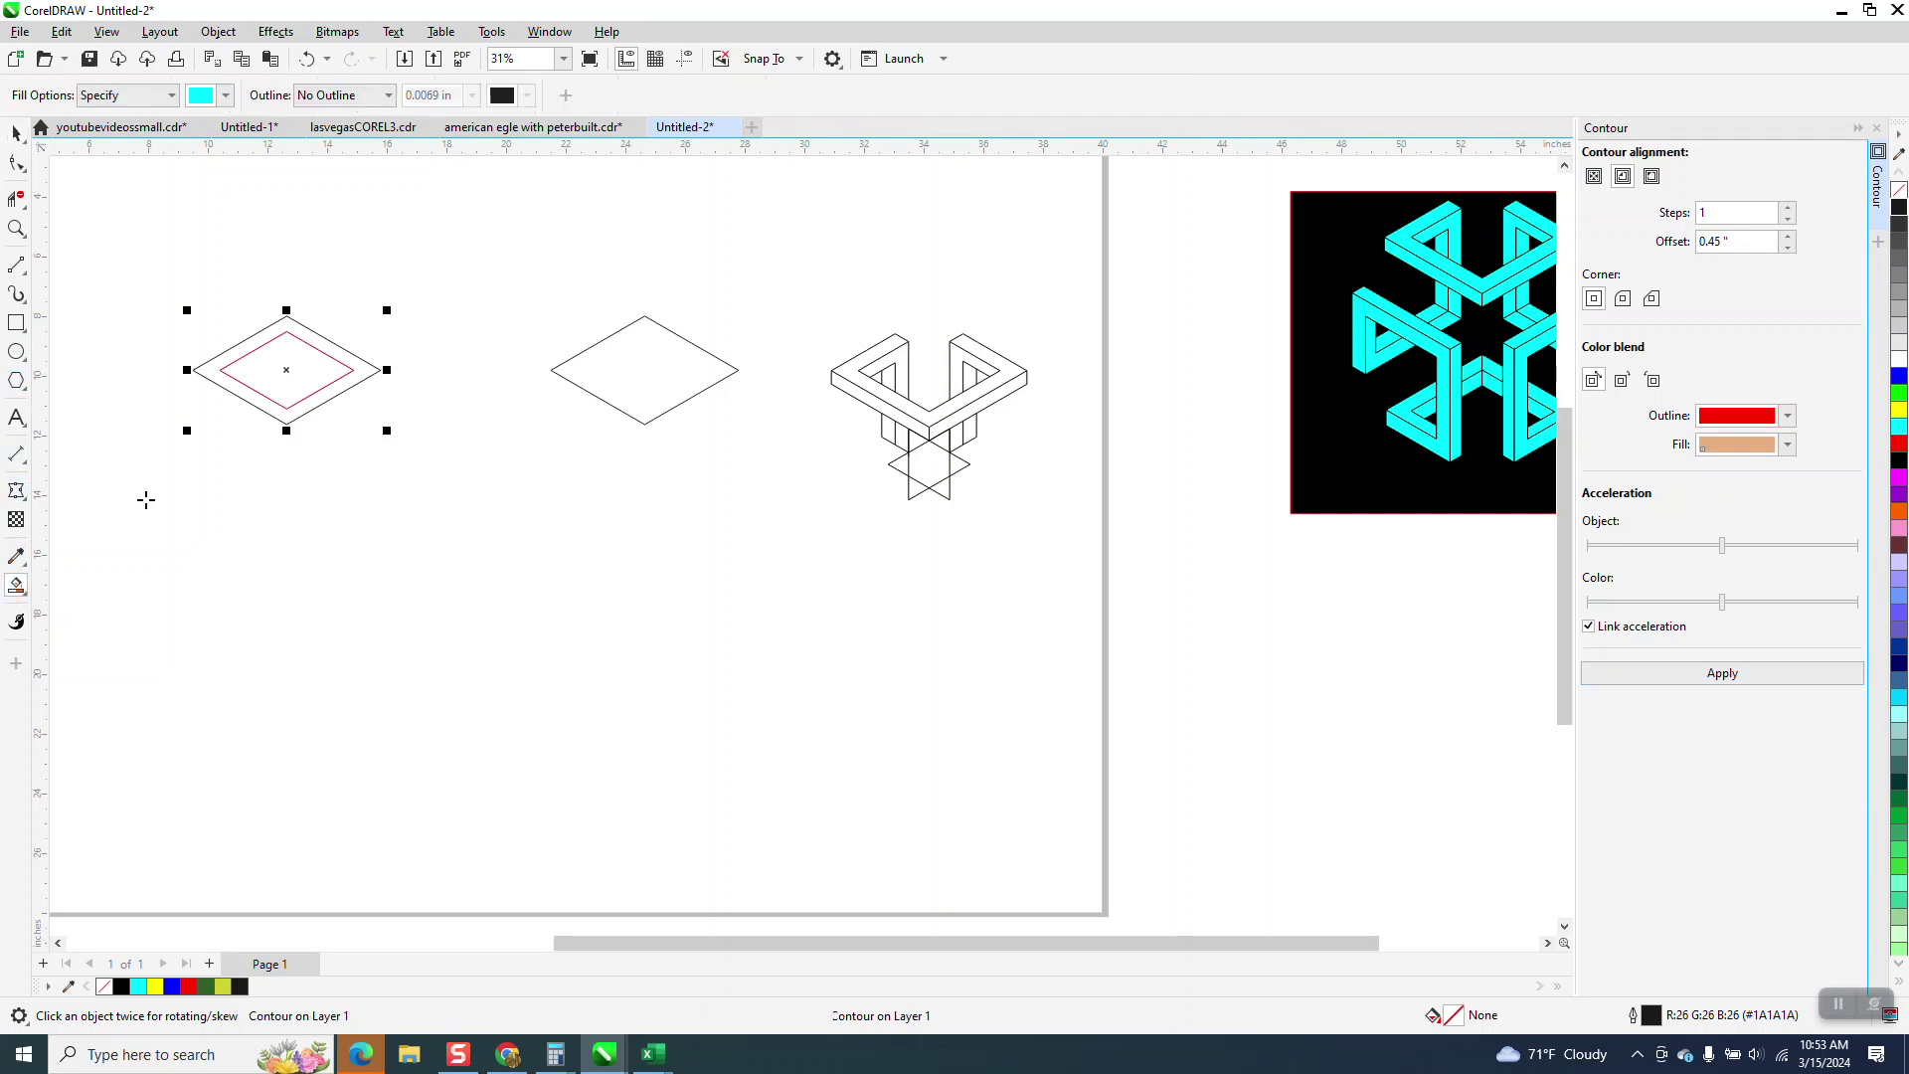
pyautogui.click(290, 390)
pyautogui.press('Down')
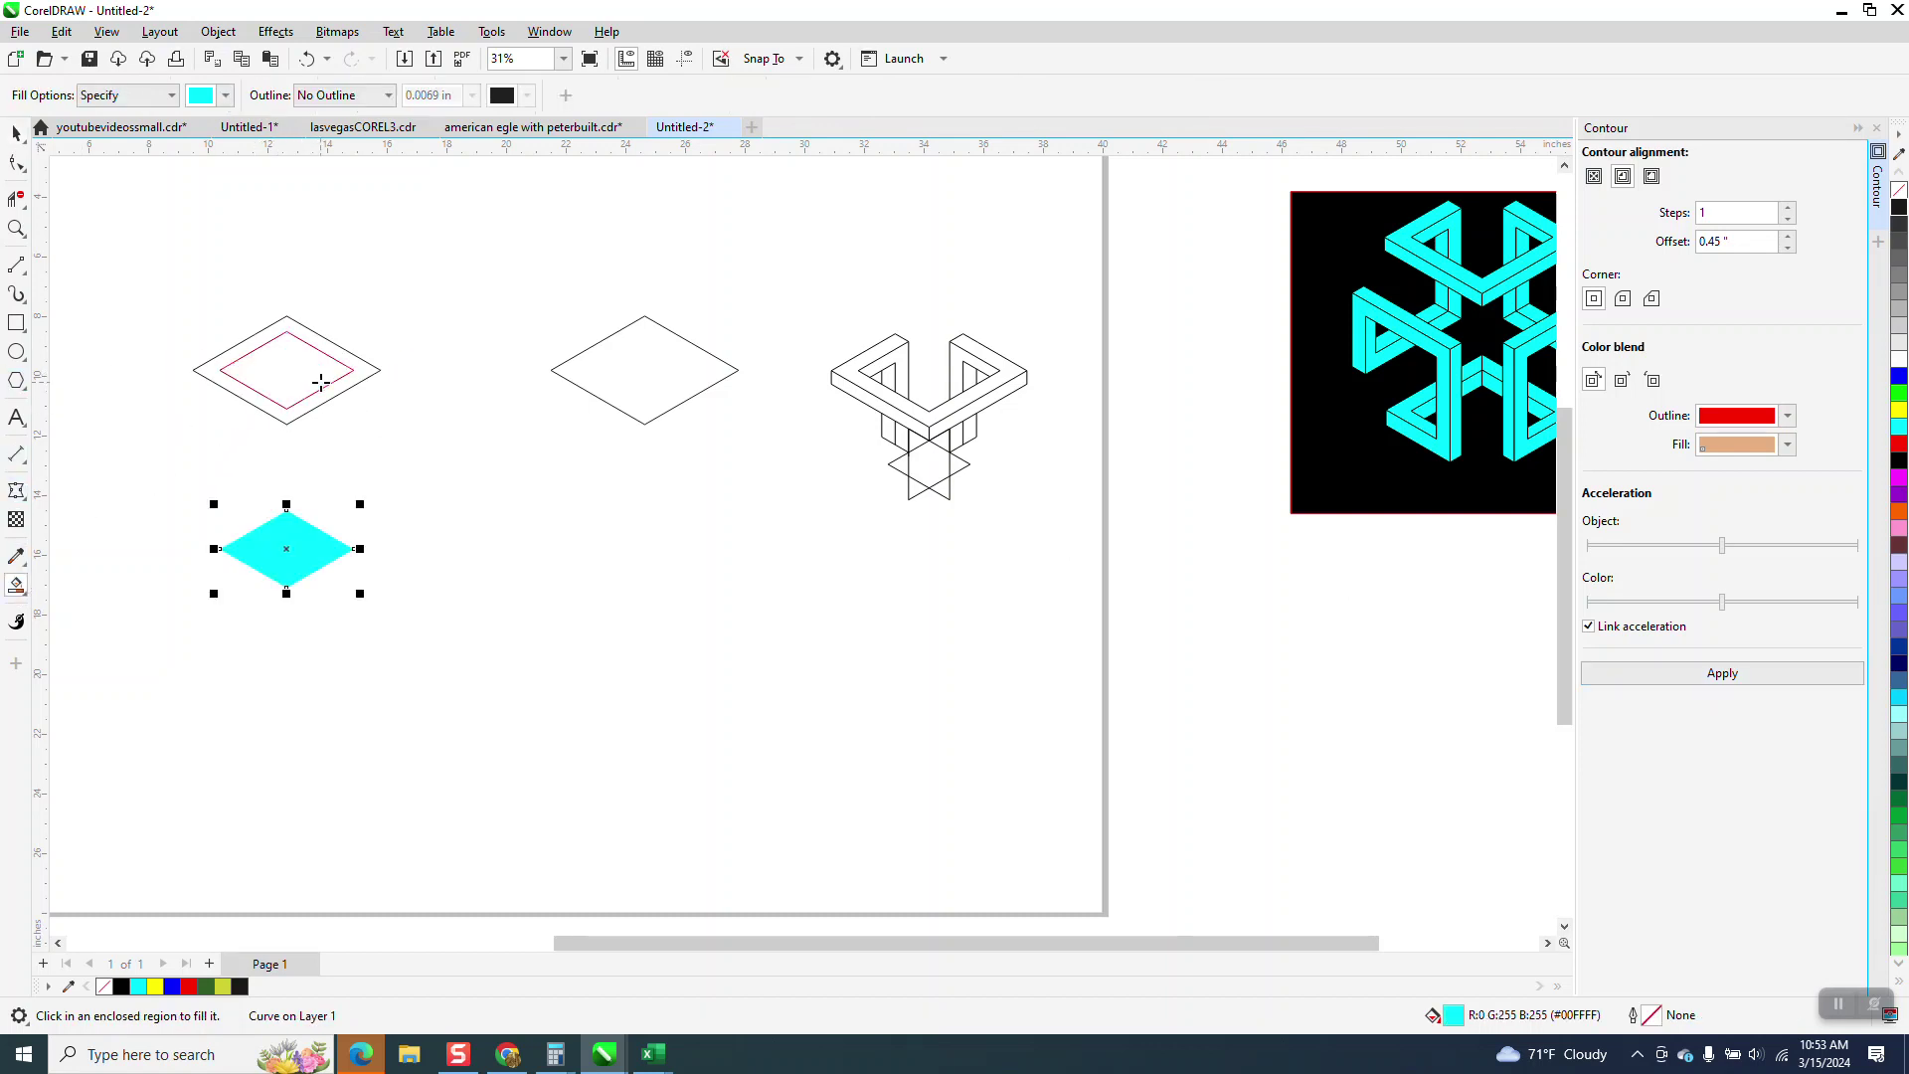
pyautogui.press('Right')
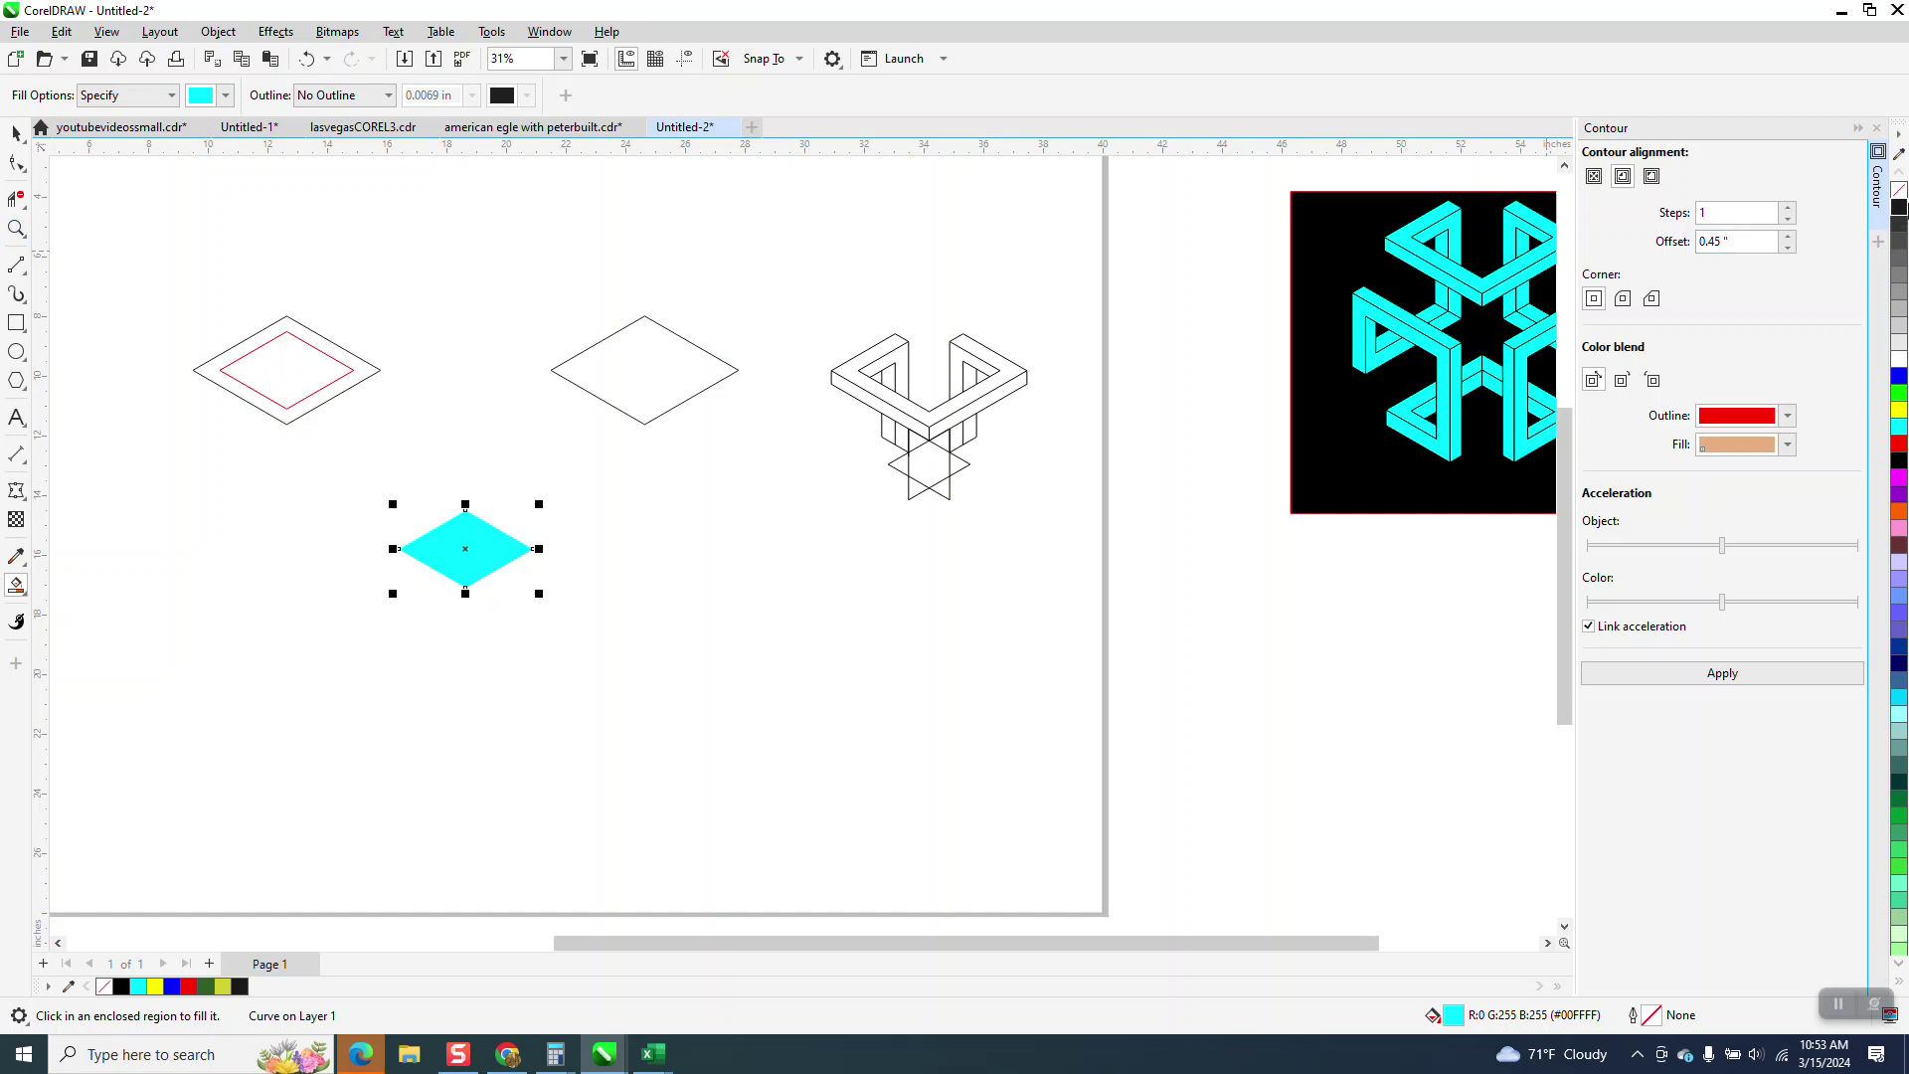
pyautogui.click(1898, 191)
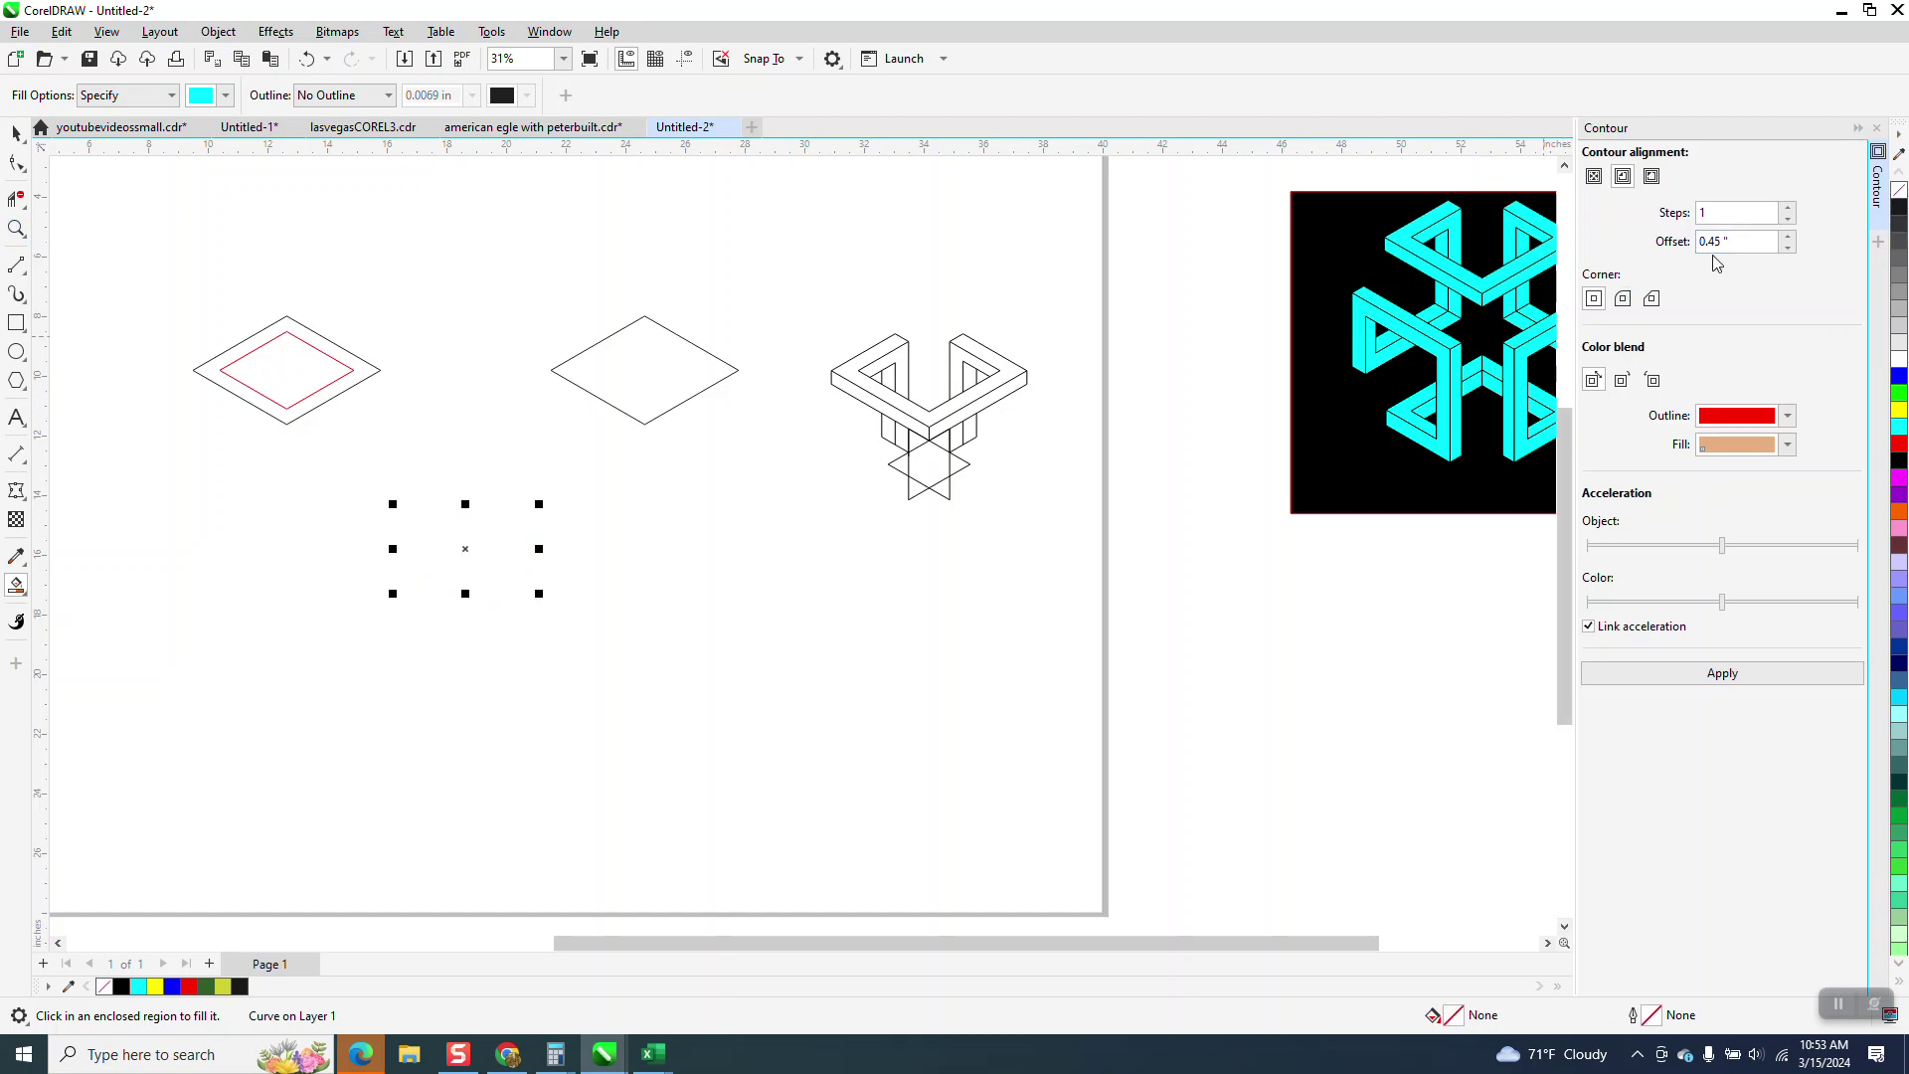
pyautogui.rightClick(1898, 207)
# Set the nudge distance to 0.45 inches and offset a duplicate of the large plain rhombus down by that amount
pyautogui.click(16, 133)
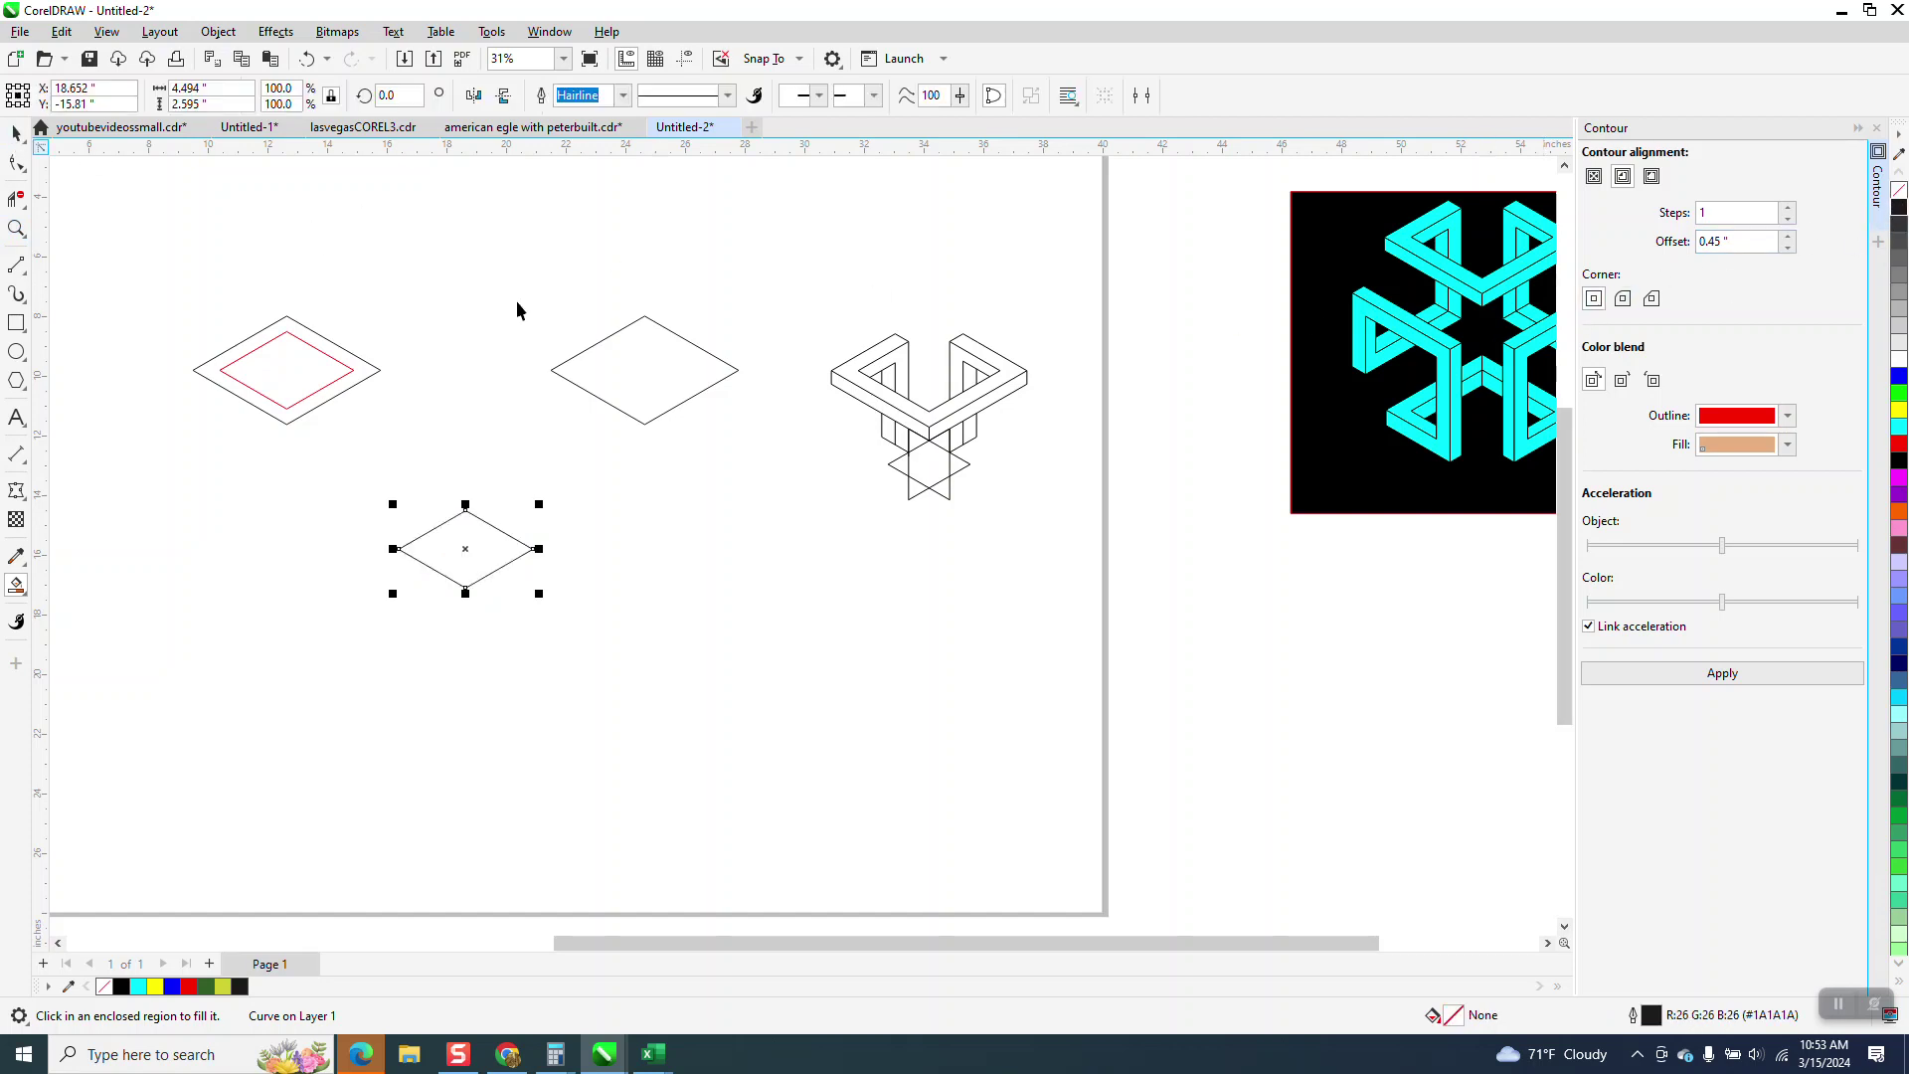
pyautogui.click(650, 358)
pyautogui.click(668, 219)
pyautogui.doubleClick(668, 96)
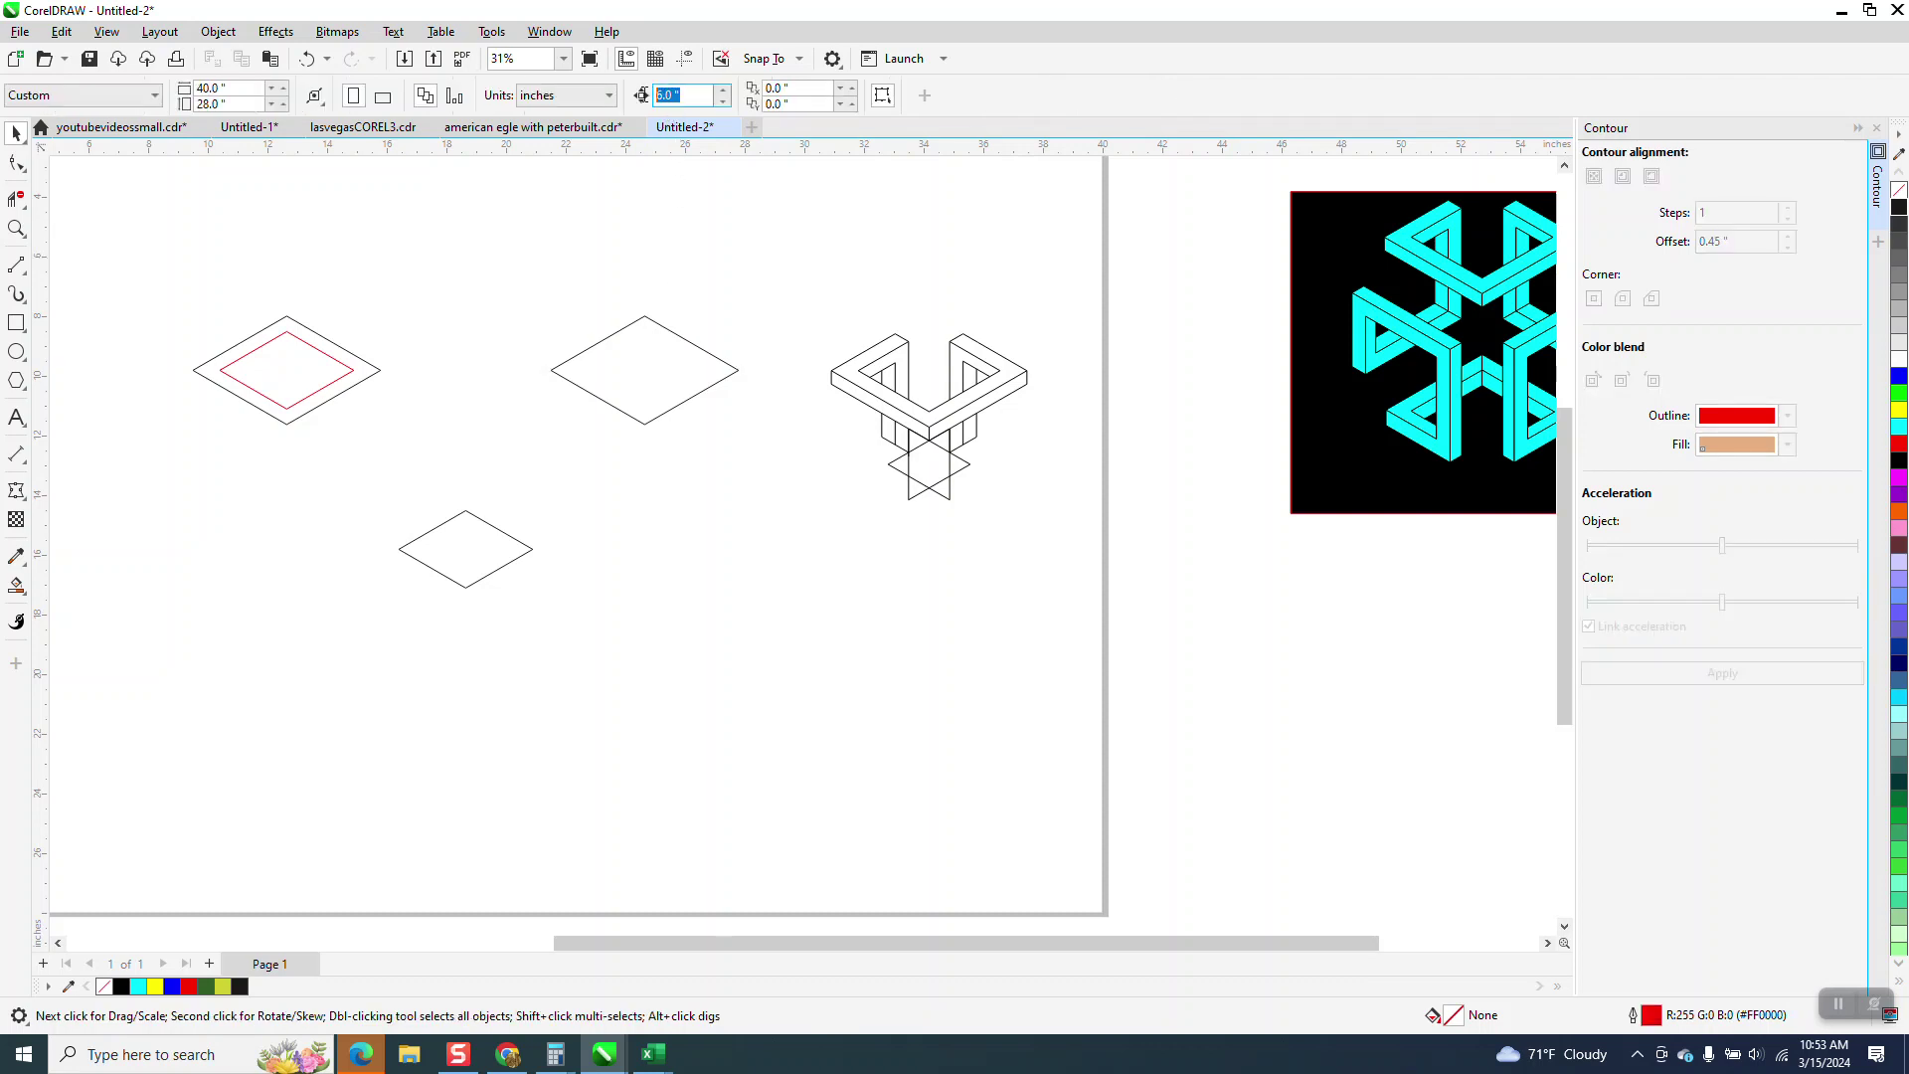
pyautogui.press('BackSpace')
pyautogui.write('.45')
pyautogui.press('Return')
pyautogui.click(735, 364)
pyautogui.press('KP_Add')
pyautogui.press('Down')
# Connect the left, bottom and right corners of the two overlapping rhombuses with vertical two-point lines
pyautogui.click(17, 229)
pyautogui.moveTo(435, 323); pyautogui.dragTo(767, 445)
pyautogui.click(23, 270)
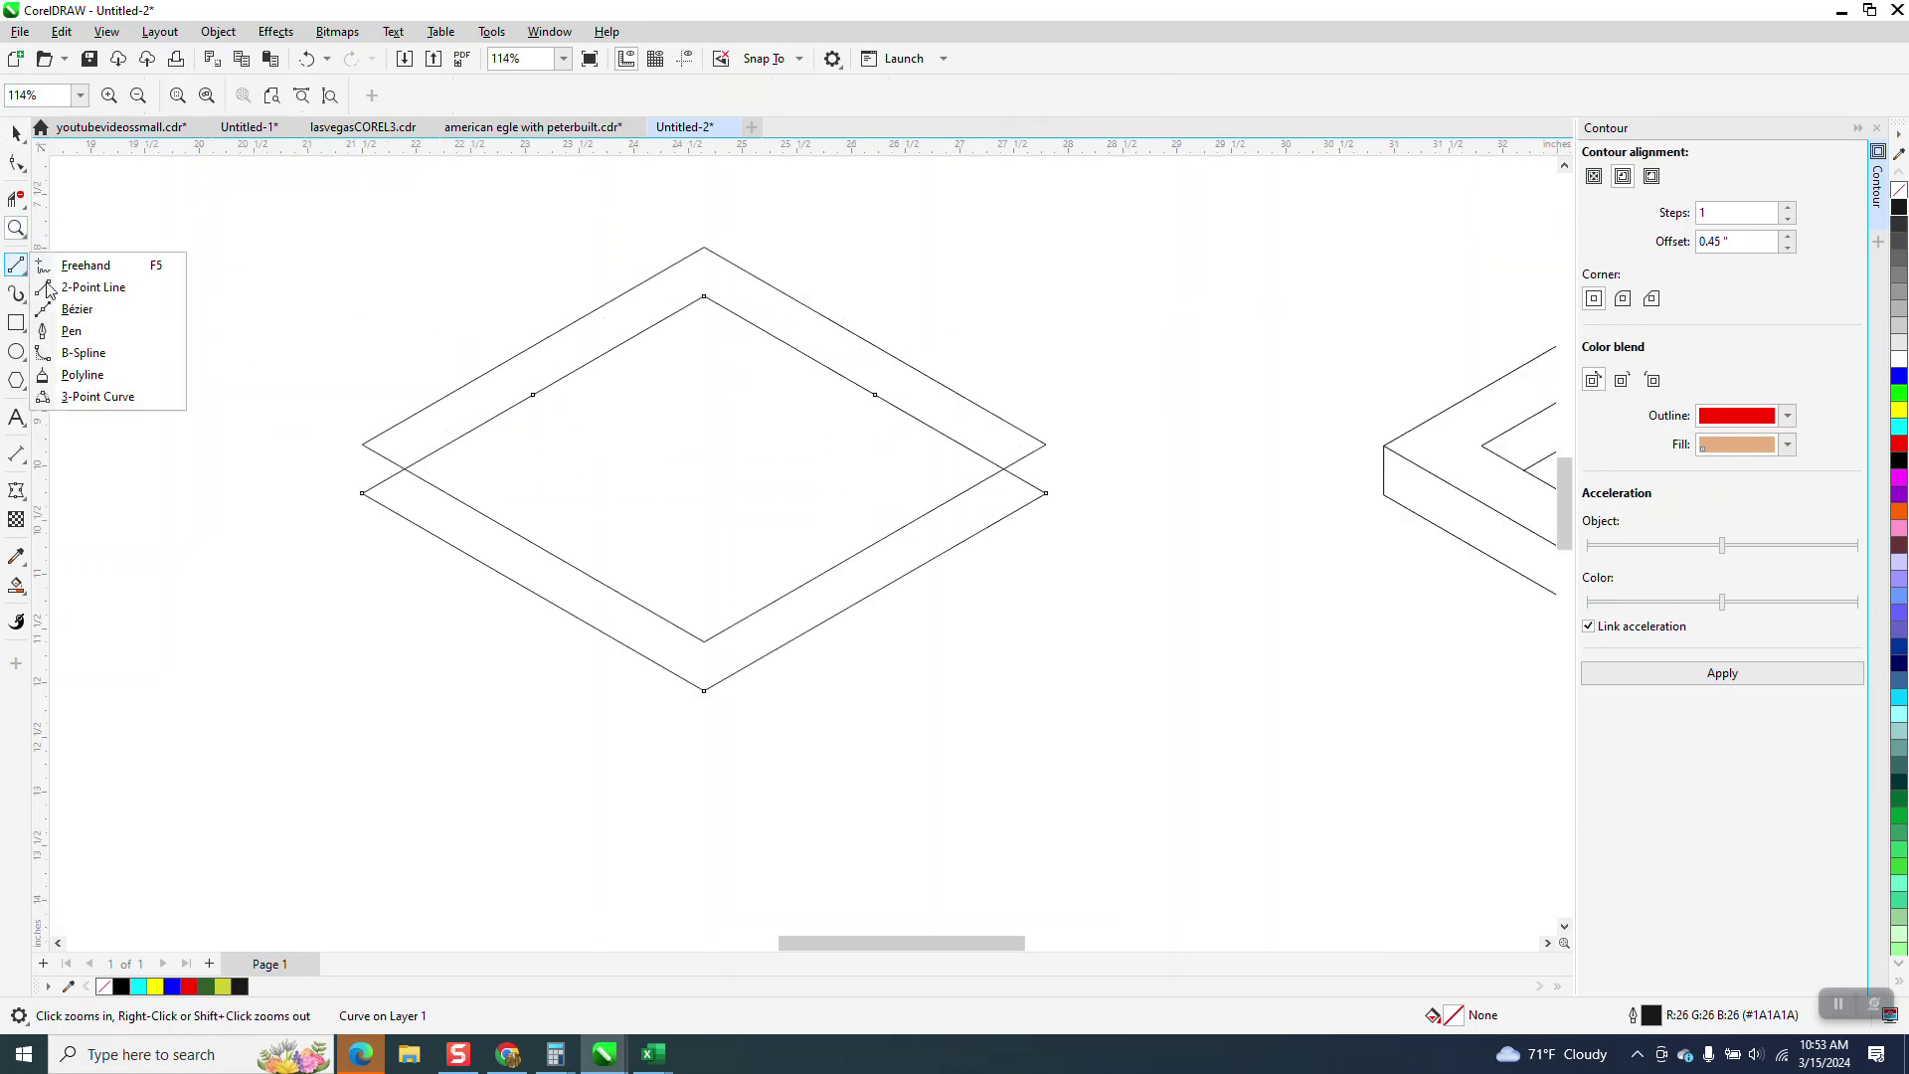
pyautogui.click(89, 286)
pyautogui.moveTo(364, 445); pyautogui.dragTo(361, 492)
pyautogui.moveTo(704, 690); pyautogui.dragTo(704, 641)
pyautogui.moveTo(1045, 492)
pyautogui.mouseDown()
pyautogui.moveTo(1046, 427)
pyautogui.moveTo(1045, 444)
pyautogui.mouseUp()
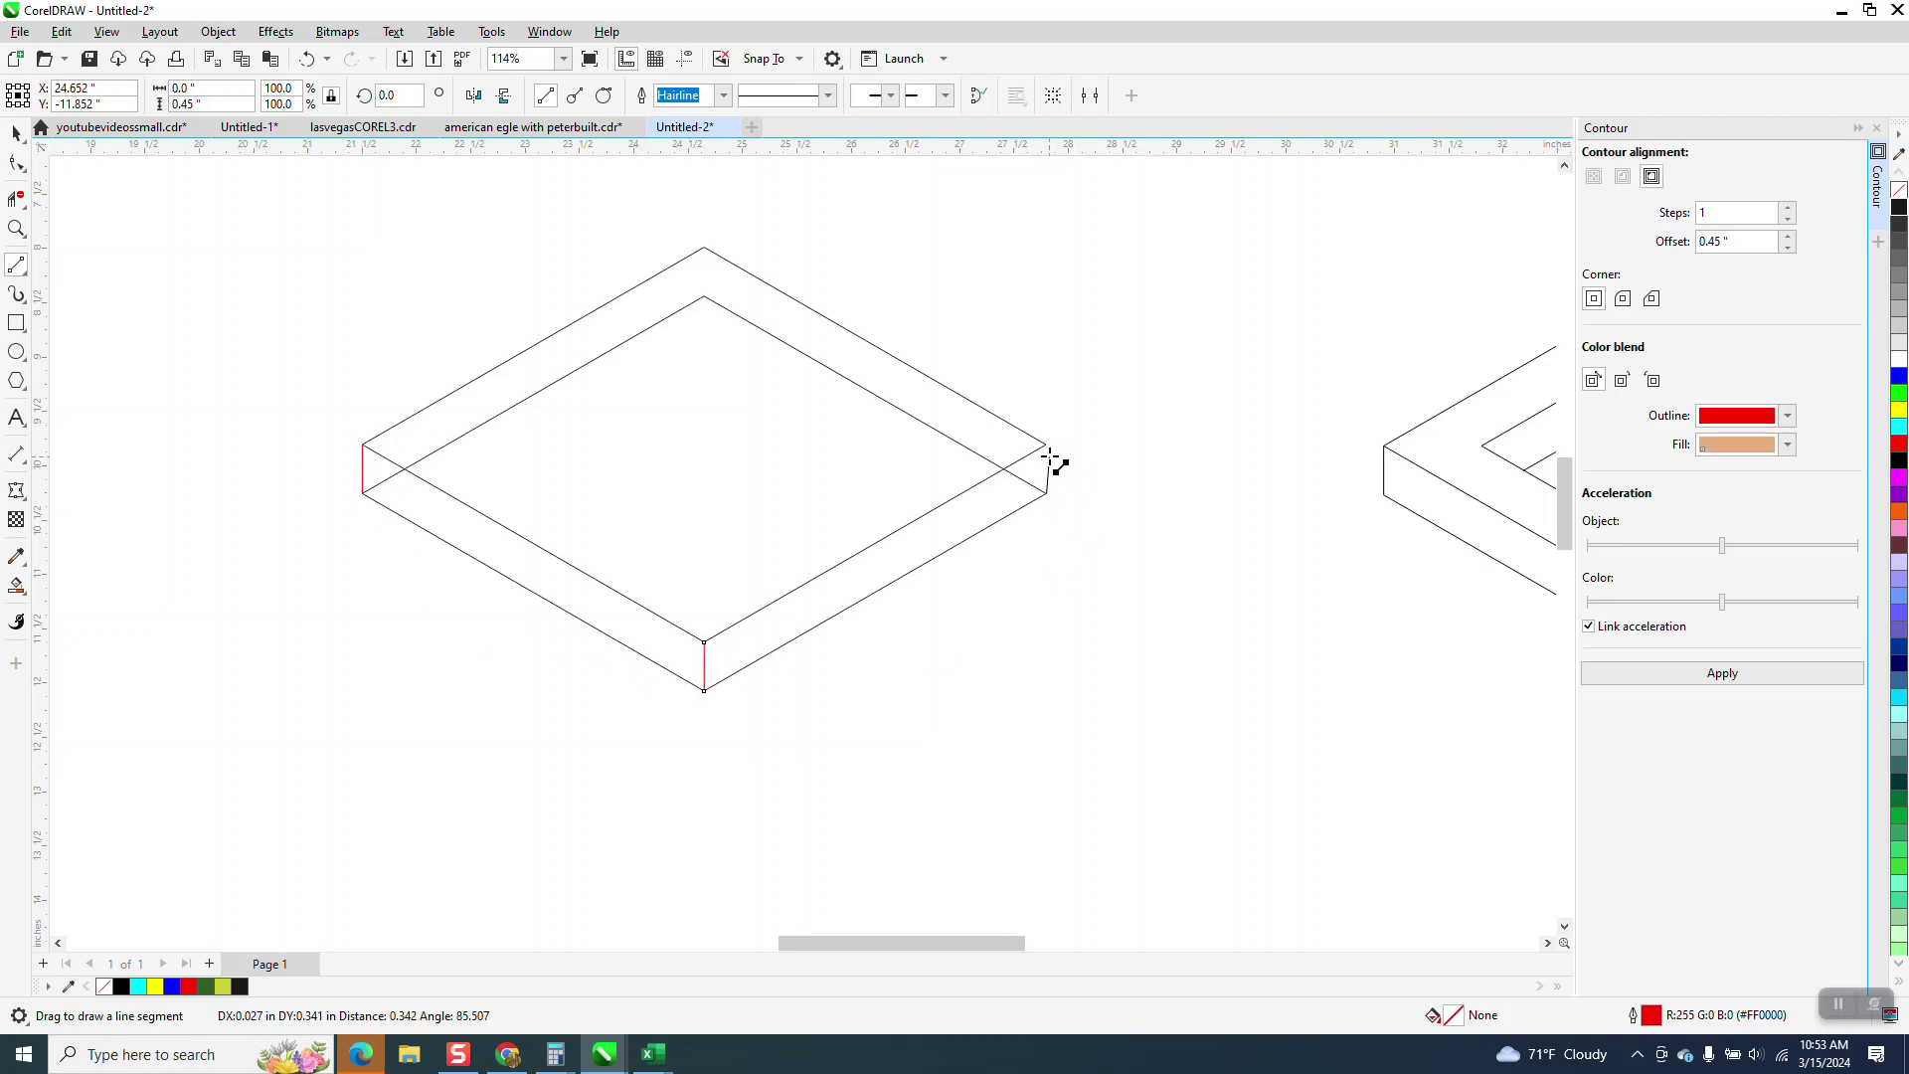
# Delete the lower rhombus's line segments that fall behind the top face and inside the side faces
pyautogui.click(16, 199)
pyautogui.moveTo(686, 314); pyautogui.dragTo(764, 343)
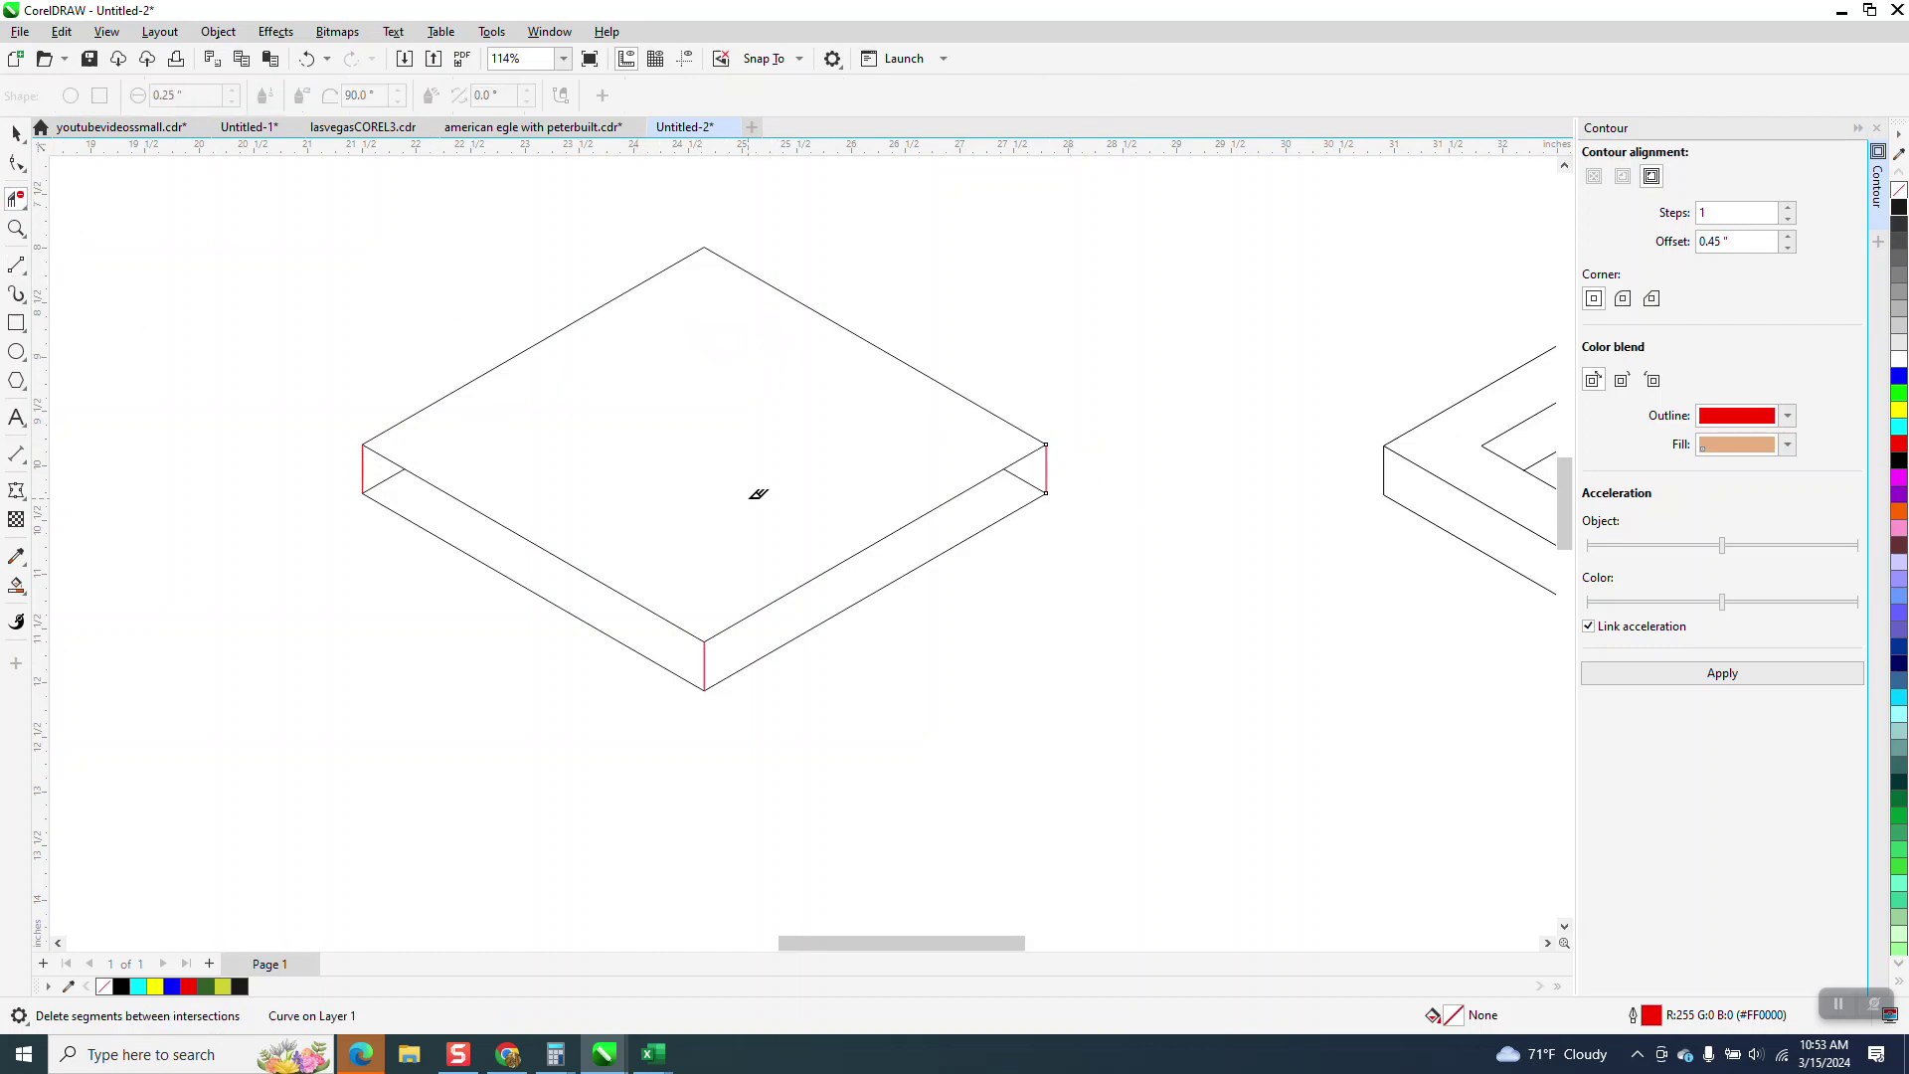
pyautogui.click(398, 478)
pyautogui.click(1029, 473)
pyautogui.scroll(-3, 873, 554)
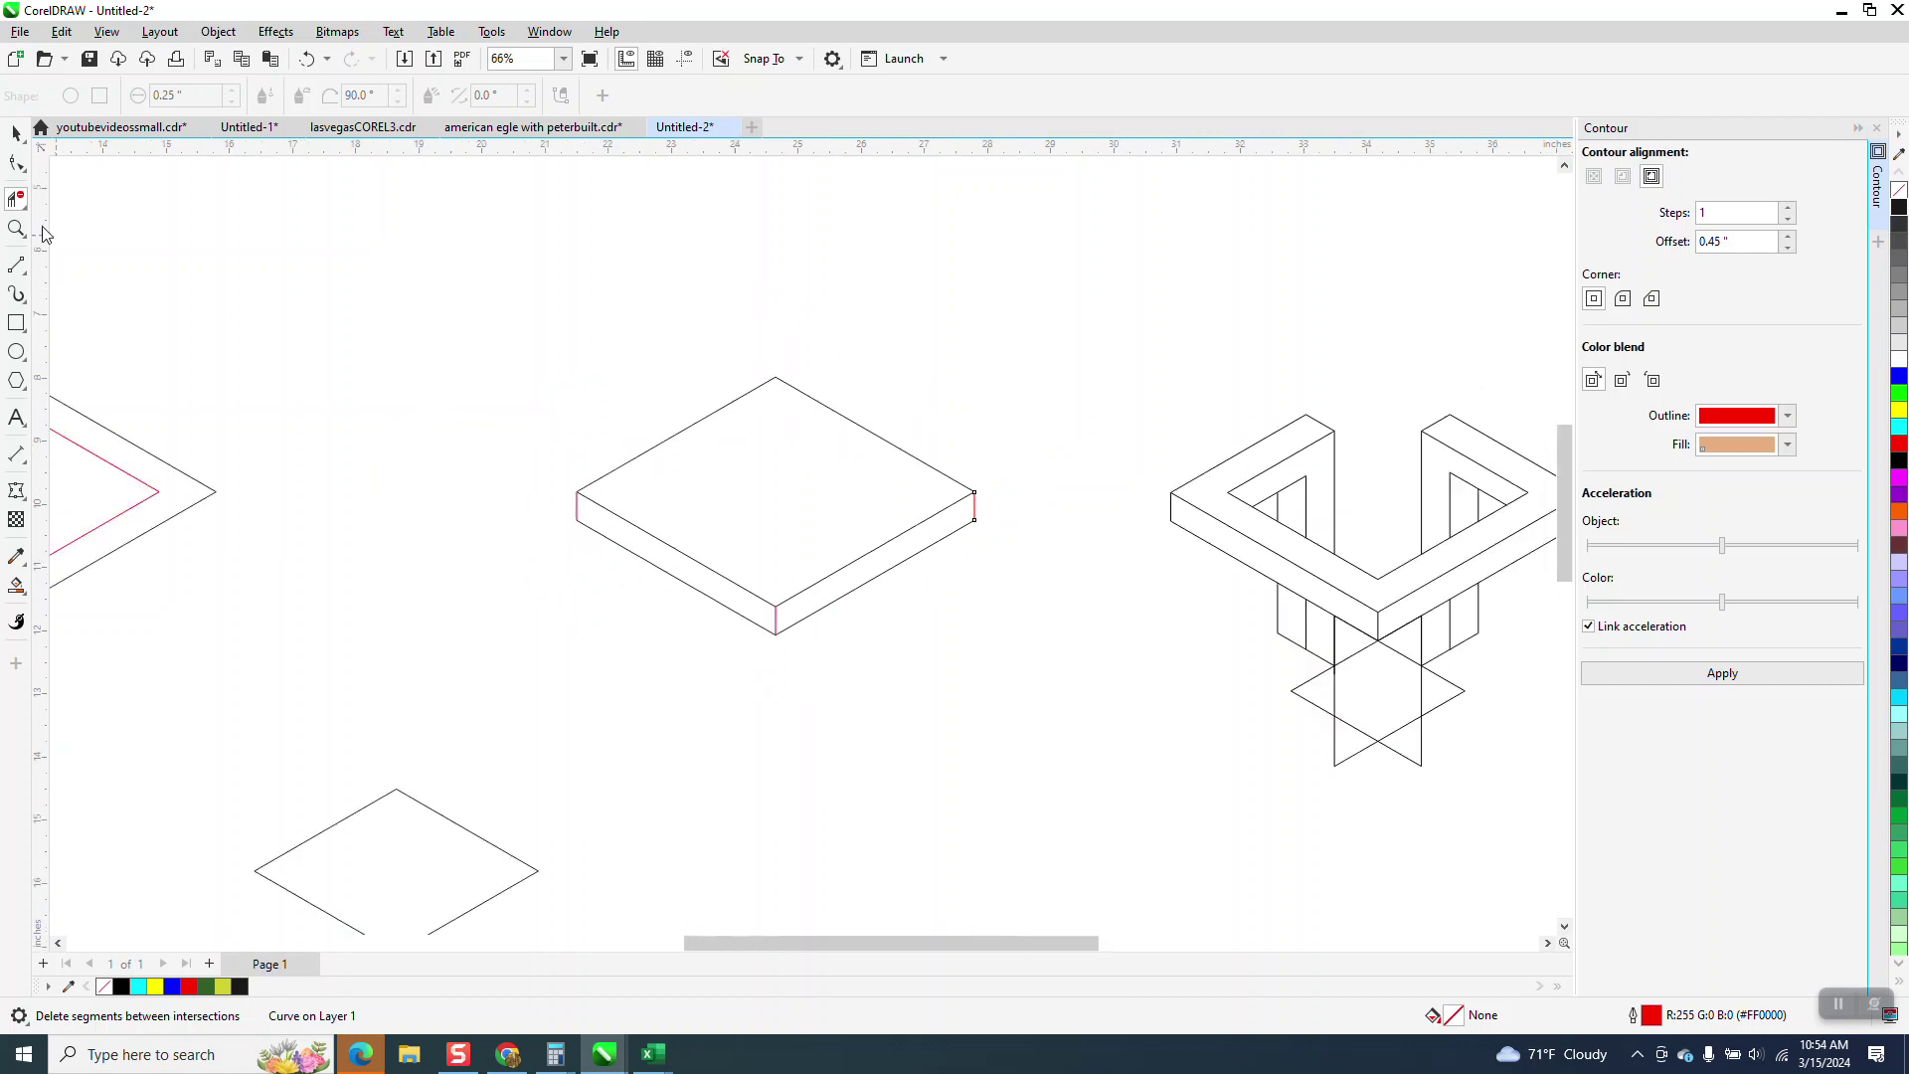
# Set the nudge distance to 6 inches and move the small rhombus up and right by that amount onto the slab's top face
pyautogui.press('space')
pyautogui.click(408, 799)
pyautogui.moveTo(442, 921); pyautogui.dragTo(443, 892)
pyautogui.hotkey('ctrl', 'z')
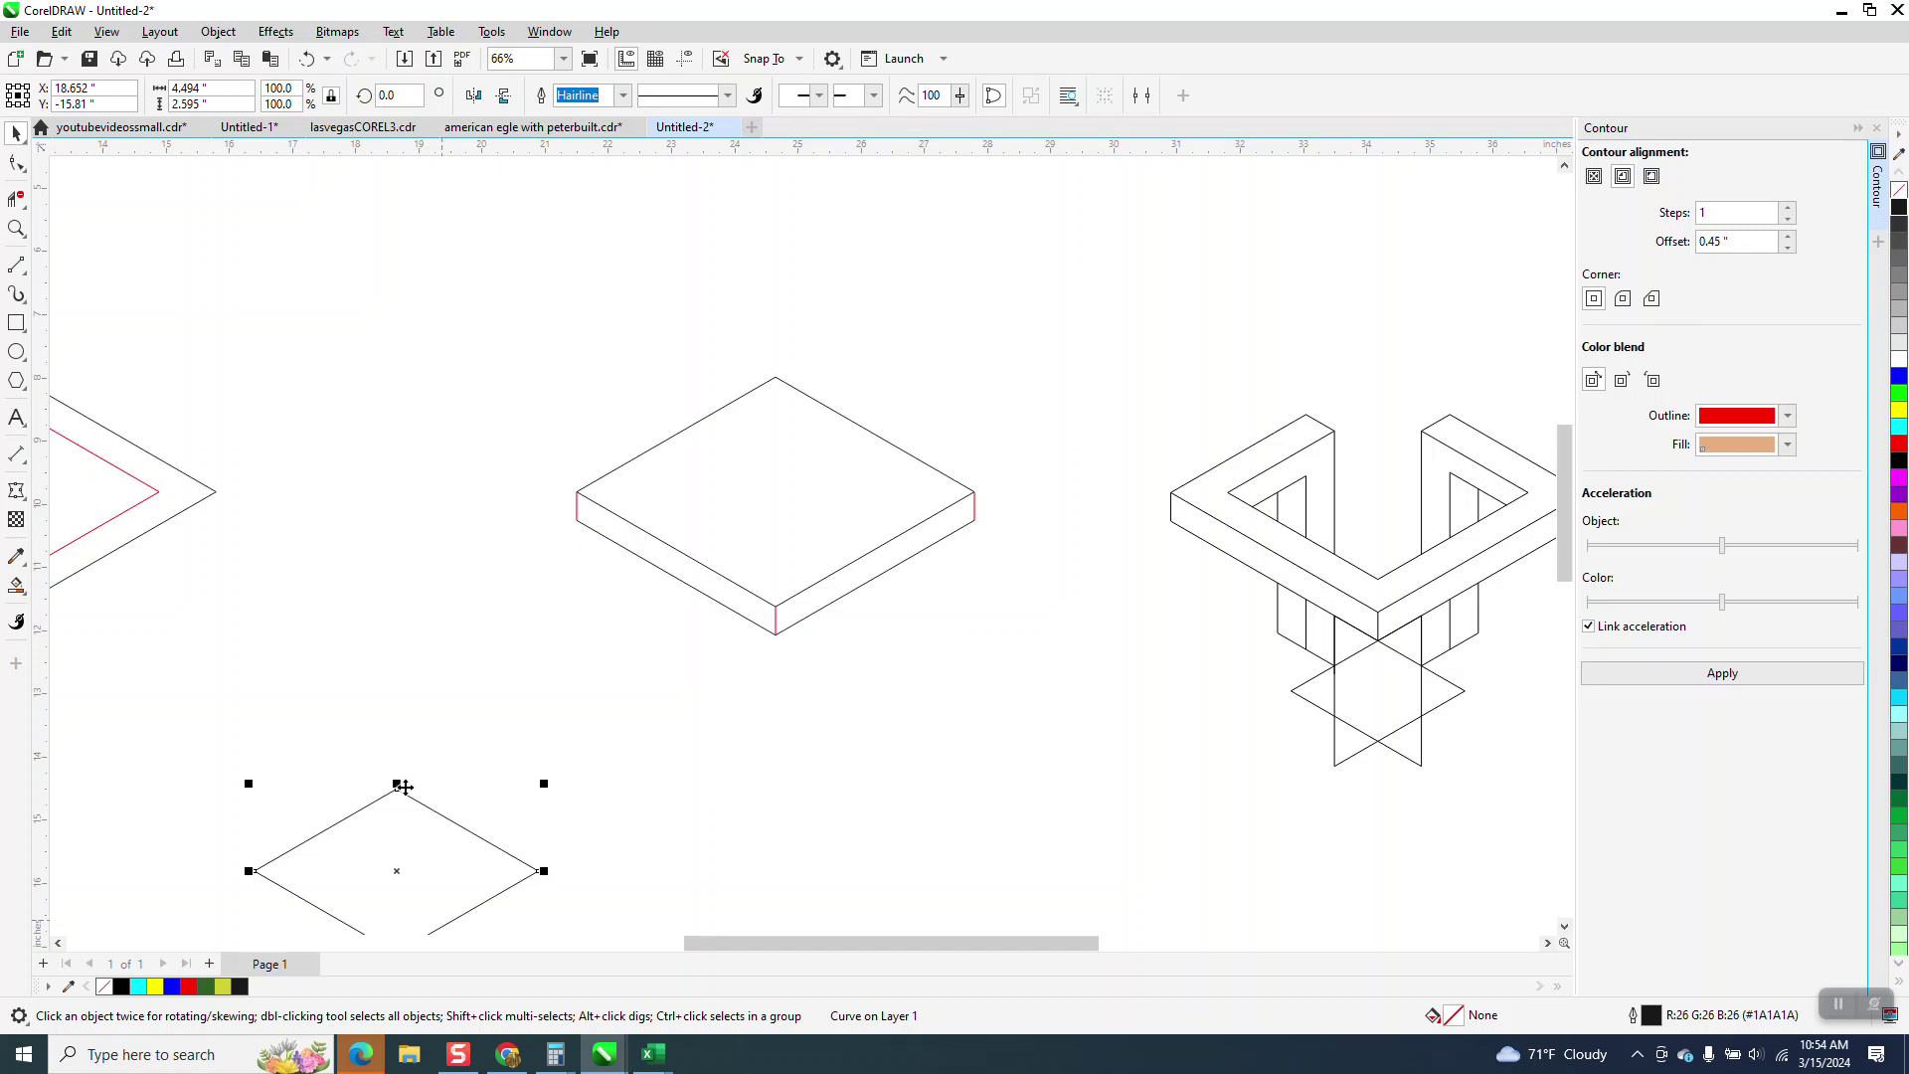
pyautogui.click(612, 370)
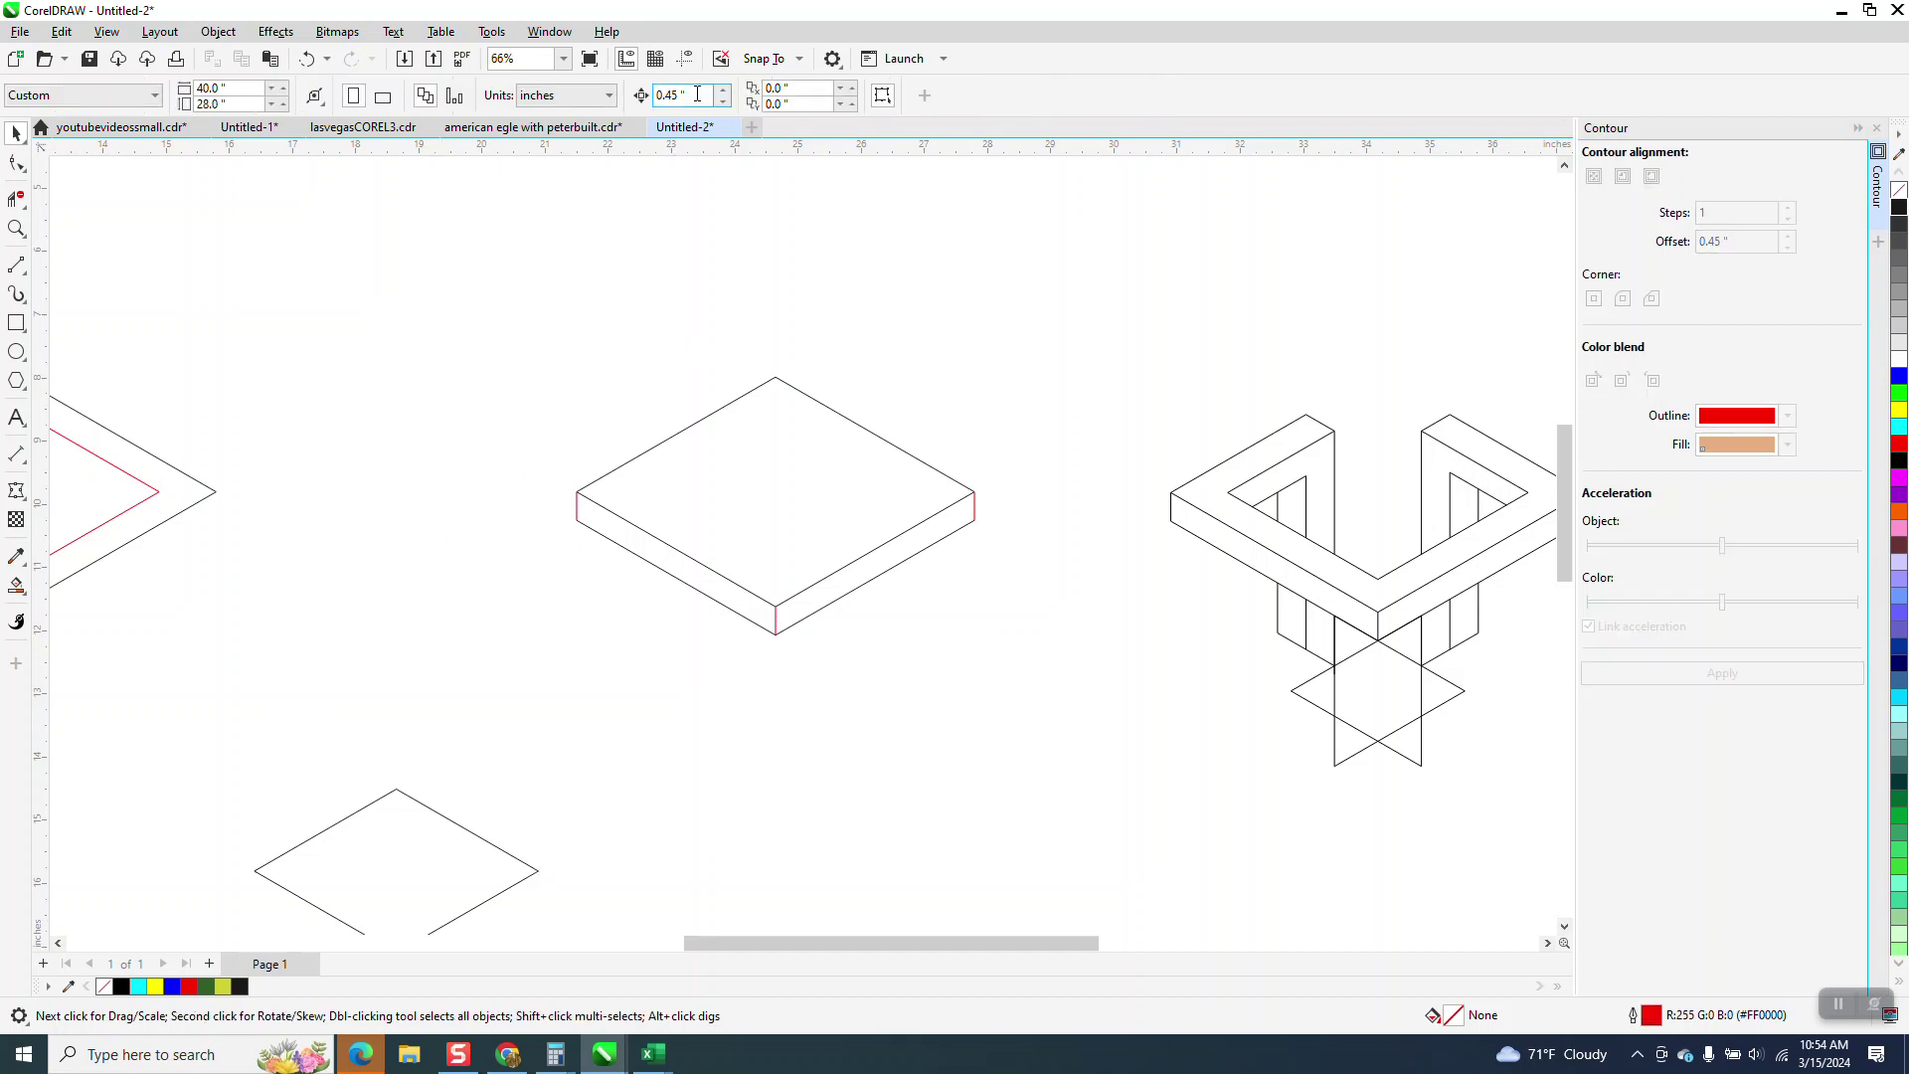
pyautogui.write('6')
pyautogui.press('Return')
pyautogui.click(489, 849)
pyautogui.press('Up')
pyautogui.press('Right')
# Move all the objects of the assembled slab up 6 inches
pyautogui.scroll(-1, 479, 860)
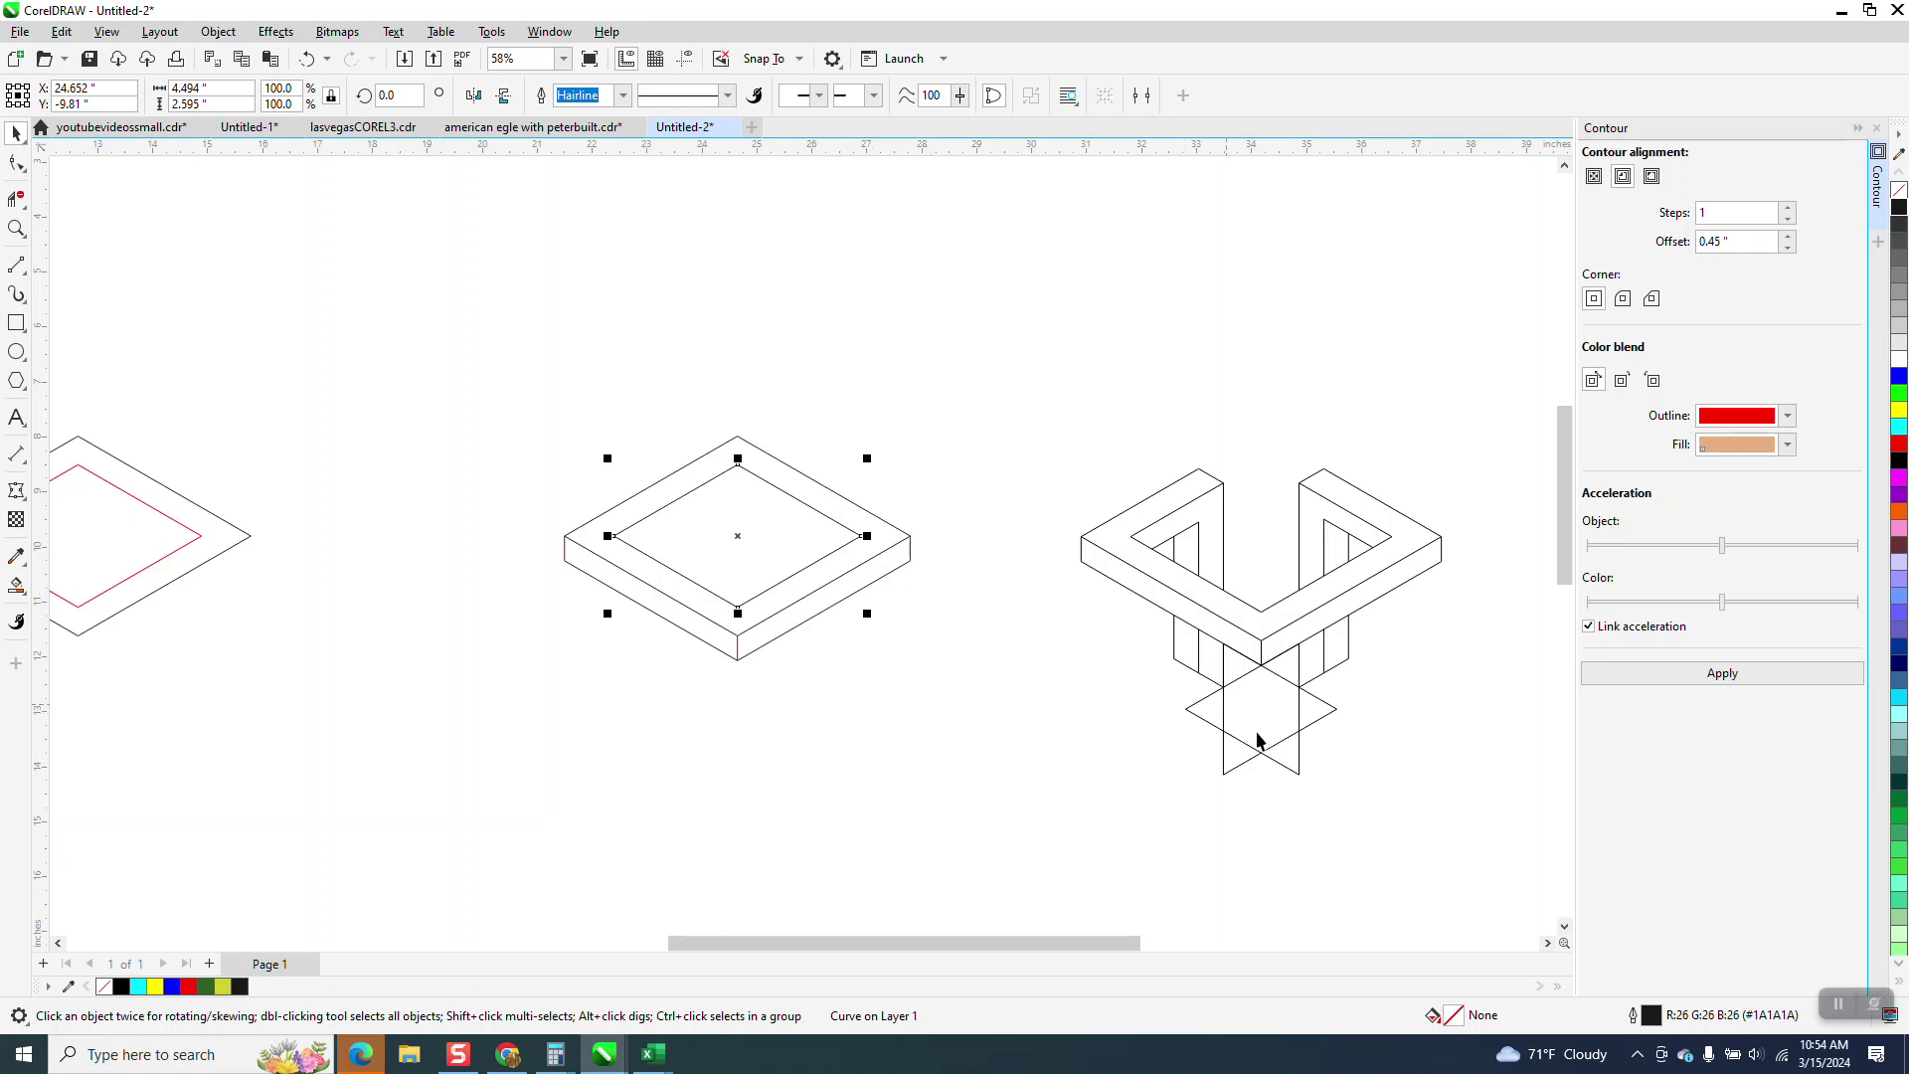
pyautogui.moveTo(513, 378); pyautogui.dragTo(908, 743)
pyautogui.press('Up')
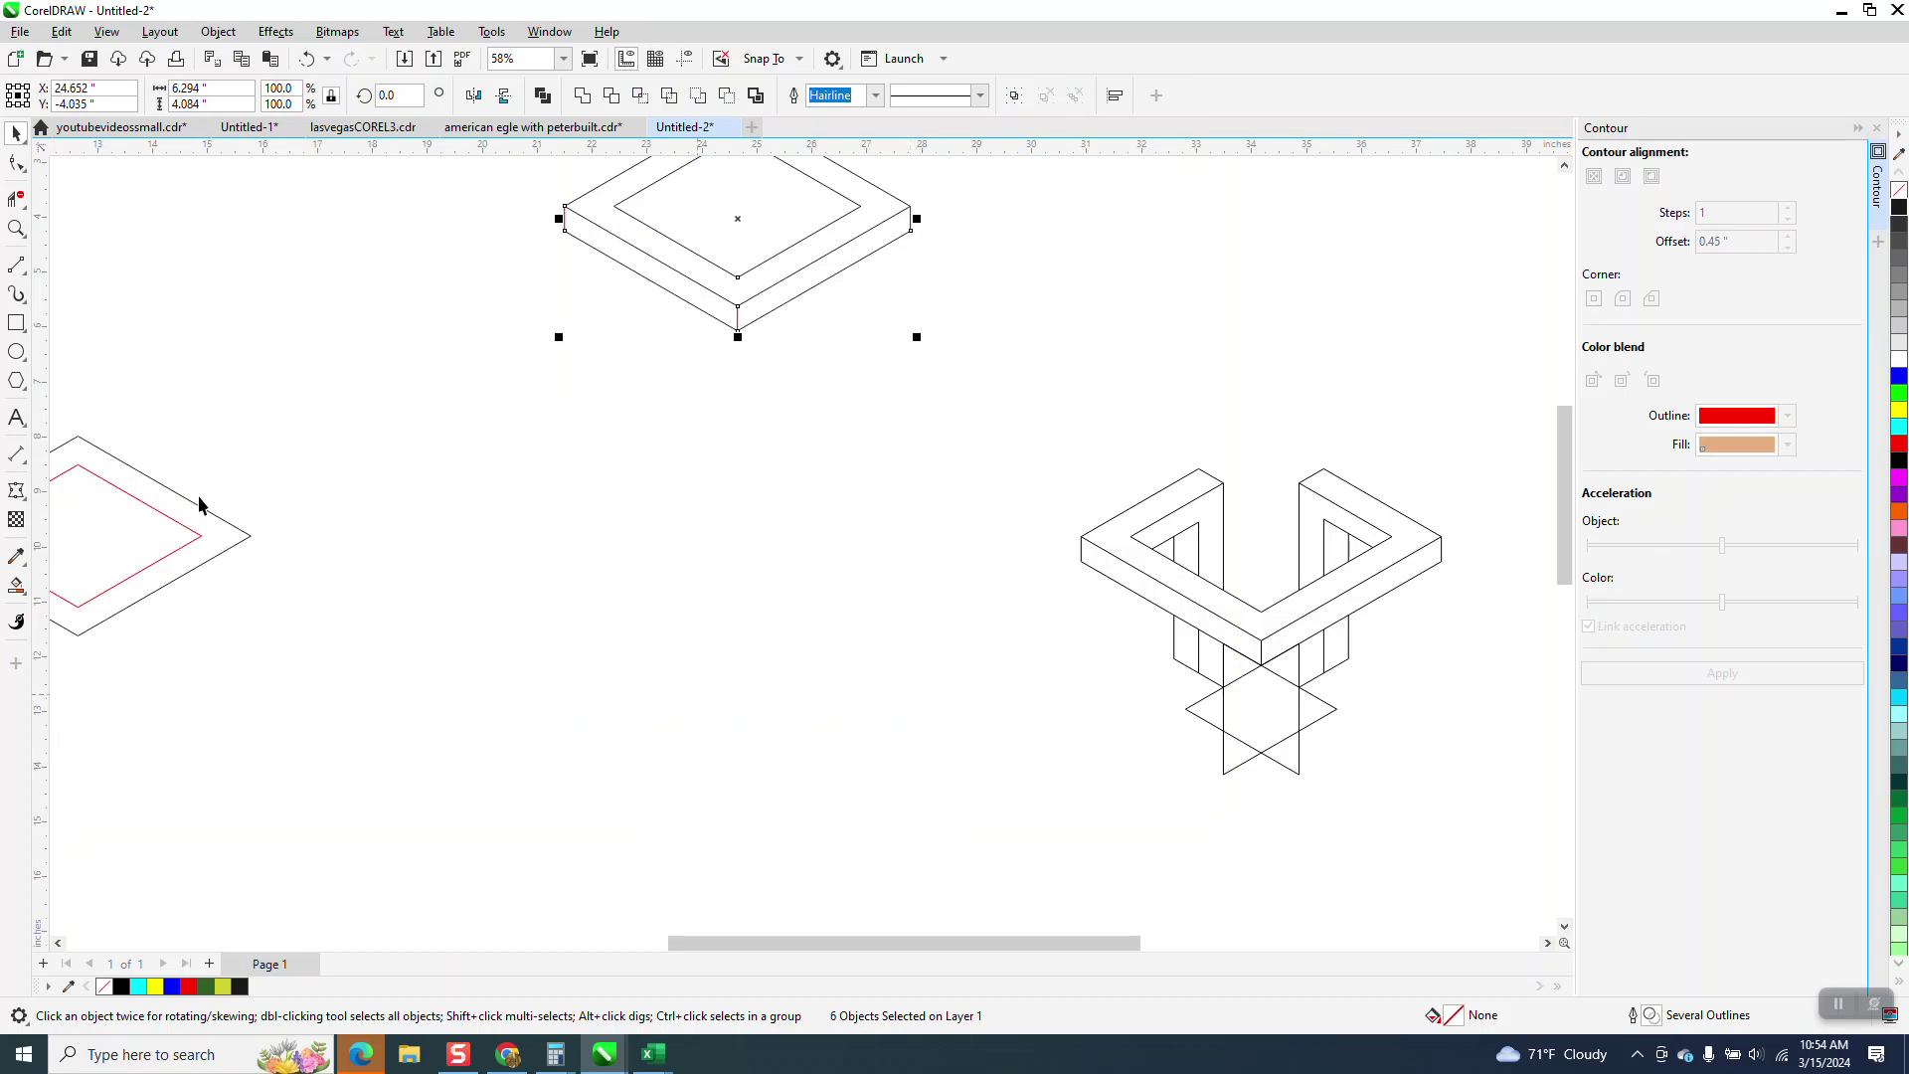
# Create a four-sided polygon about 3.37 inches wide centred on the page and show the guidelines
pyautogui.click(31, 398)
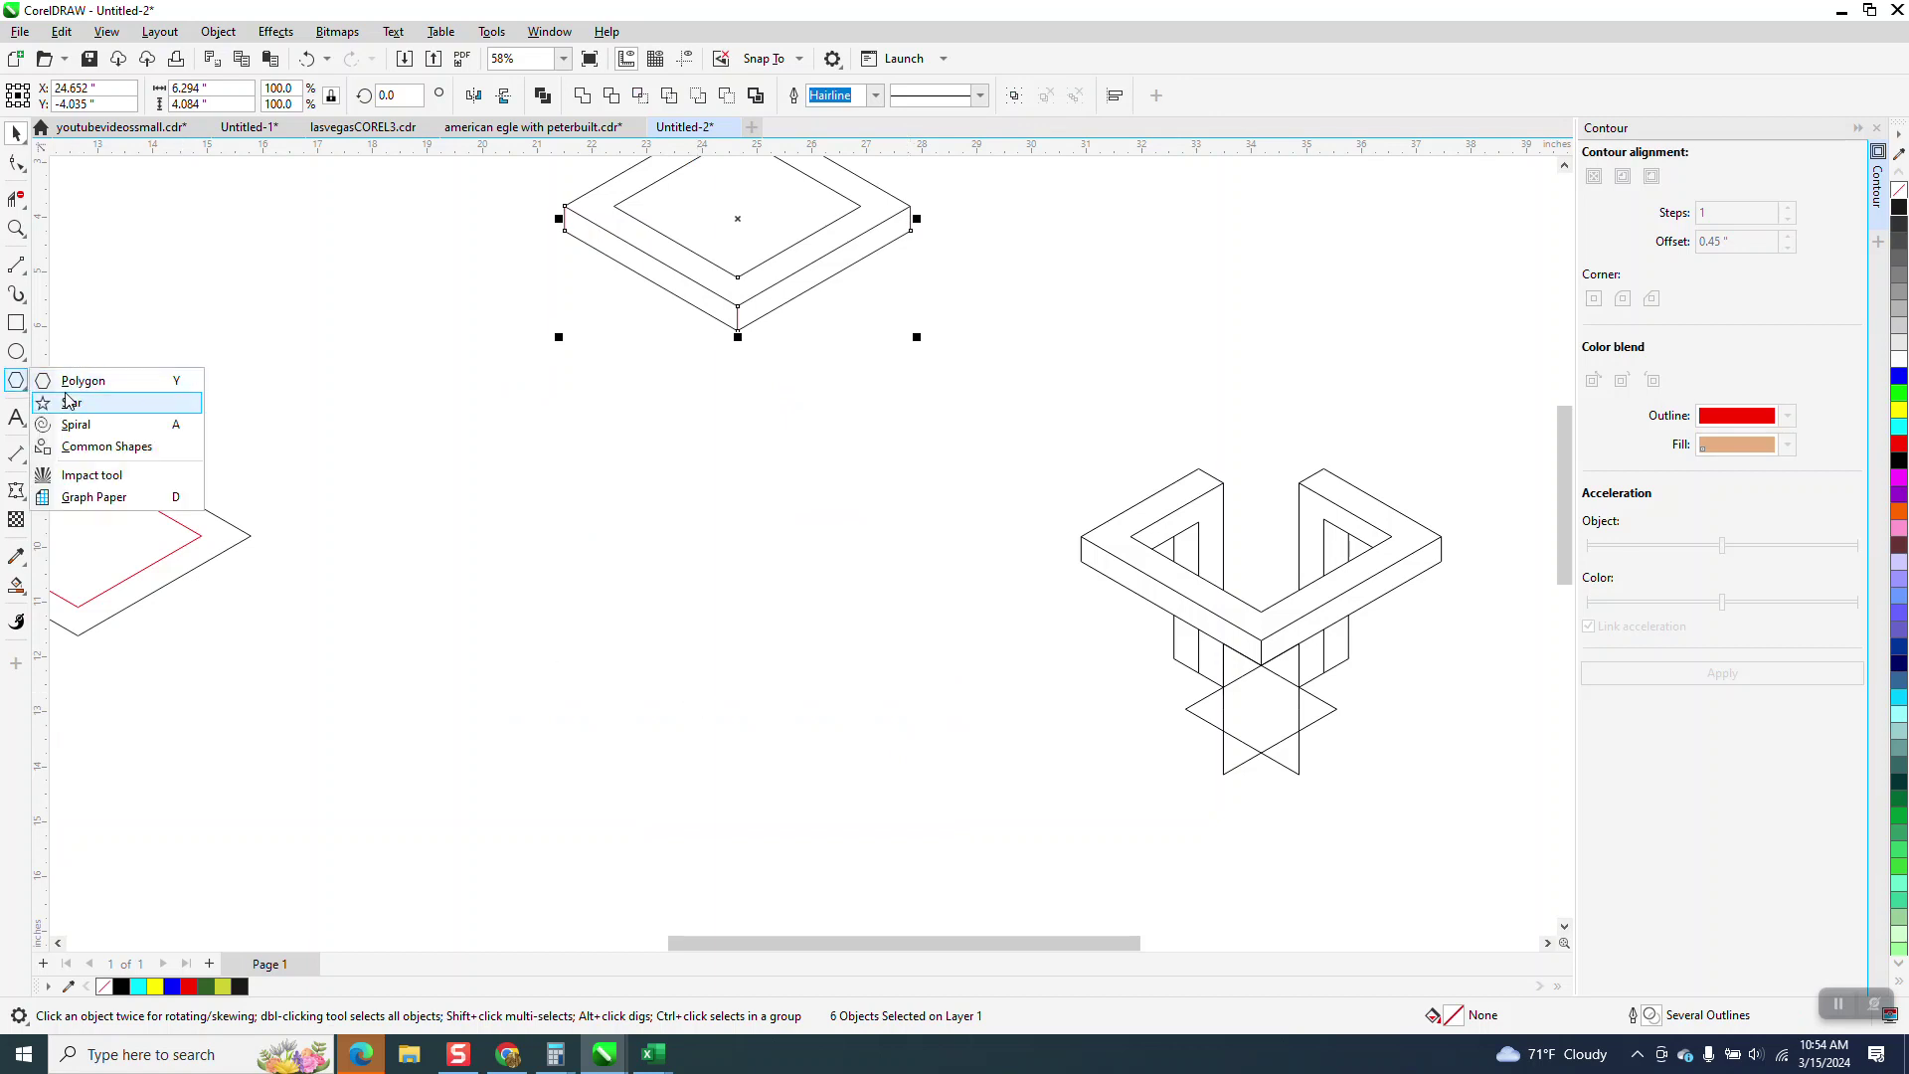
pyautogui.click(71, 393)
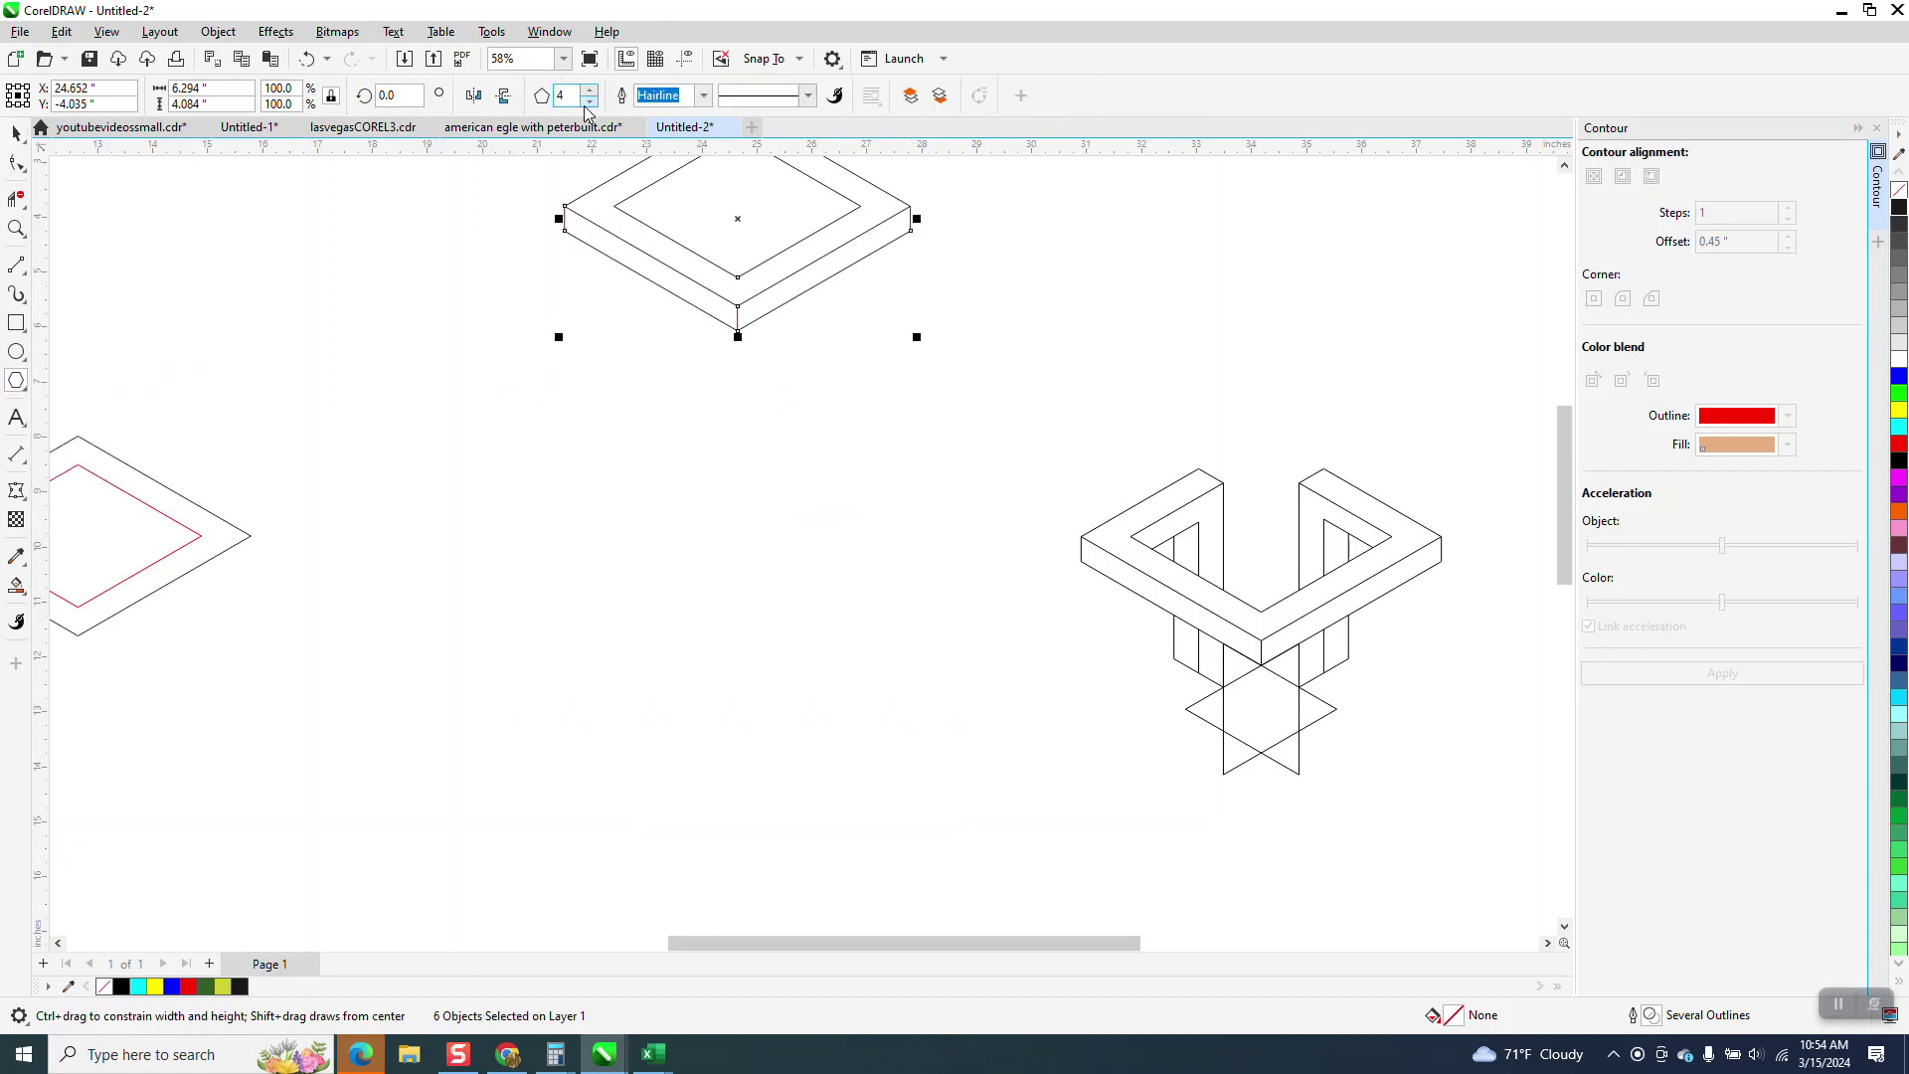
pyautogui.moveTo(833, 443); pyautogui.dragTo(723, 622)
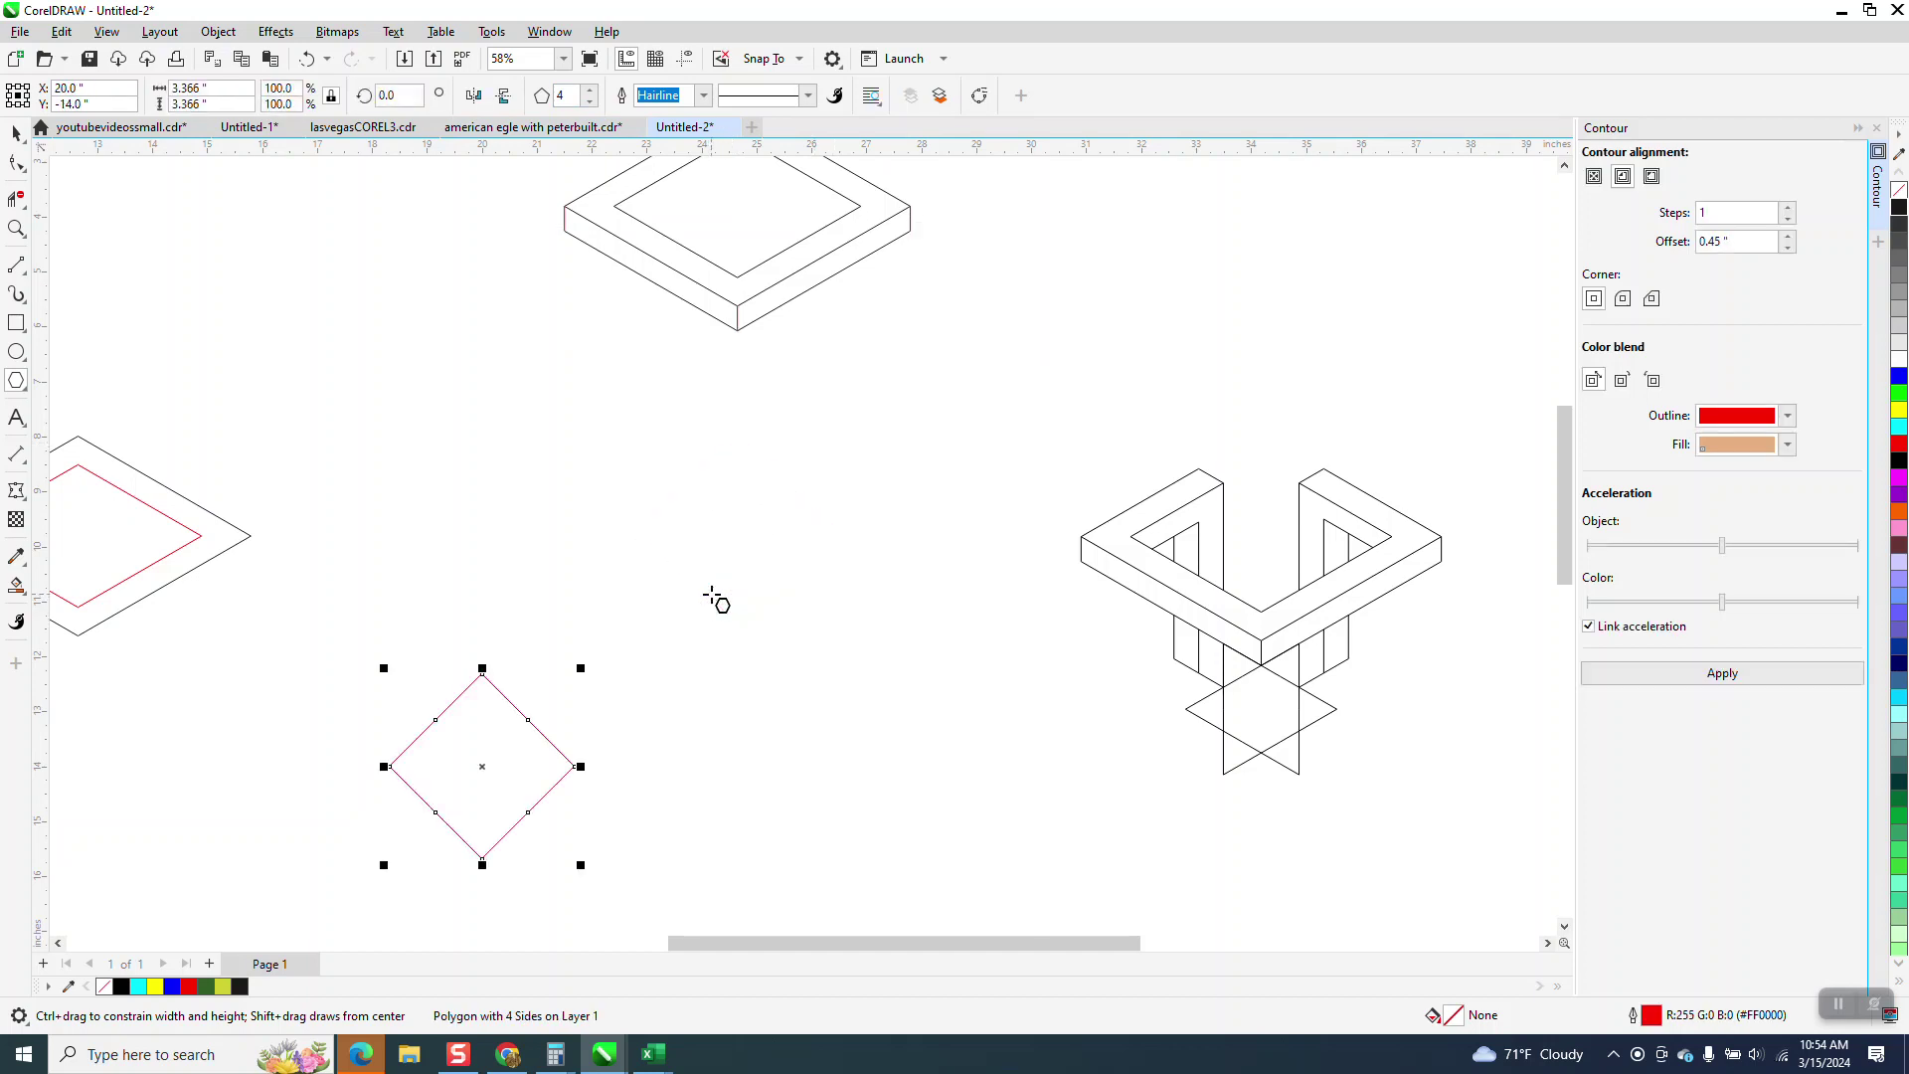
pyautogui.click(685, 58)
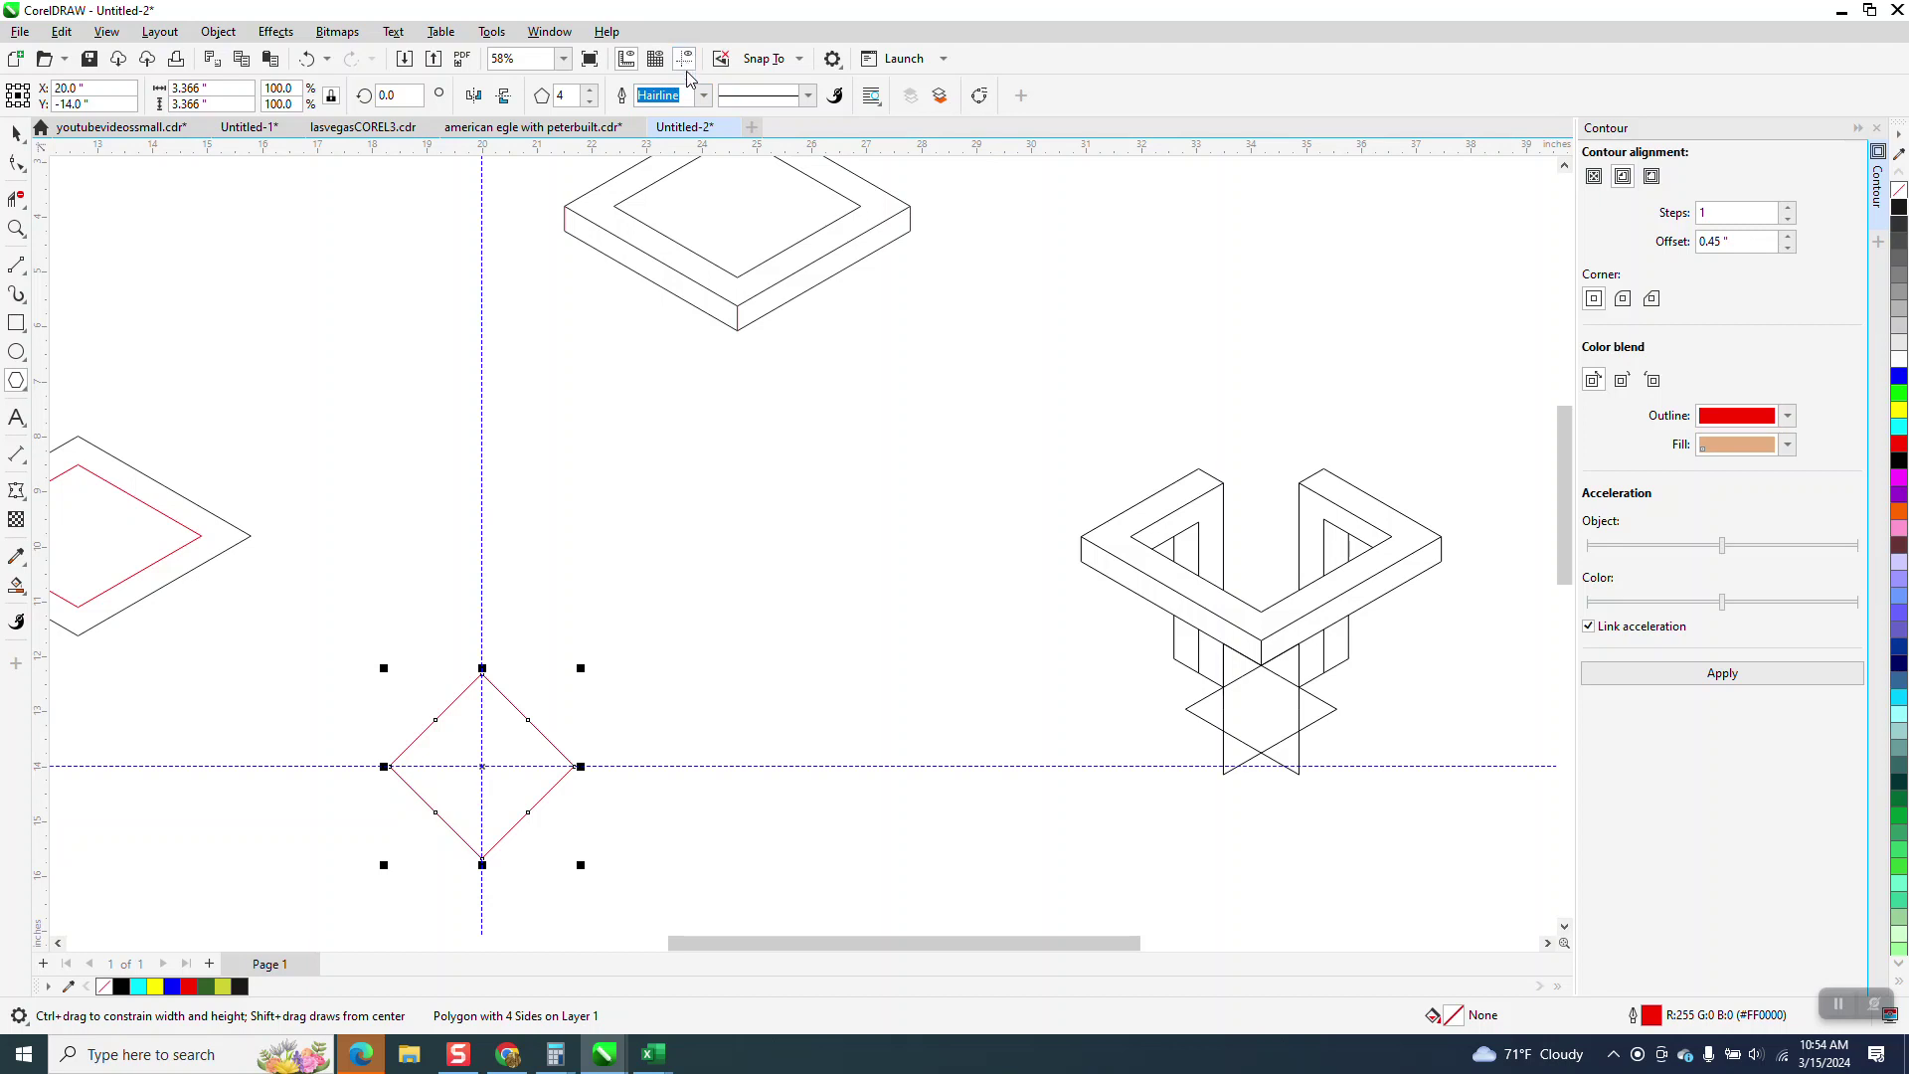
pyautogui.click(16, 228)
pyautogui.moveTo(249, 574); pyautogui.dragTo(751, 870)
pyautogui.click(16, 133)
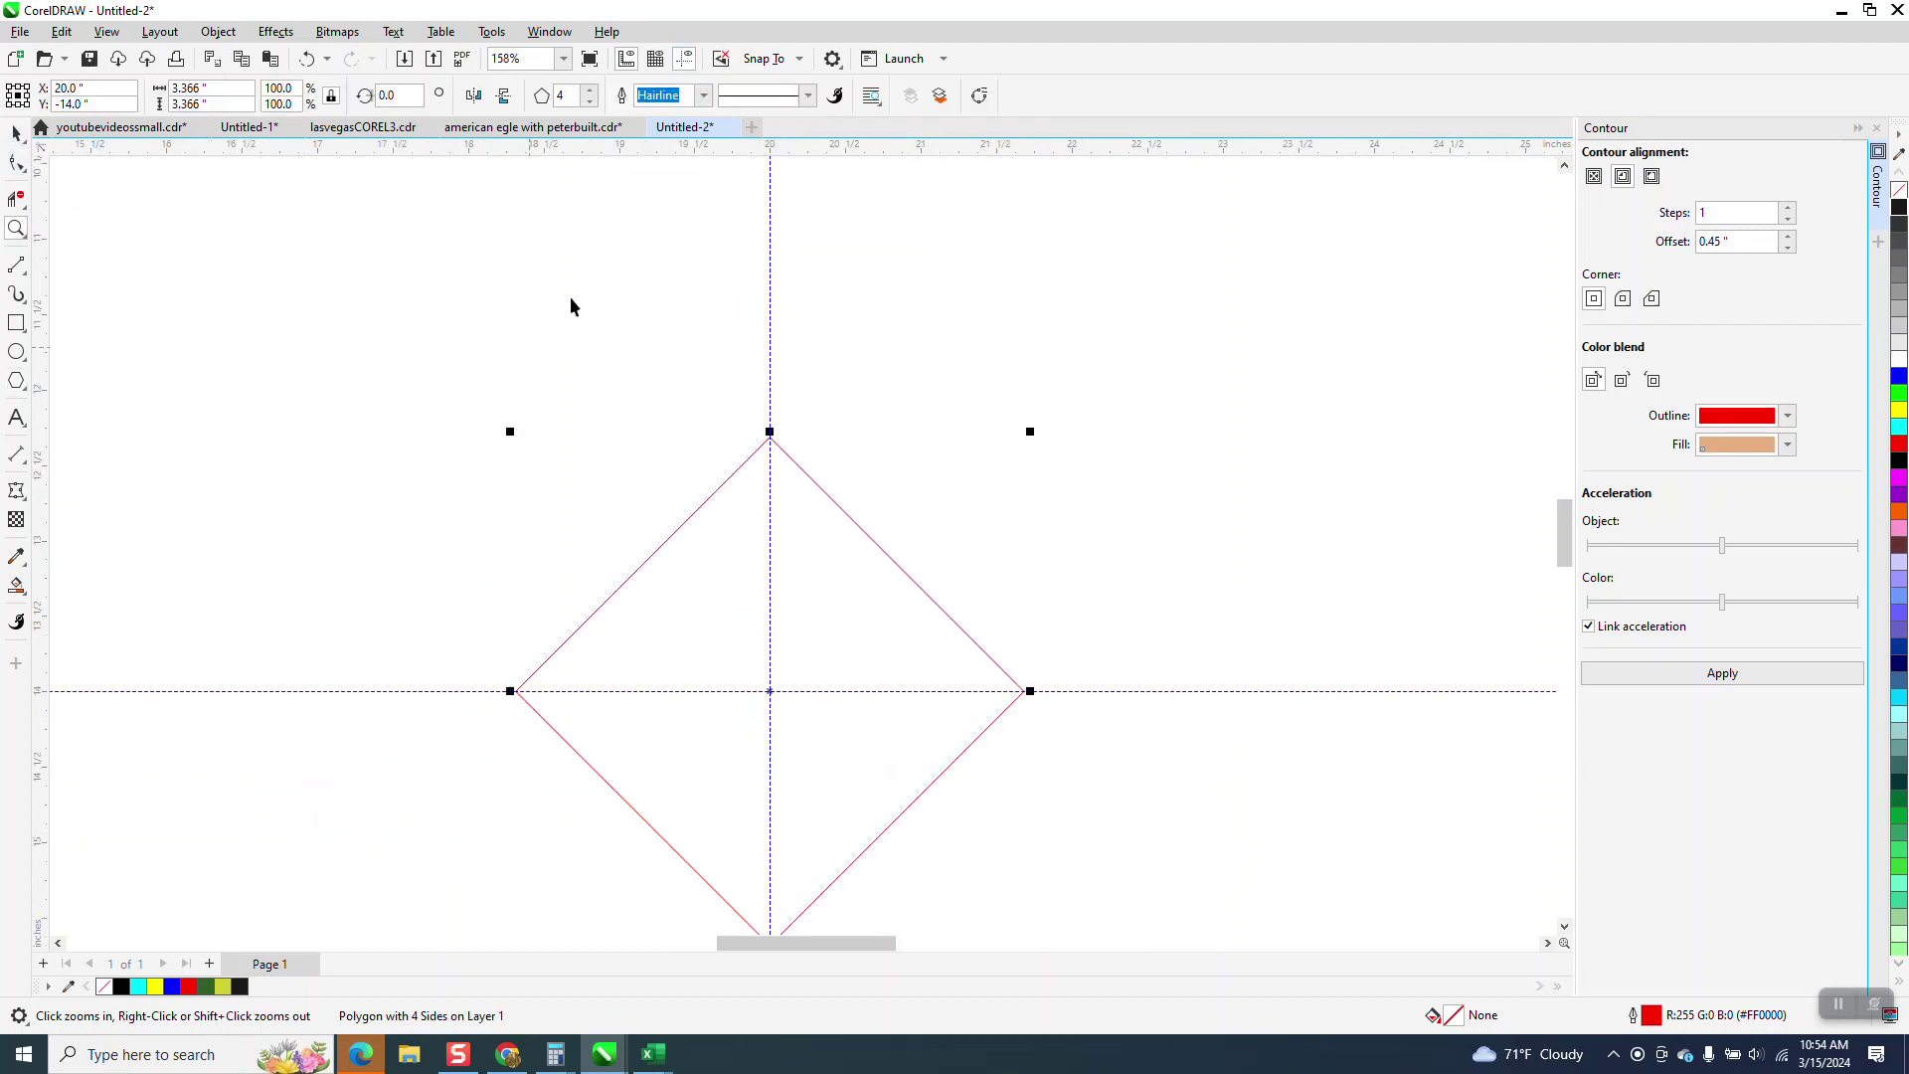
# Change the polygon to three sides and add a copy rotated 60 degrees about the guideline intersection, forming a six-pointed star
pyautogui.click(591, 100)
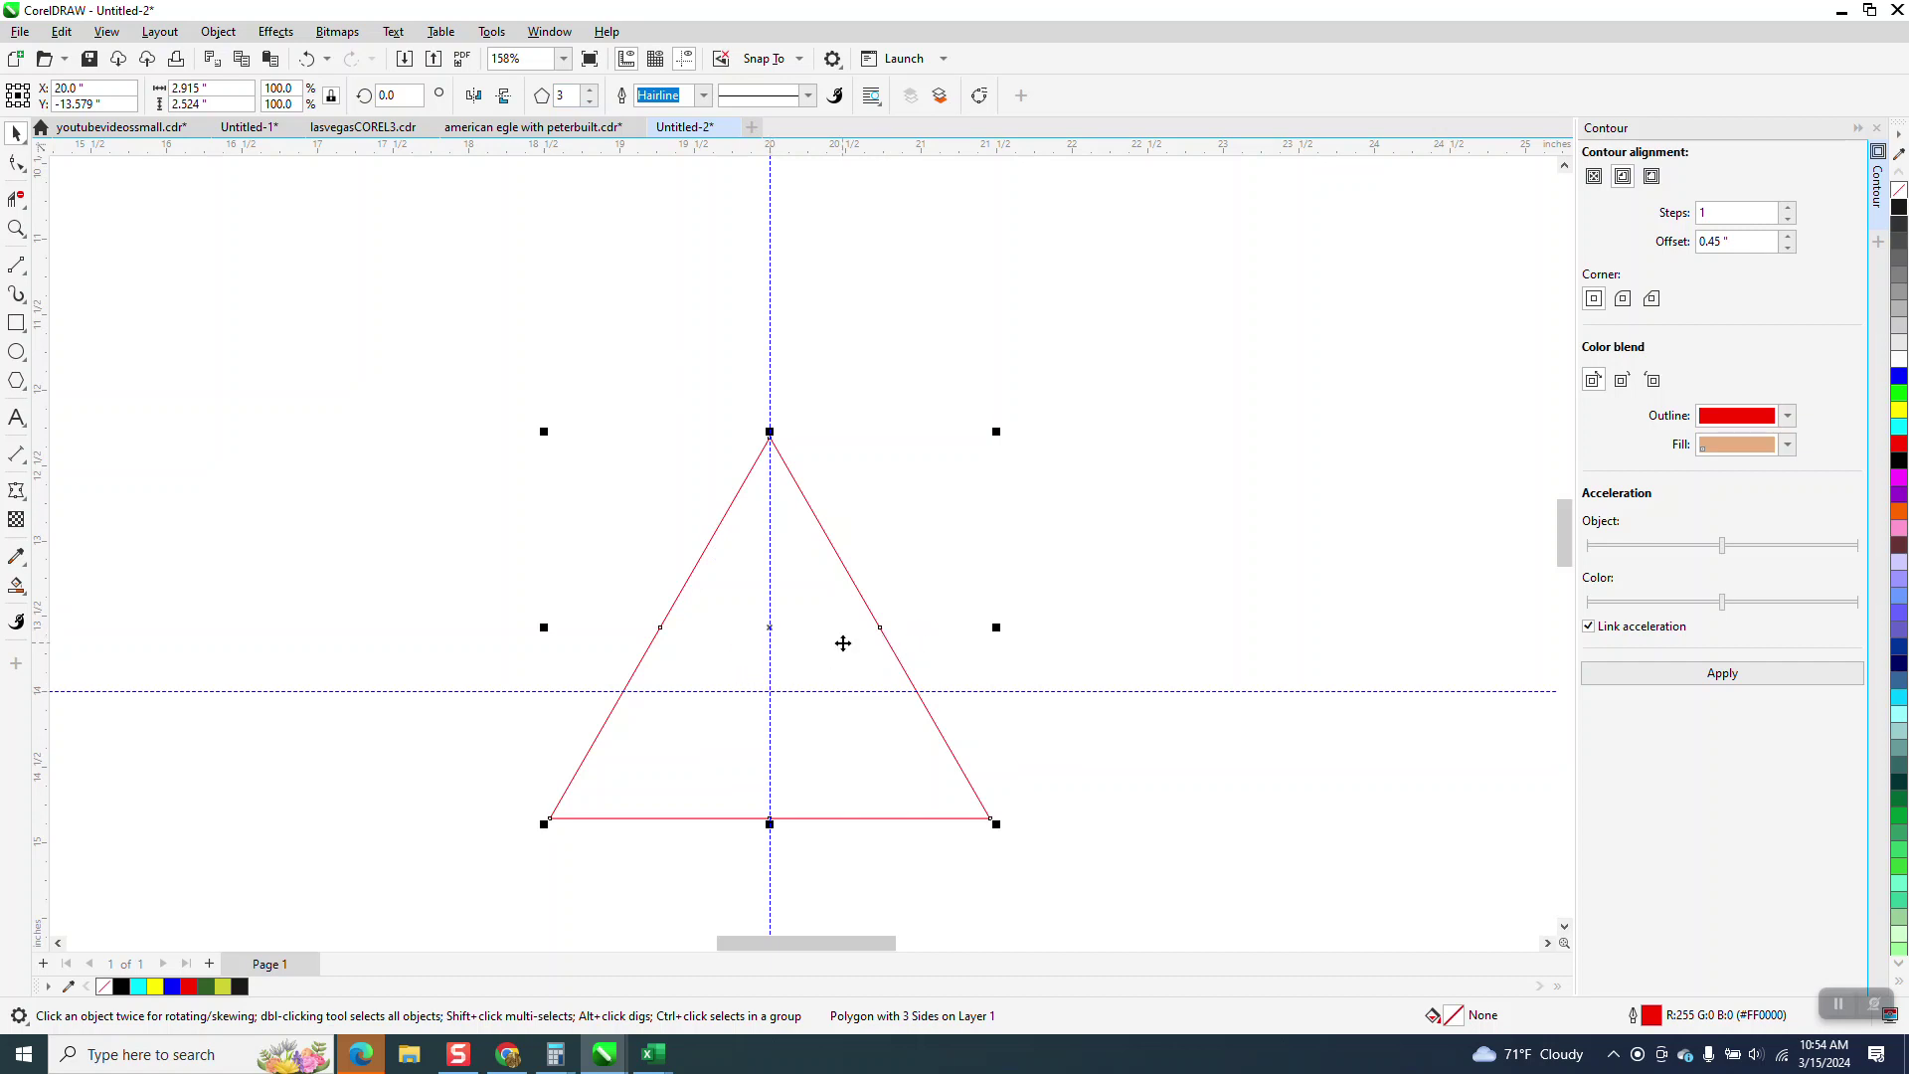
pyautogui.click(773, 637)
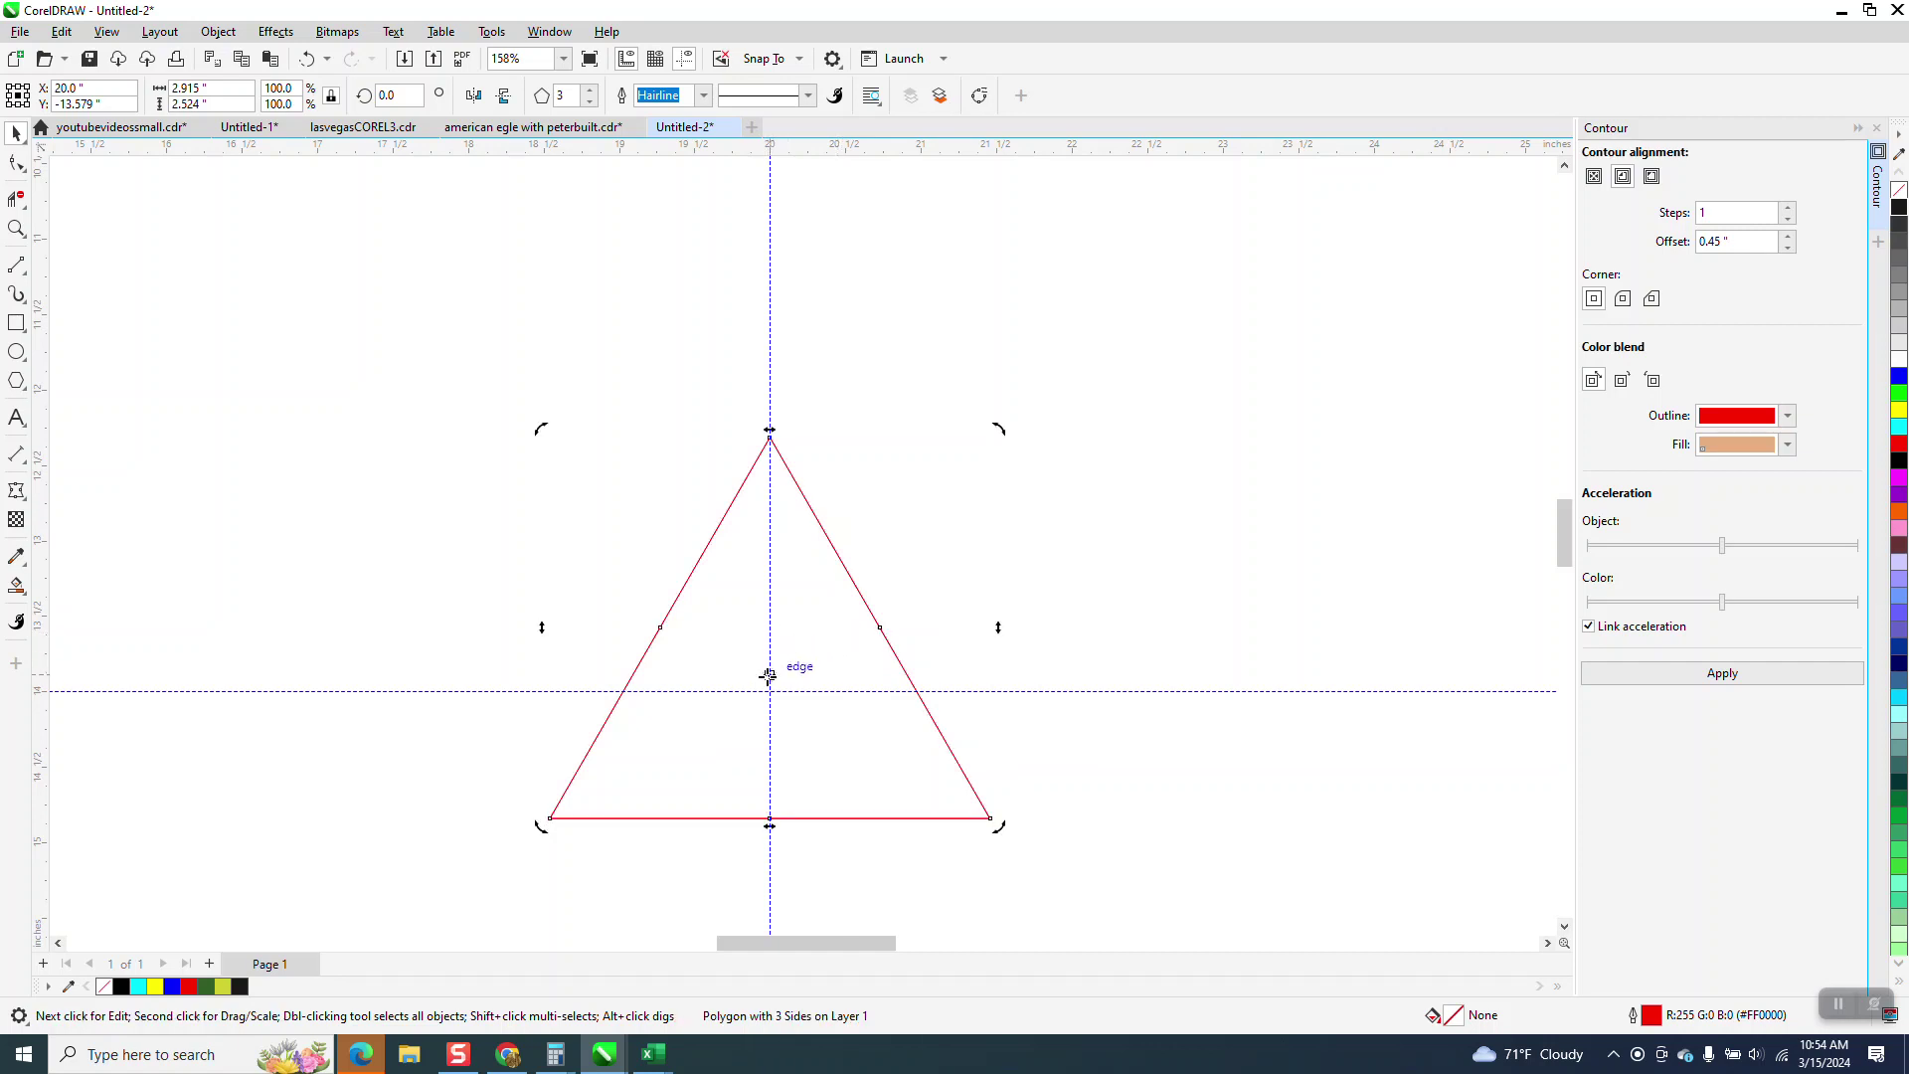
pyautogui.click(877, 640)
pyautogui.click(882, 631)
pyautogui.click(882, 632)
pyautogui.click(396, 95)
pyautogui.write('60')
pyautogui.press('Return')
# Group the two overlapping triangles and rotate the group by 30 degrees
pyautogui.scroll(-1, 336, 353)
pyautogui.moveTo(373, 375); pyautogui.dragTo(1024, 844)
pyautogui.hotkey('ctrl', 'g')
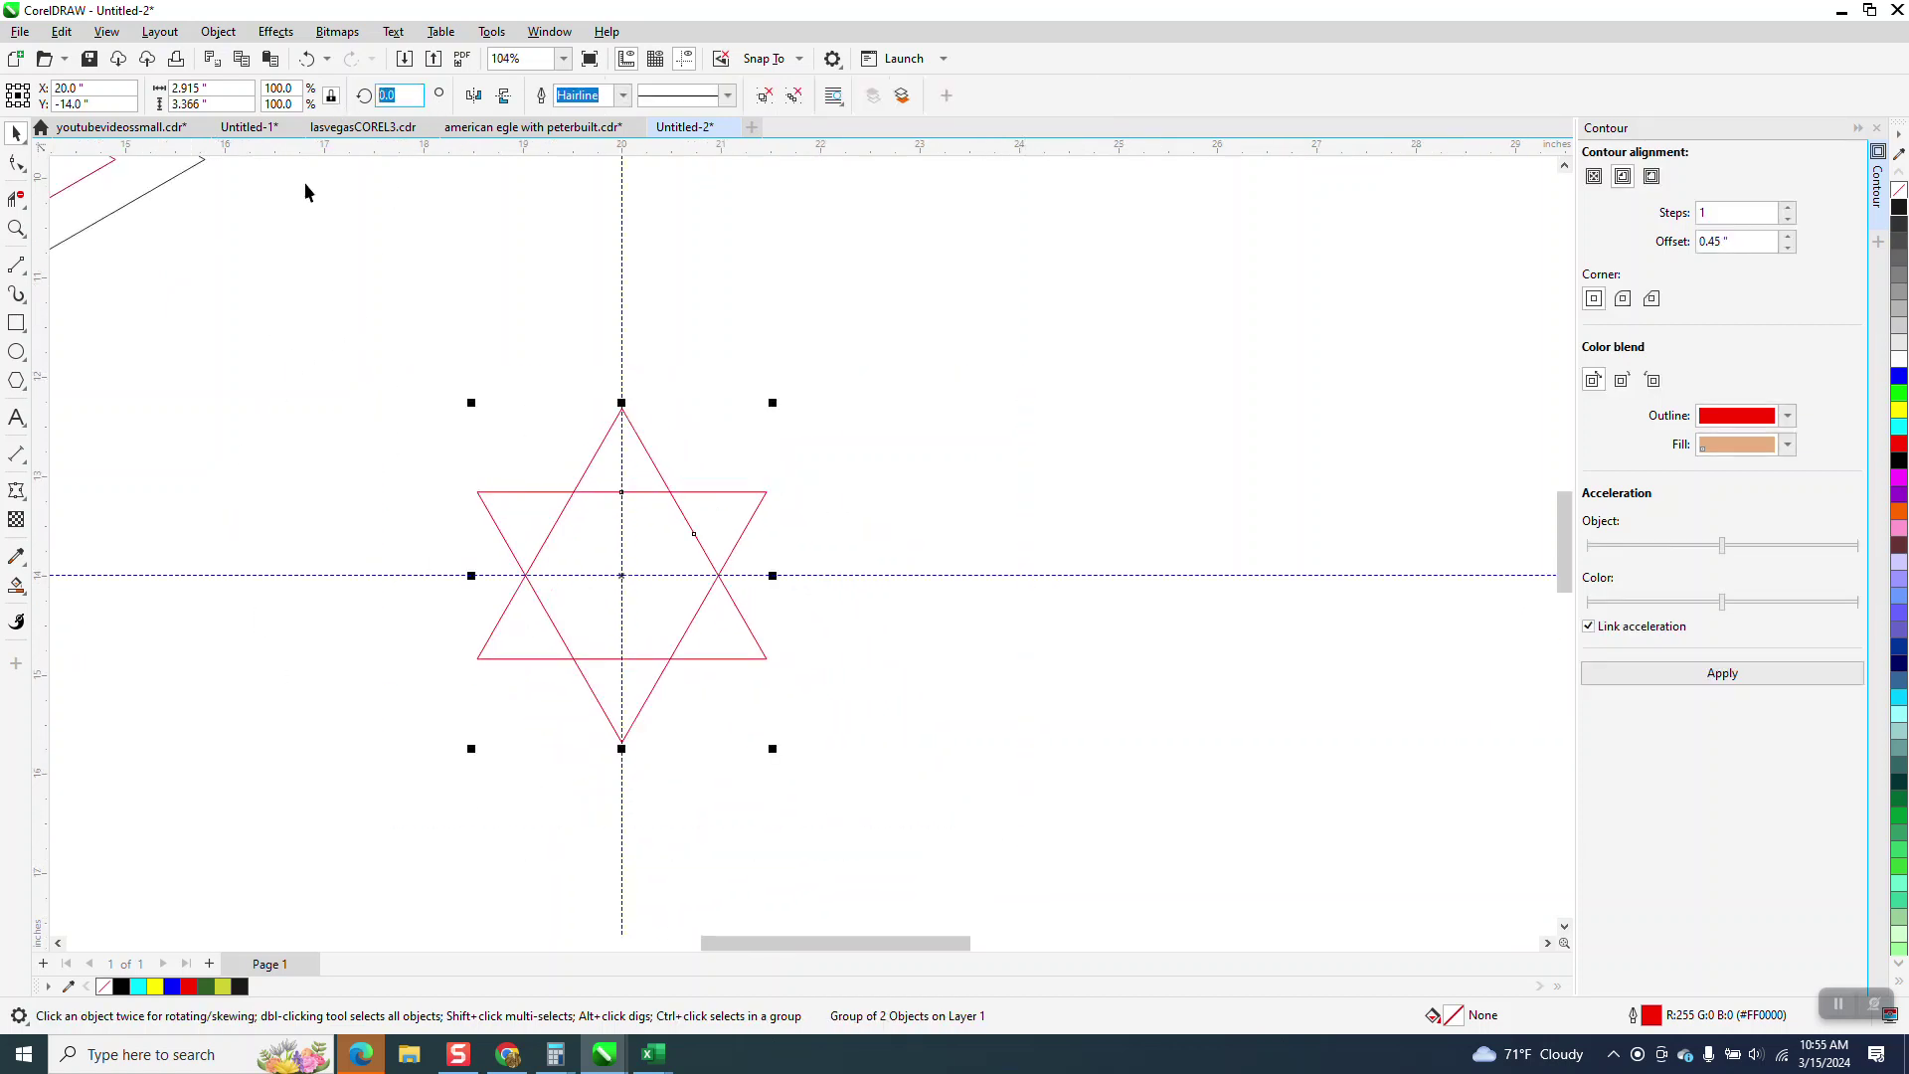
pyautogui.write('30')
pyautogui.press('Return')
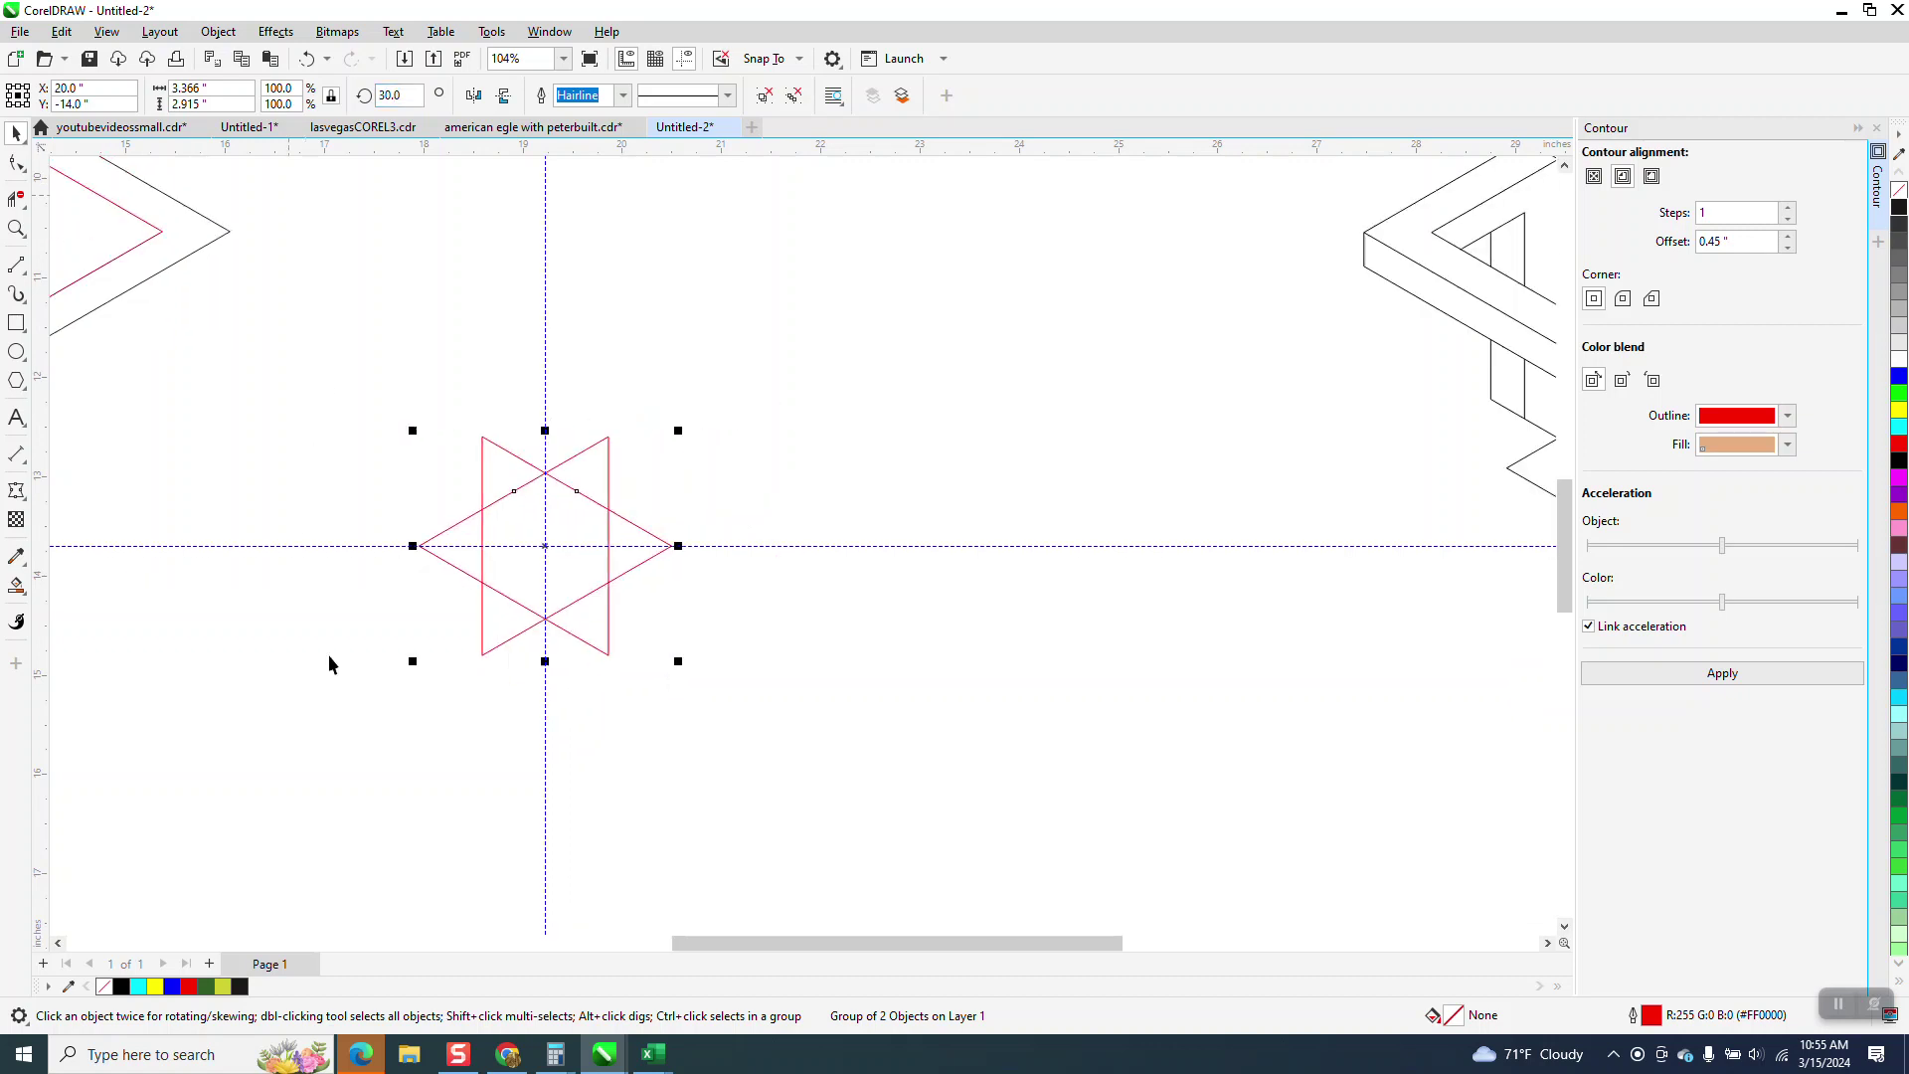
# Place the star beneath the slab's lower corner and move the slab and star together beside the black outlined reference figure
pyautogui.scroll(-2, 348, 716)
pyautogui.moveTo(464, 594); pyautogui.dragTo(637, 338)
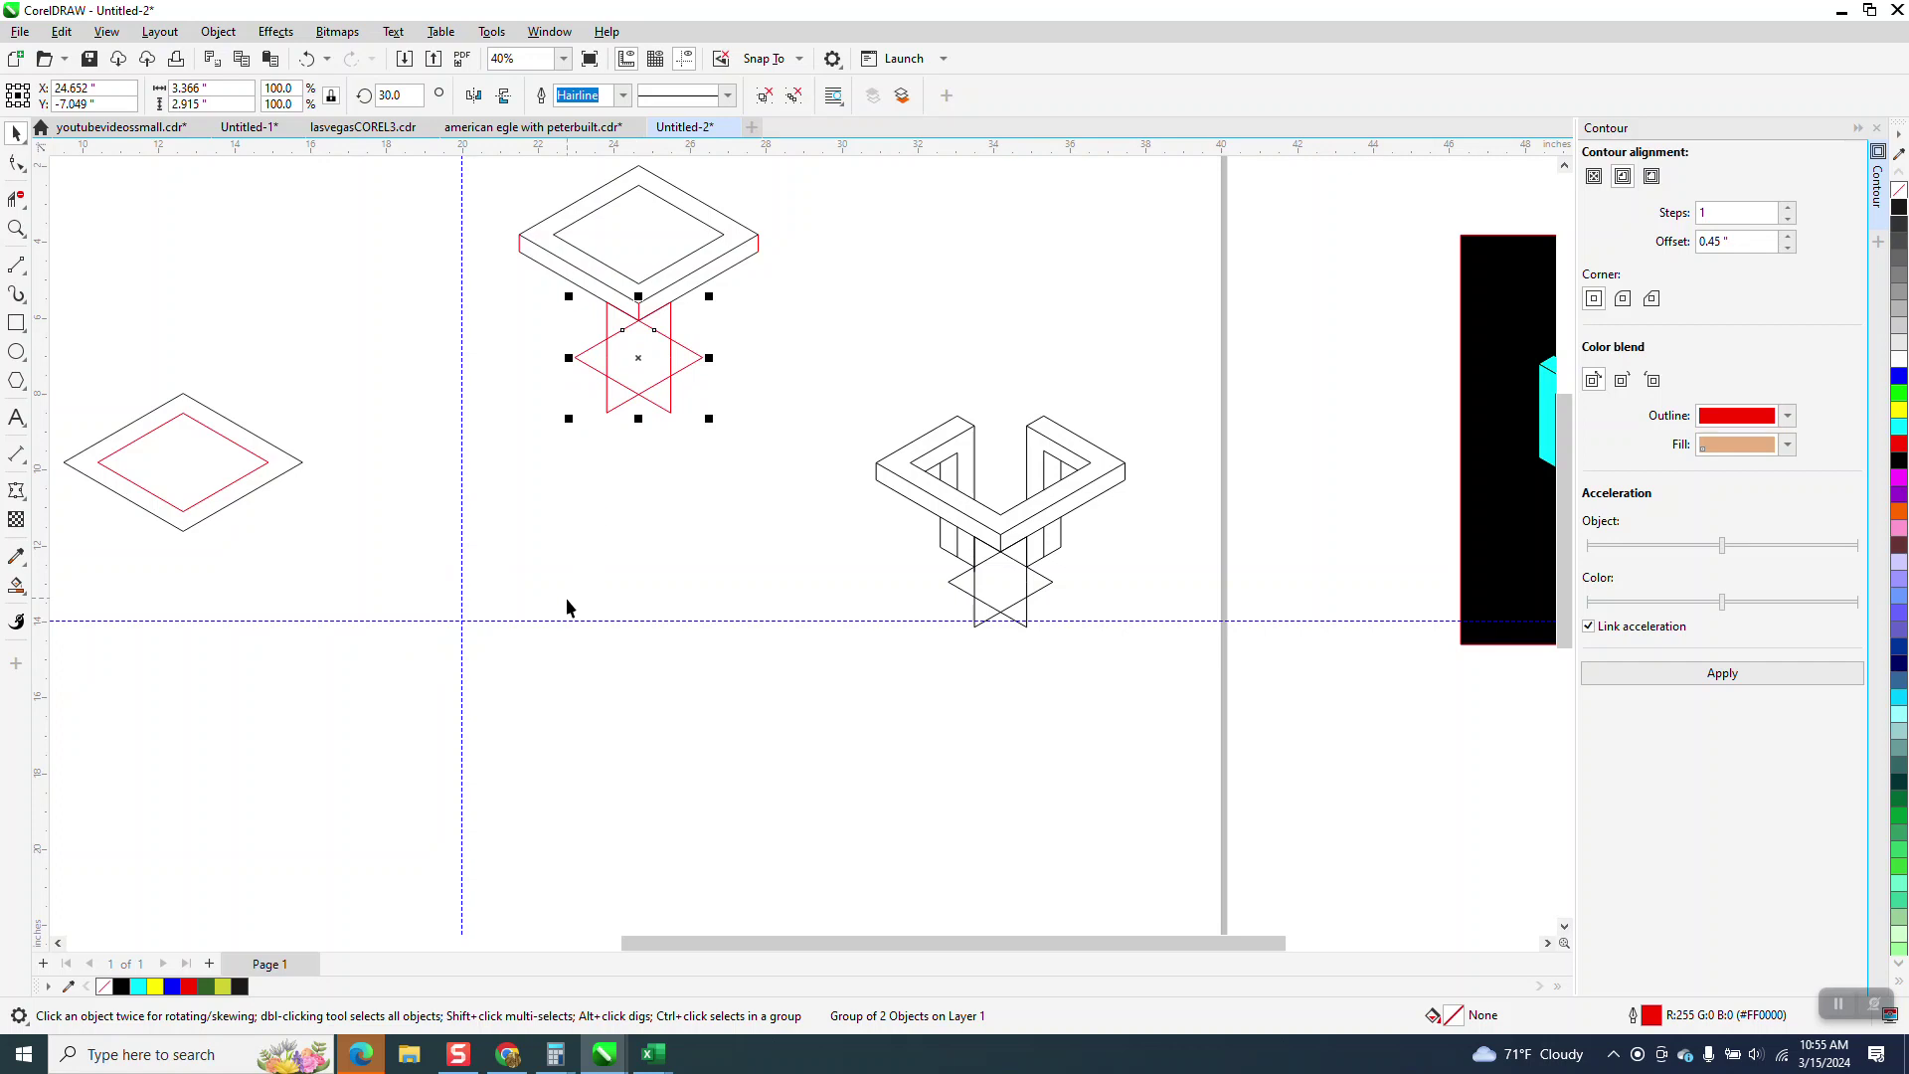
pyautogui.scroll(-1, 567, 605)
pyautogui.moveTo(510, 212); pyautogui.dragTo(760, 427)
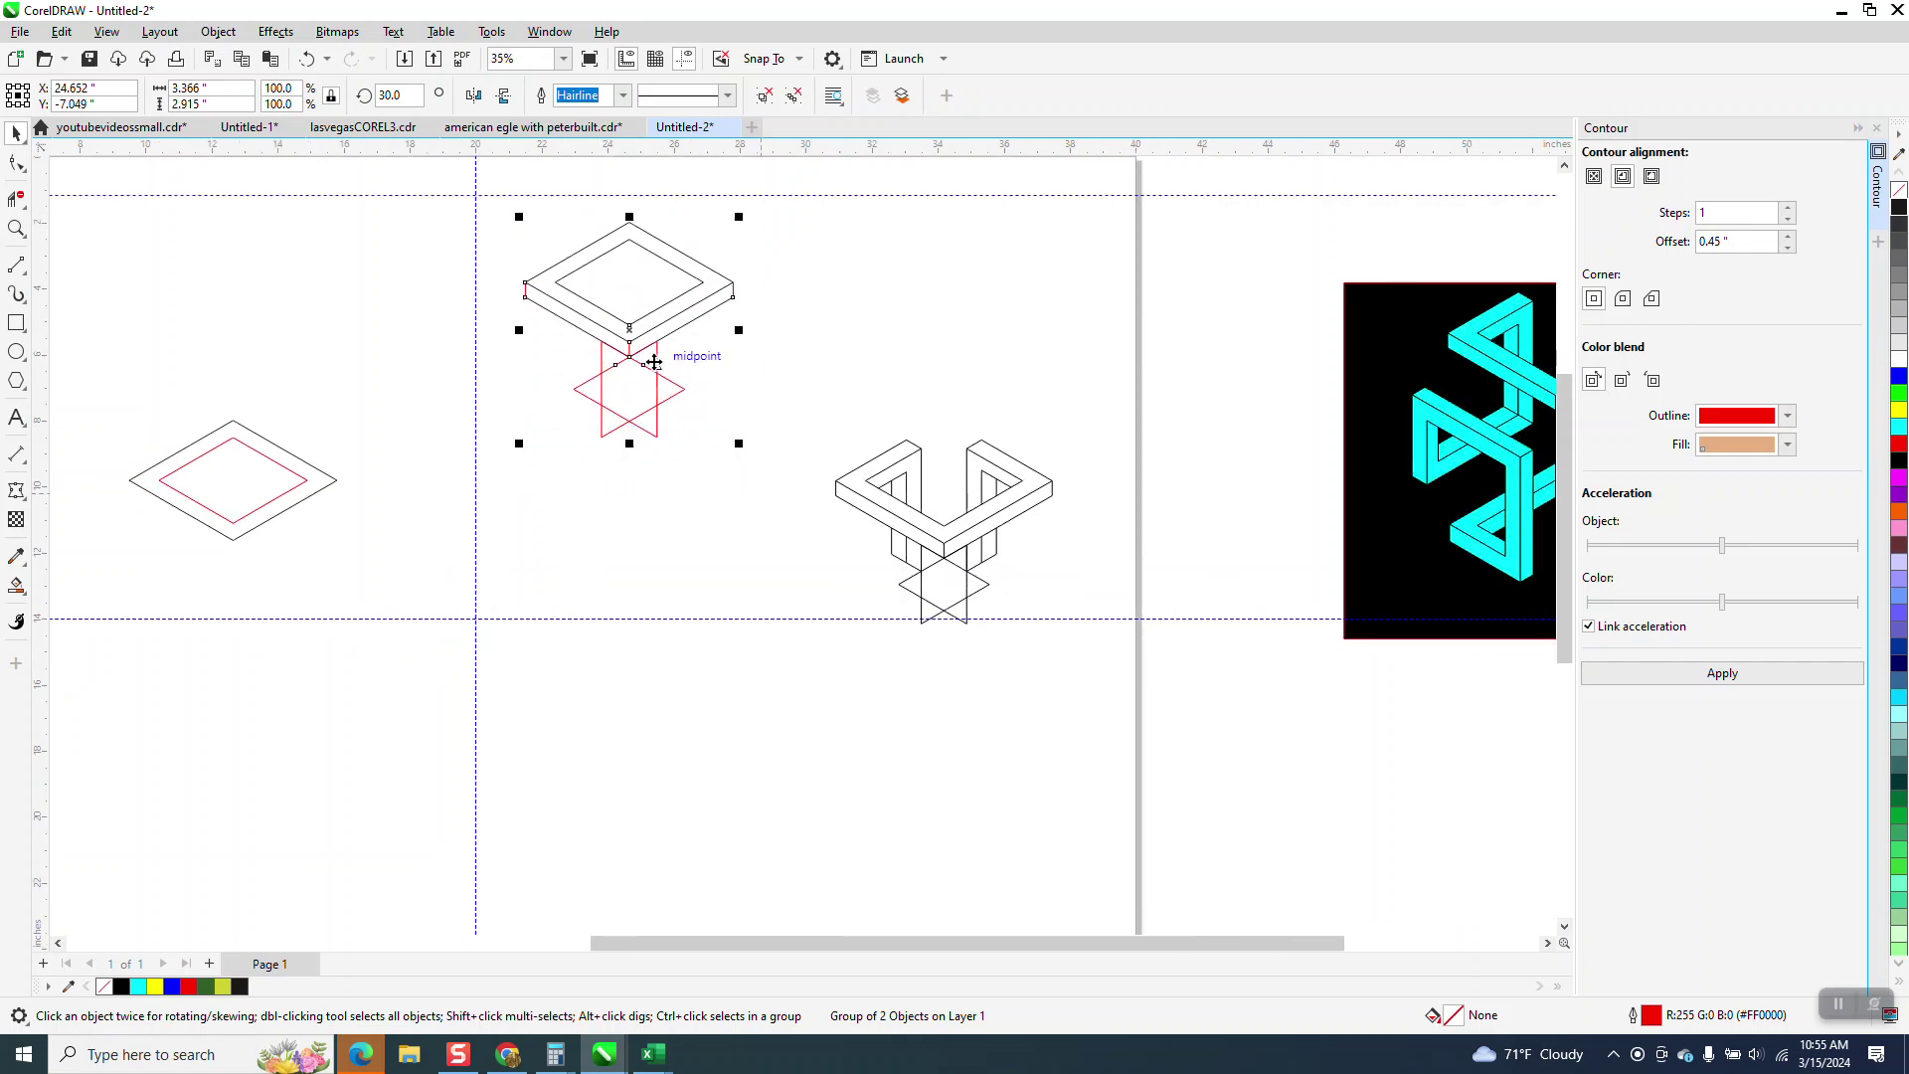
pyautogui.moveTo(641, 351); pyautogui.dragTo(712, 556)
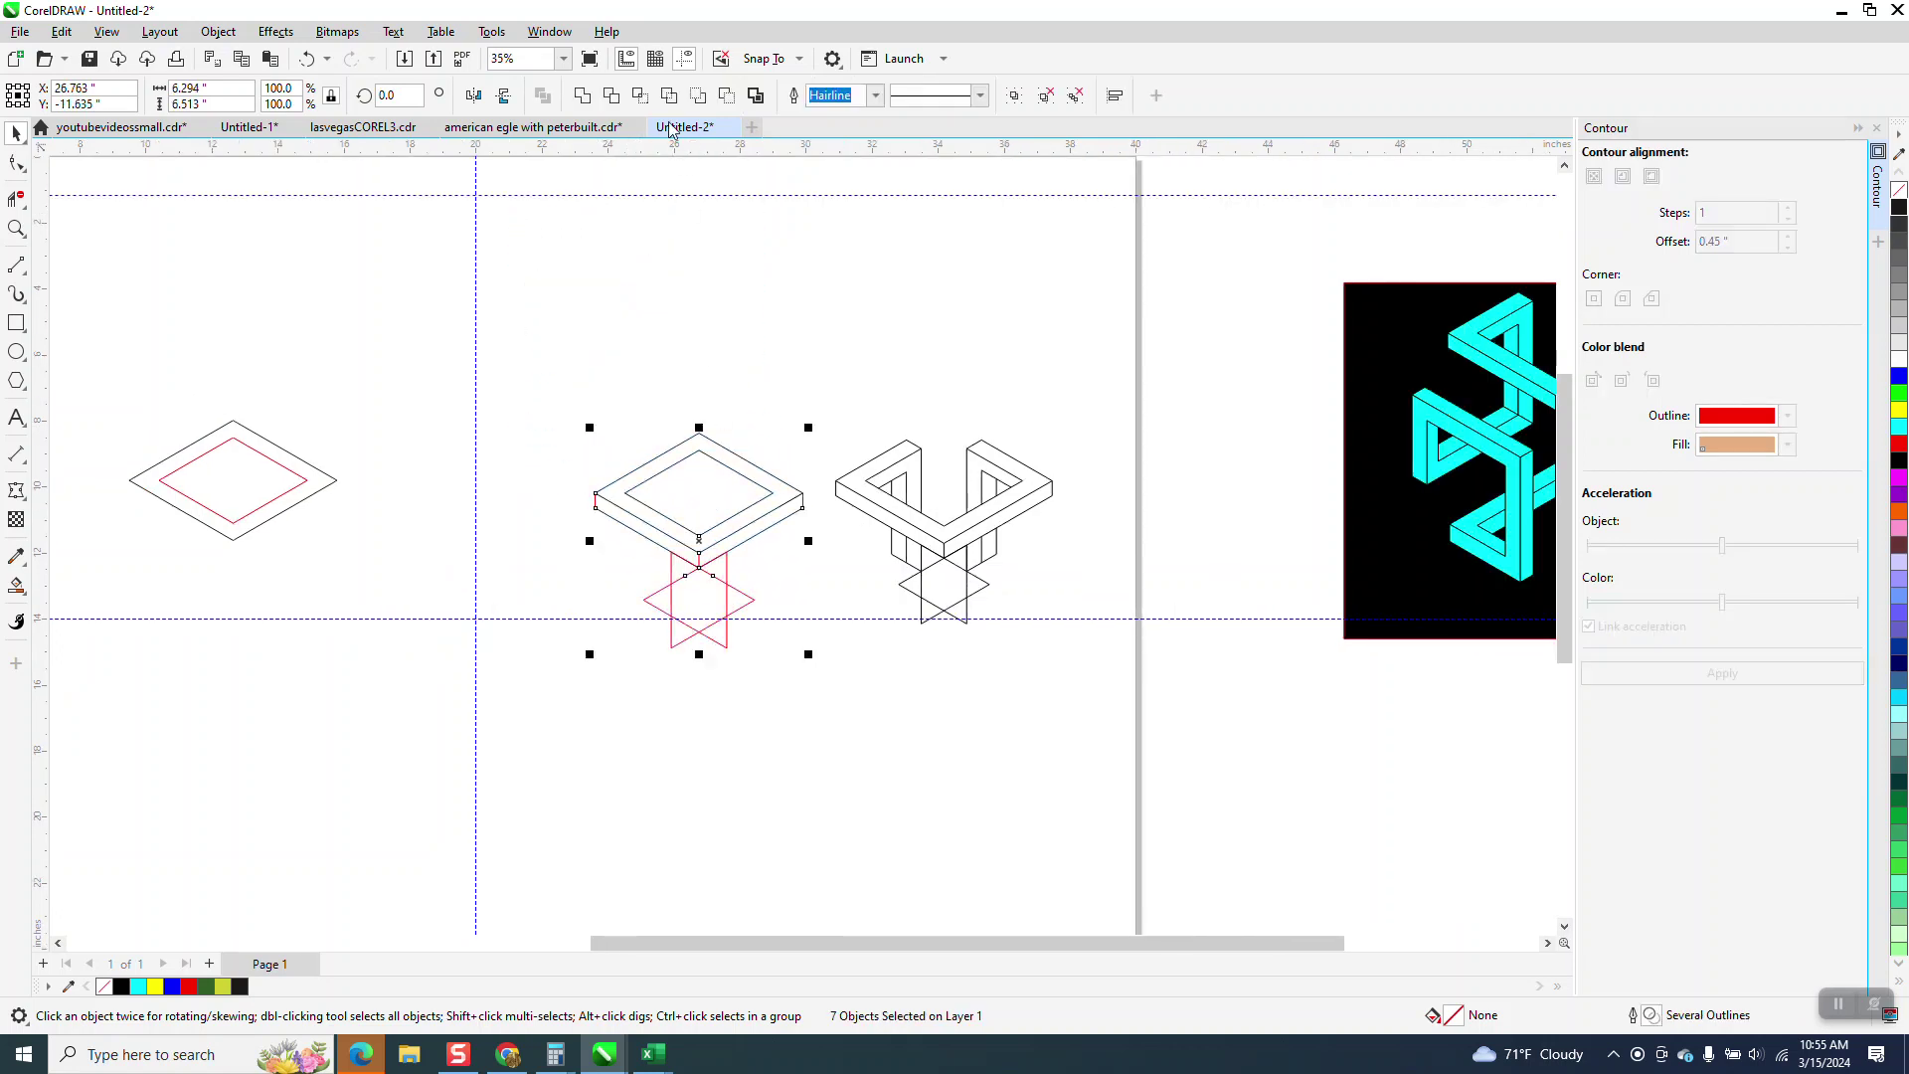
# Hide the guidelines and scale the star to about 2.85 by 2.47 inches with its upper notch on the slab's lower corner
pyautogui.click(684, 58)
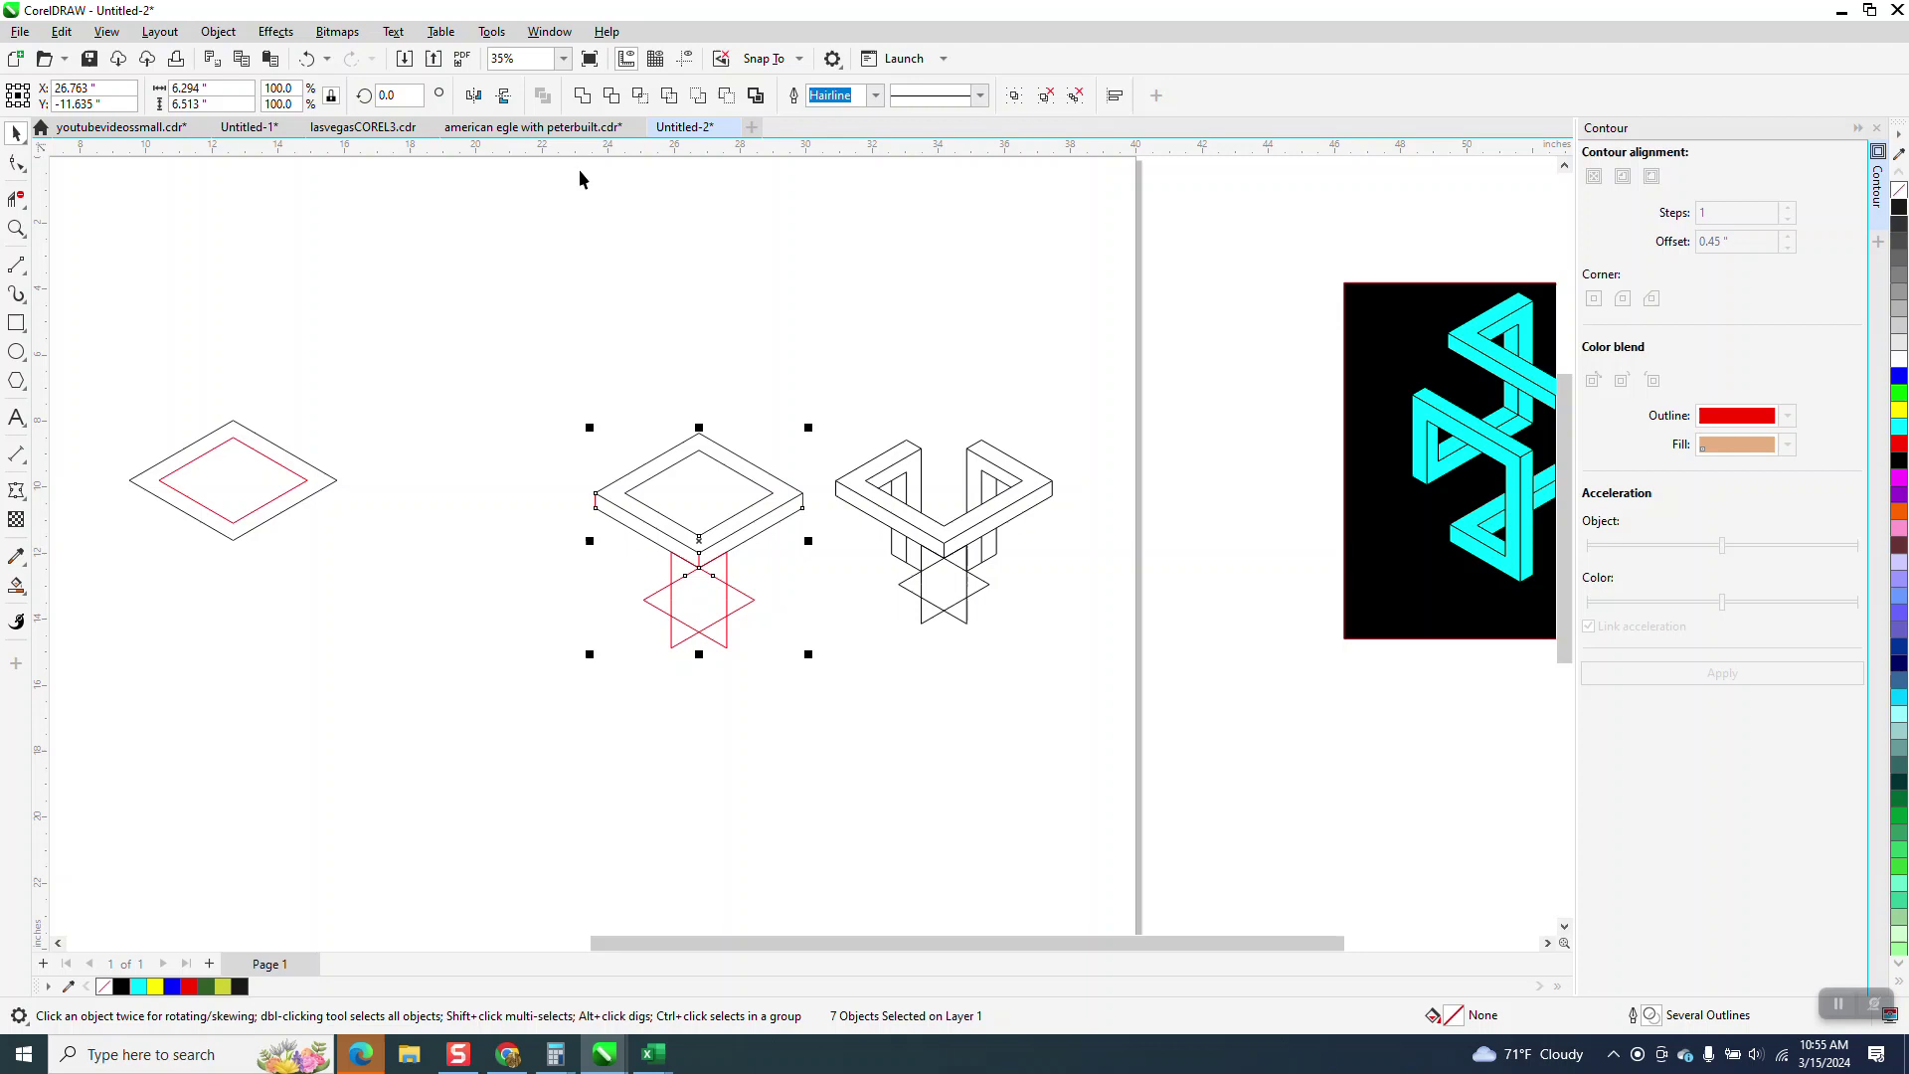
pyautogui.click(17, 227)
pyautogui.moveTo(503, 371); pyautogui.dragTo(1185, 768)
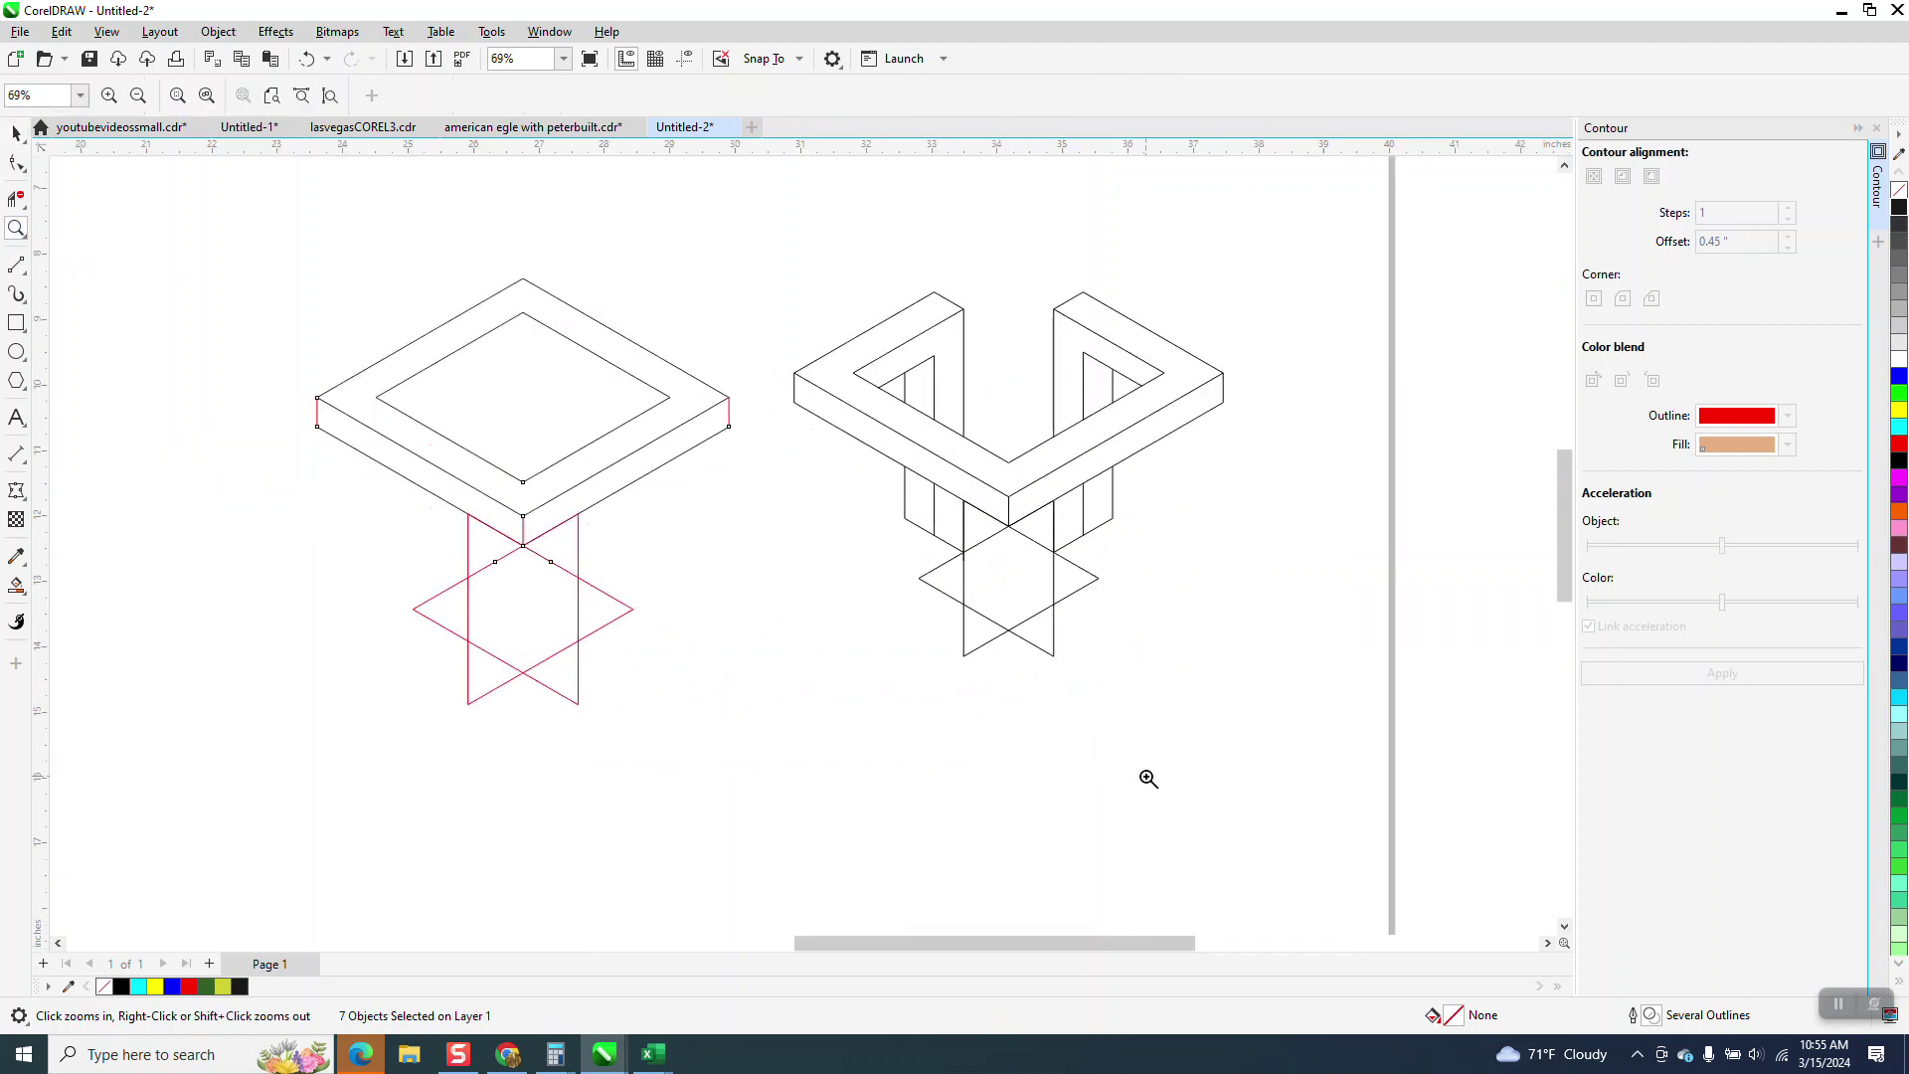
pyautogui.click(15, 132)
pyautogui.click(589, 683)
pyautogui.click(578, 684)
pyautogui.moveTo(645, 510); pyautogui.dragTo(536, 547)
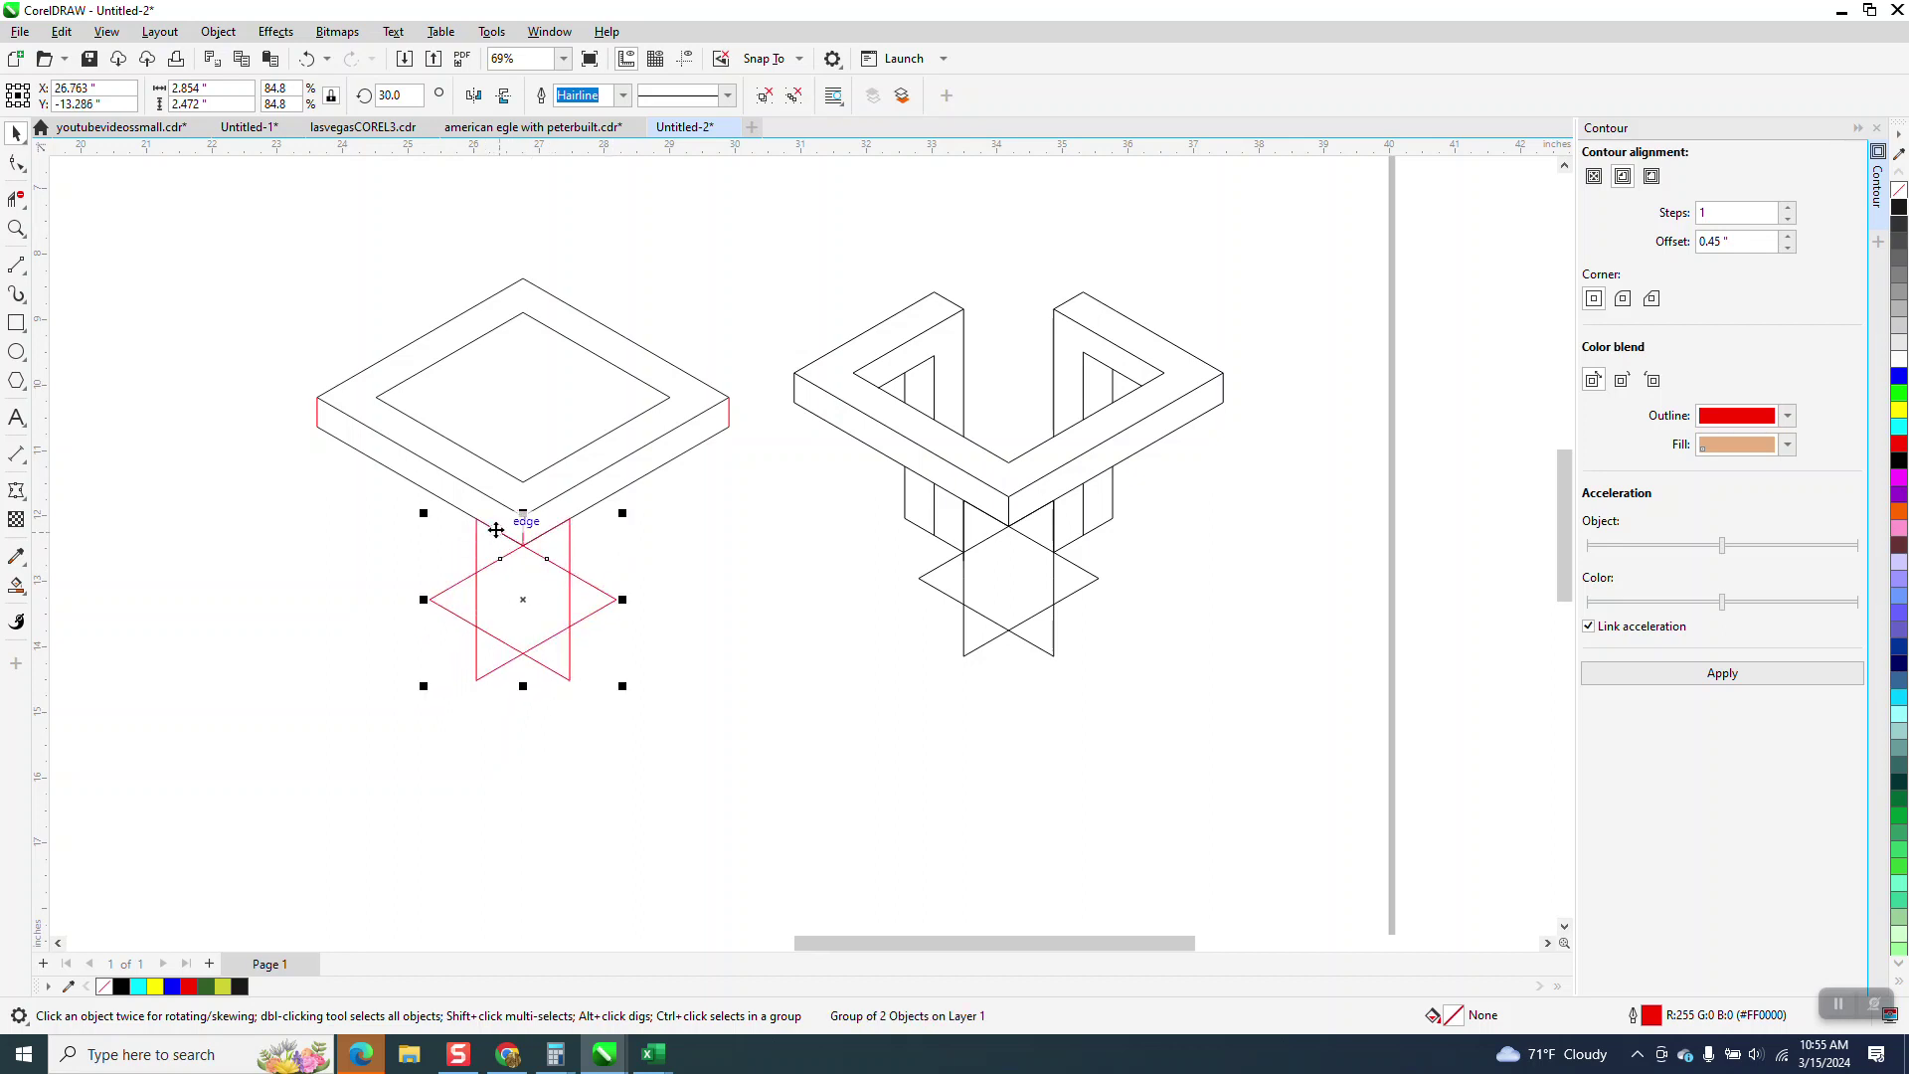
# Measure the star's short edge along the slab's underside with a parallel dimension and delete the dimension
pyautogui.click(16, 228)
pyautogui.moveTo(329, 438); pyautogui.dragTo(781, 705)
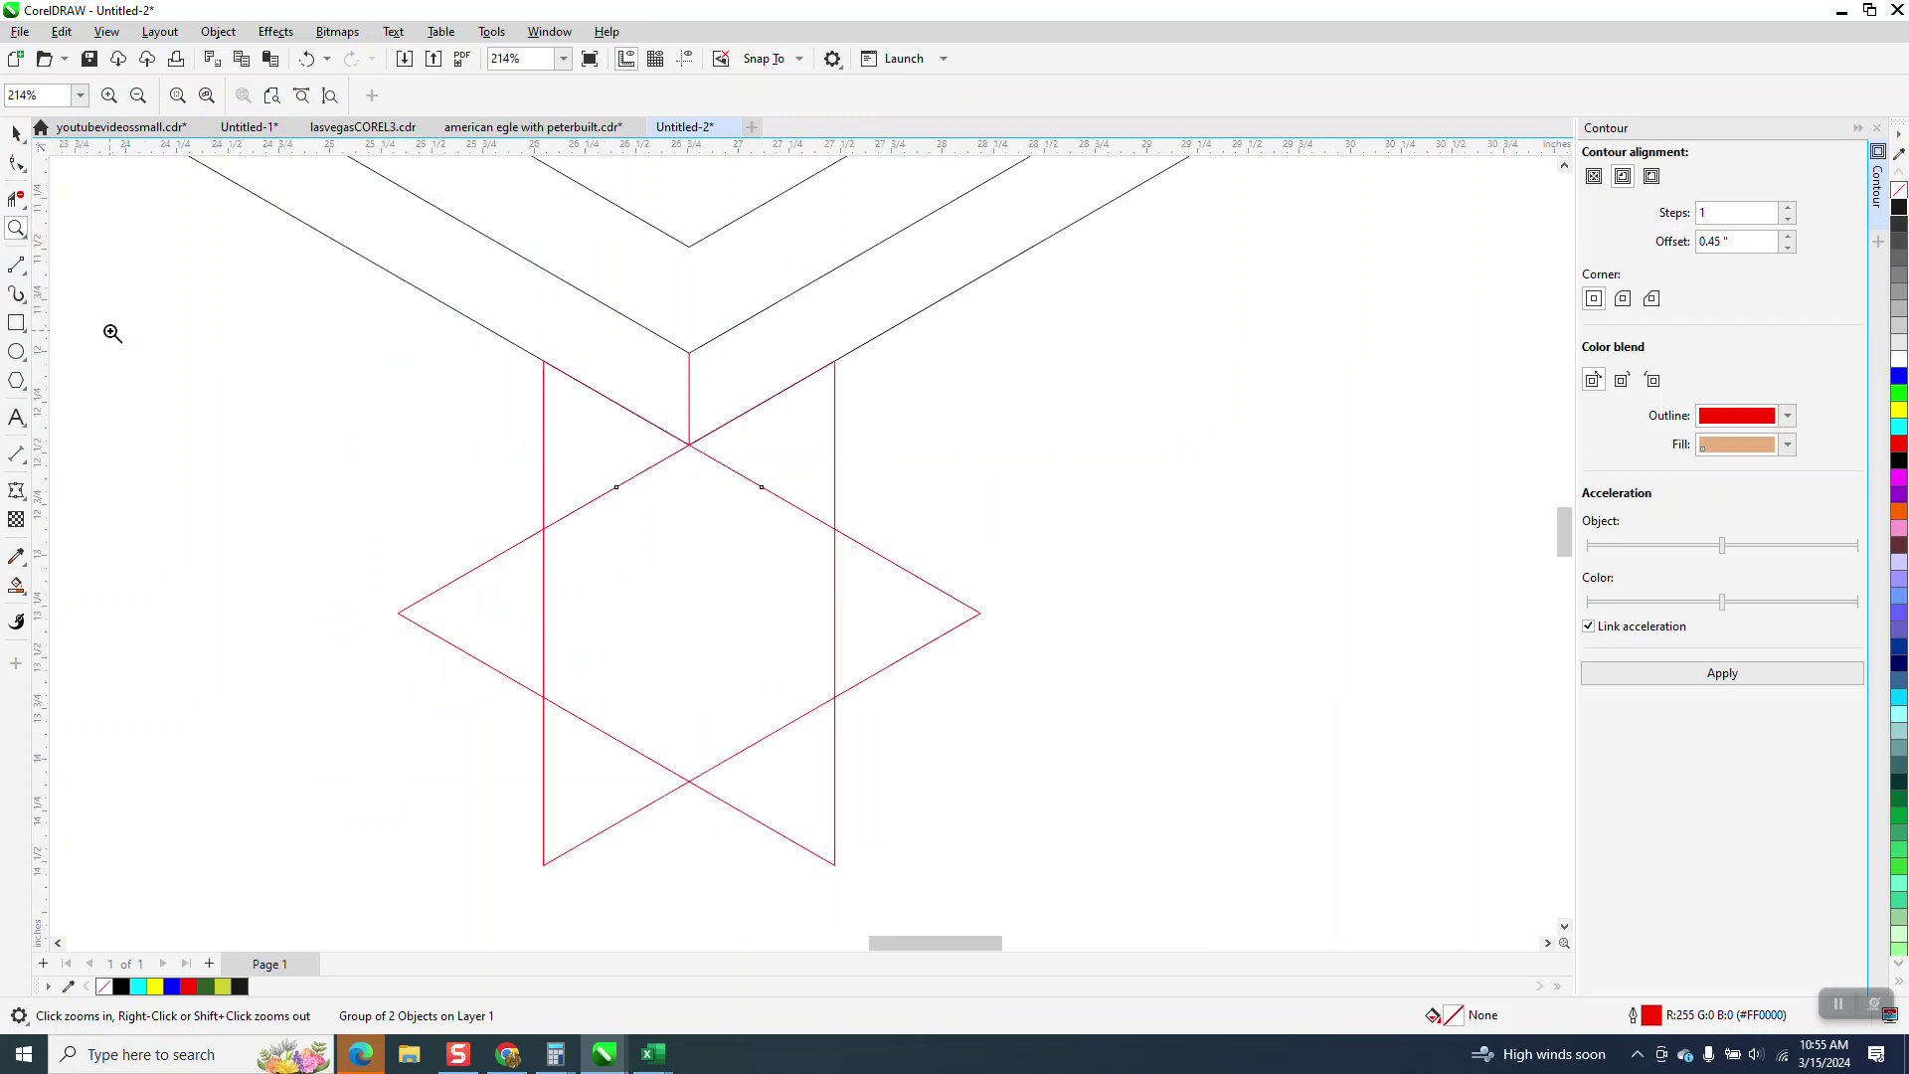
pyautogui.click(15, 453)
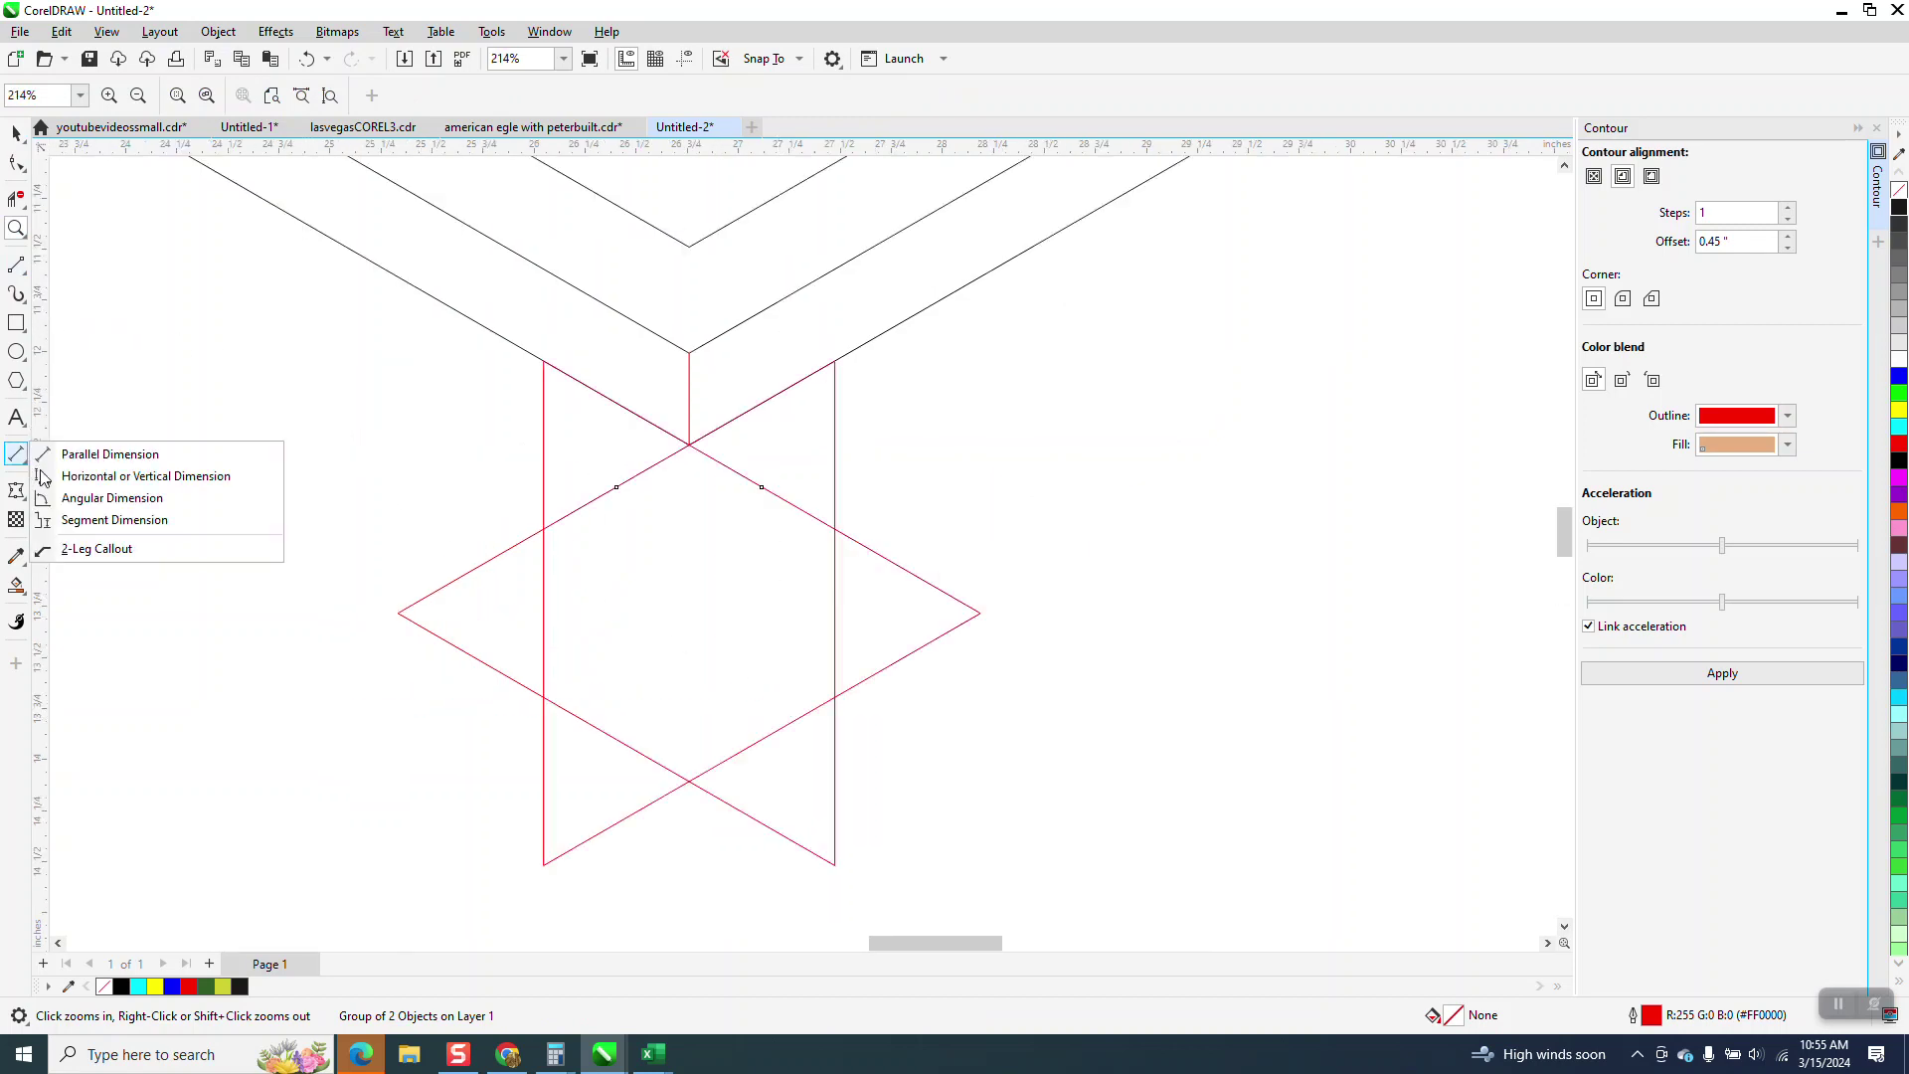
pyautogui.click(82, 449)
pyautogui.moveTo(689, 443); pyautogui.dragTo(542, 362)
pyautogui.click(556, 388)
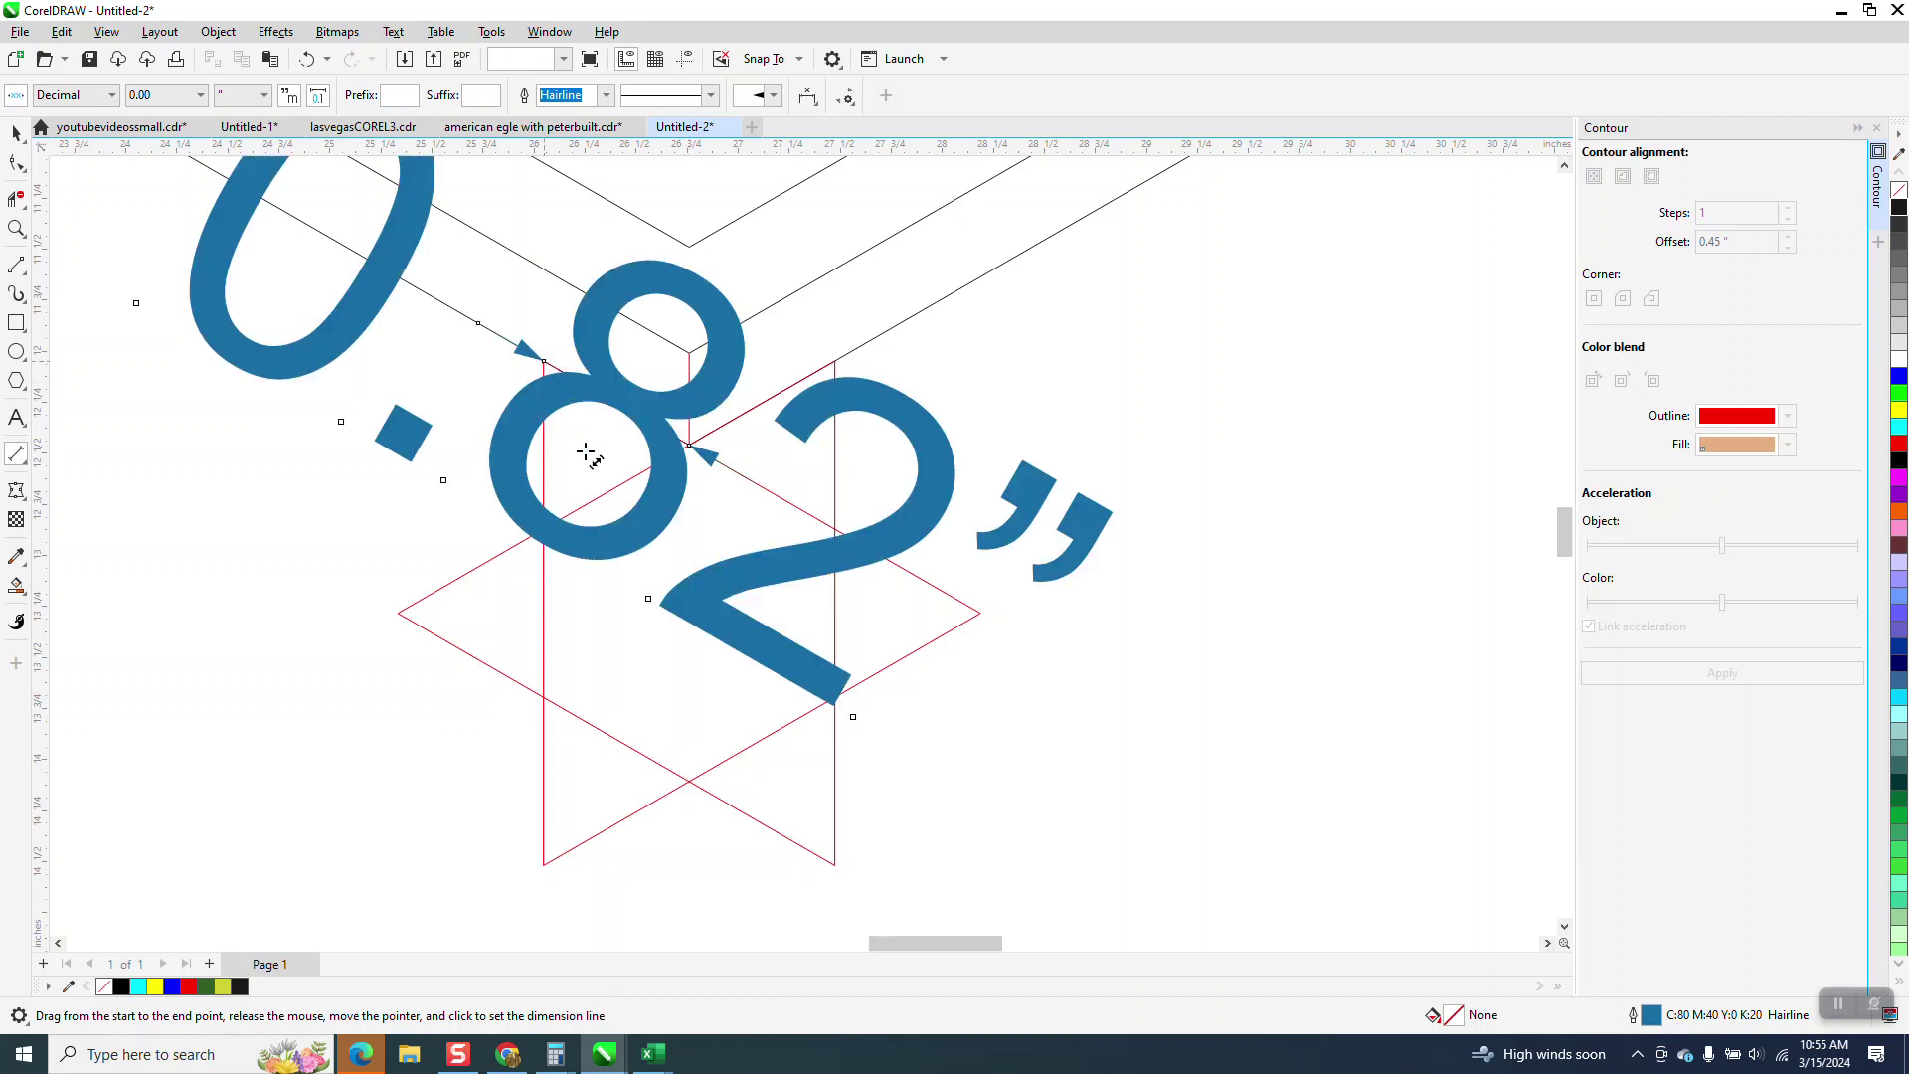
pyautogui.scroll(-5, 767, 815)
pyautogui.click(17, 133)
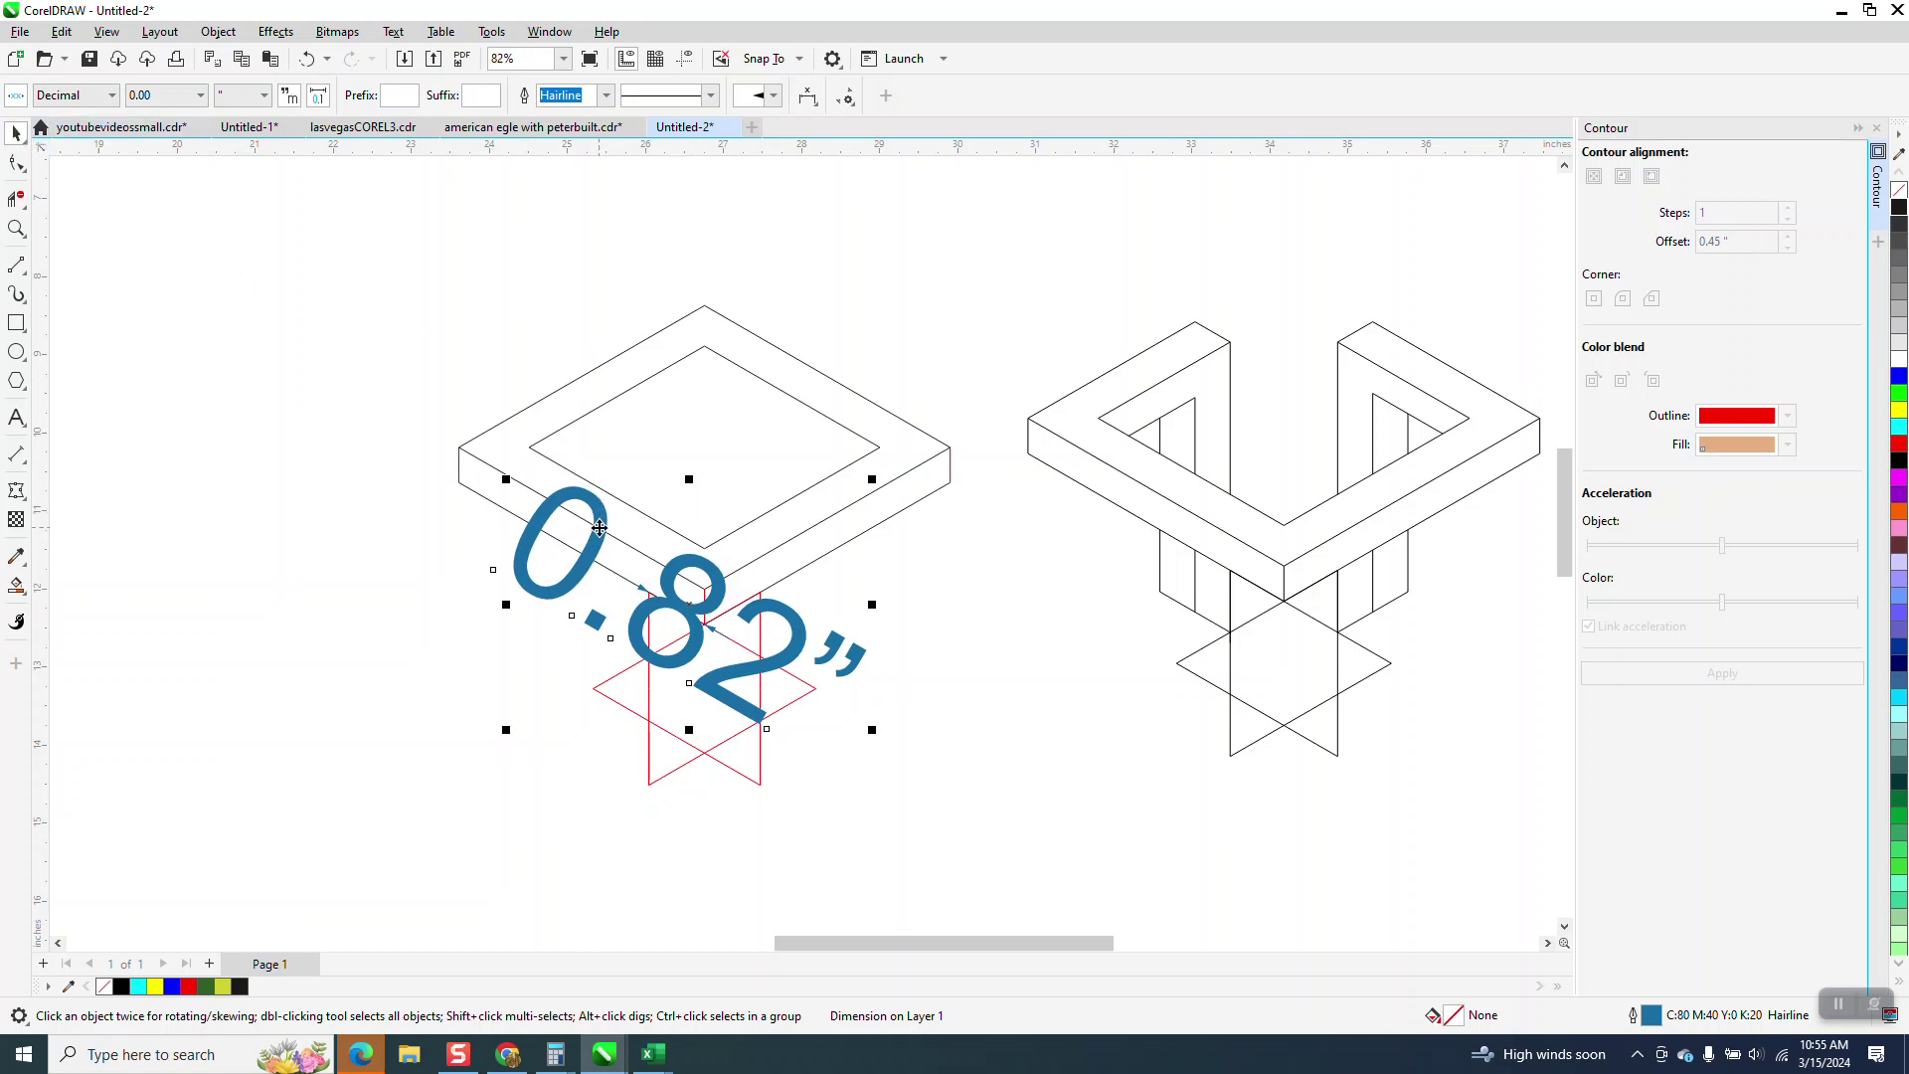
pyautogui.press('Delete')
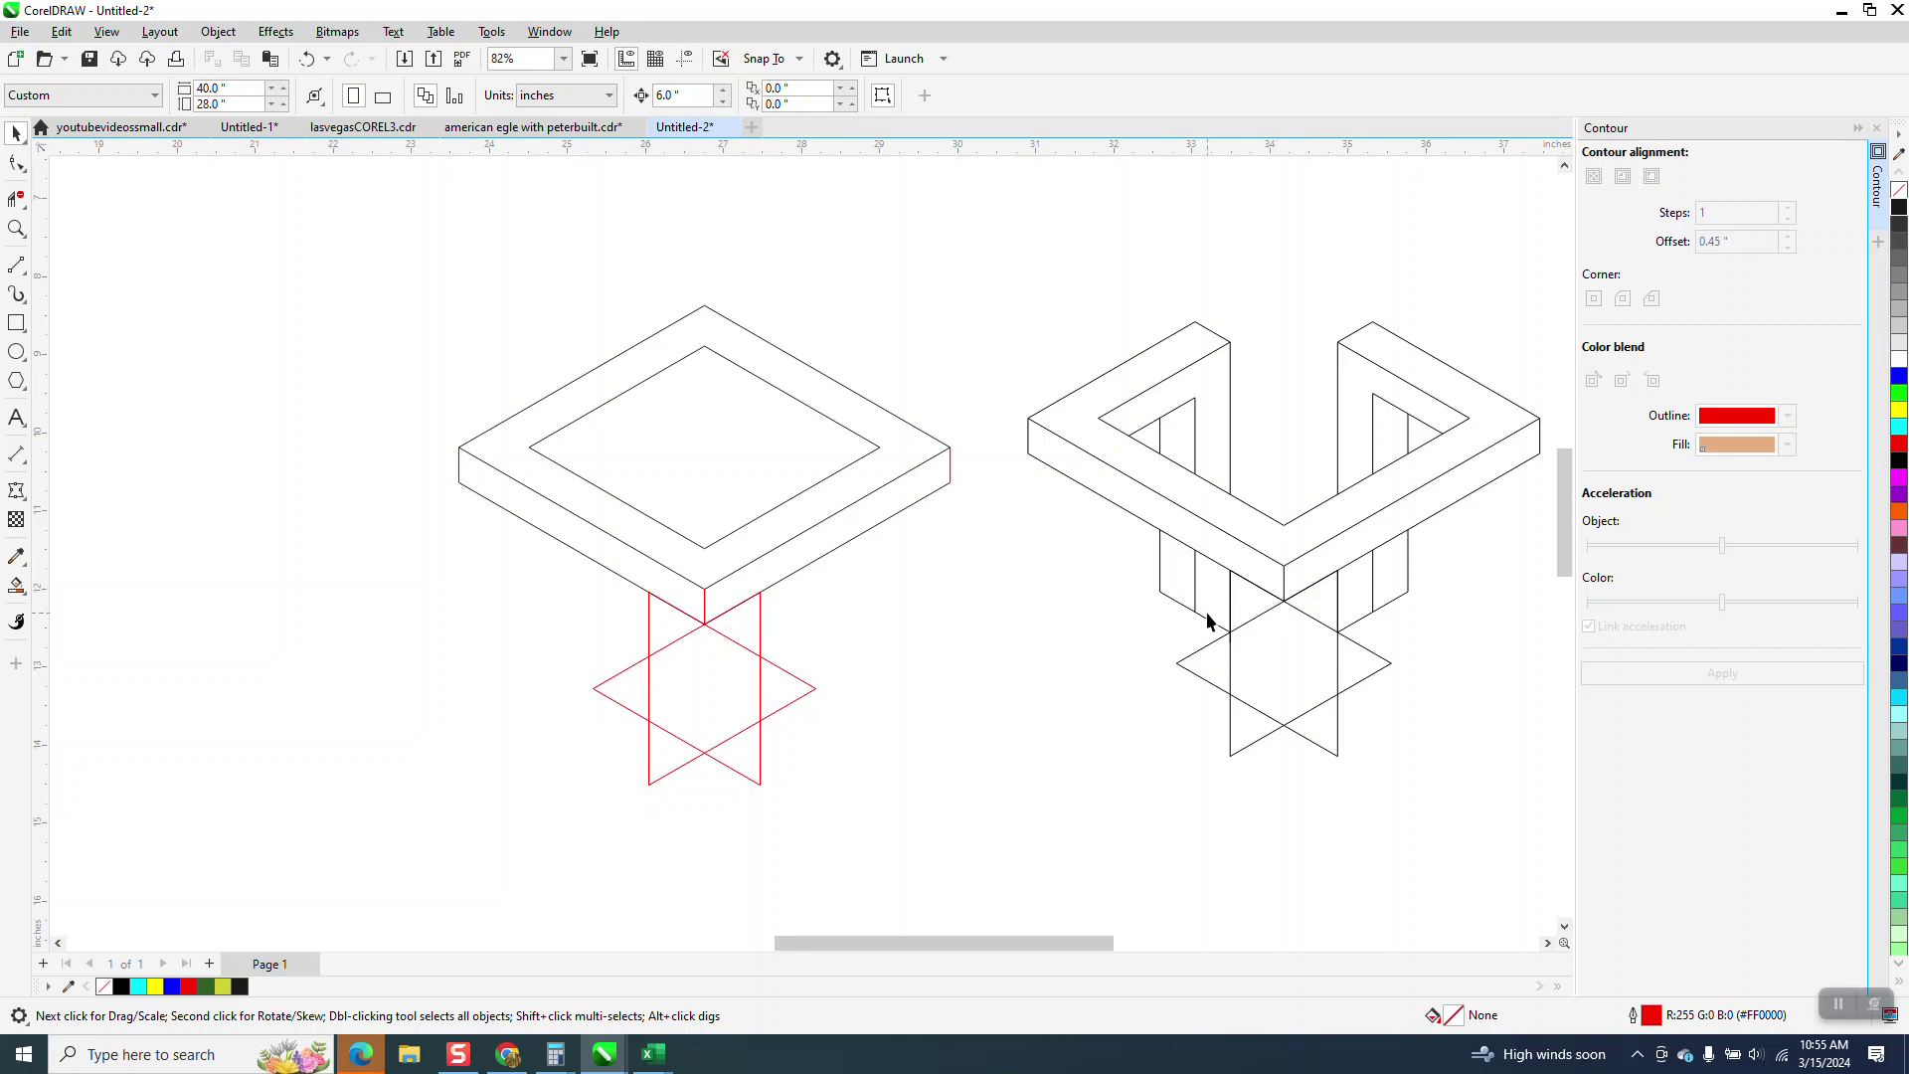
# Draw a two-point line along the slab's lower-left edge, lower it to the star's crossing point, and mirror a copy to the right side
pyautogui.click(18, 266)
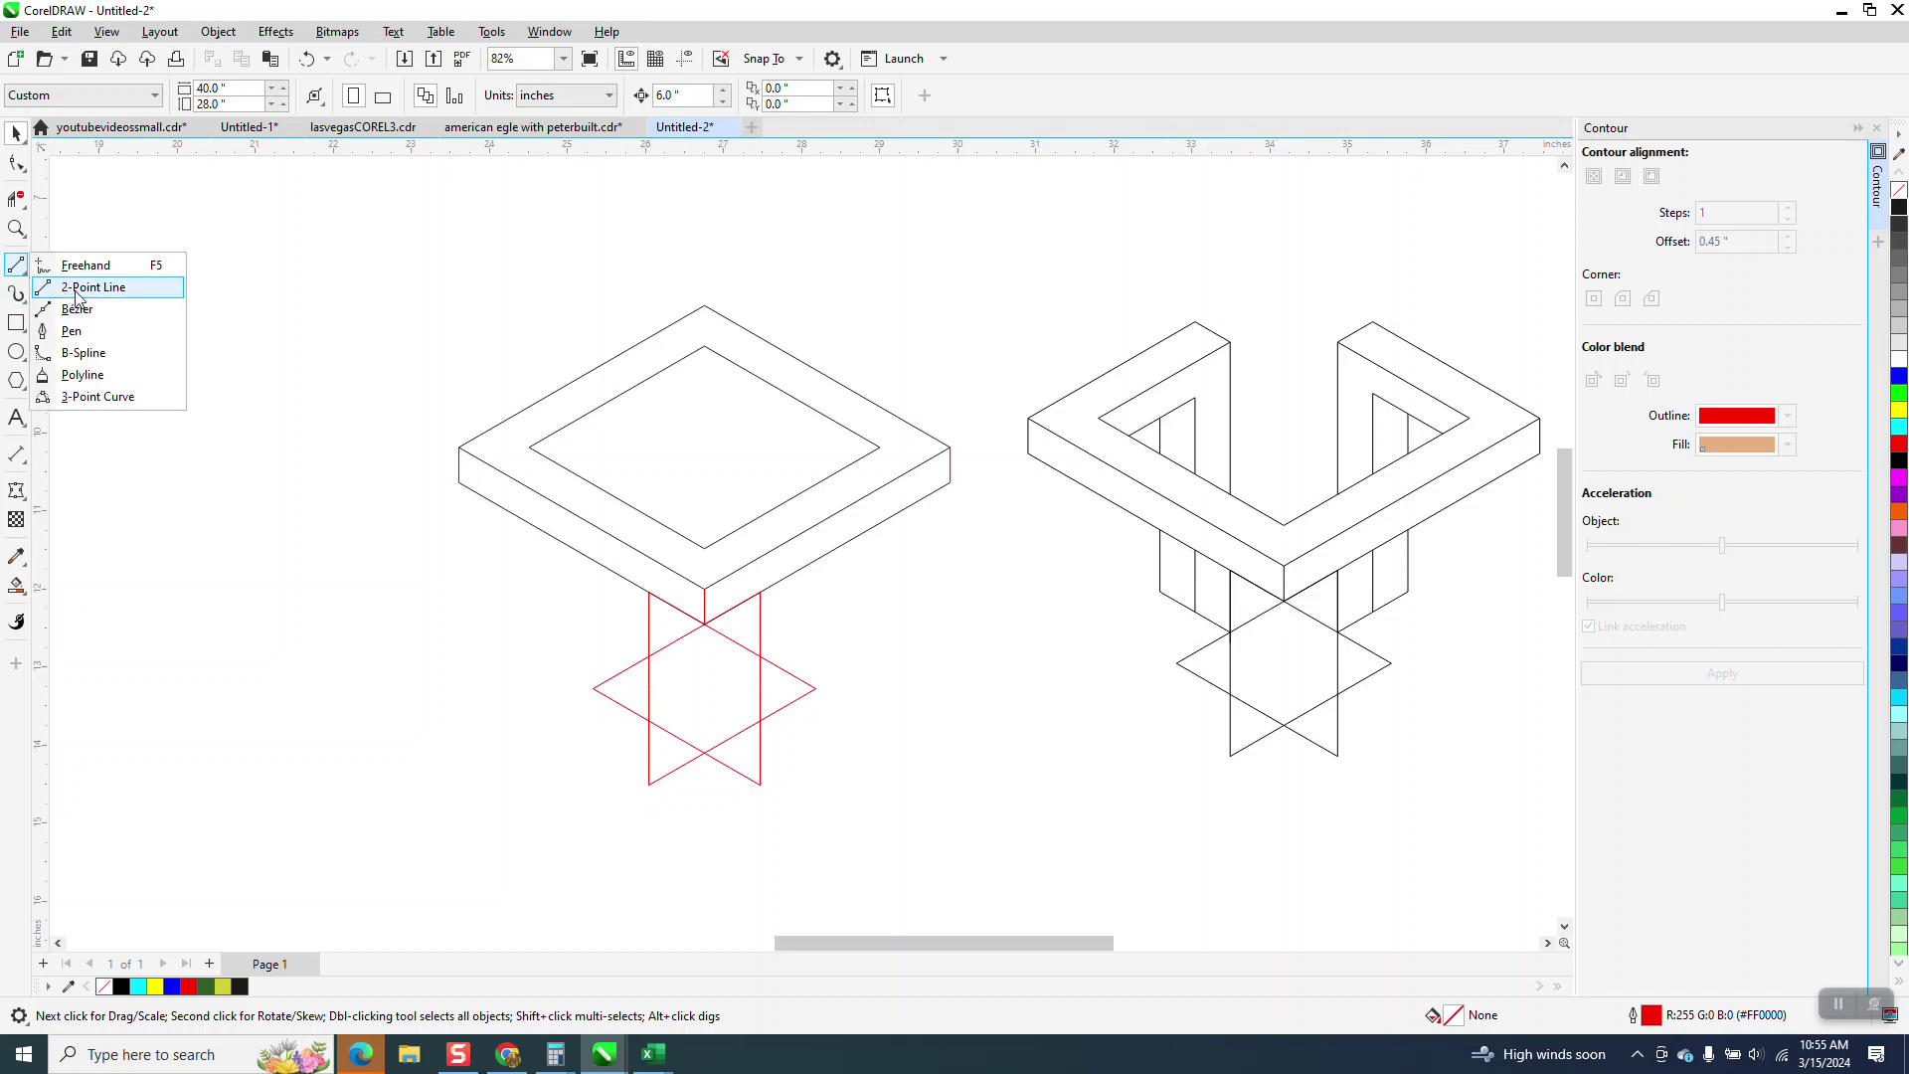
pyautogui.click(90, 287)
pyautogui.moveTo(650, 593); pyautogui.dragTo(460, 483)
pyautogui.click(16, 133)
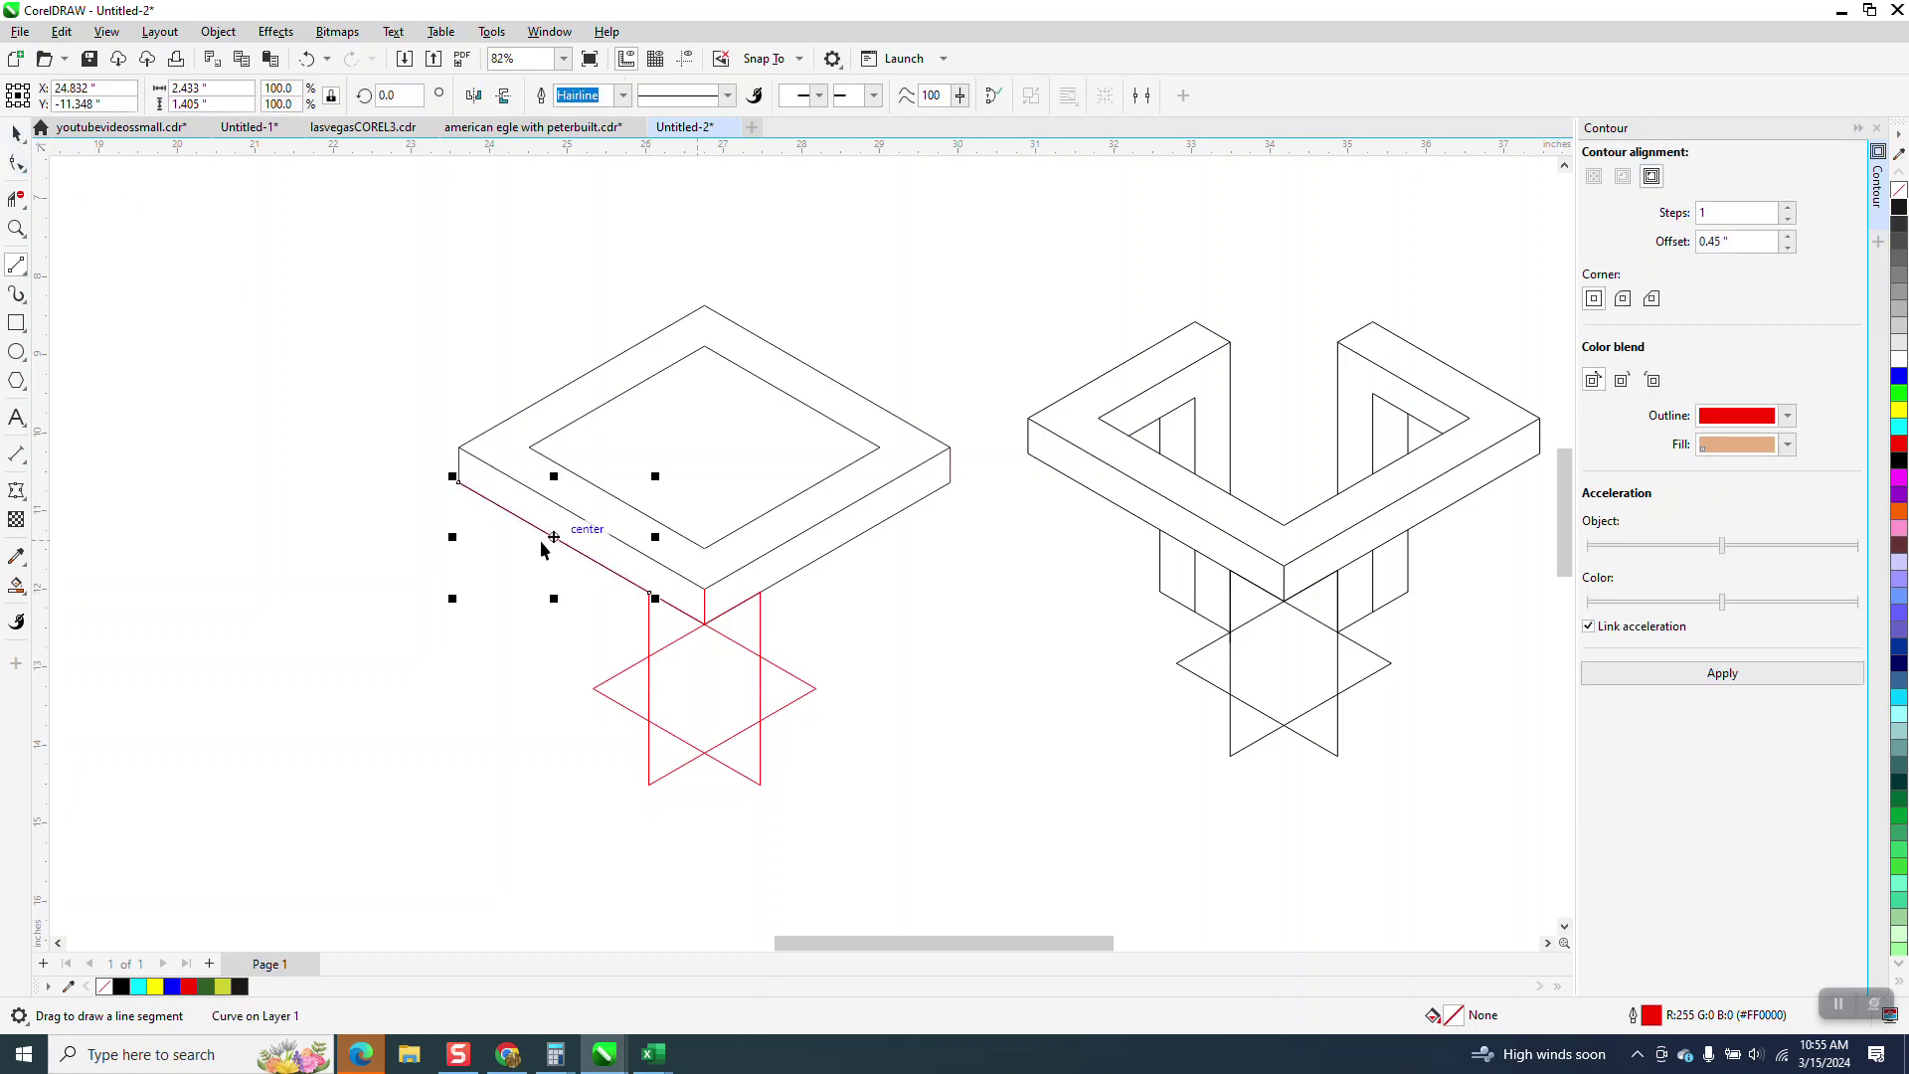
pyautogui.moveTo(548, 533); pyautogui.dragTo(647, 659)
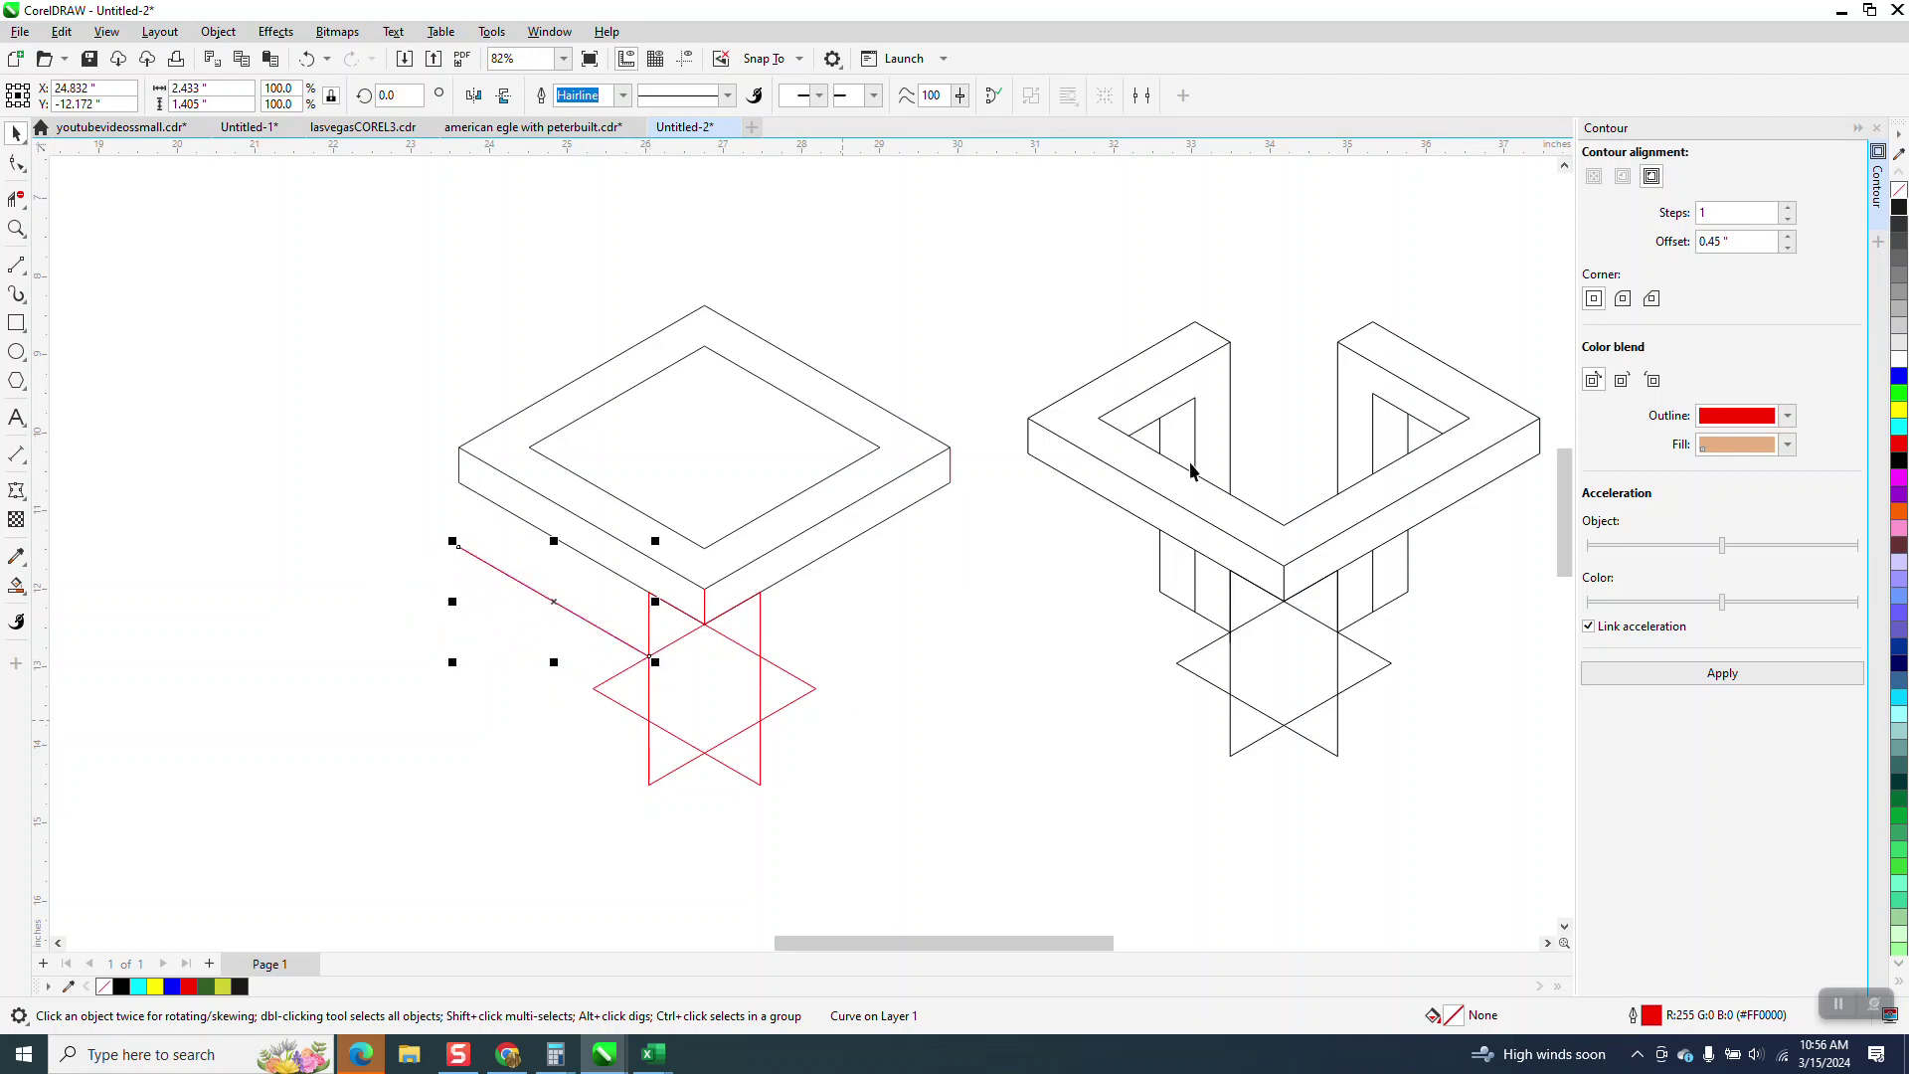
pyautogui.click(474, 94)
pyautogui.moveTo(457, 659); pyautogui.dragTo(769, 653)
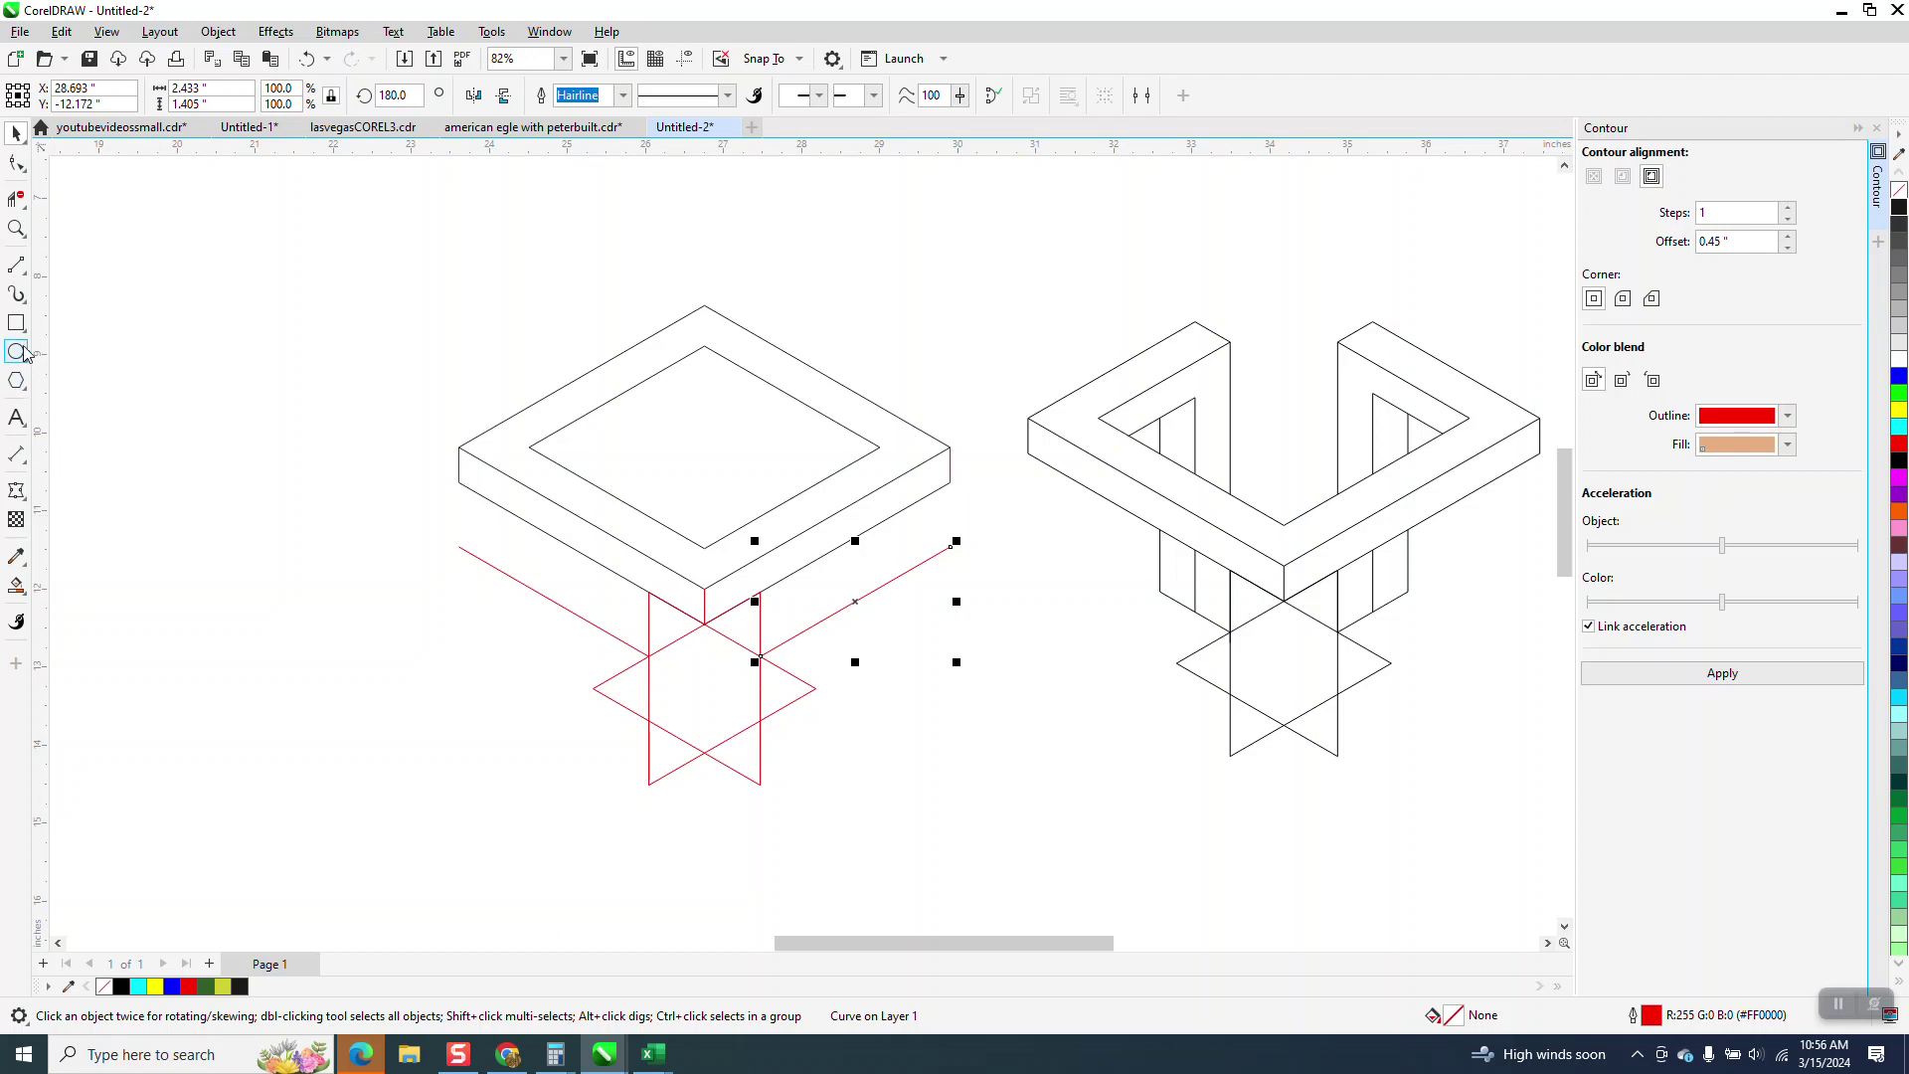
pyautogui.click(16, 454)
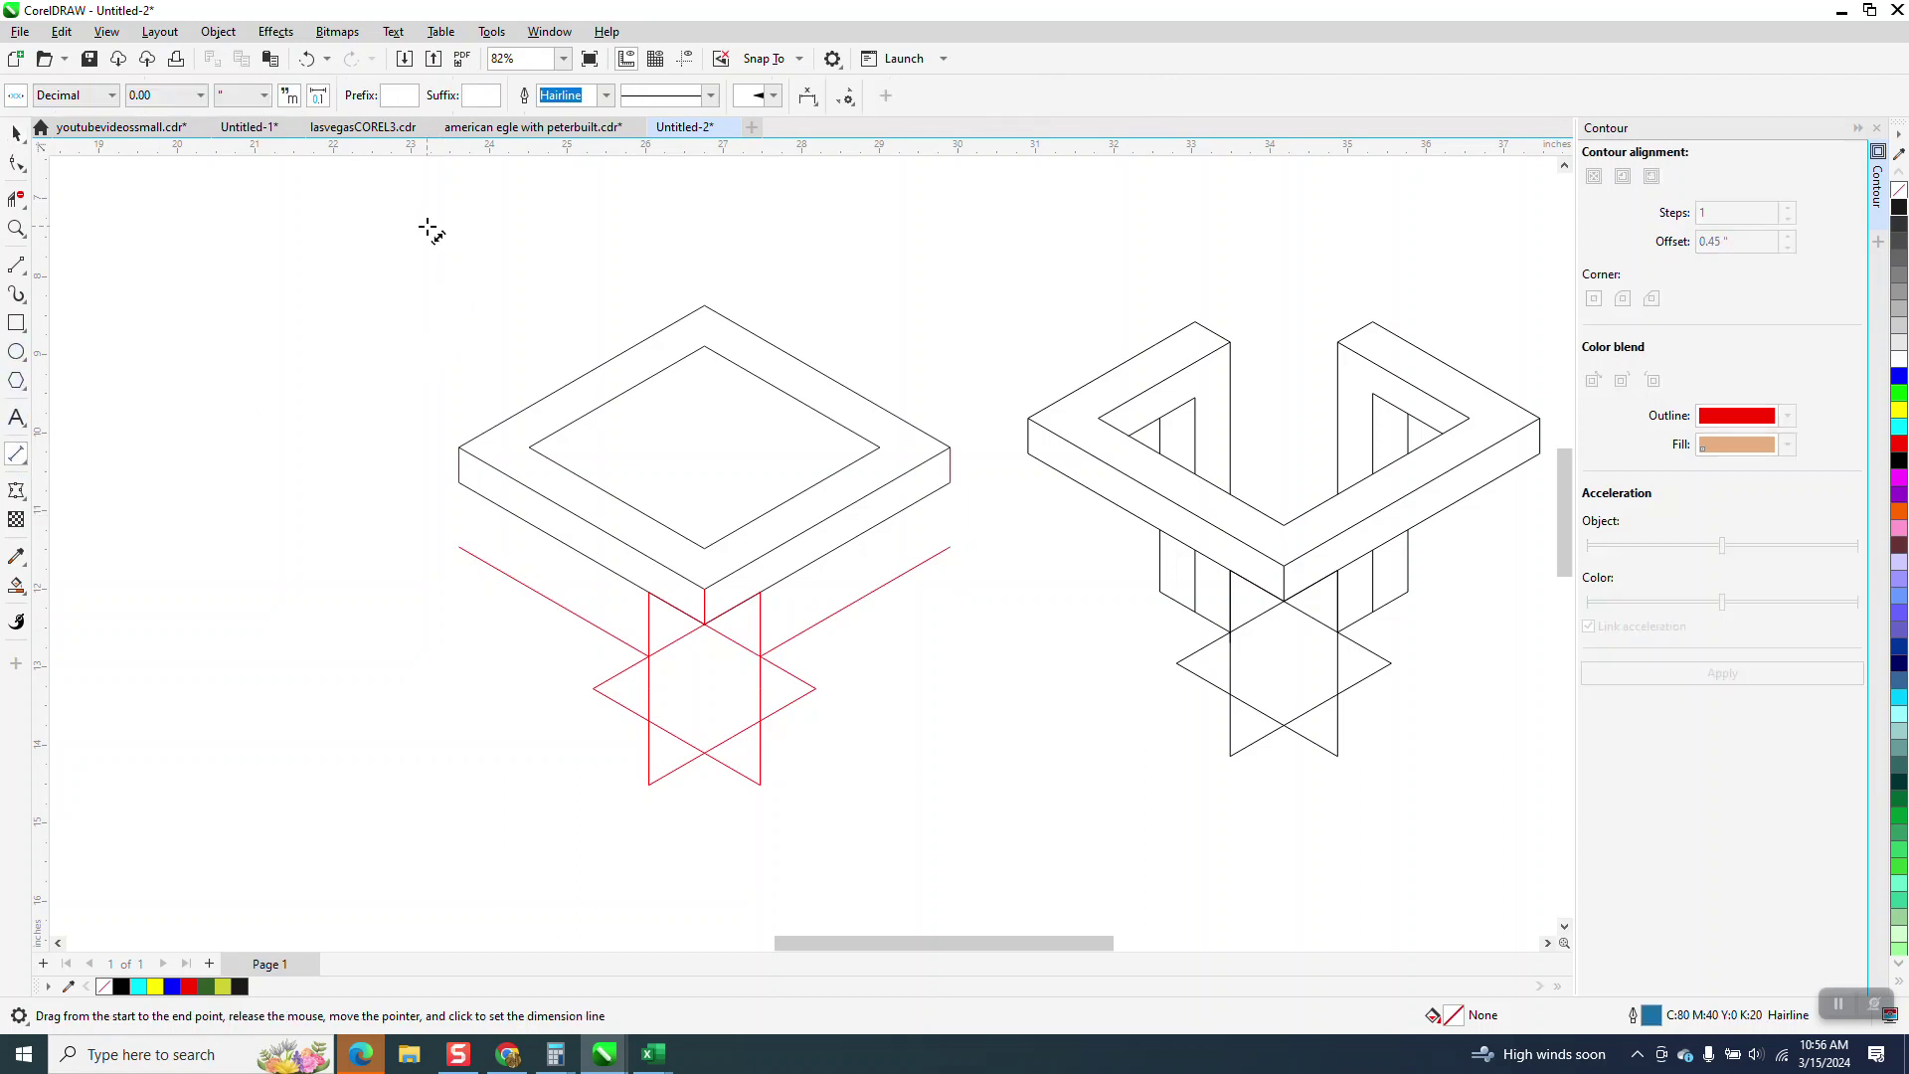
pyautogui.moveTo(422, 221); pyautogui.dragTo(414, 800)
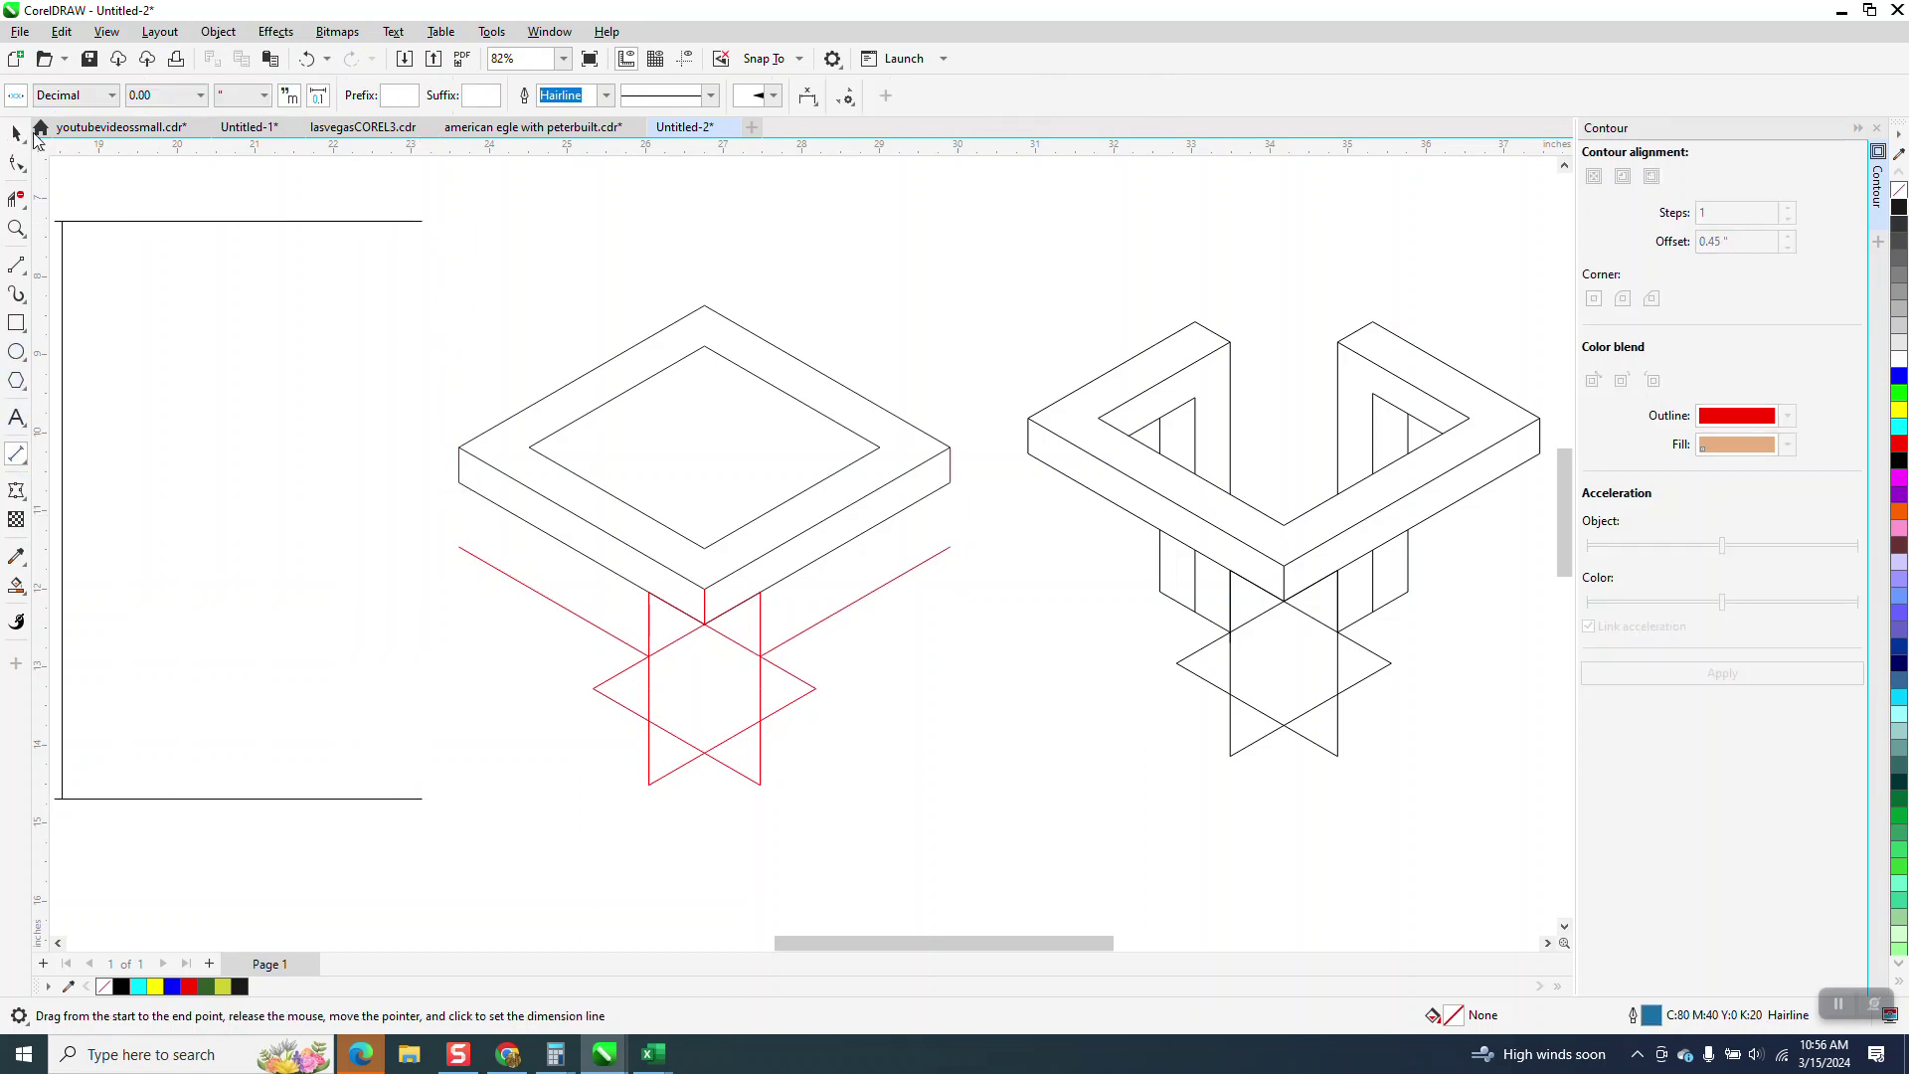
pyautogui.click(242, 227)
pyautogui.press('Delete')
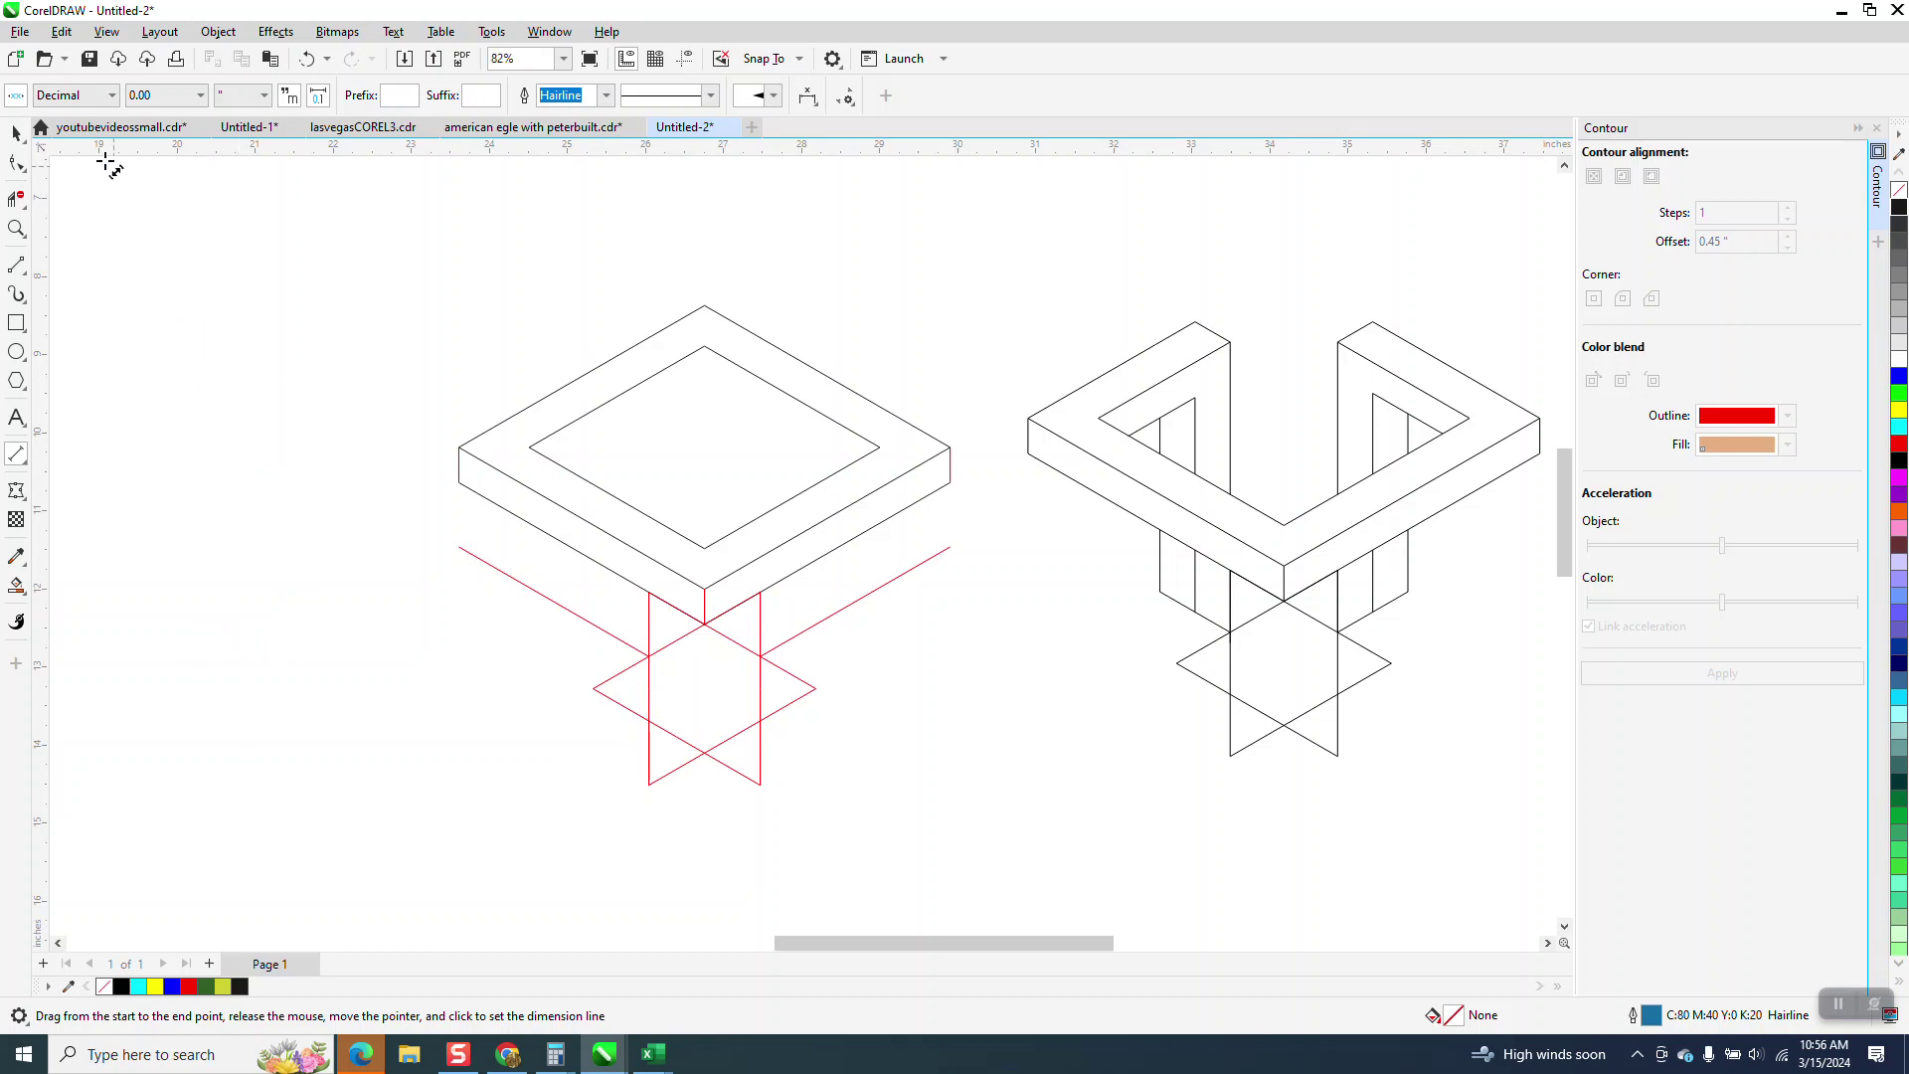
# Draw a vertical two-point line about 6.7 inches long and align it with the star's left vertical edge
pyautogui.click(16, 265)
pyautogui.moveTo(366, 260); pyautogui.dragTo(366, 799)
pyautogui.click(12, 130)
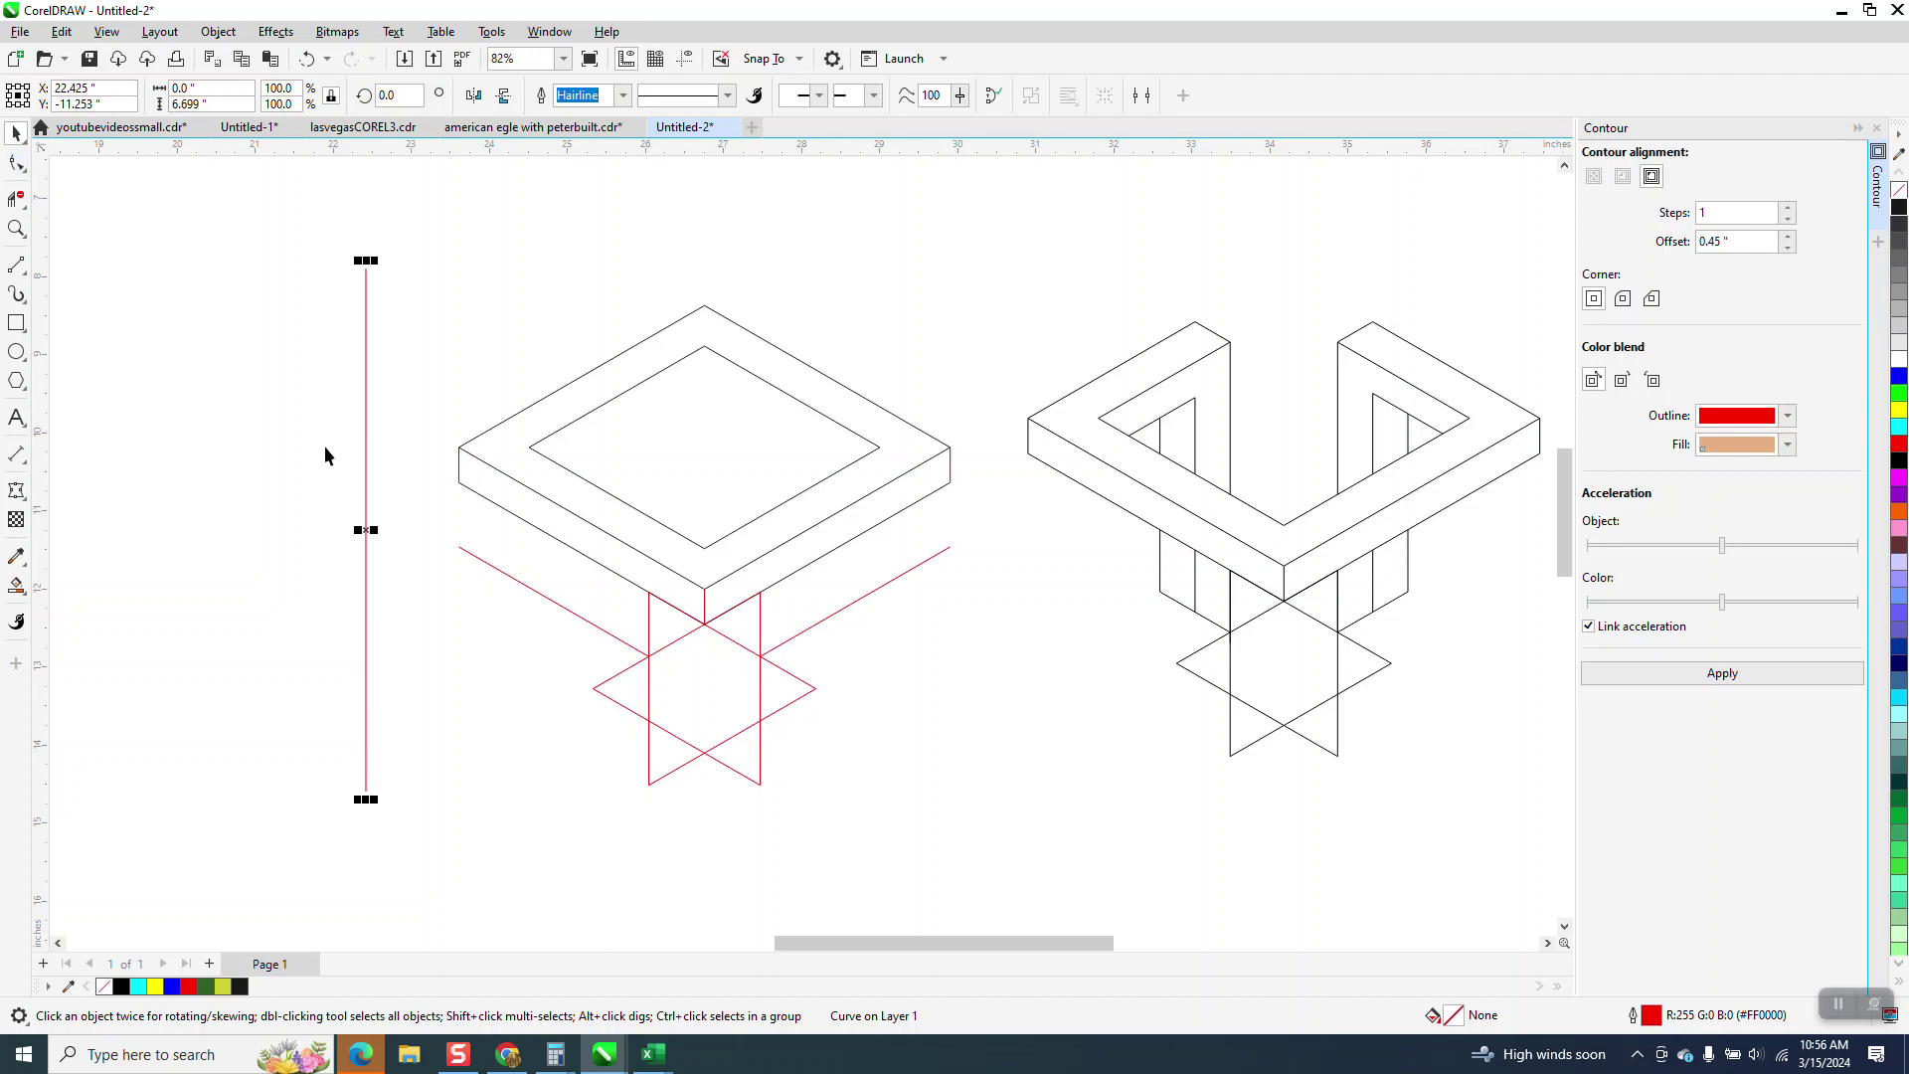
pyautogui.moveTo(360, 639); pyautogui.dragTo(651, 664)
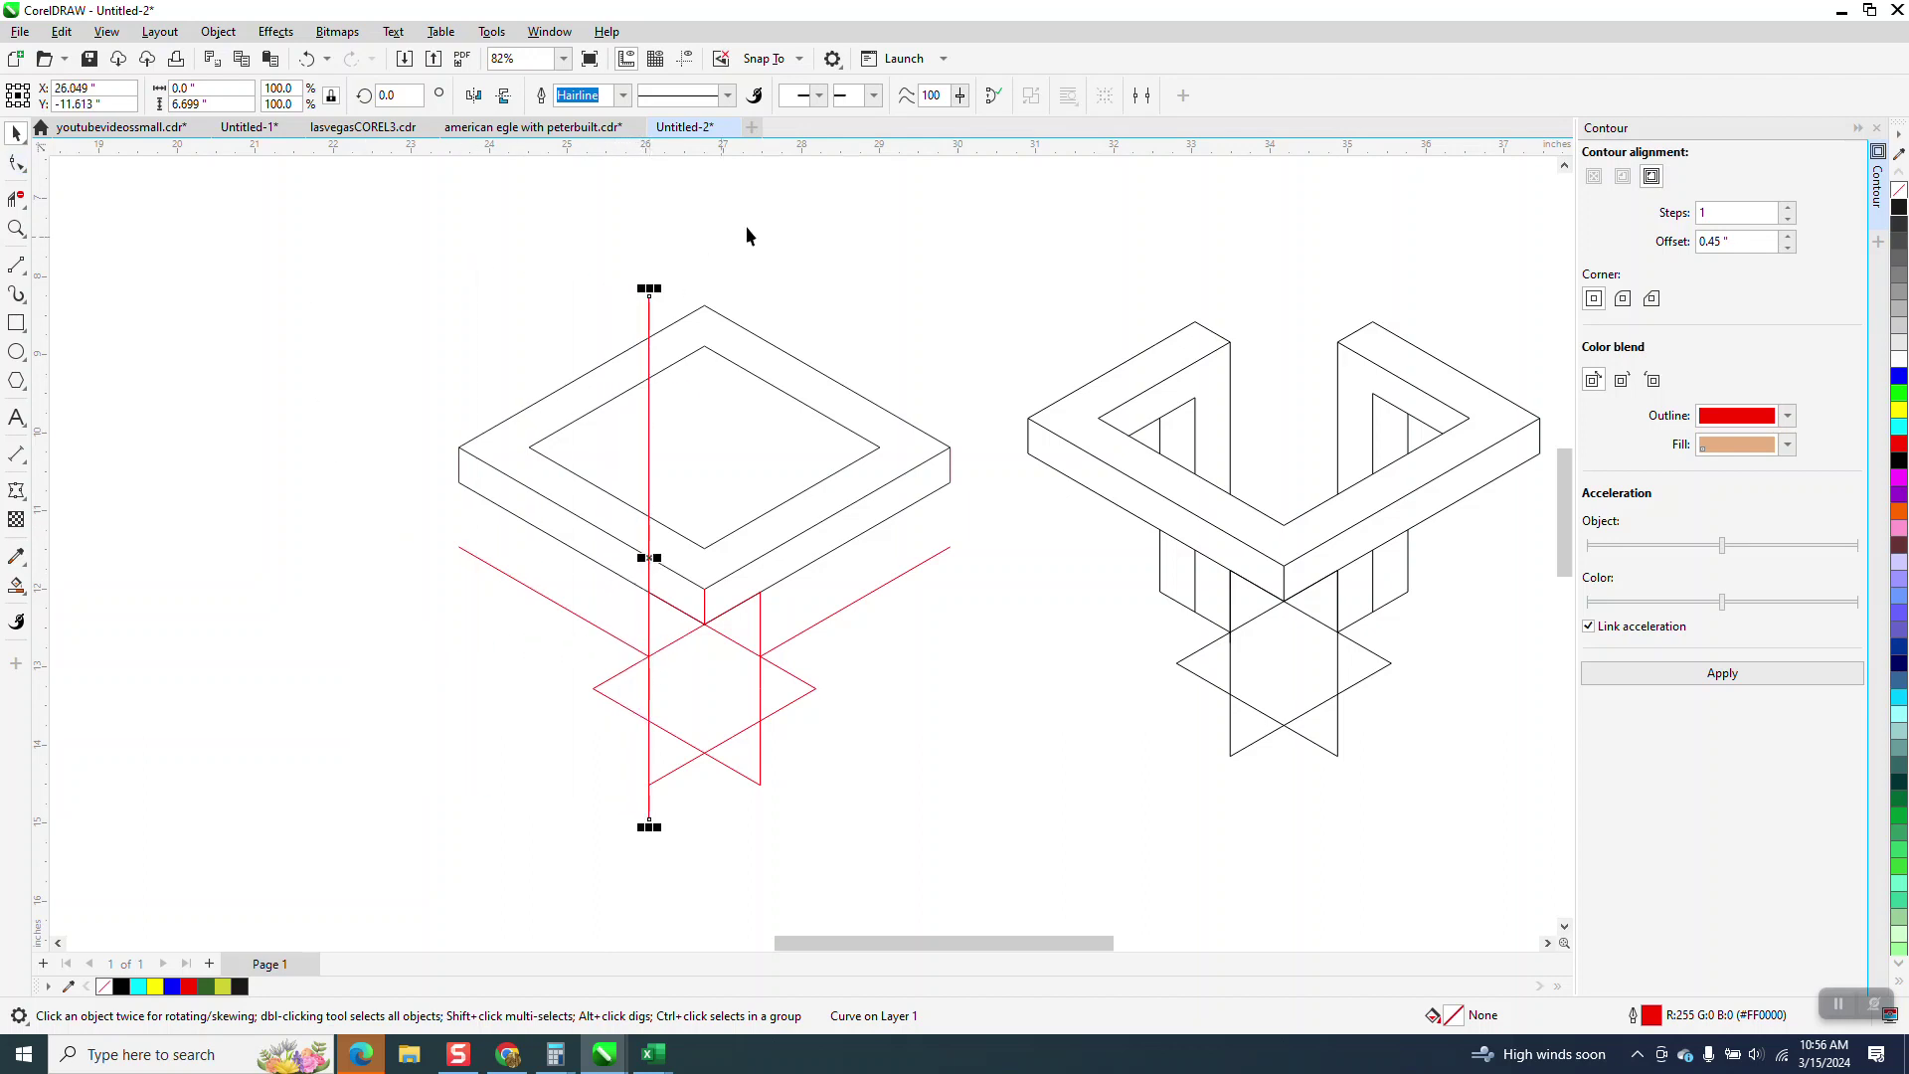
# Set the nudge distance to 0.45 inches, shift the vertical line left by that amount, and add a copy another 0.45 inches left
pyautogui.click(736, 176)
pyautogui.doubleClick(700, 95)
pyautogui.press('BackSpace')
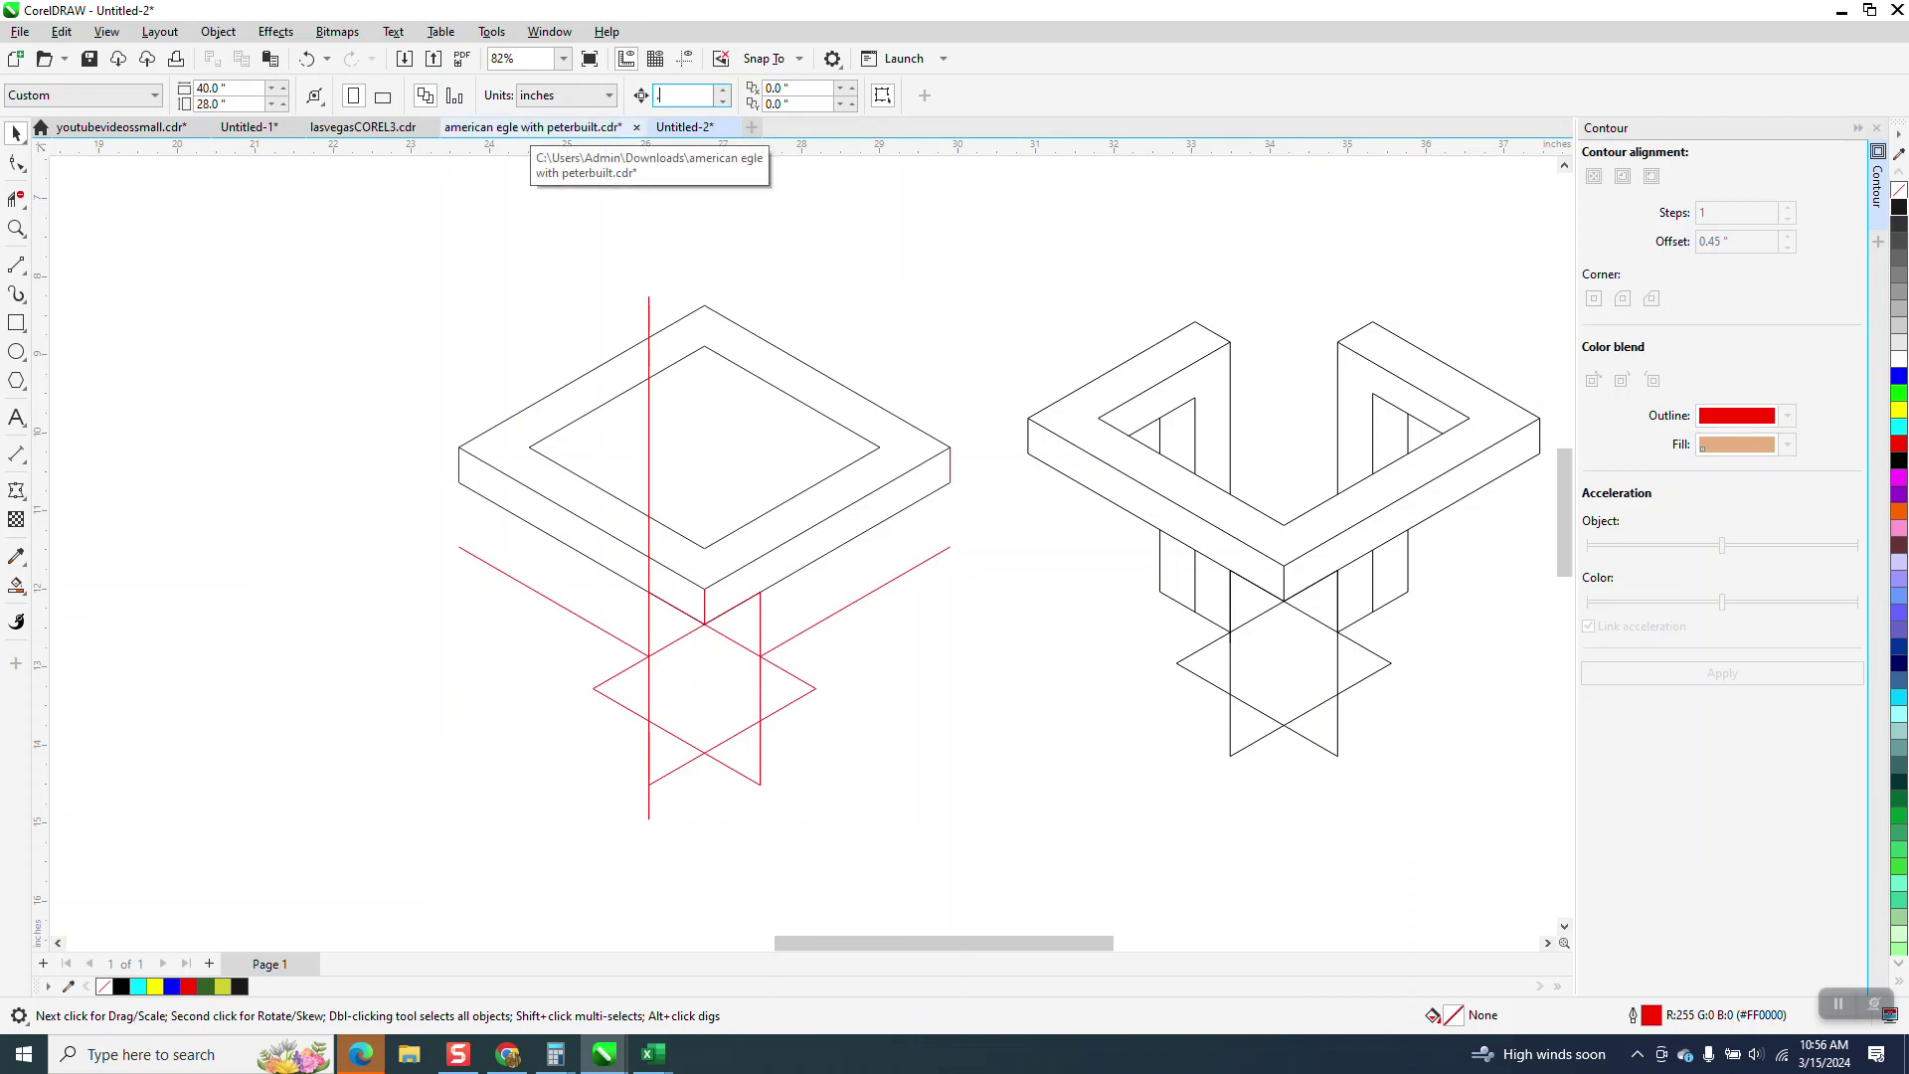
pyautogui.press('Return')
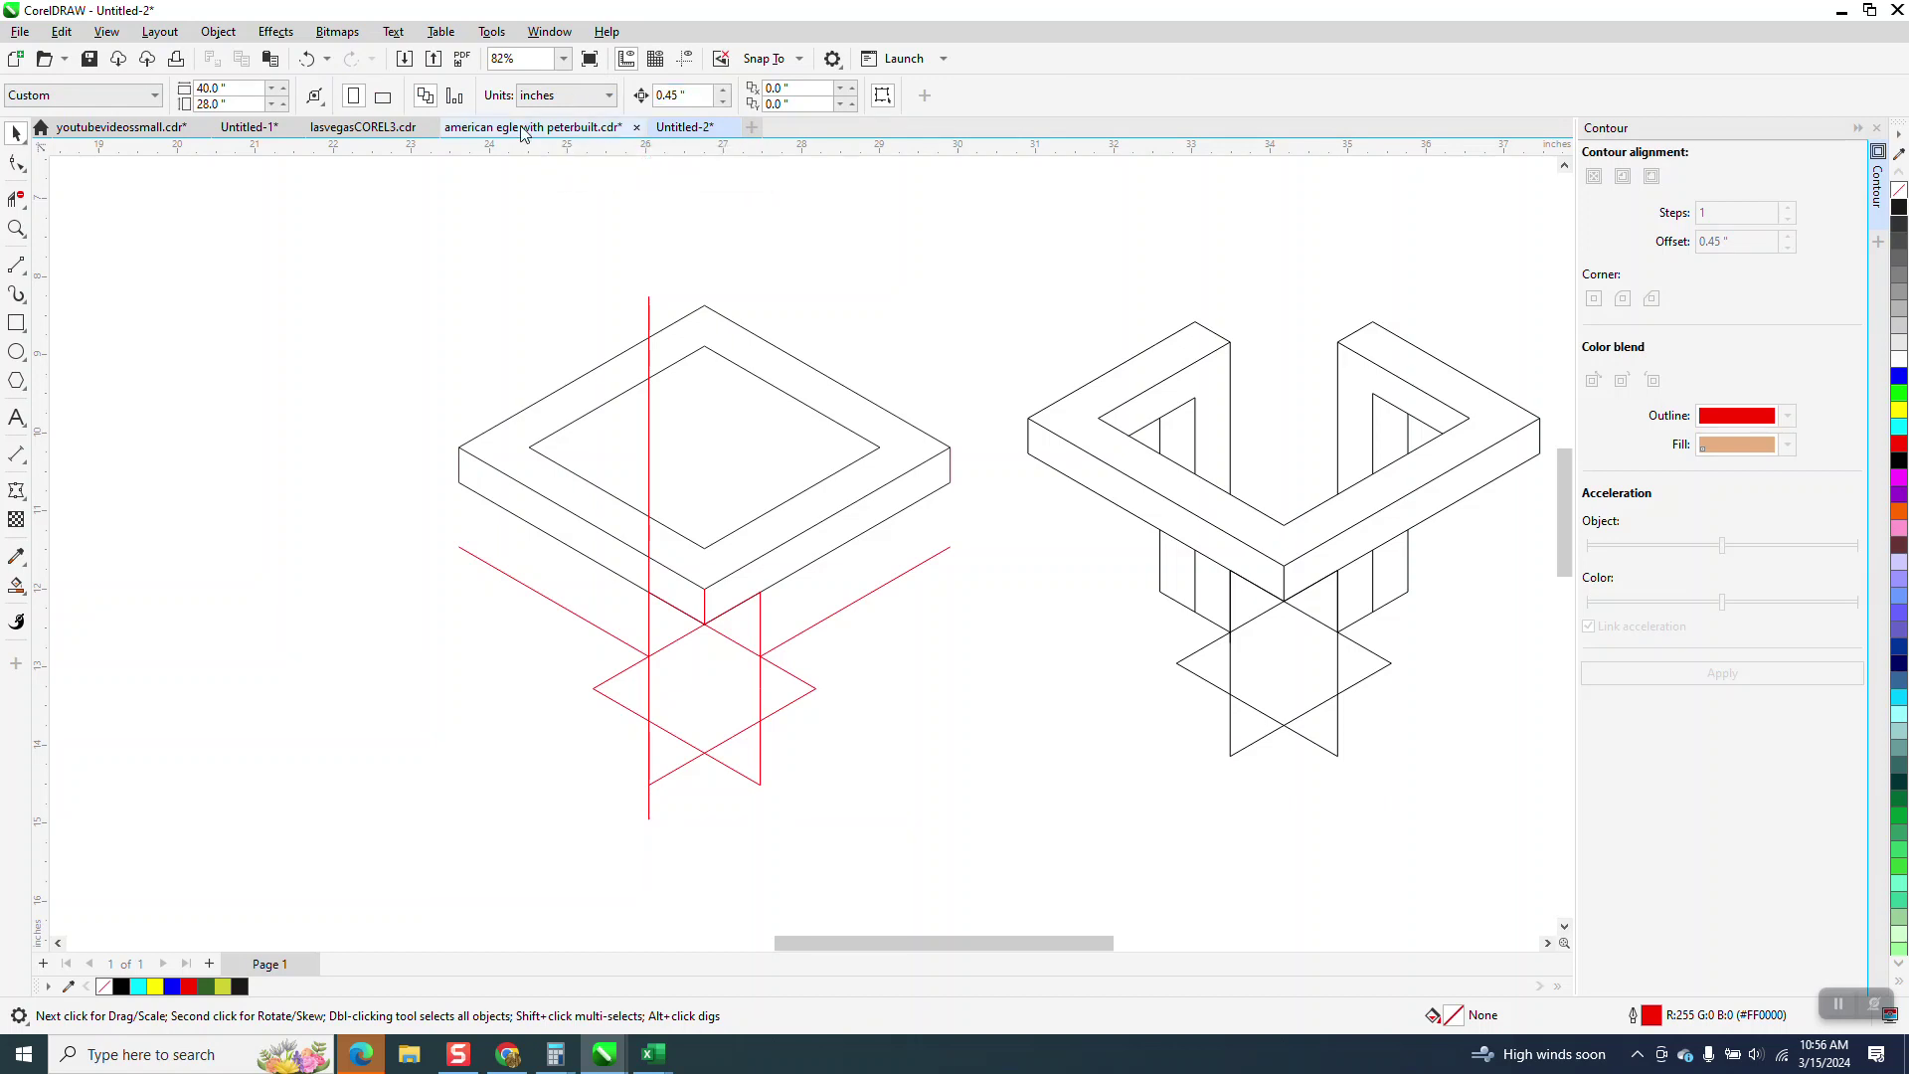
pyautogui.click(650, 320)
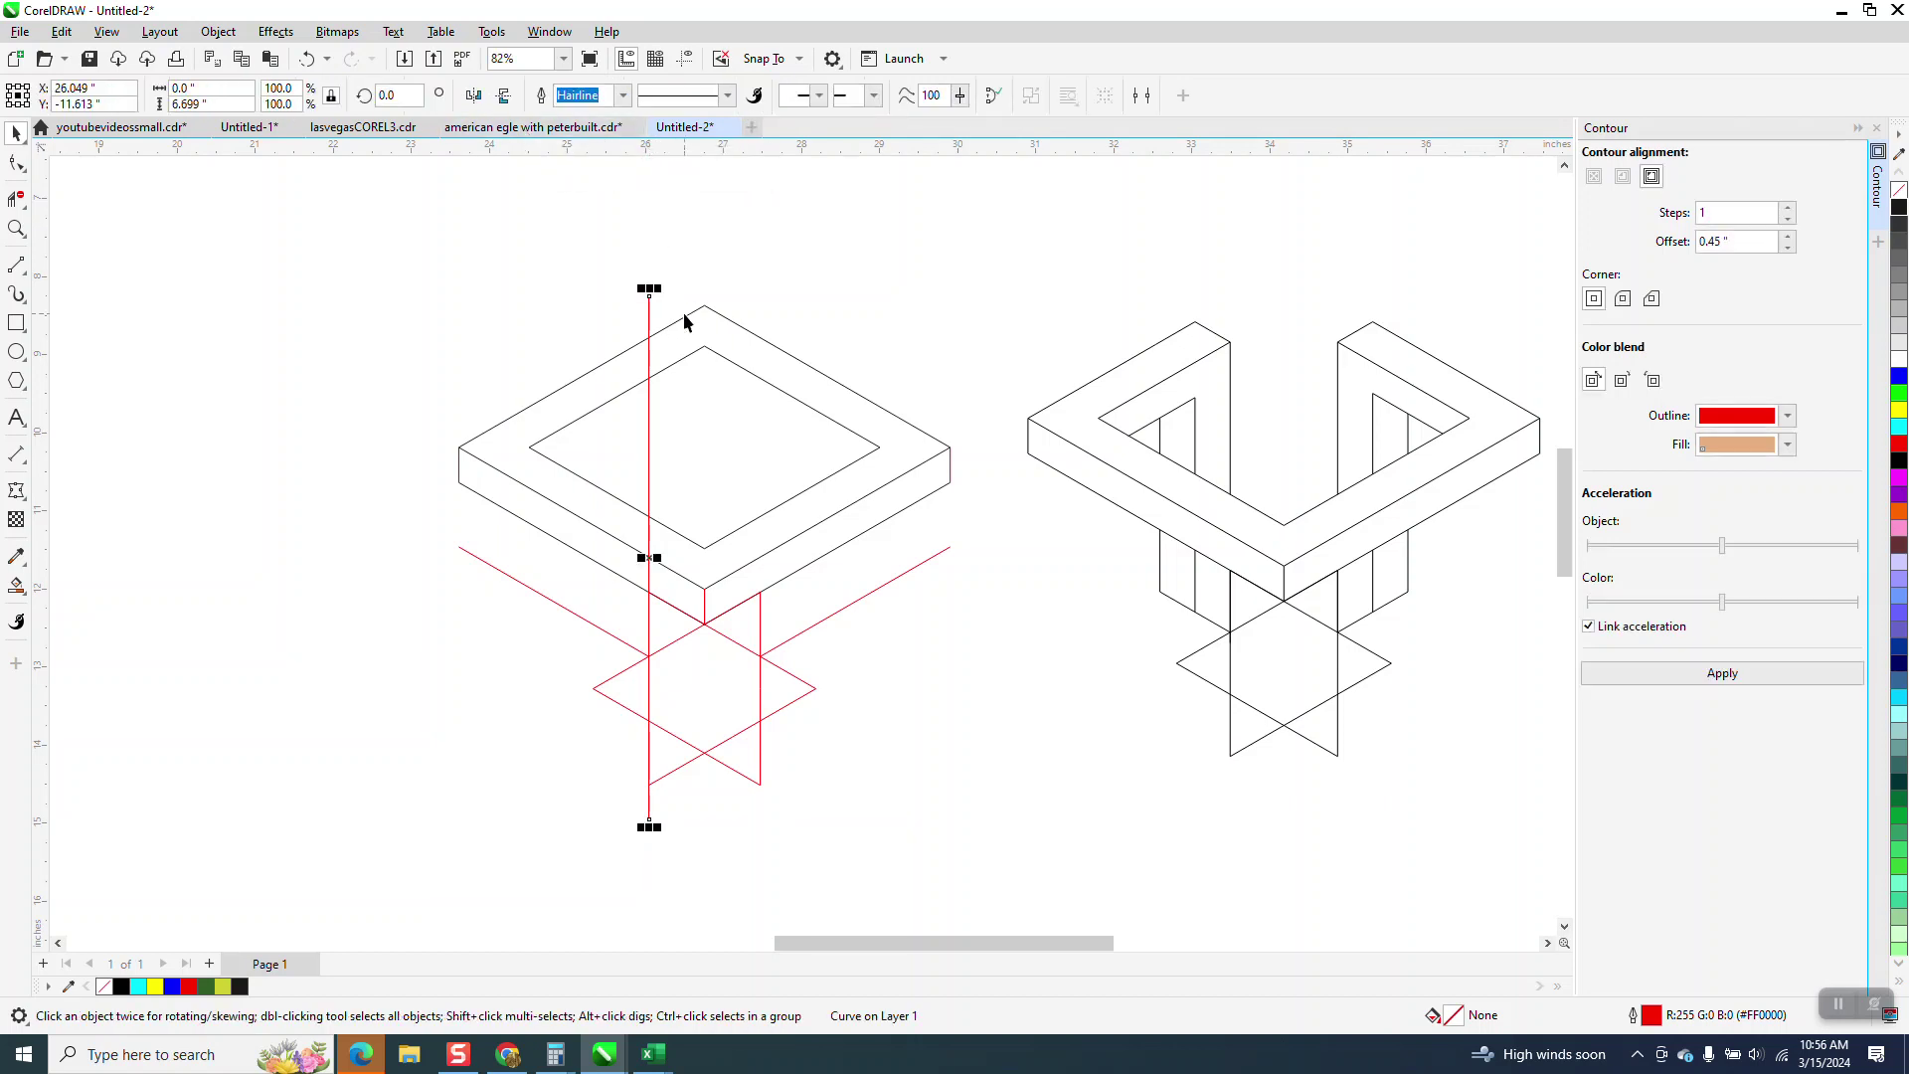
pyautogui.press('Left')
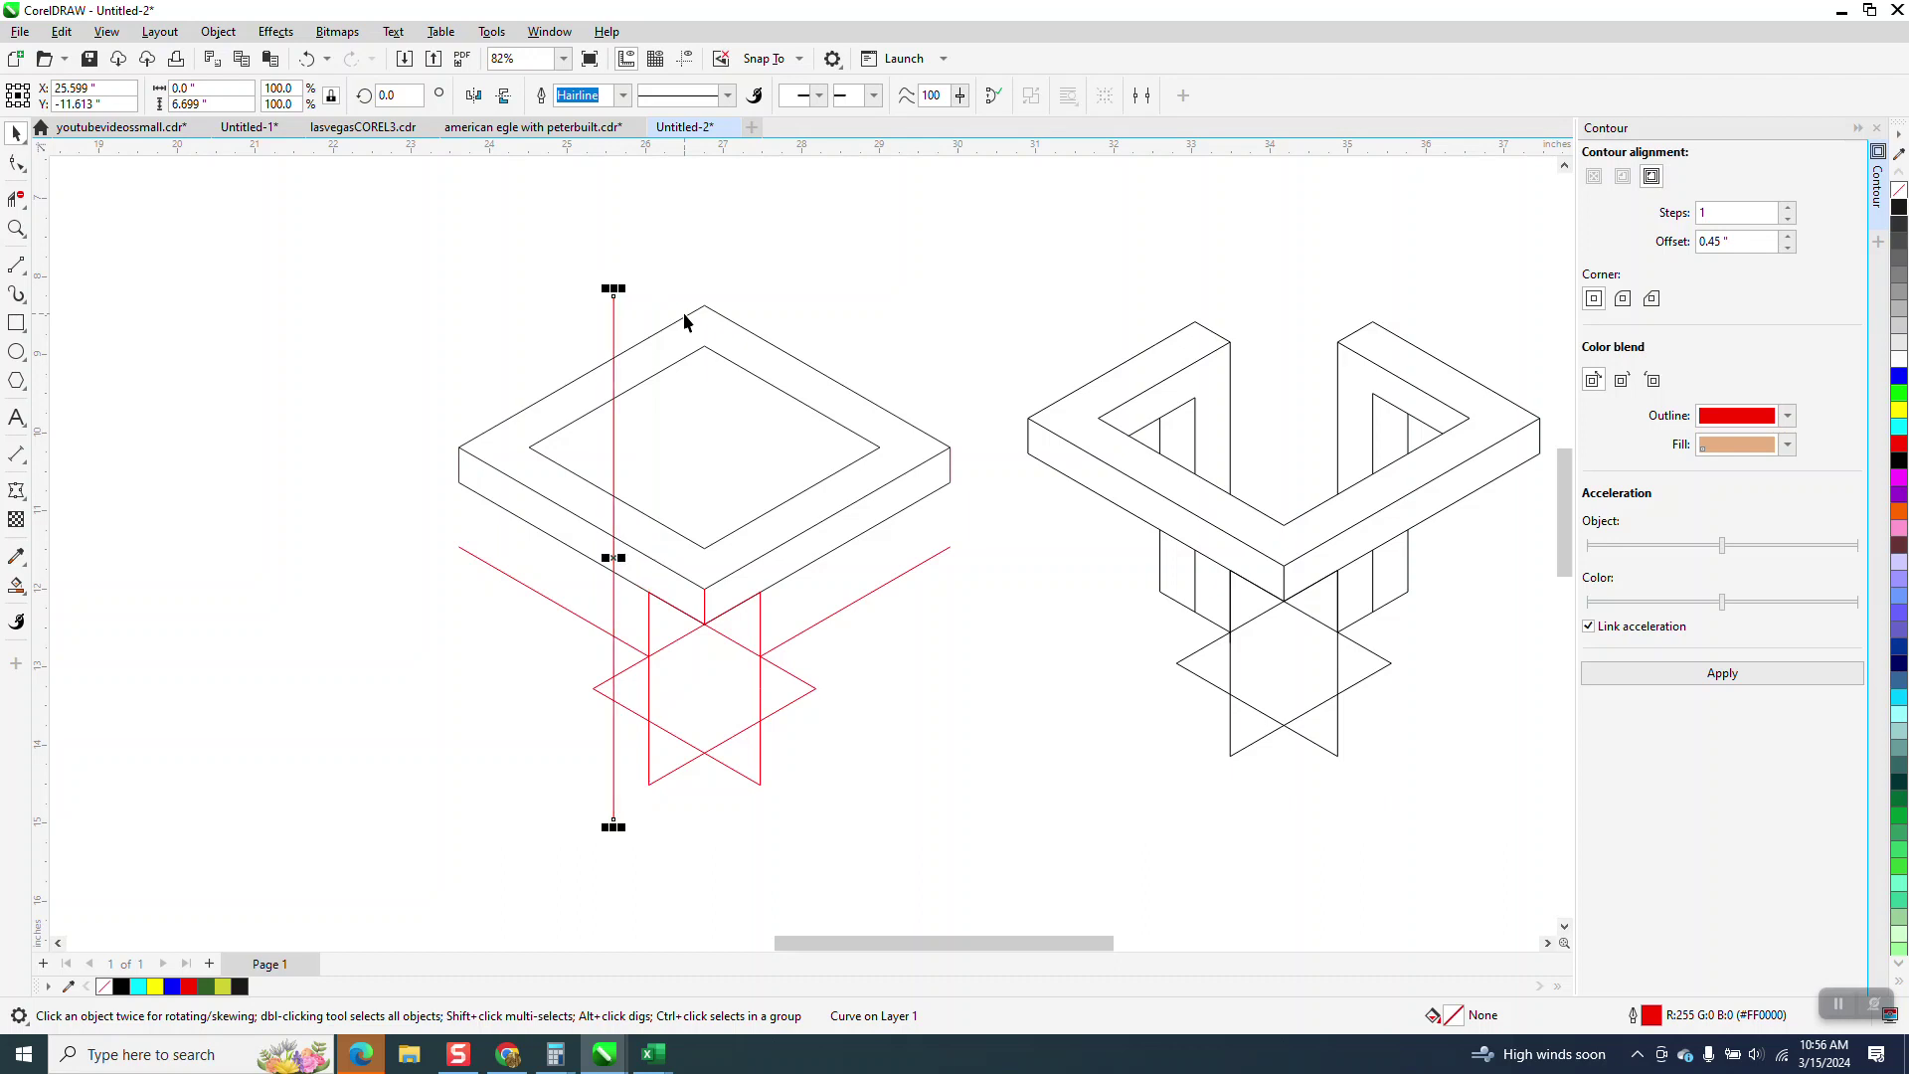
pyautogui.press('+')
pyautogui.press('Left')
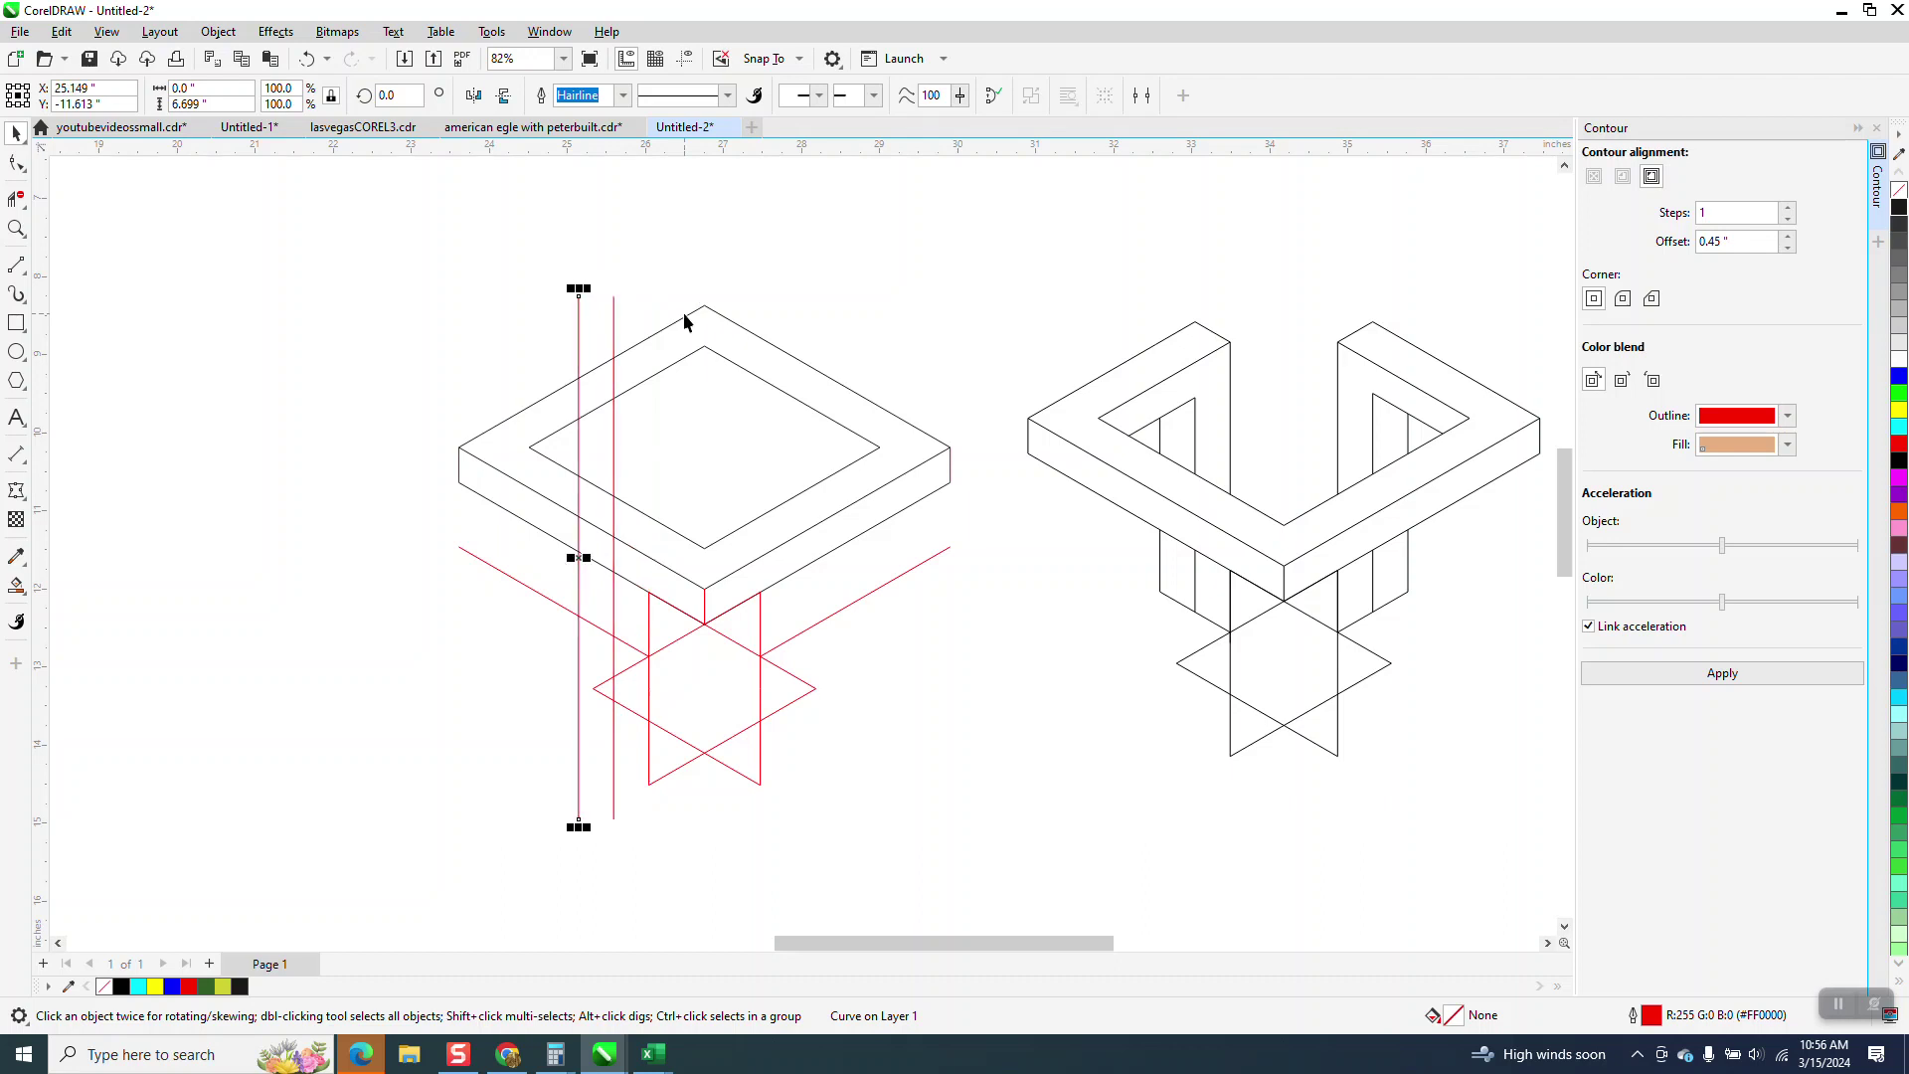
pyautogui.click(614, 333)
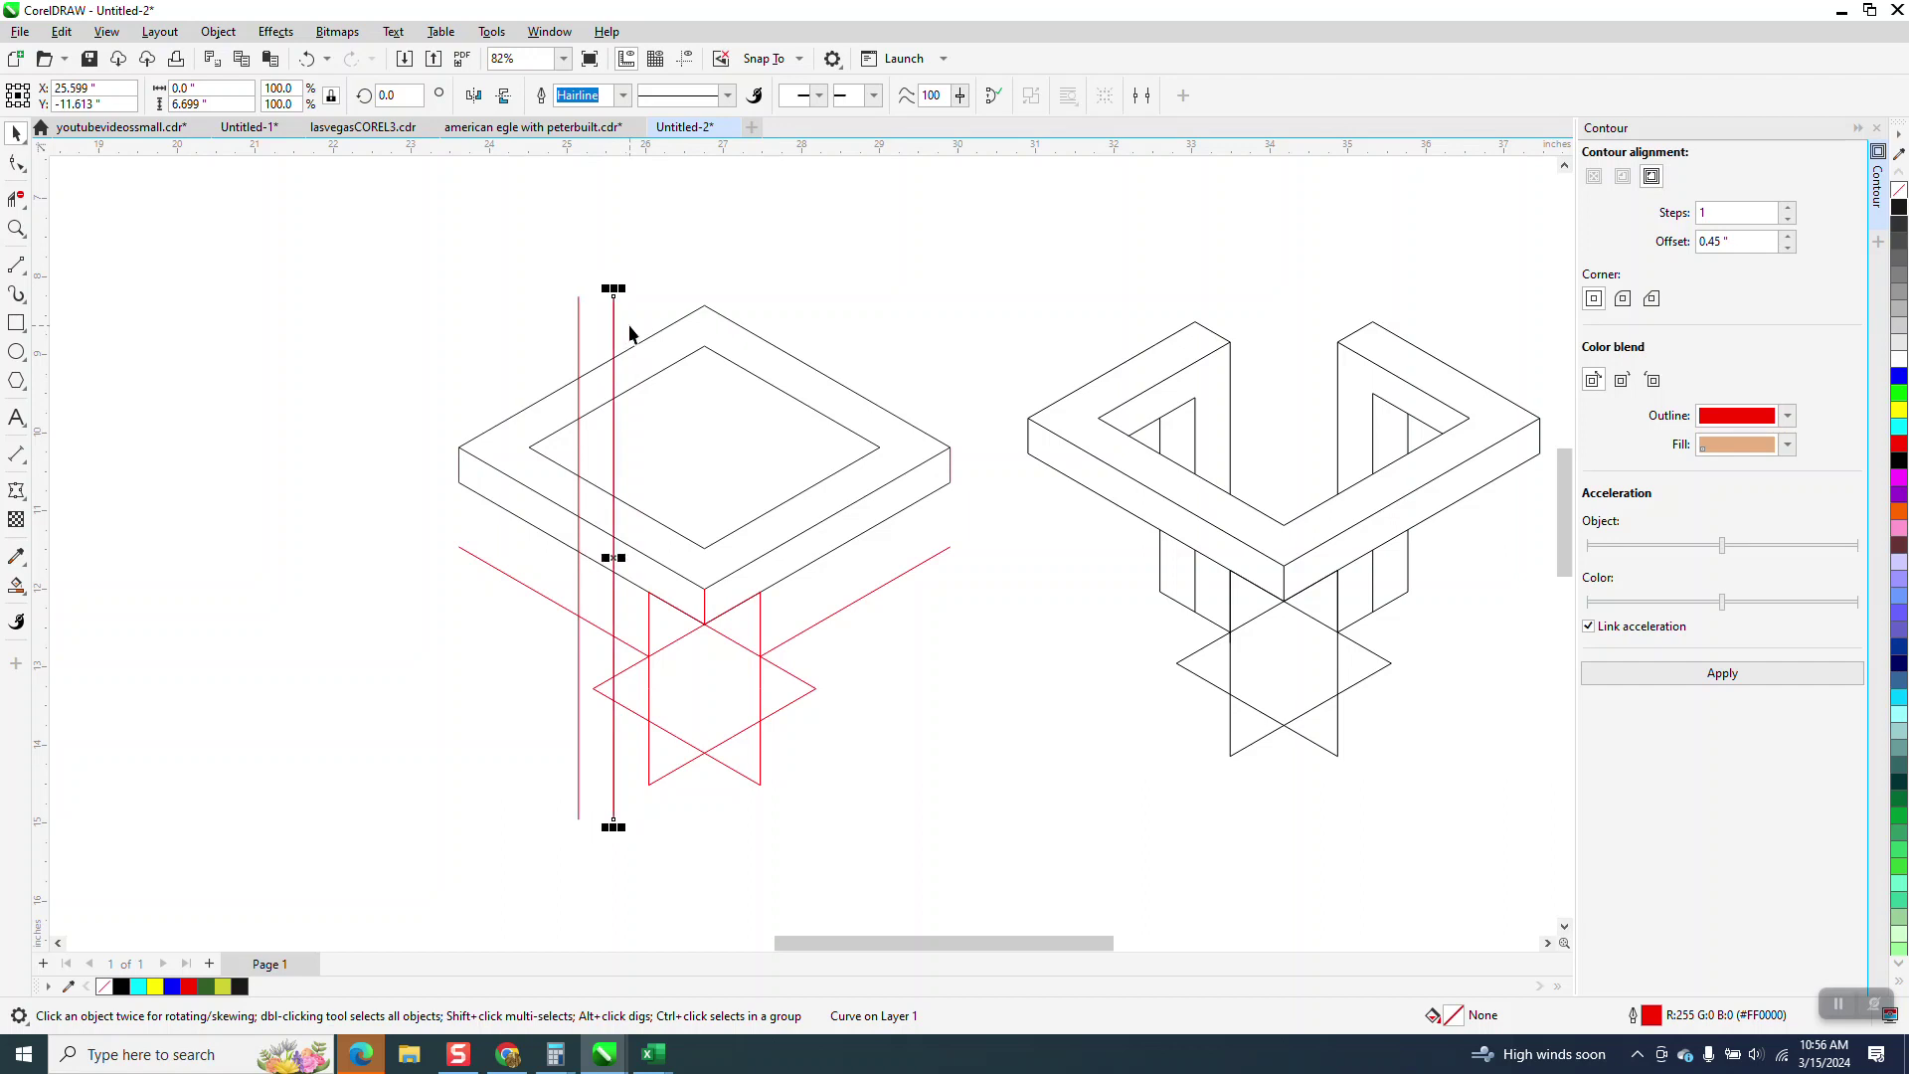
pyautogui.moveTo(617, 639); pyautogui.dragTo(721, 649)
pyautogui.click(306, 58)
pyautogui.press('Escape')
# Copy the inner vertical line onto the star's right vertical edge and duplicate it twice to the right at 0.45-inch spacing
pyautogui.click(613, 331)
pyautogui.moveTo(626, 546); pyautogui.dragTo(762, 598)
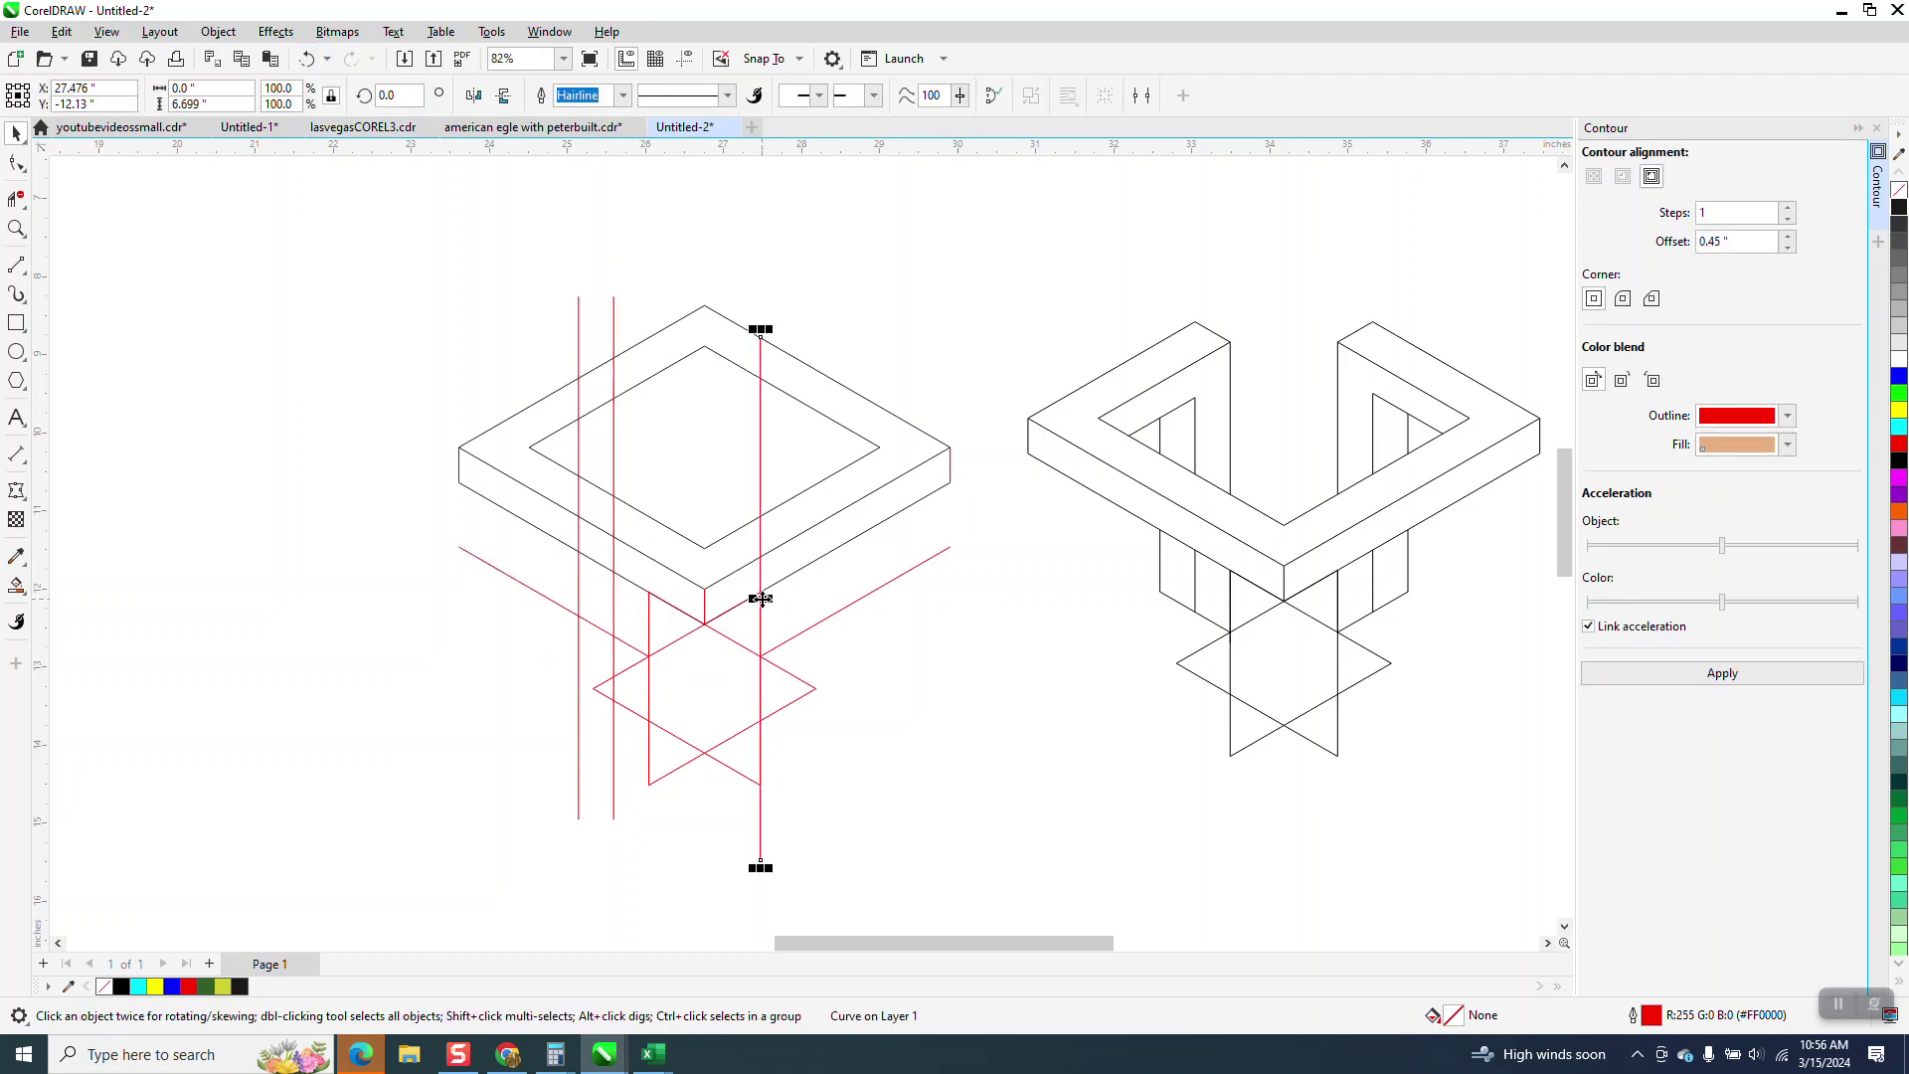
pyautogui.hotkey('ctrl', 'd')
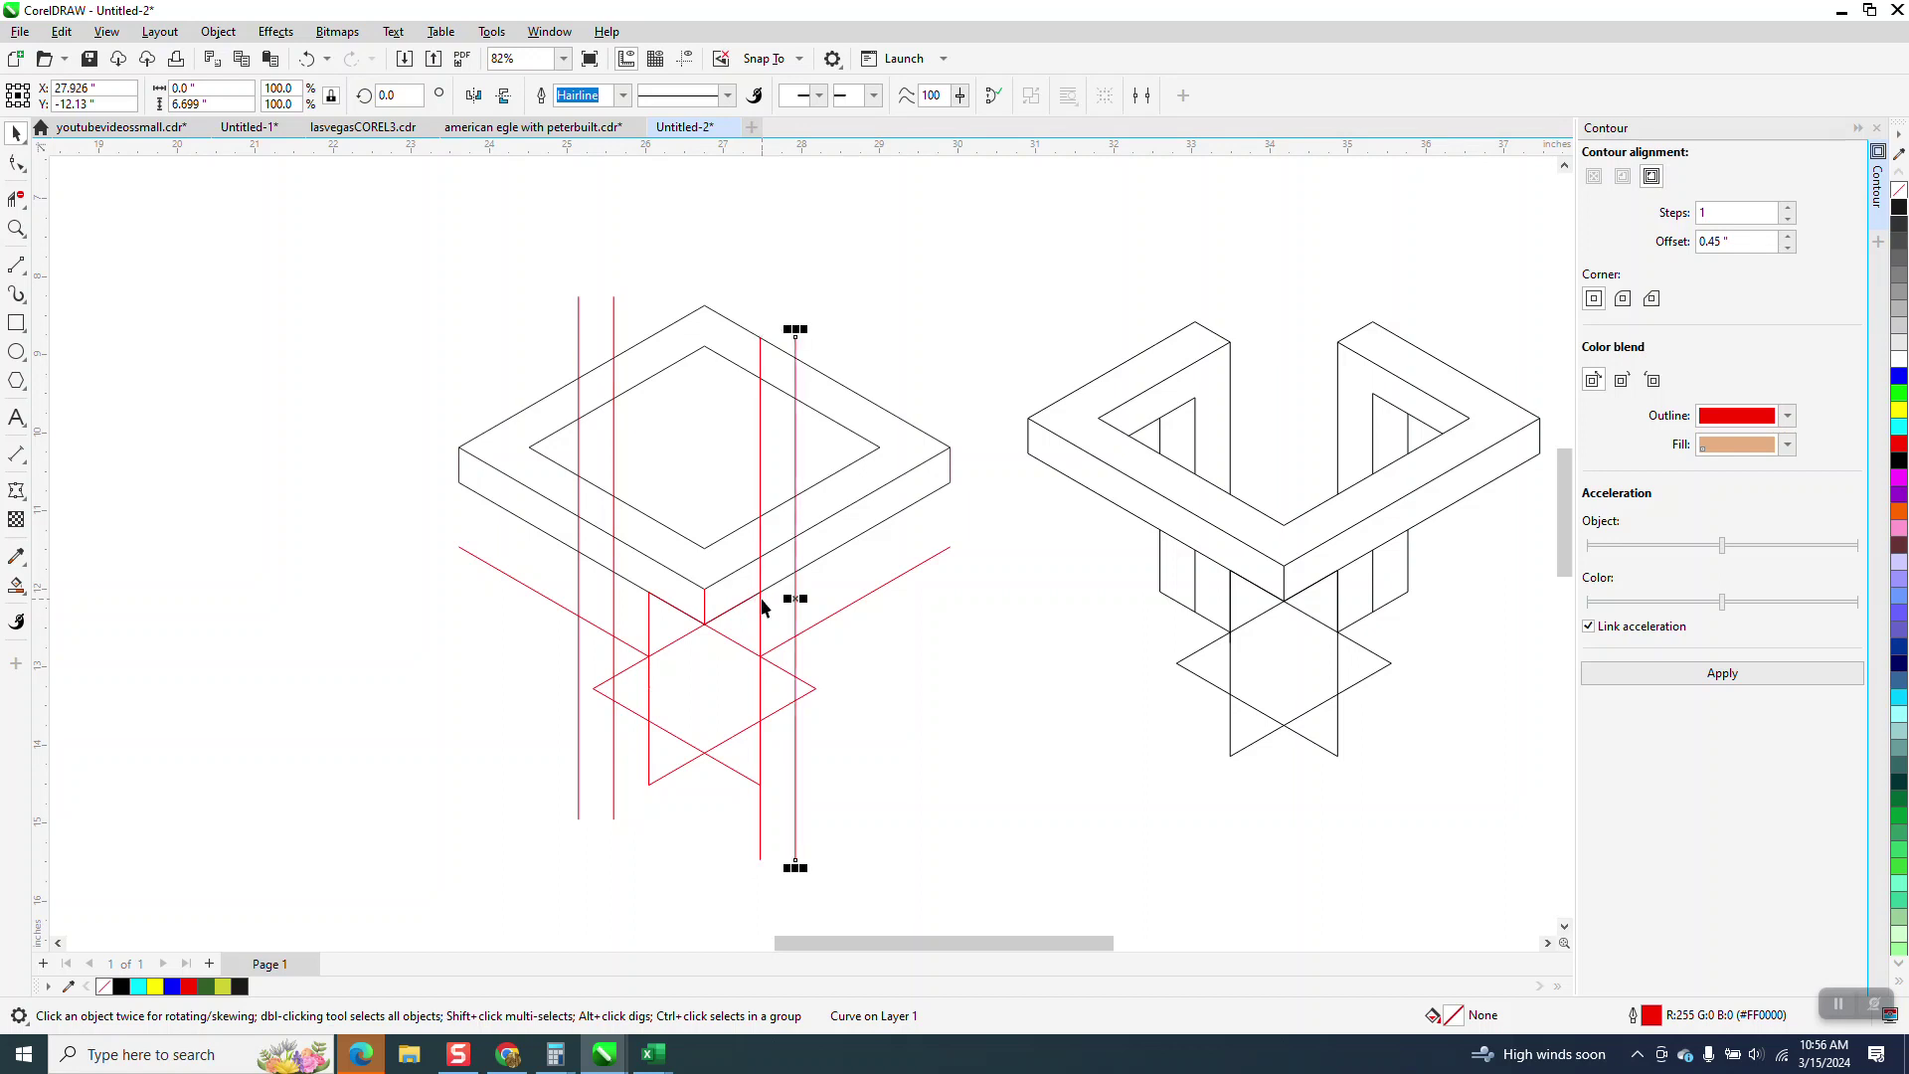
pyautogui.hotkey('ctrl', 'd')
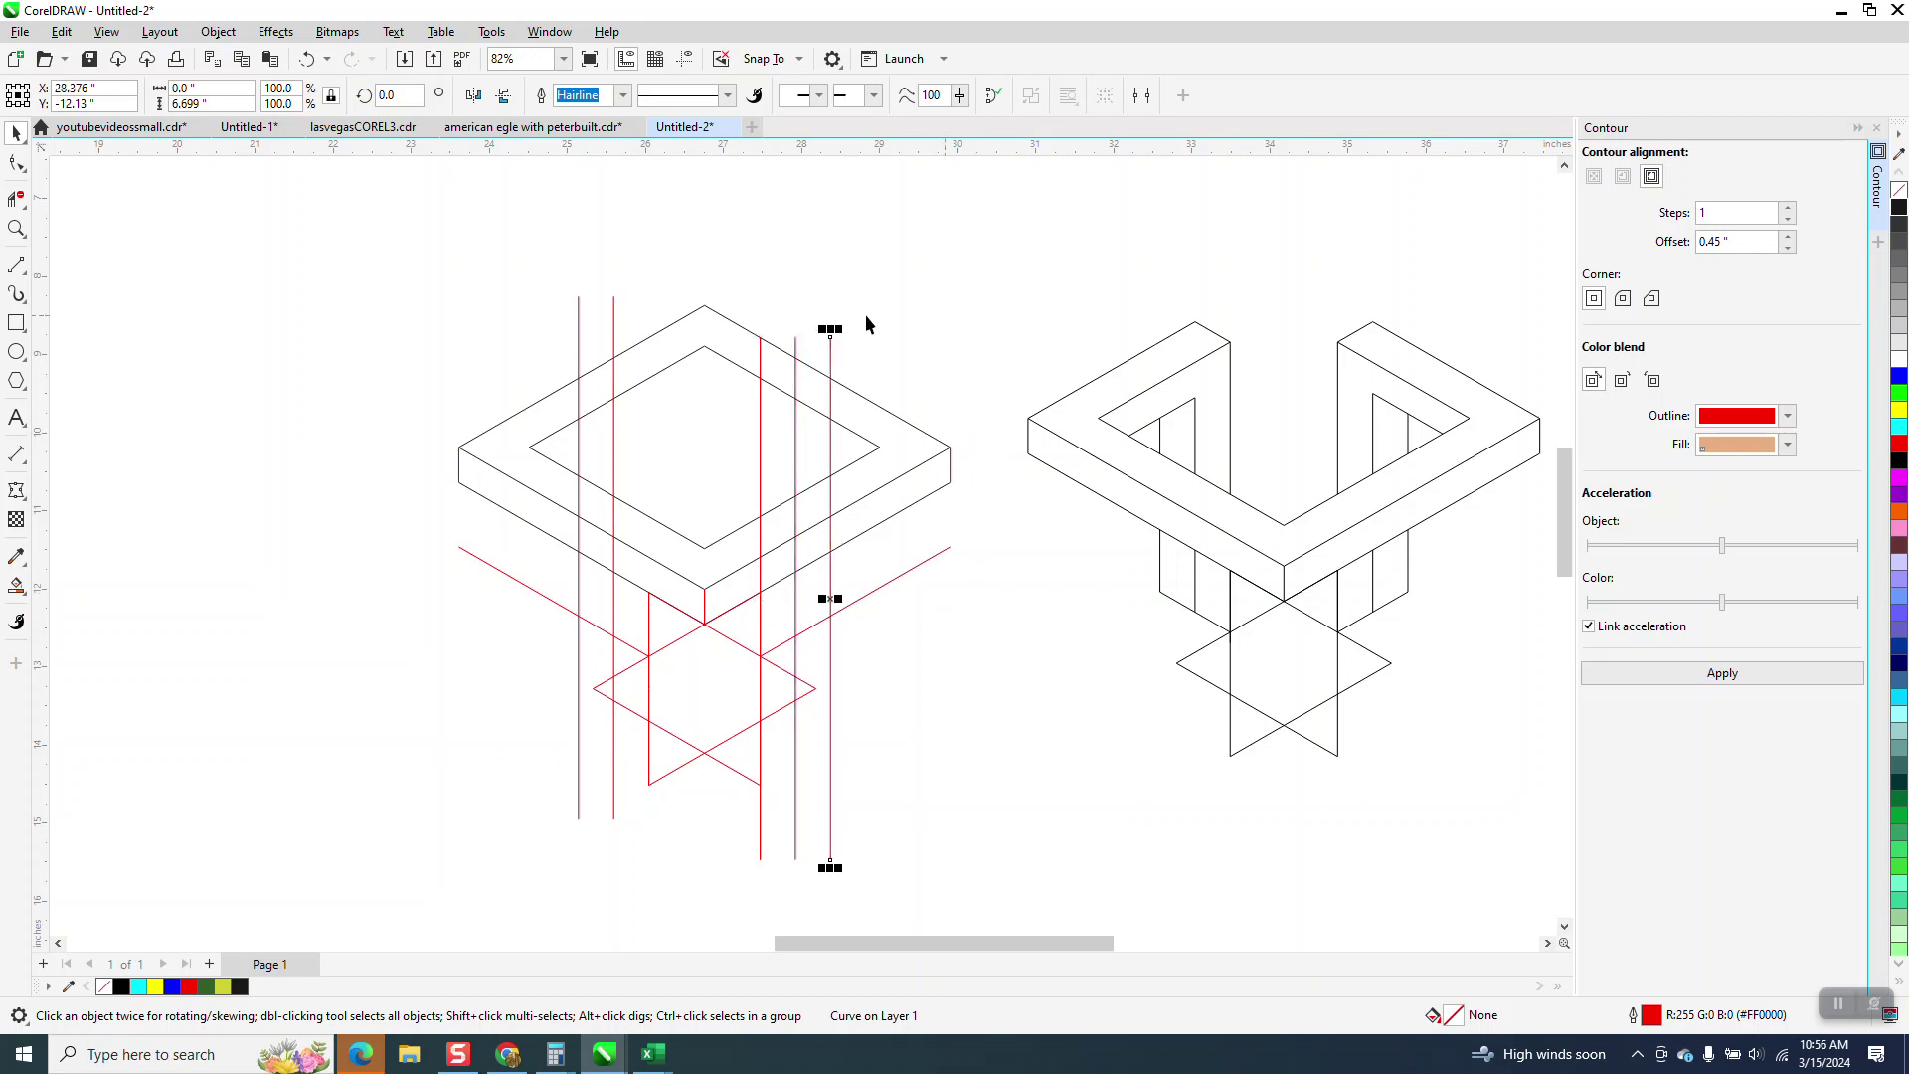
# Stretch the vertical line on the star's right edge upward past the slab to about 7.31 inches long
pyautogui.click(779, 320)
pyautogui.click(760, 353)
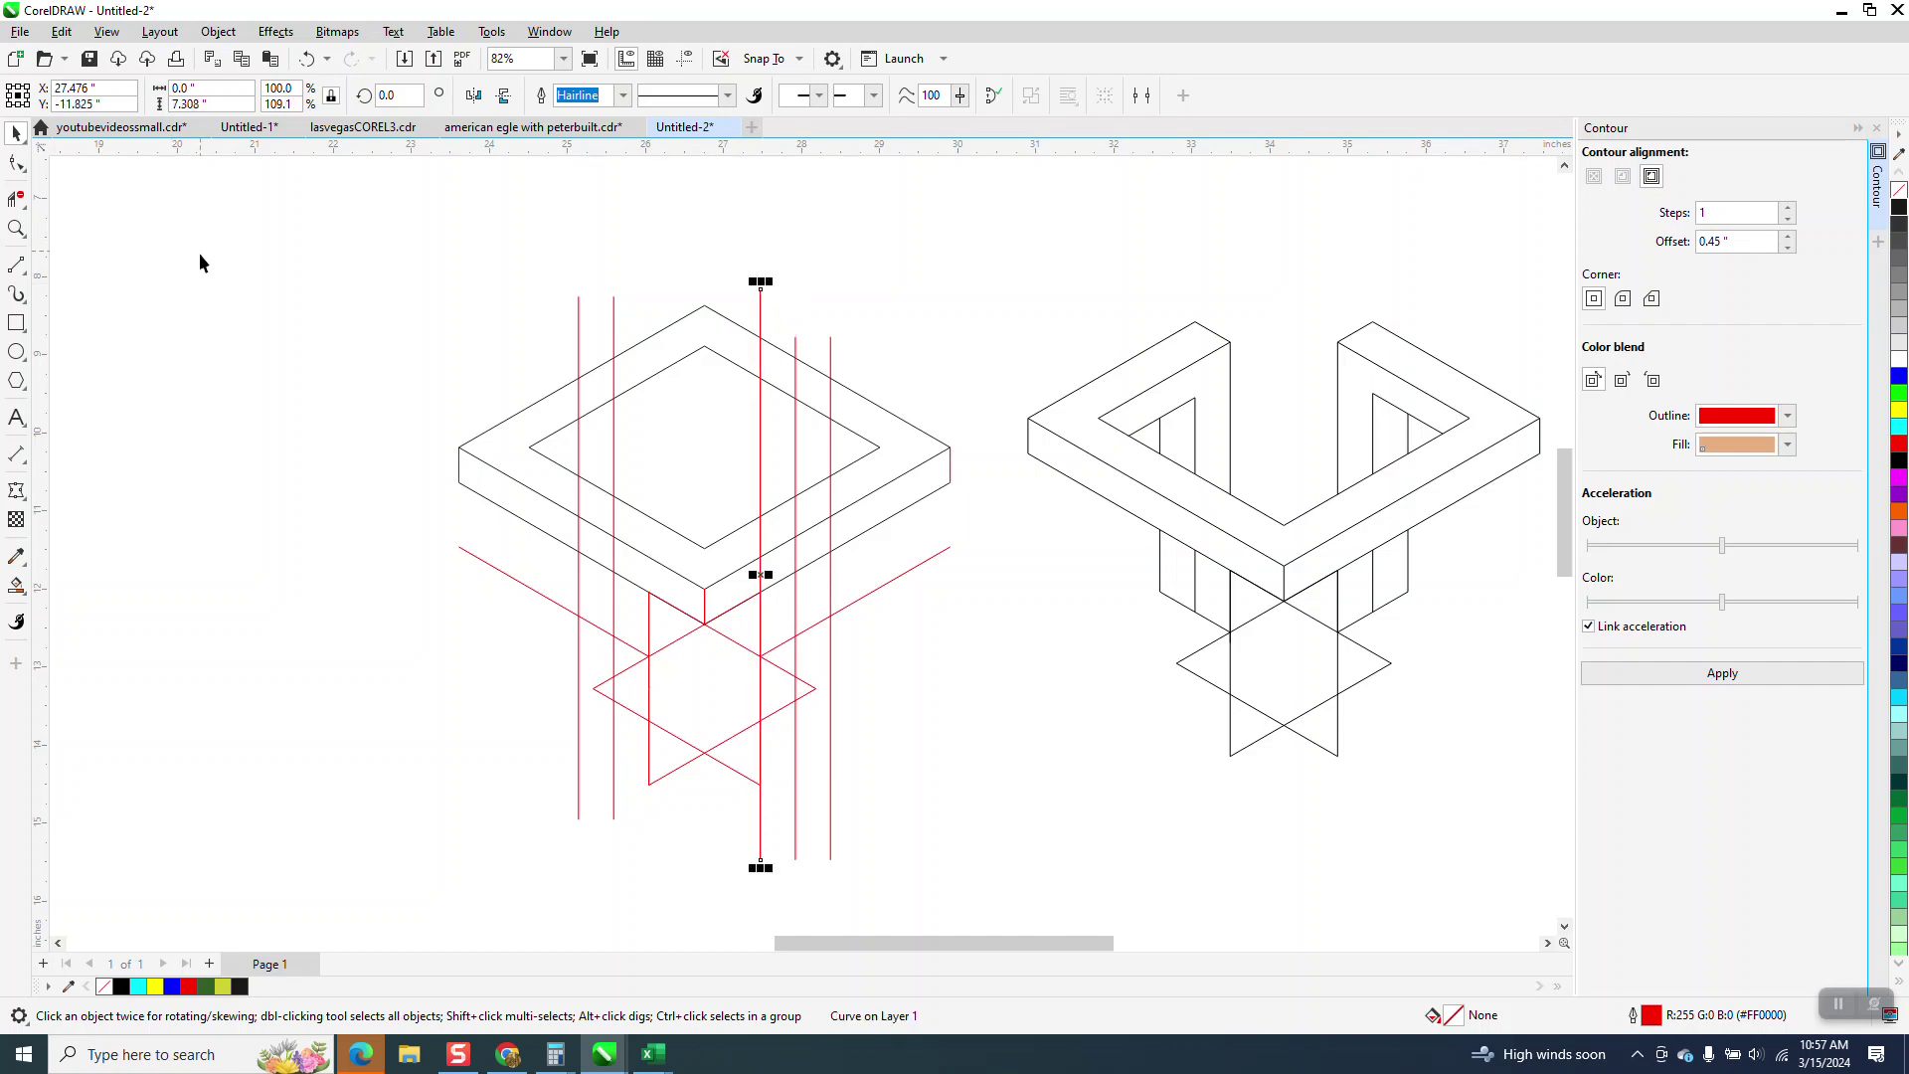
# Trim the lower diagonal segments outside the outermost vertical lines and the vertical line ends projecting above the slab using Virtual Segment Delete
pyautogui.click(16, 198)
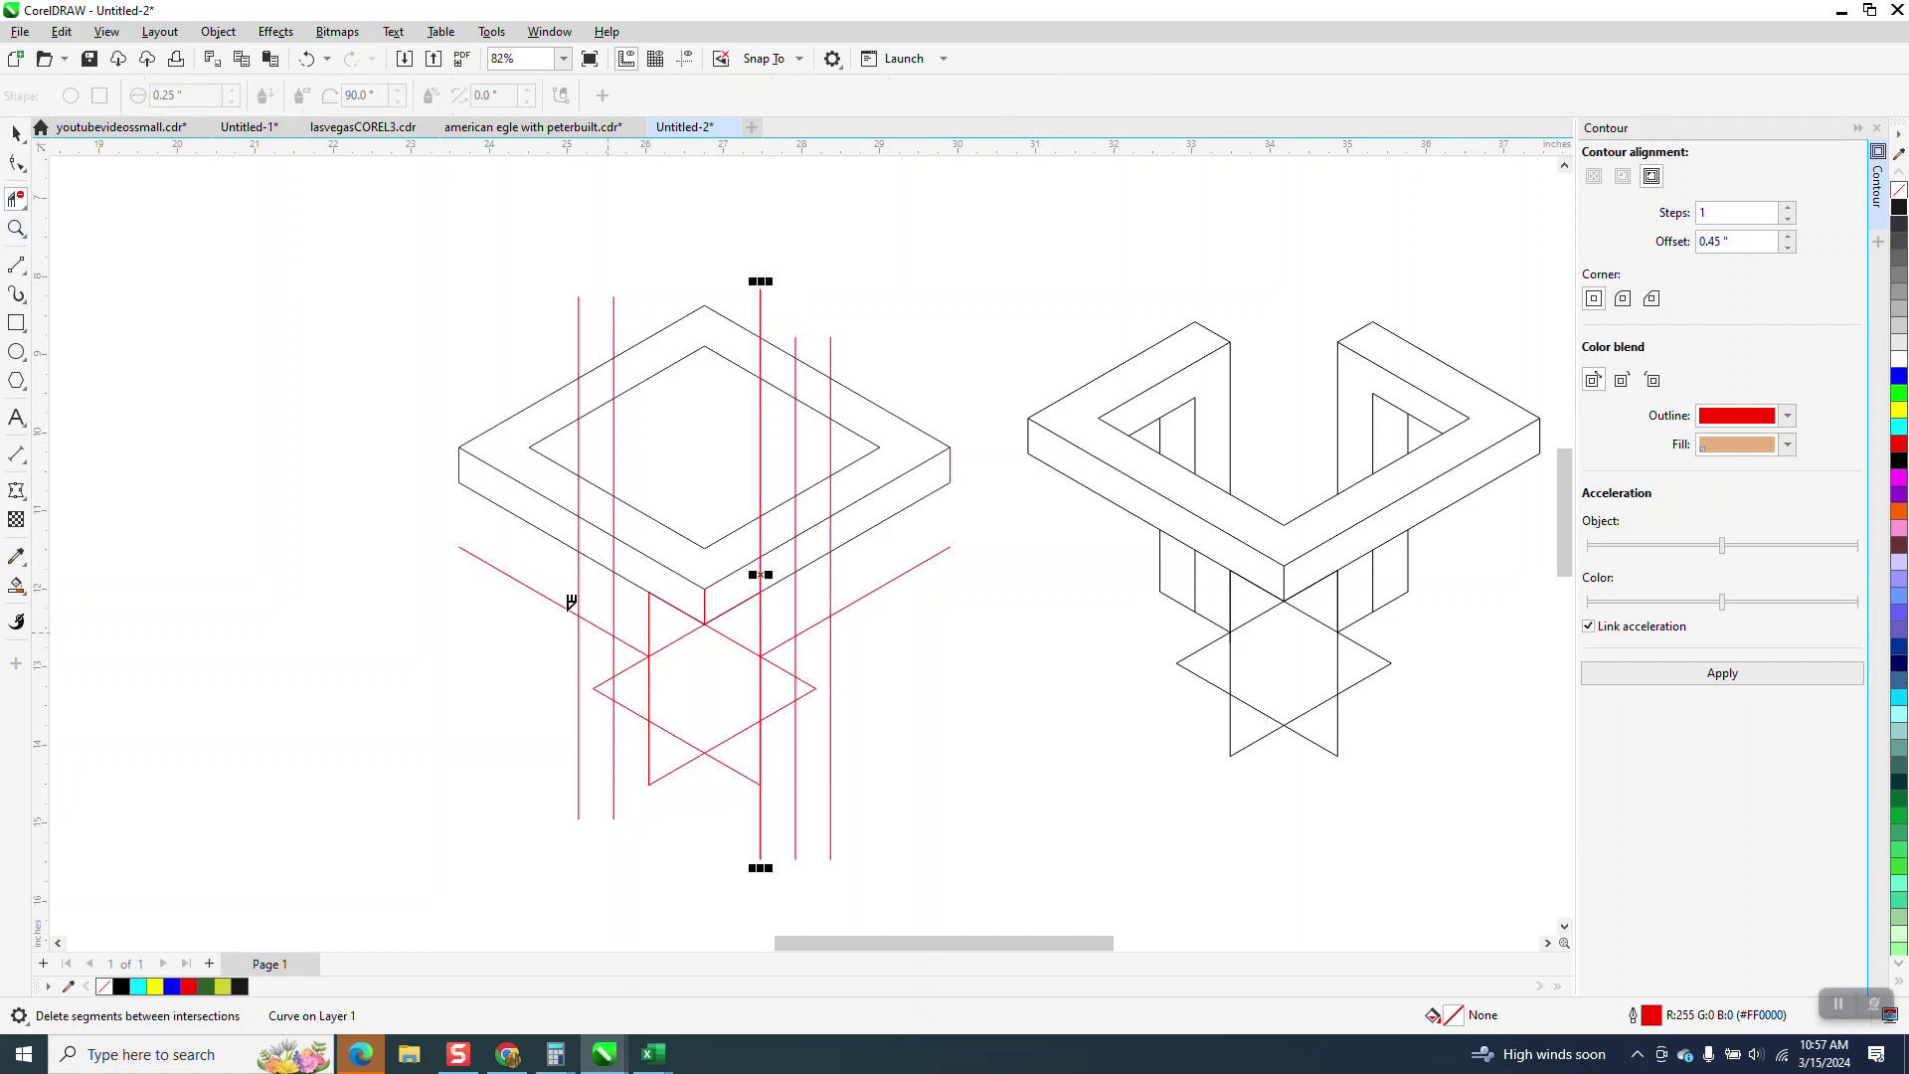
pyautogui.click(527, 587)
pyautogui.click(867, 591)
pyautogui.click(832, 358)
pyautogui.click(762, 308)
pyautogui.click(614, 308)
pyautogui.click(581, 323)
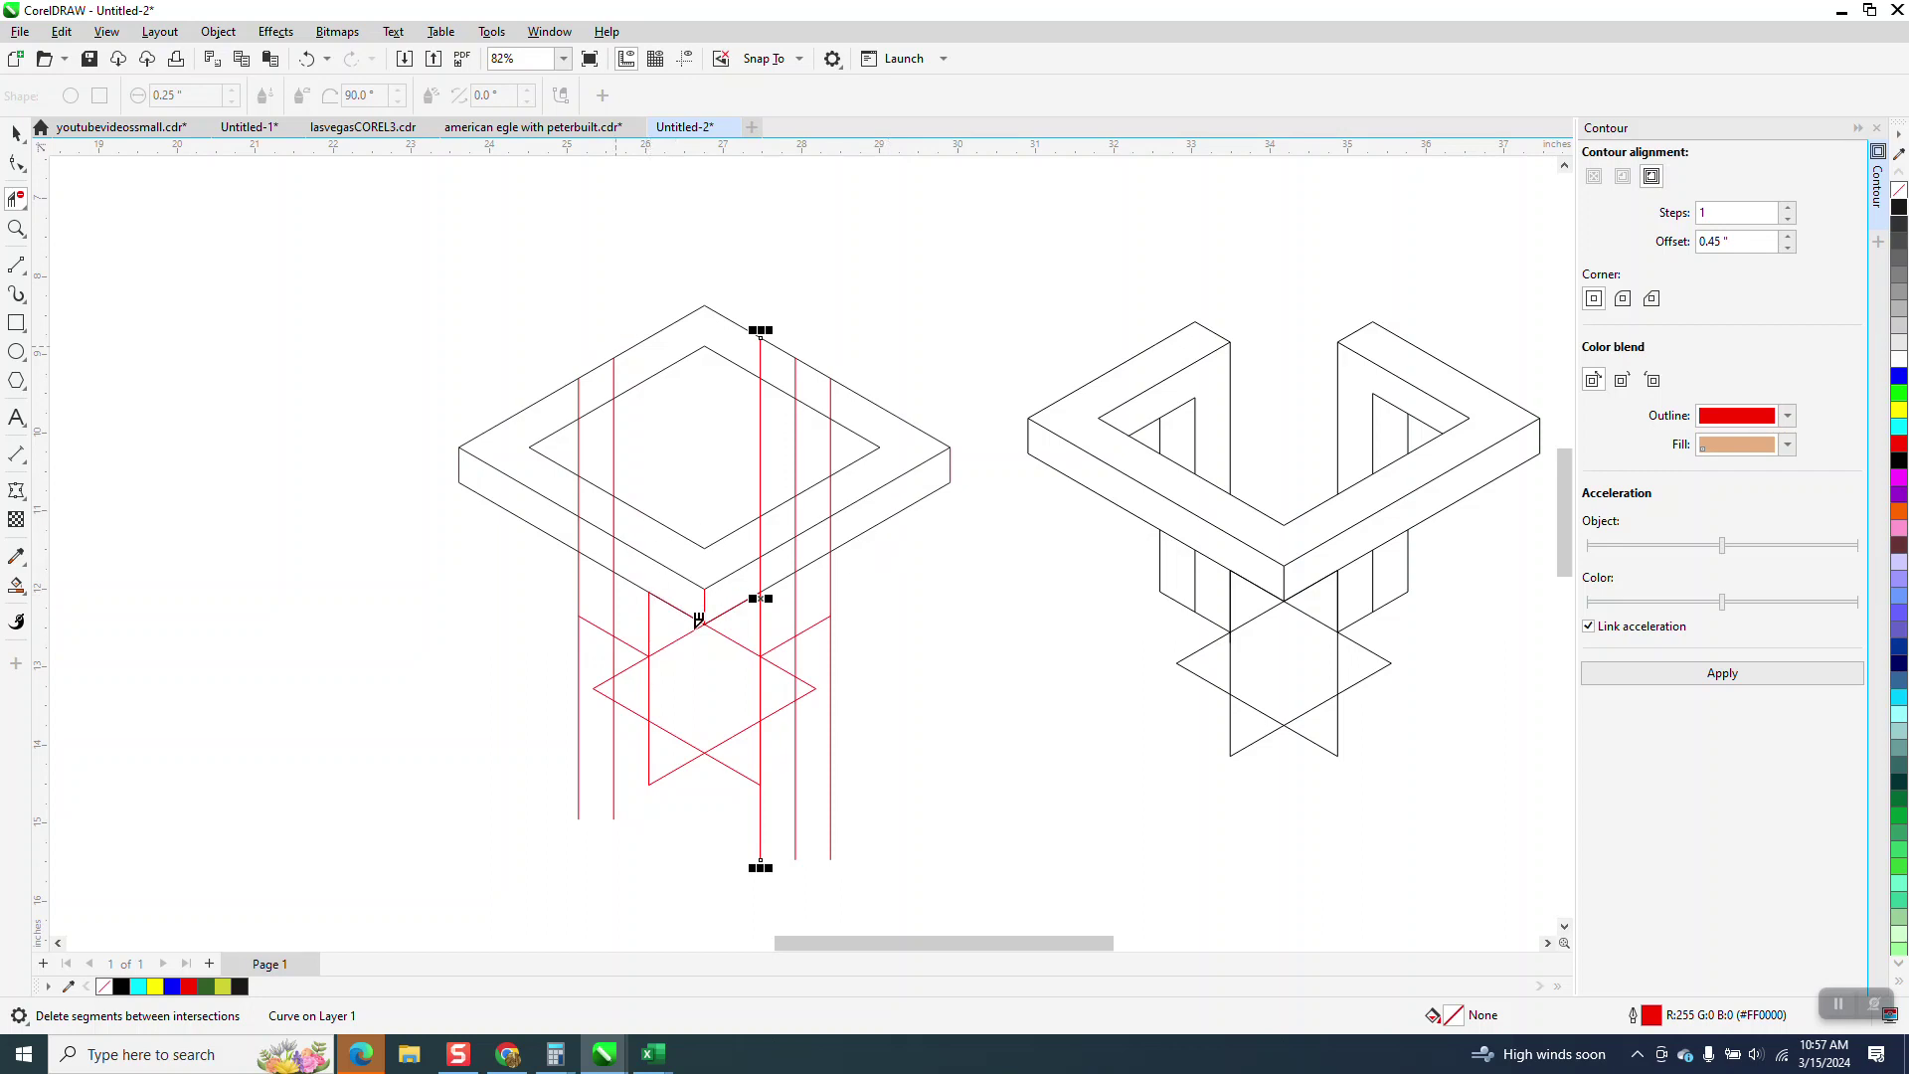
# Draw a vertical two-point line about 4.7 inches long upward from the star's upper-left intersection and trim its end above the slab
pyautogui.click(18, 456)
pyautogui.moveTo(17, 266)
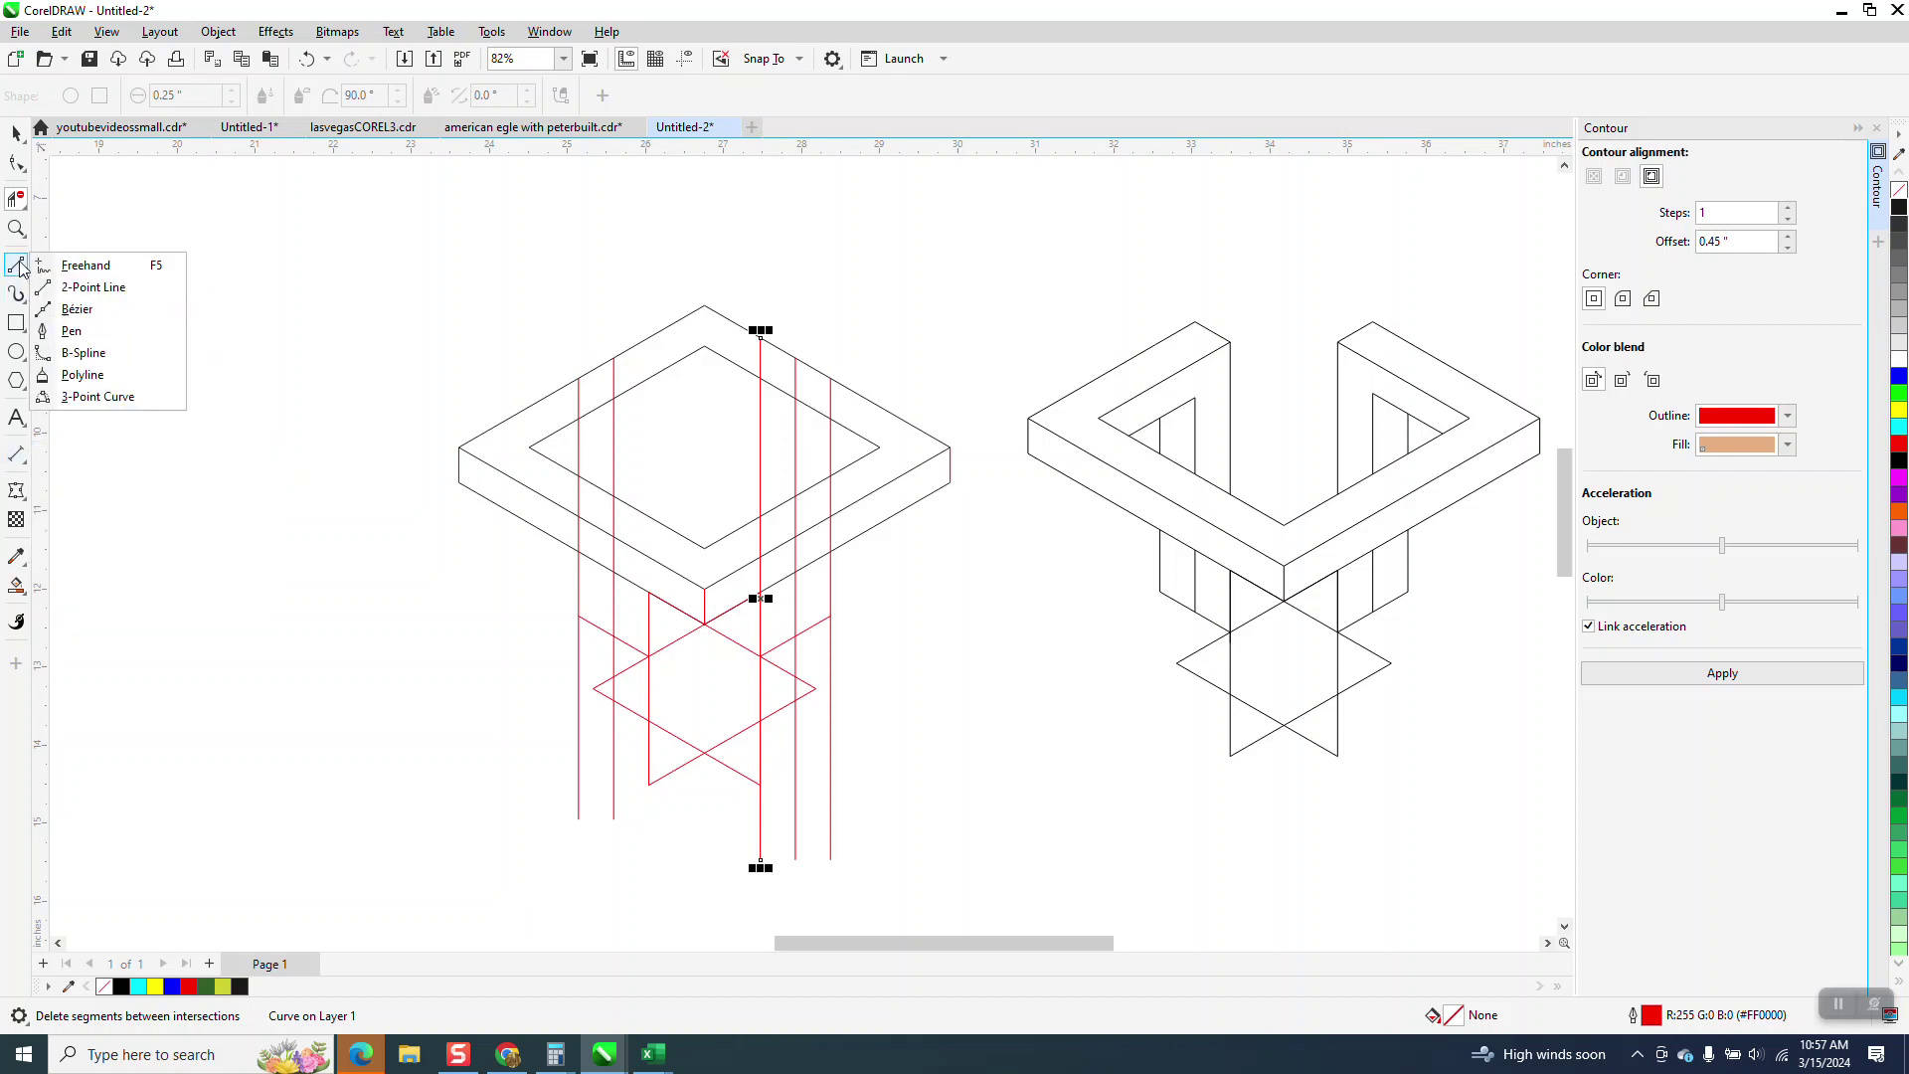
pyautogui.click(85, 287)
pyautogui.moveTo(648, 657); pyautogui.dragTo(672, 289)
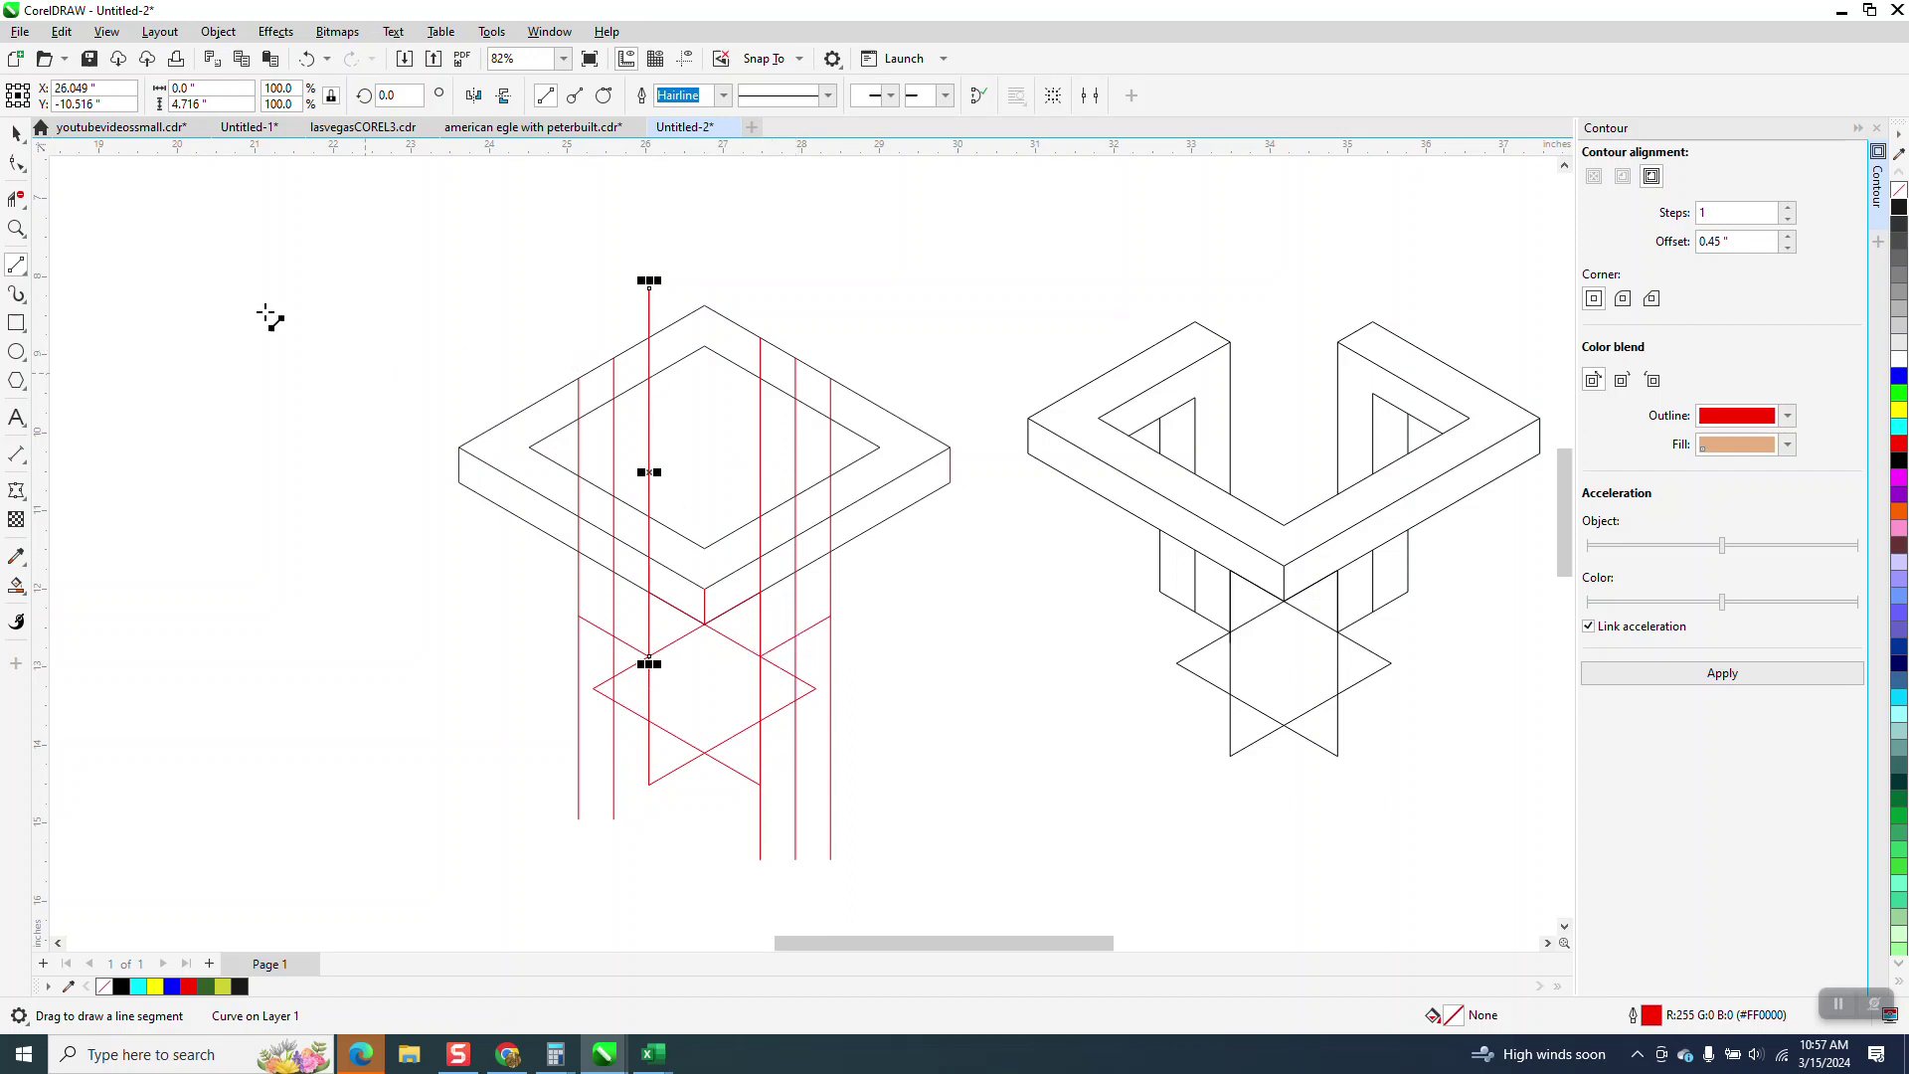
pyautogui.click(16, 134)
pyautogui.click(15, 198)
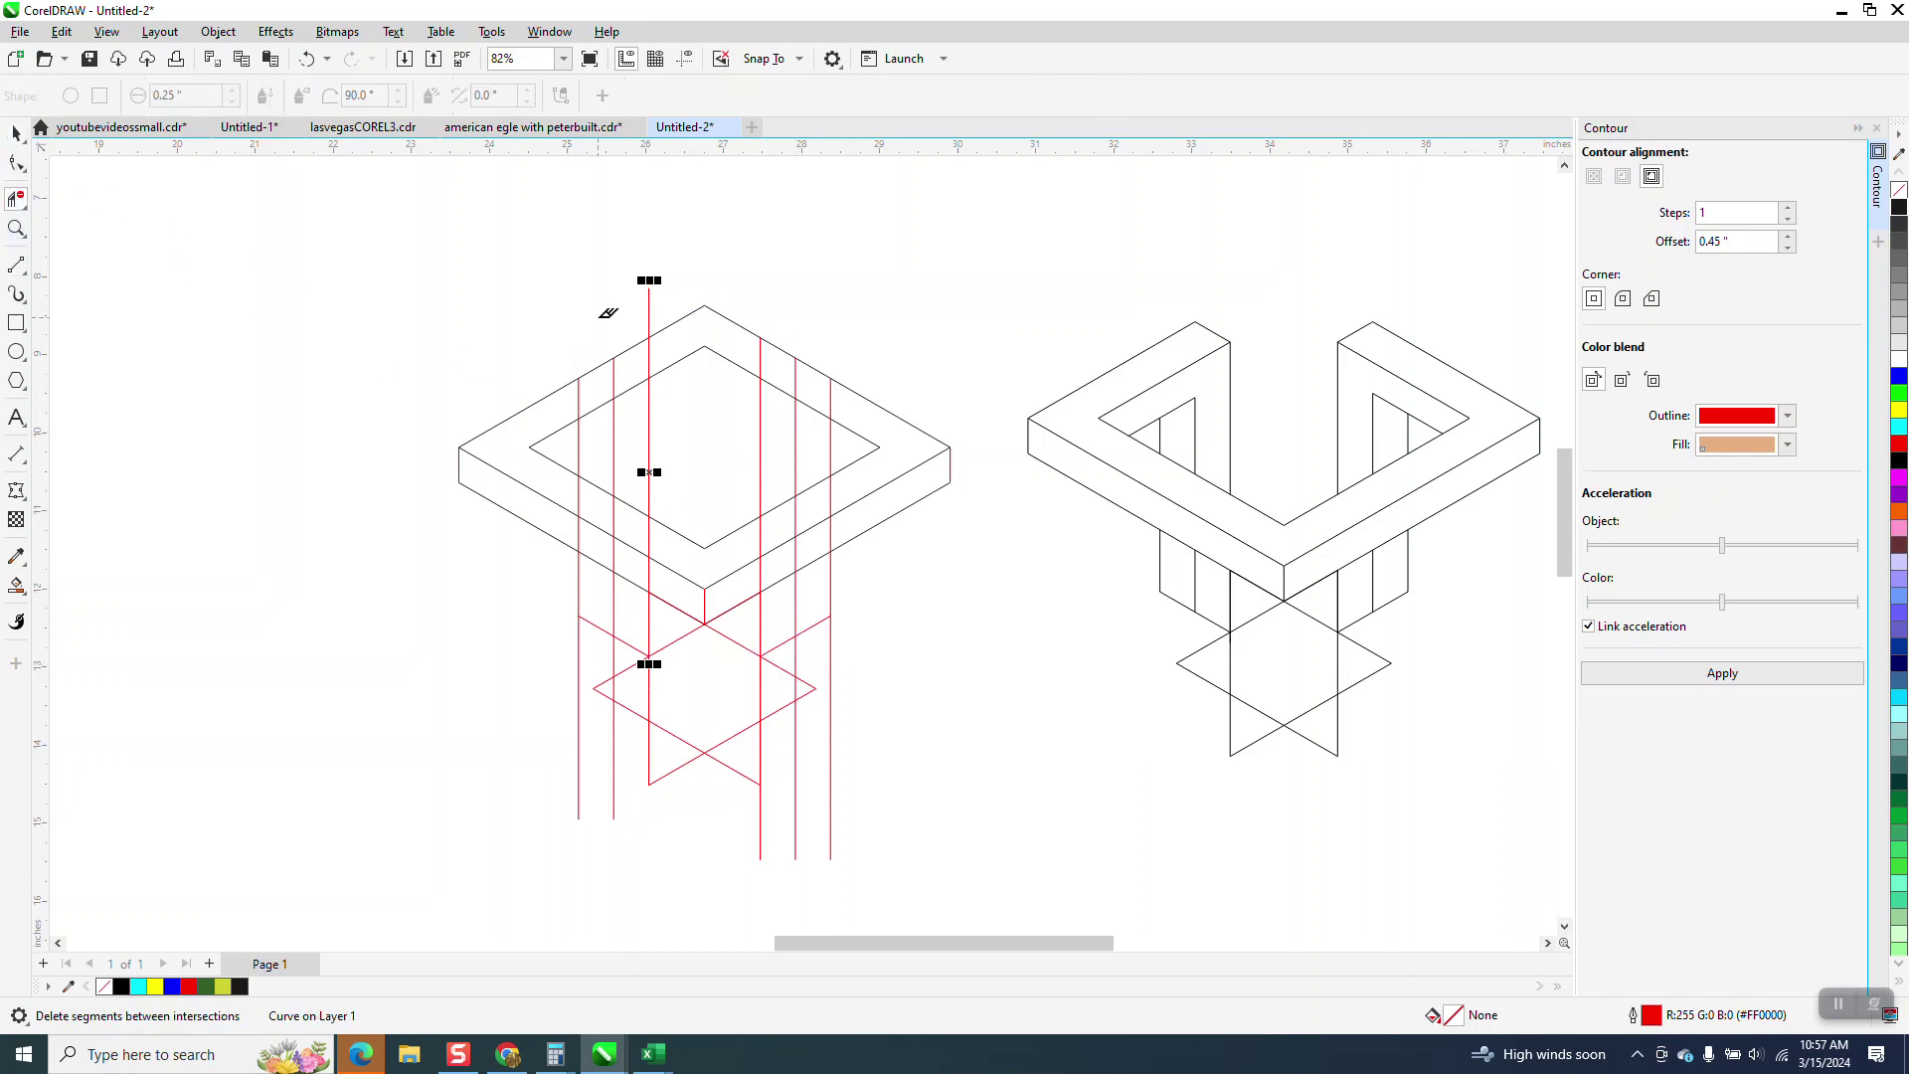
pyautogui.click(650, 308)
pyautogui.click(15, 132)
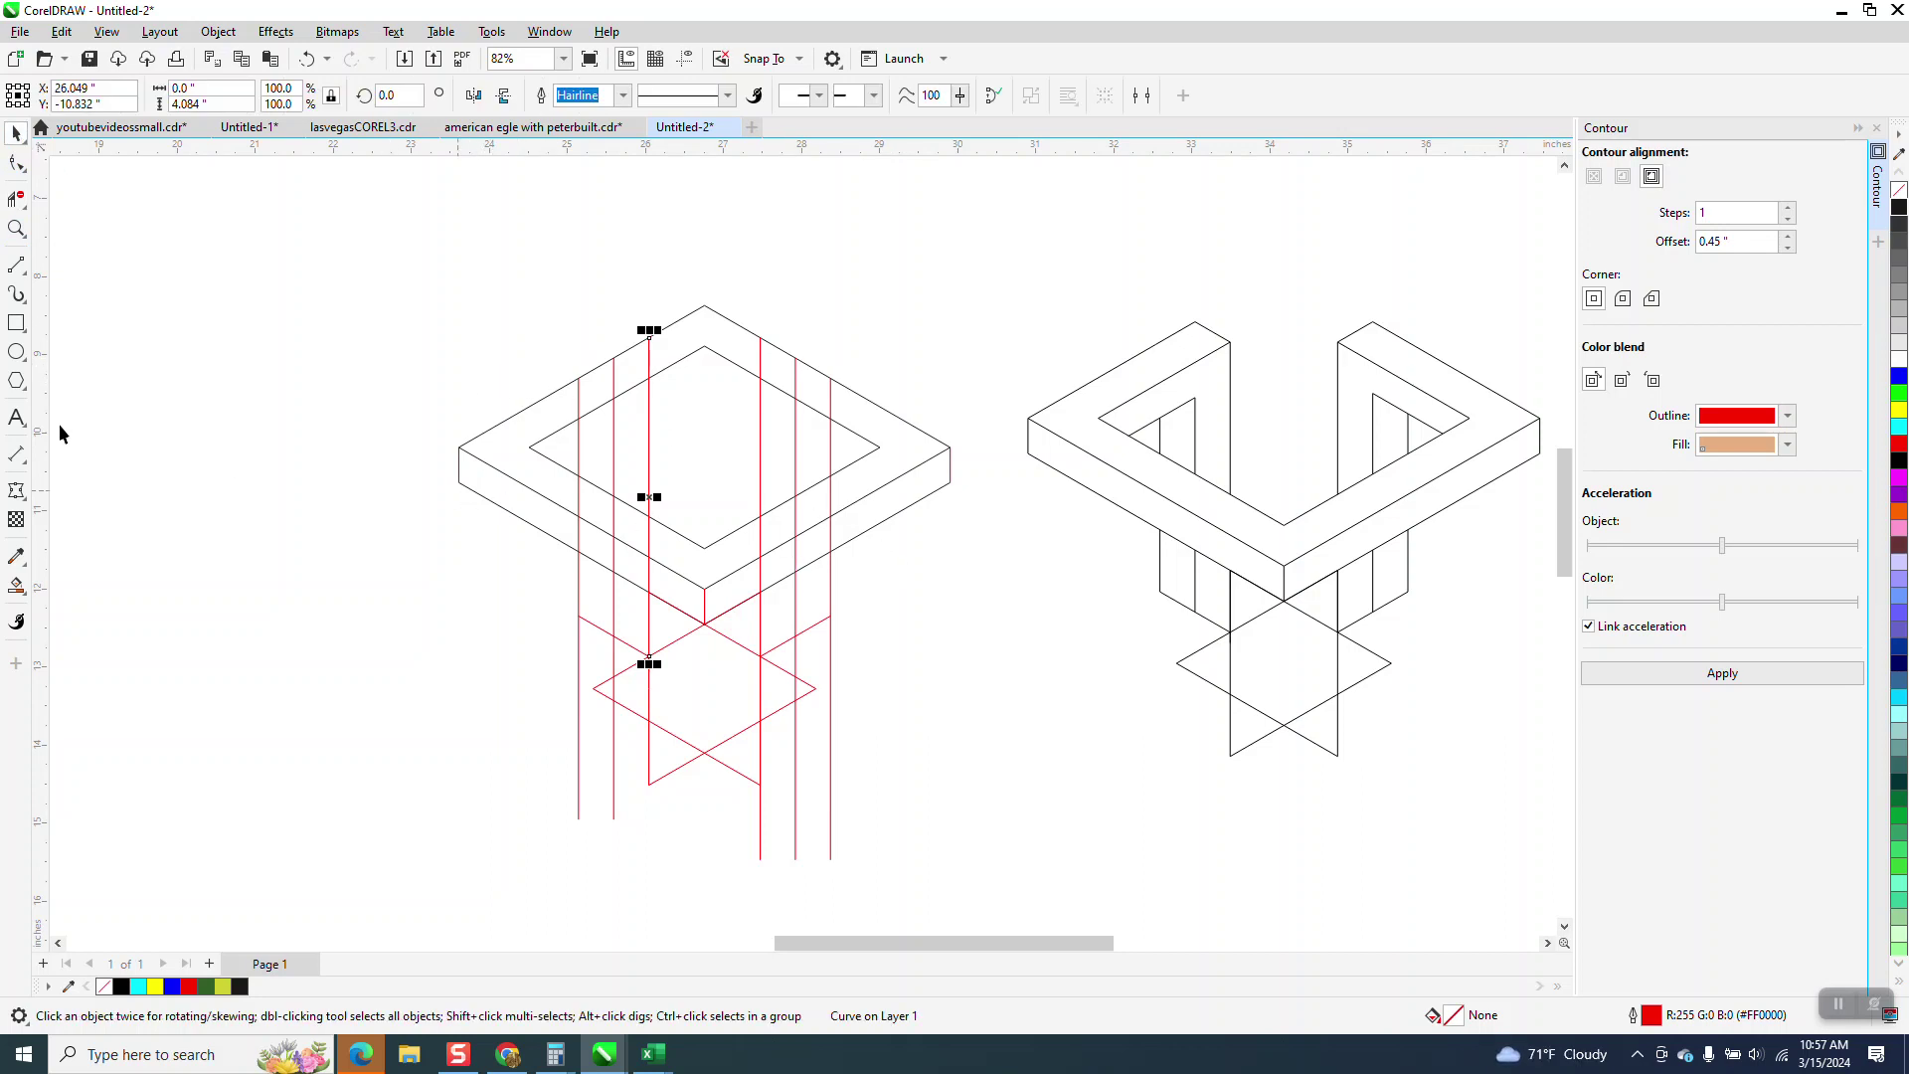
# Draw a two-point line about 2.6 inches long on the inner rhombus's upper-left edge and move its midpoint onto the nearby vertical line
pyautogui.click(24, 272)
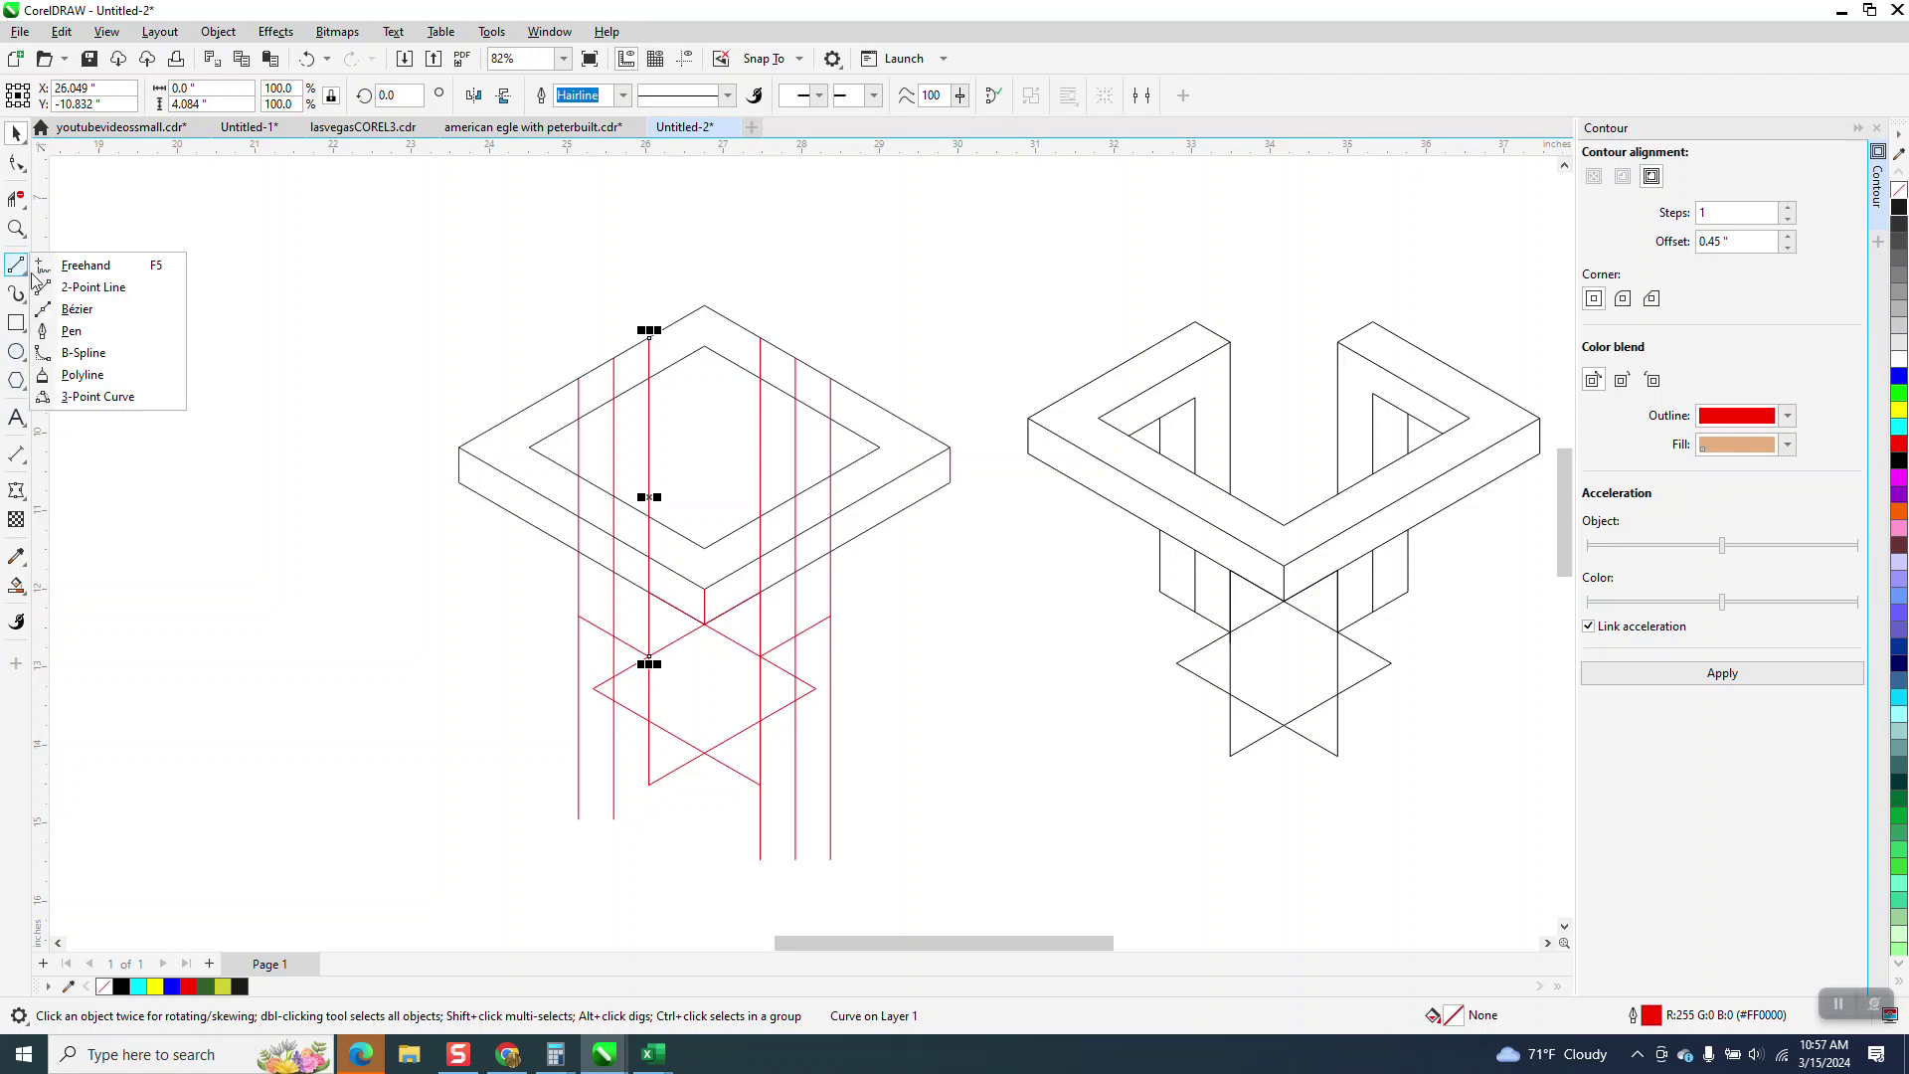
pyautogui.click(99, 287)
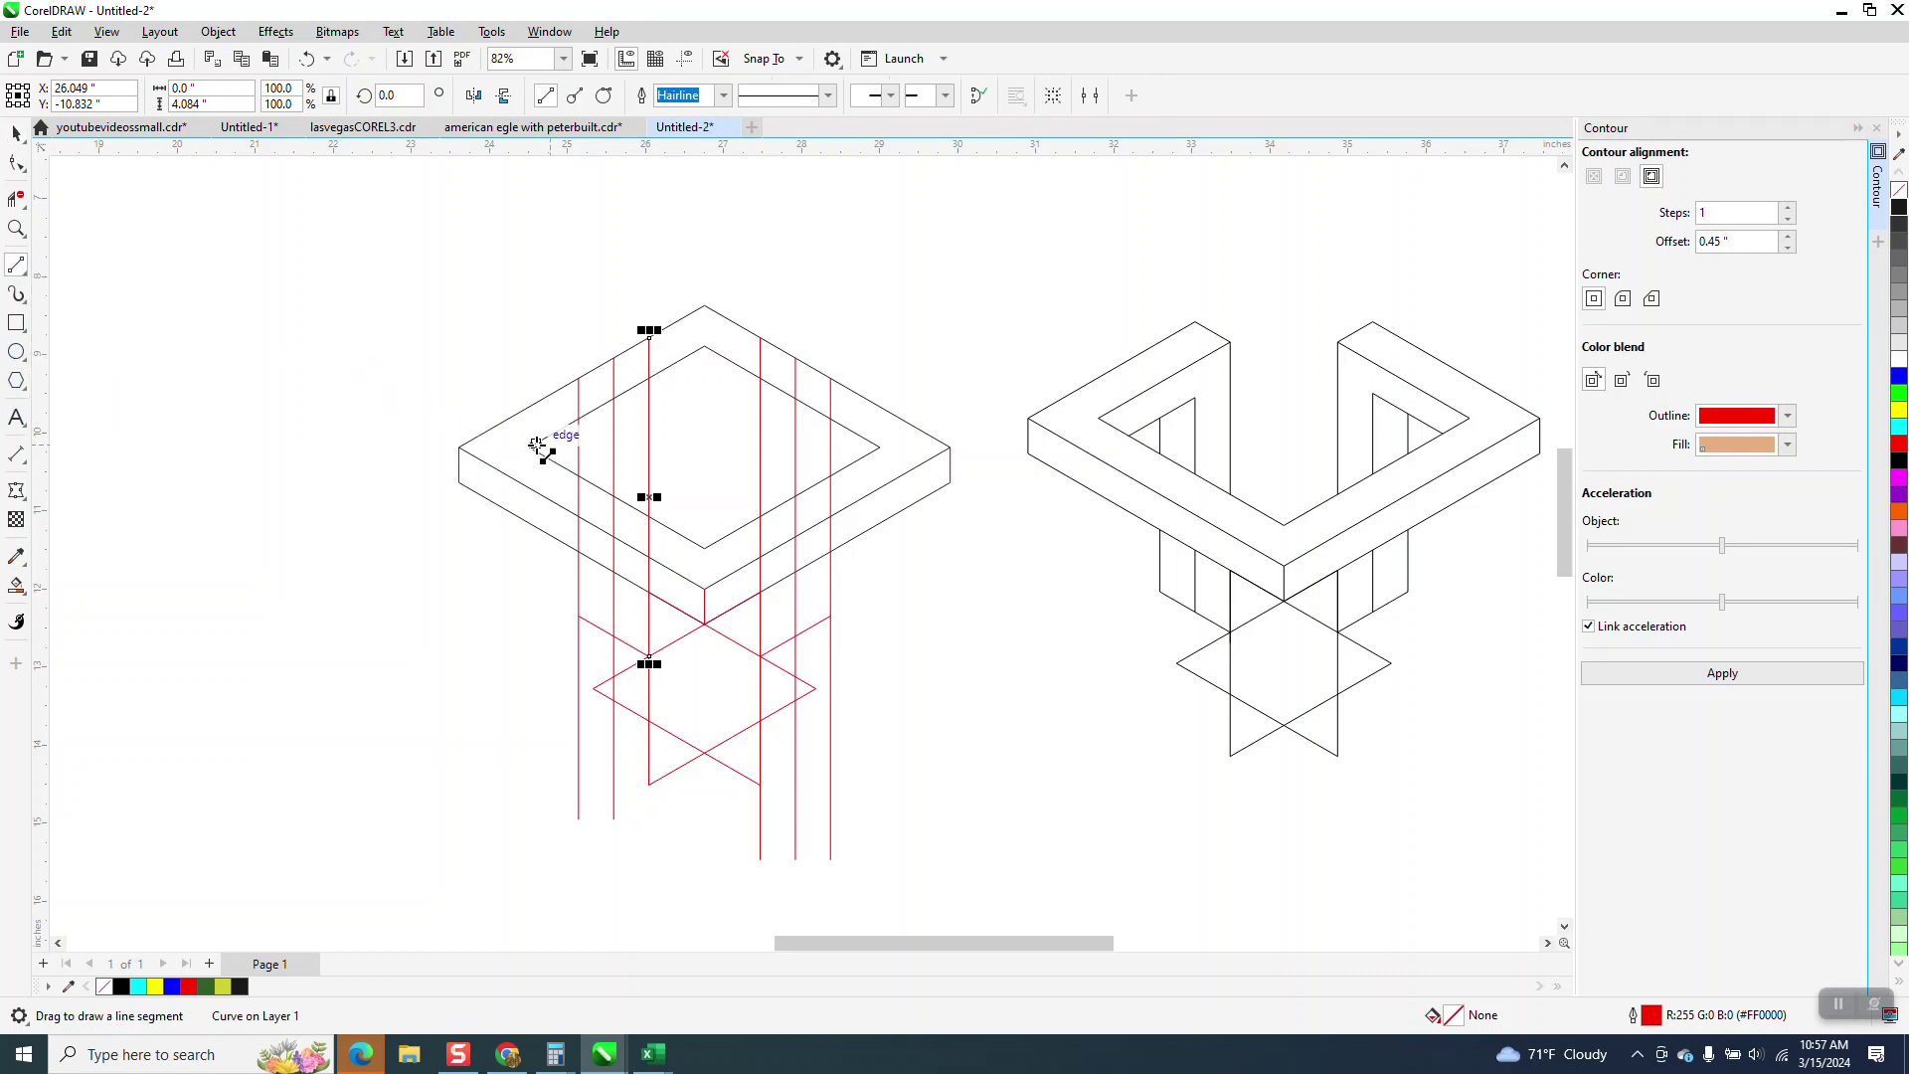
pyautogui.moveTo(530, 447); pyautogui.dragTo(706, 344)
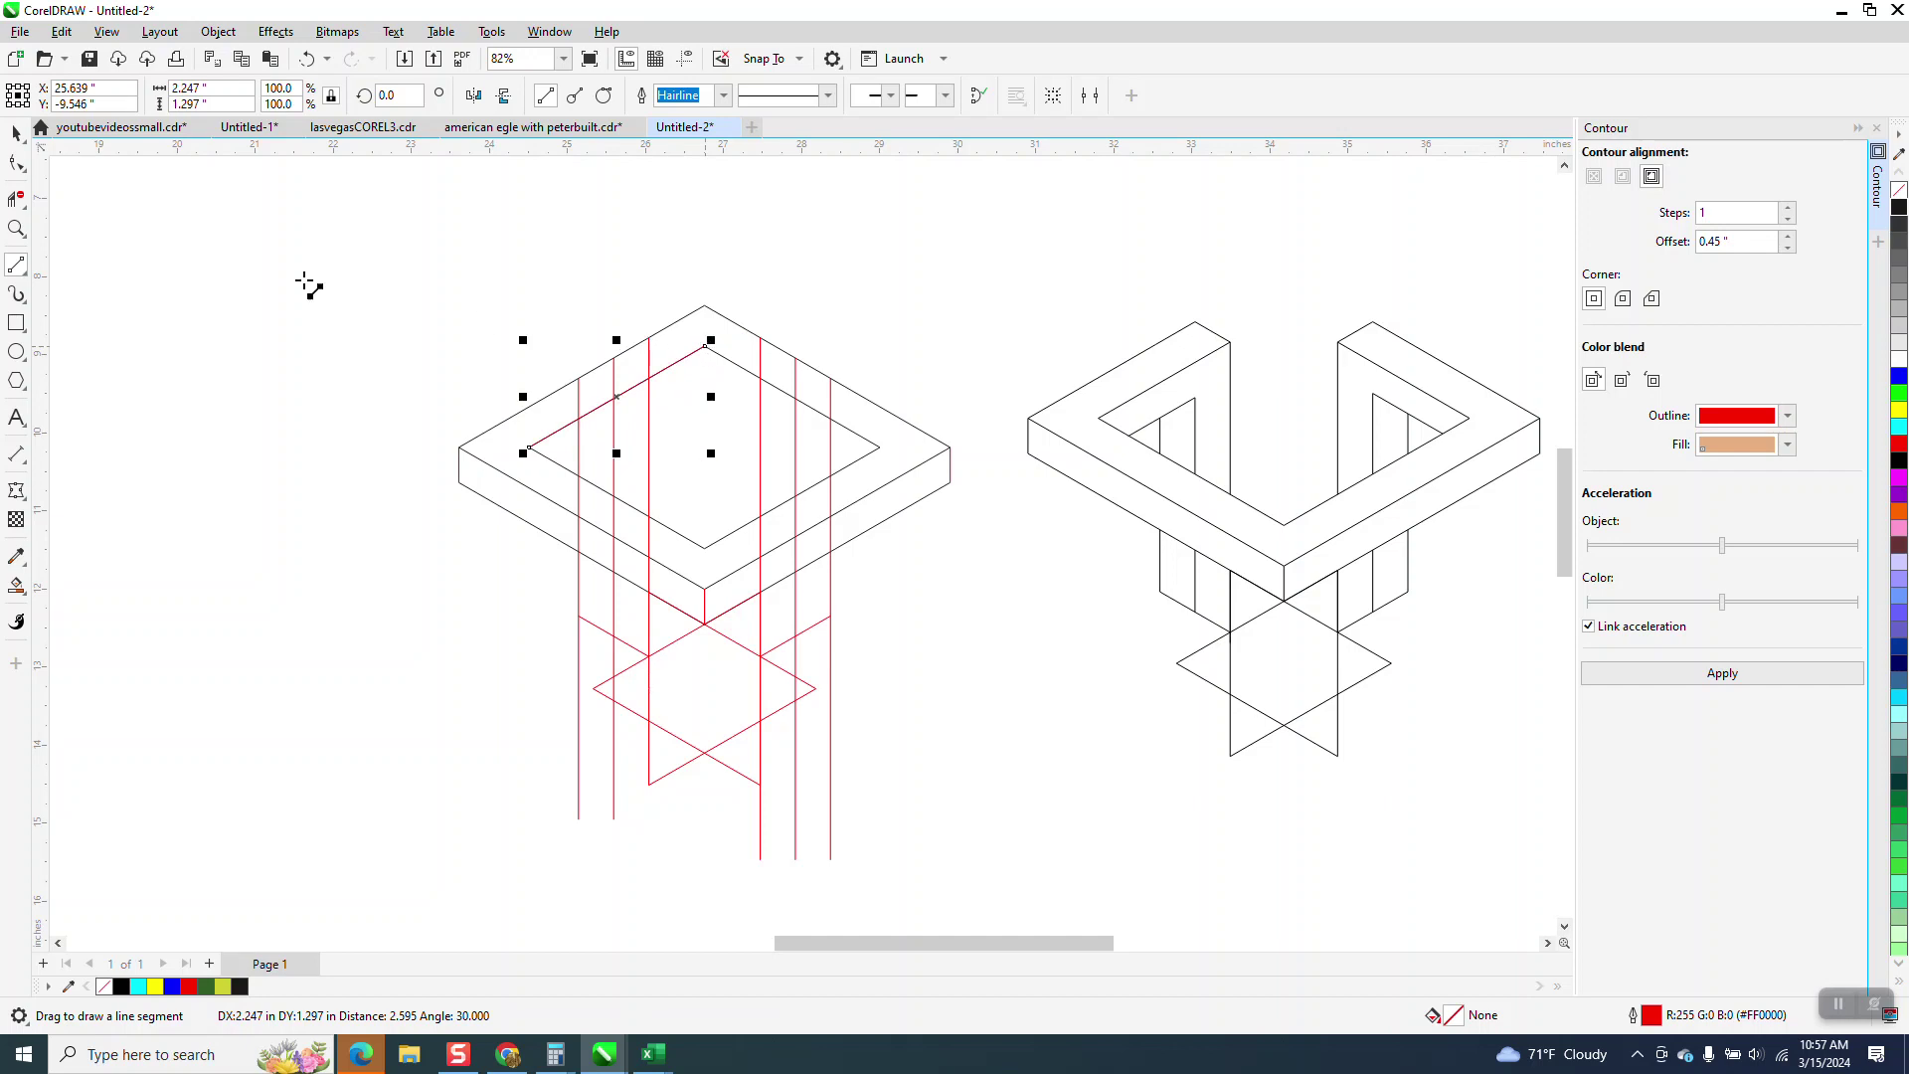
pyautogui.click(17, 134)
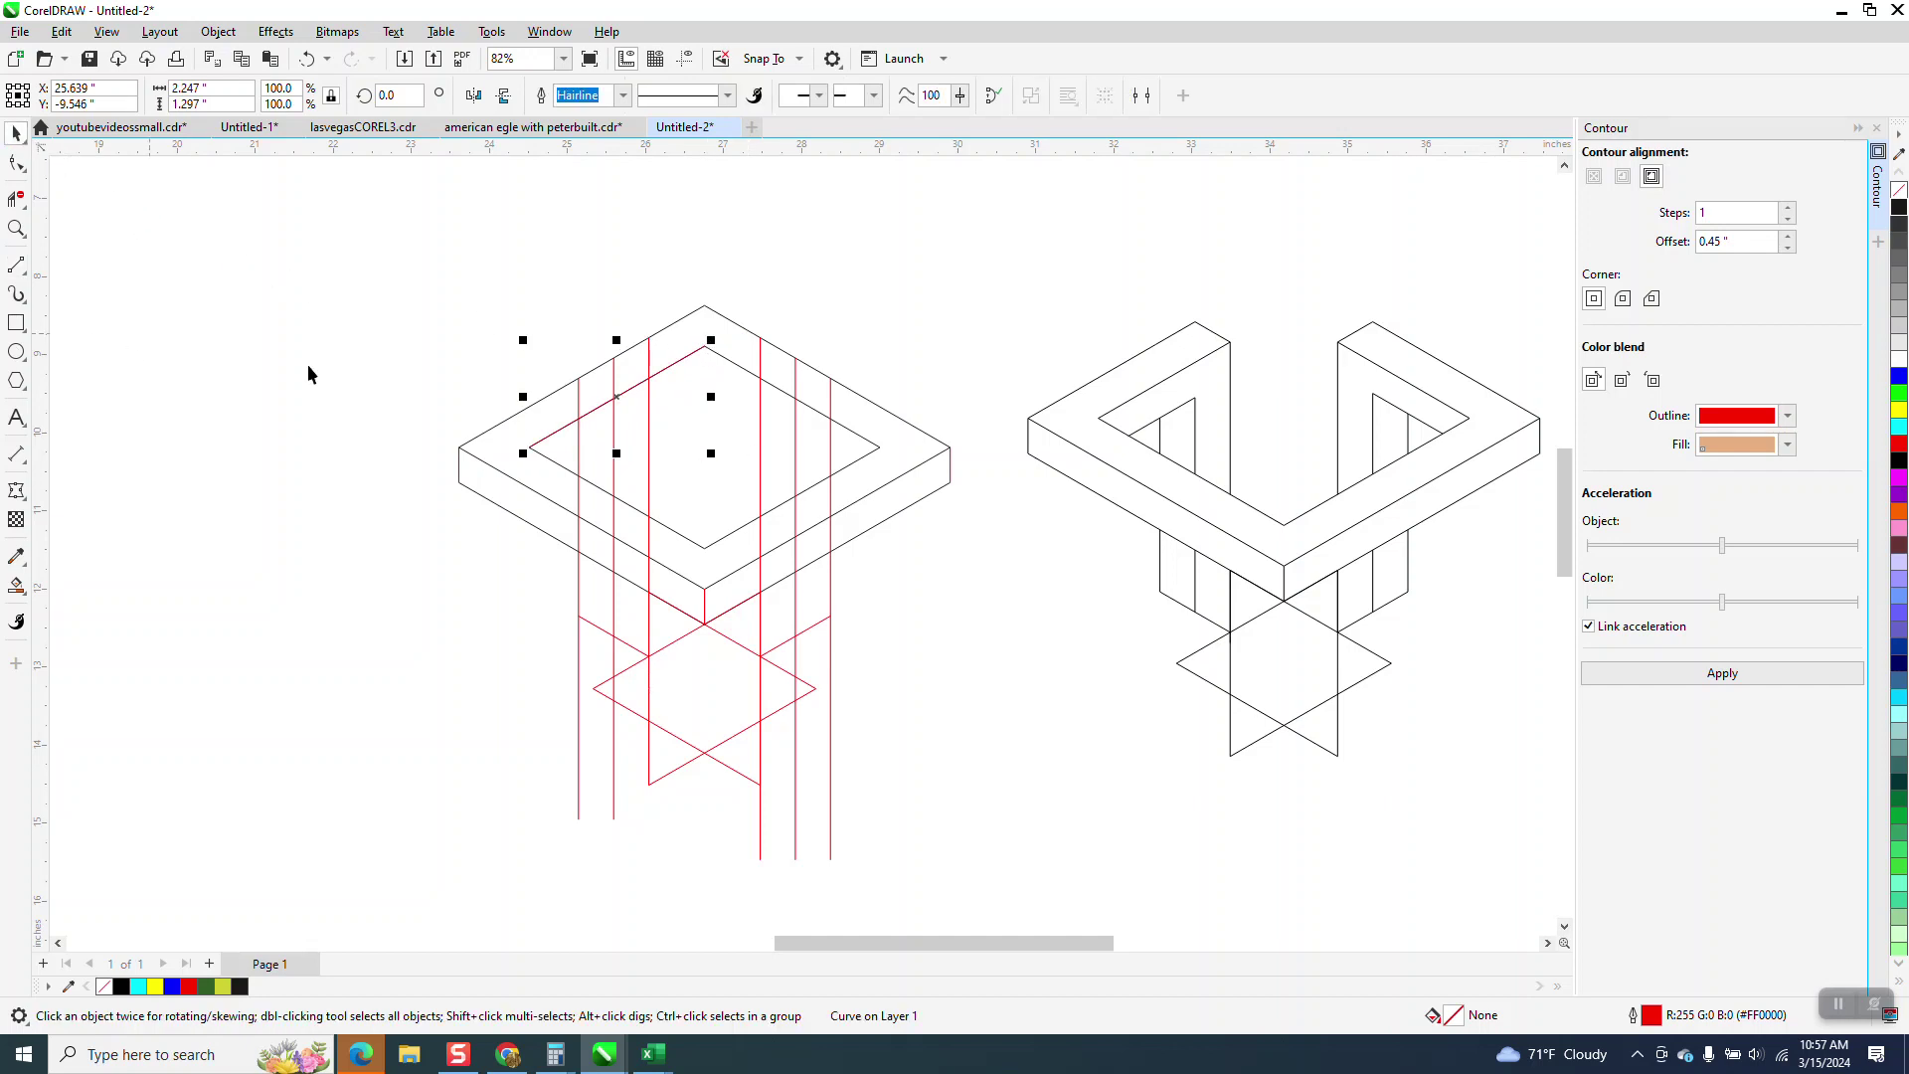
pyautogui.moveTo(616, 398); pyautogui.dragTo(647, 422)
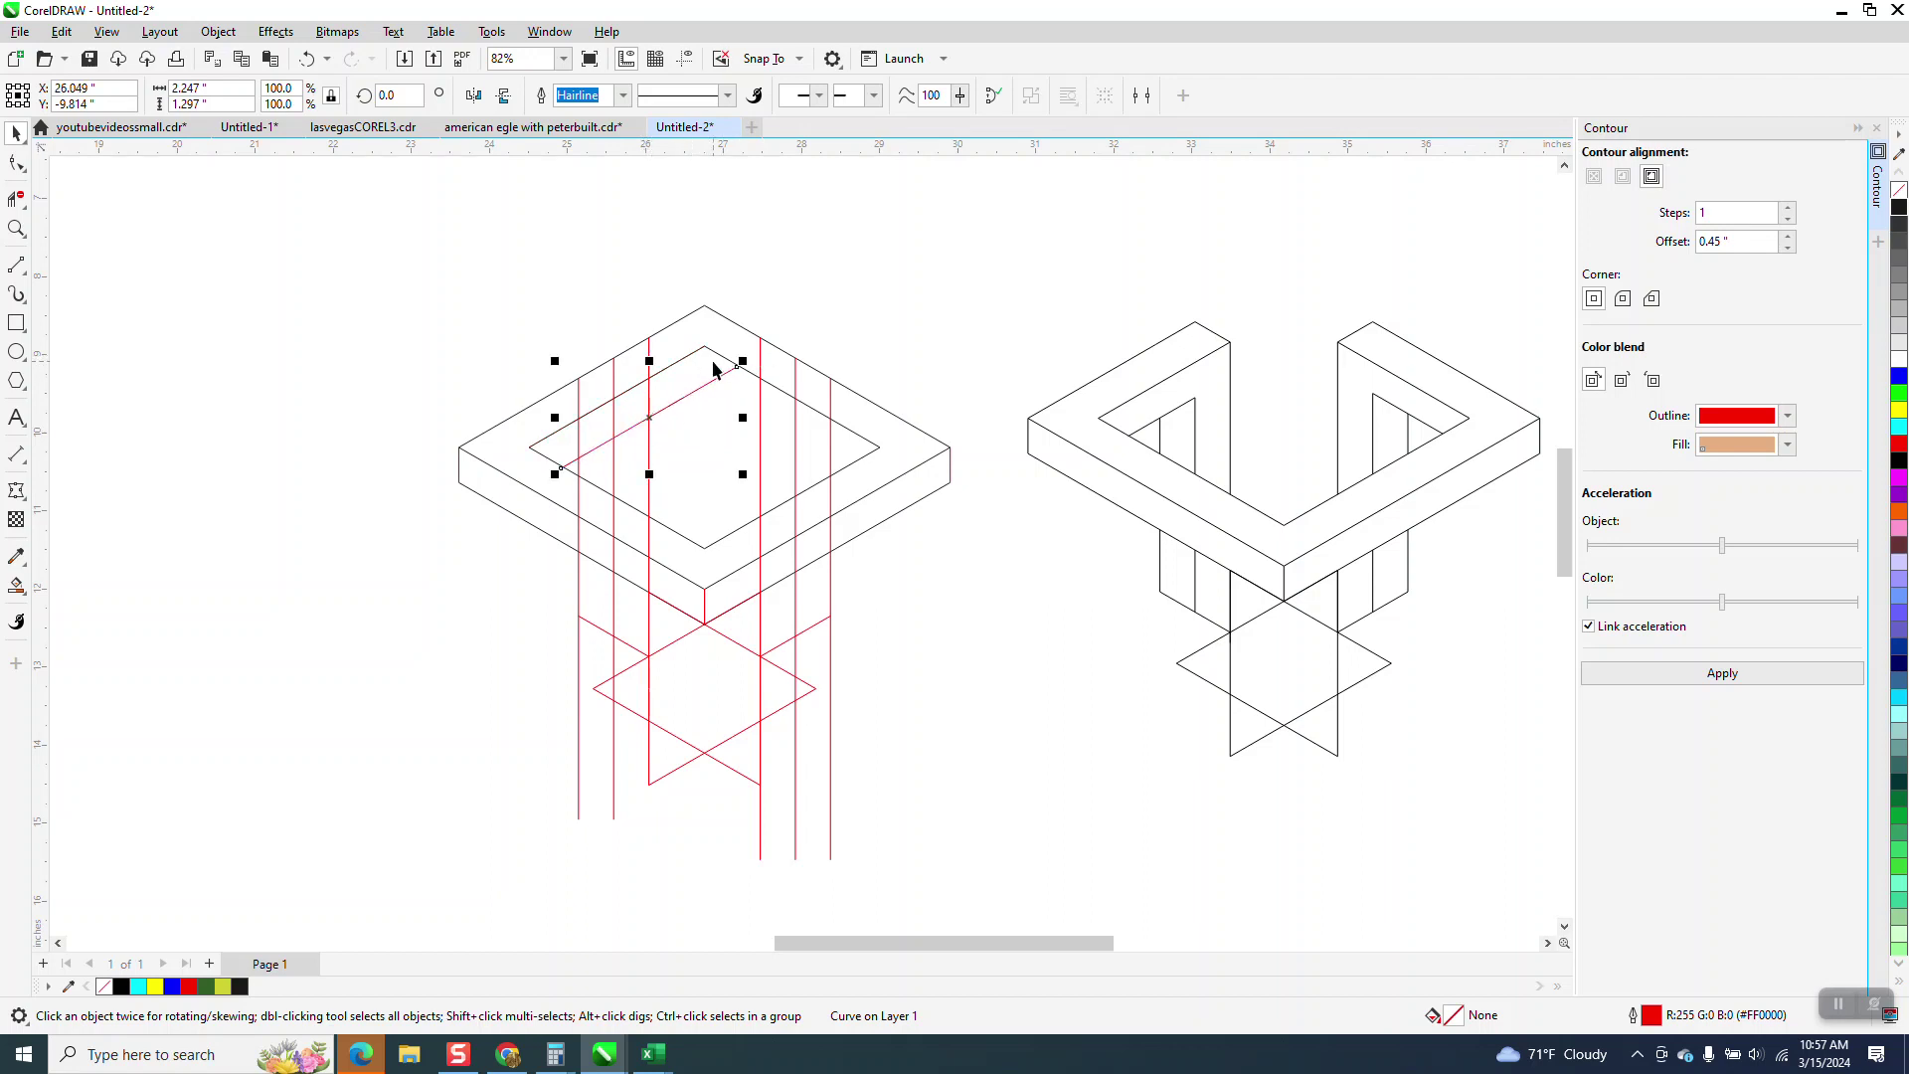
# Draw a vertical two-point line about 2.6 inches long joining the bottom and top corners of the inner rhombus
pyautogui.click(17, 229)
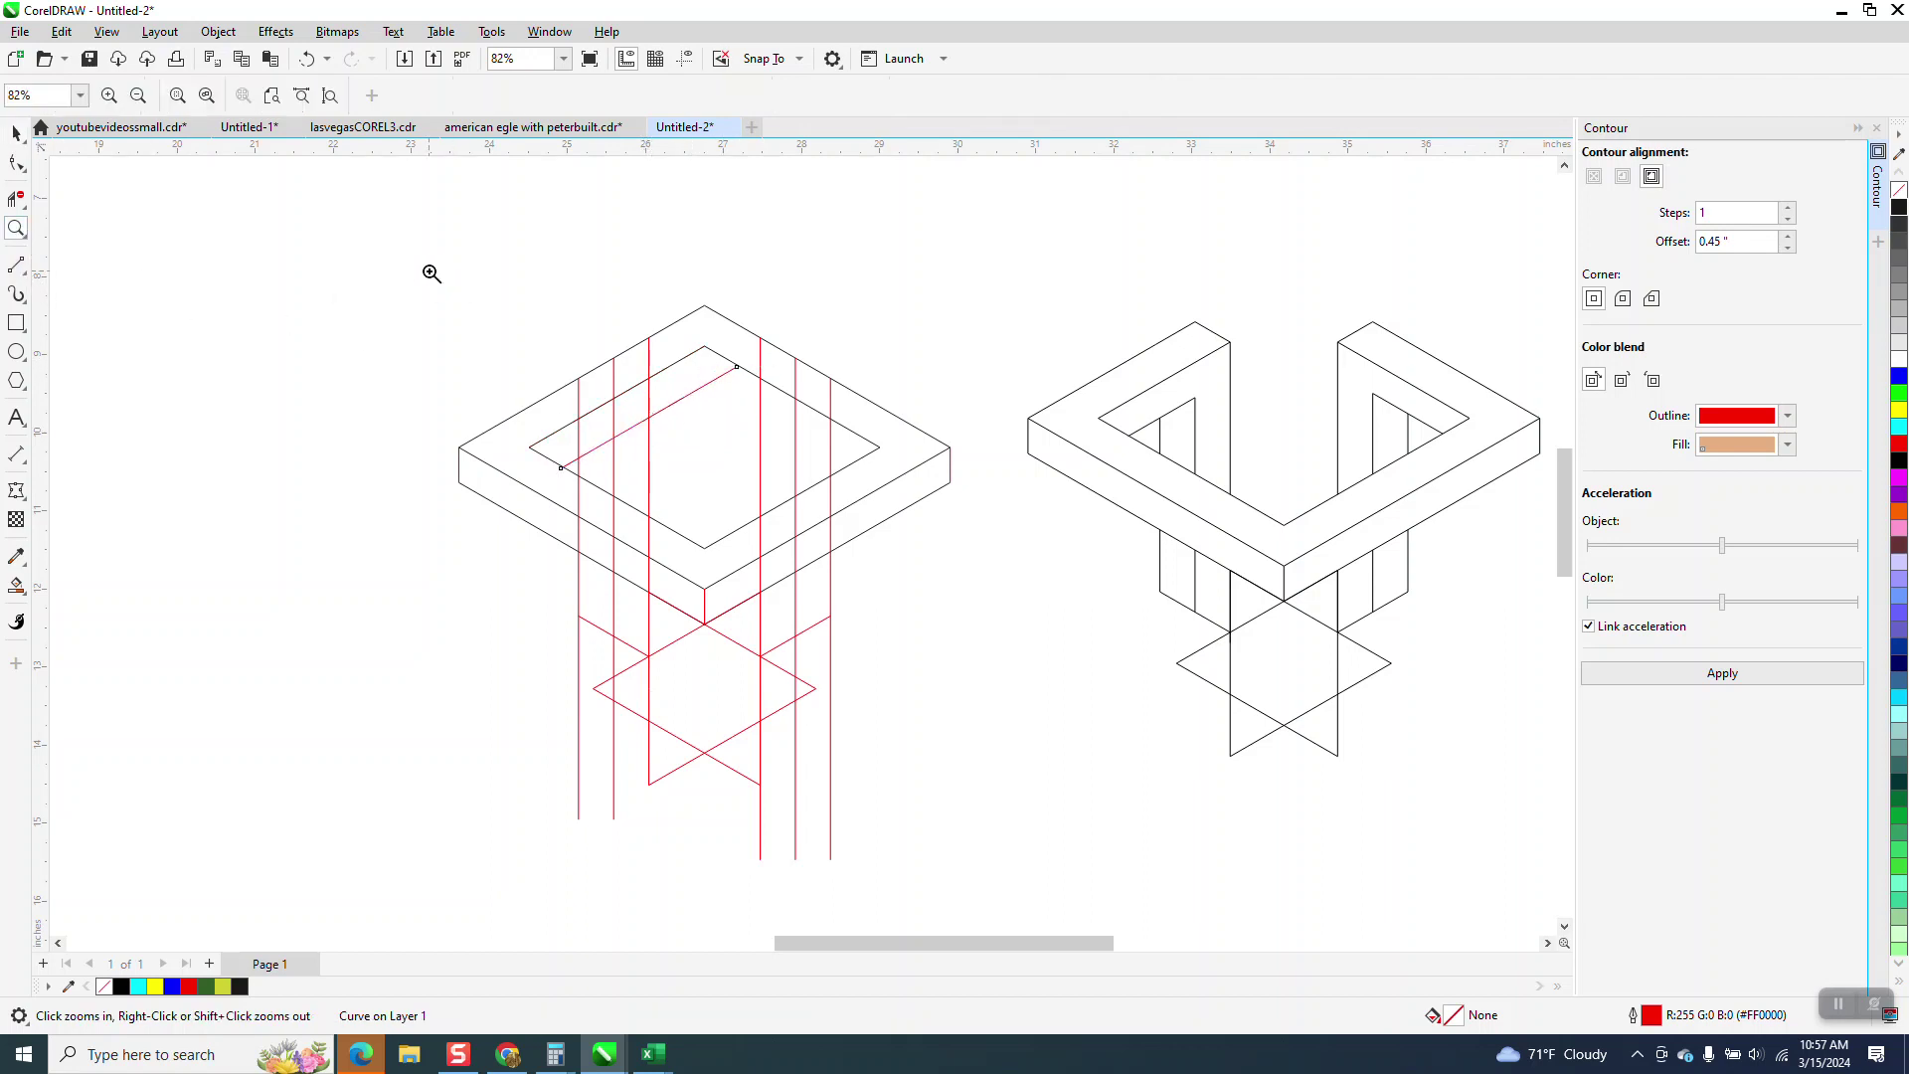
pyautogui.click(1127, 763)
pyautogui.click(17, 264)
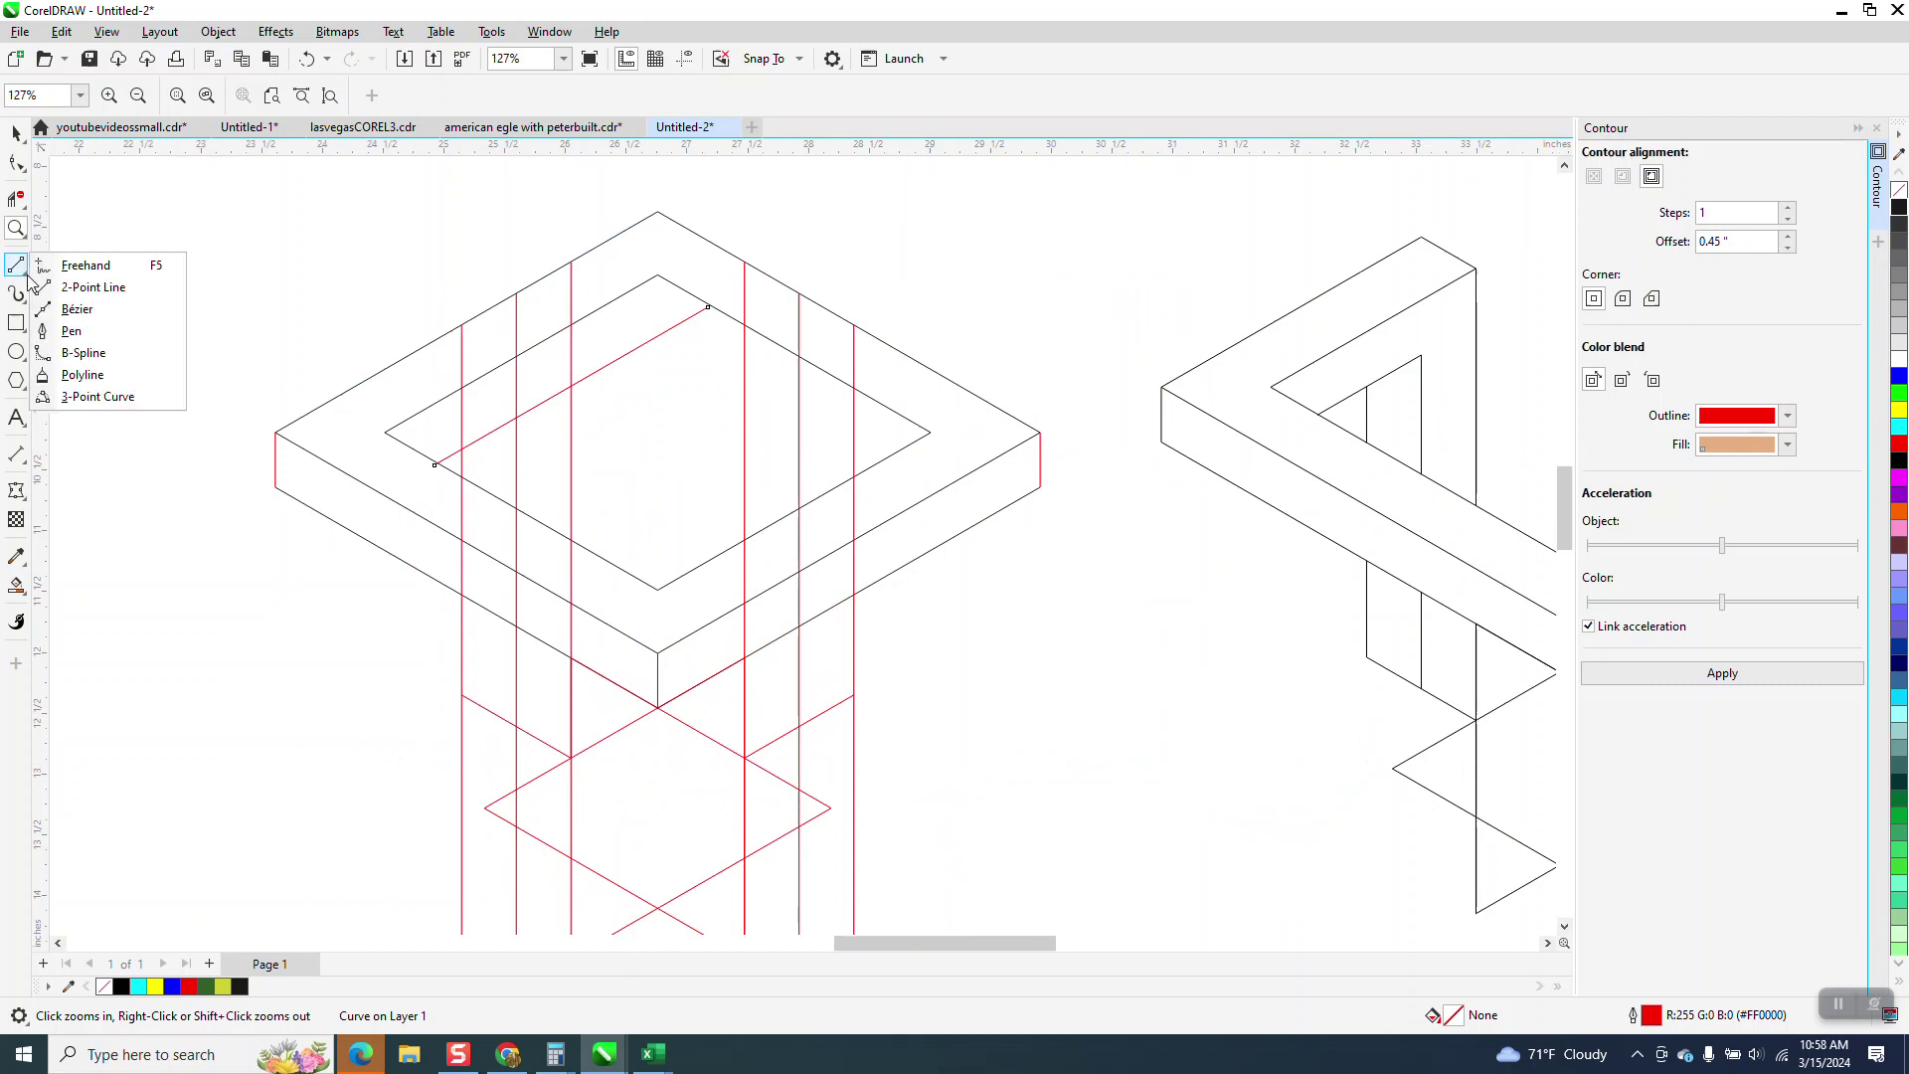
pyautogui.click(94, 291)
pyautogui.moveTo(659, 589); pyautogui.dragTo(657, 276)
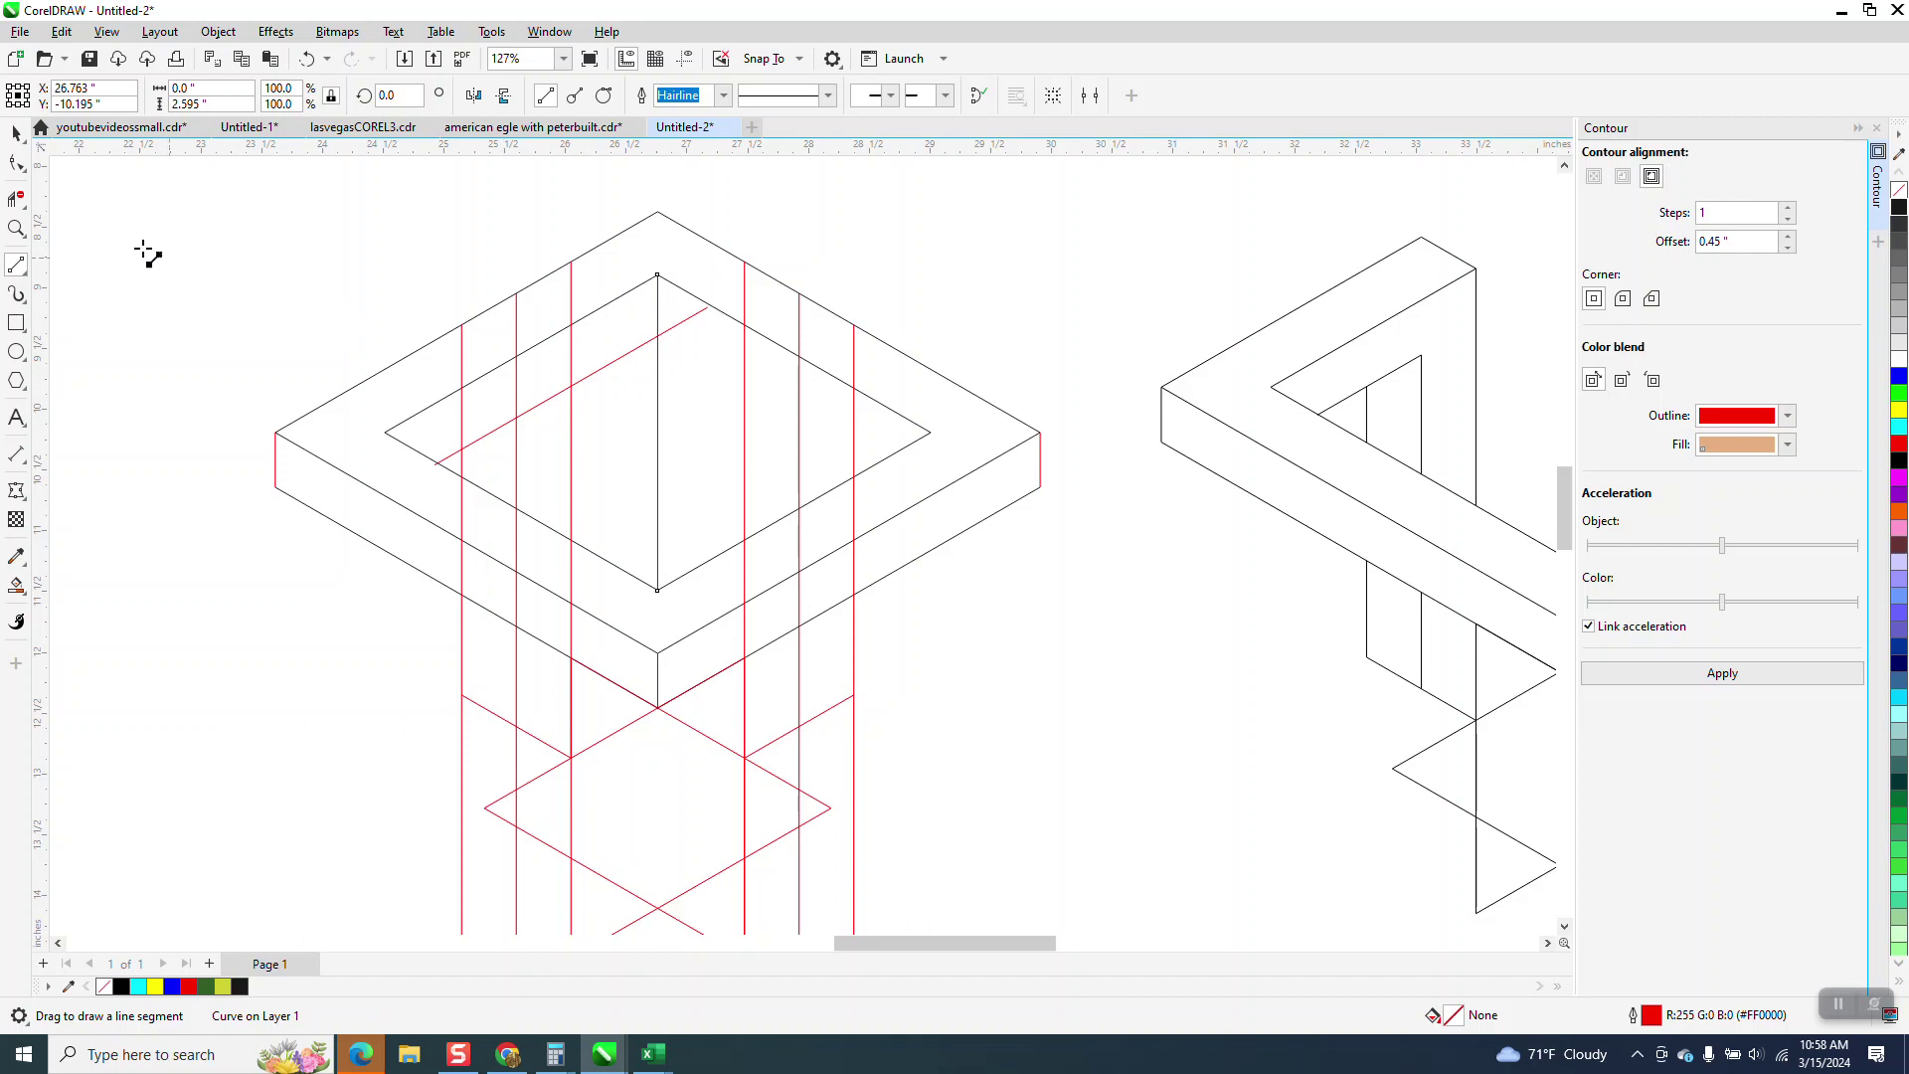
pyautogui.click(18, 267)
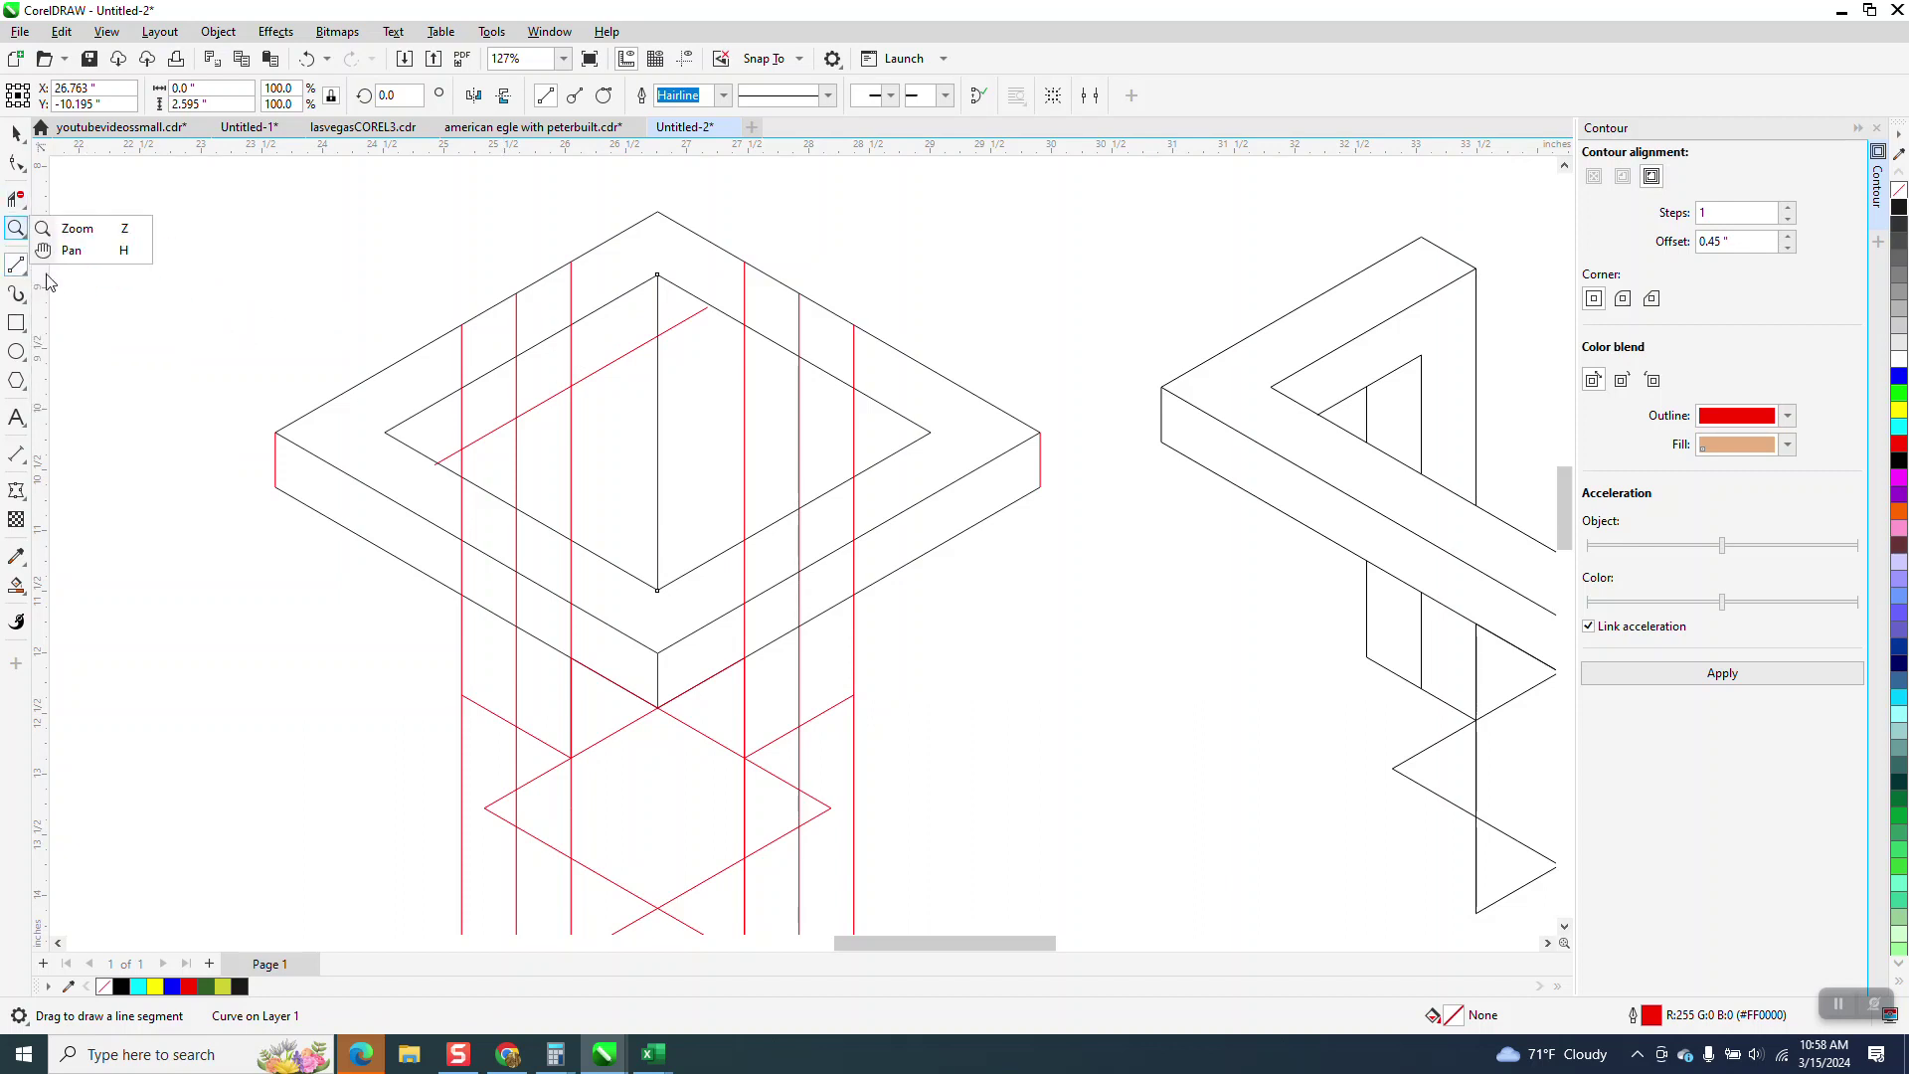
# Create a horizontally mirrored copy of the inner diagonal line and place it across the original near the rhombus's vertical centre line
pyautogui.click(16, 132)
pyautogui.click(600, 370)
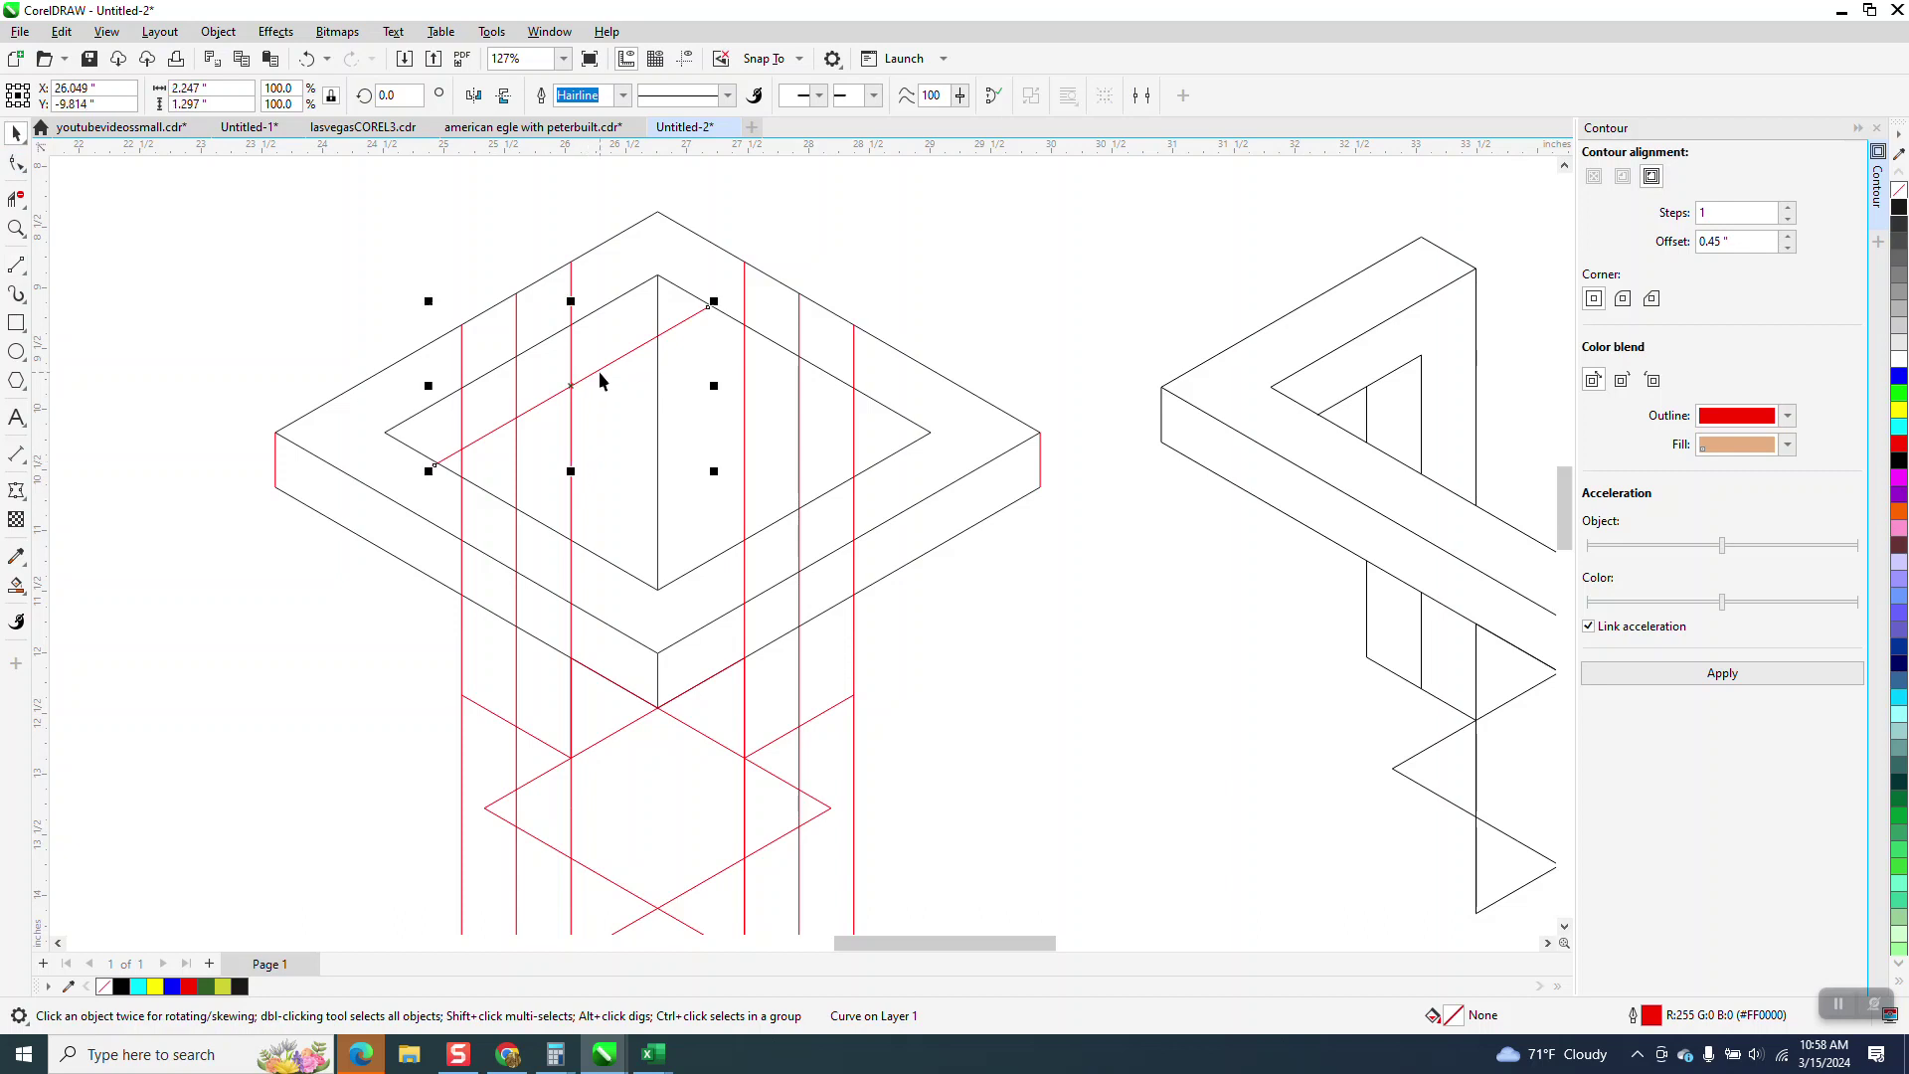
pyautogui.click(474, 97)
pyautogui.moveTo(573, 387); pyautogui.dragTo(730, 378)
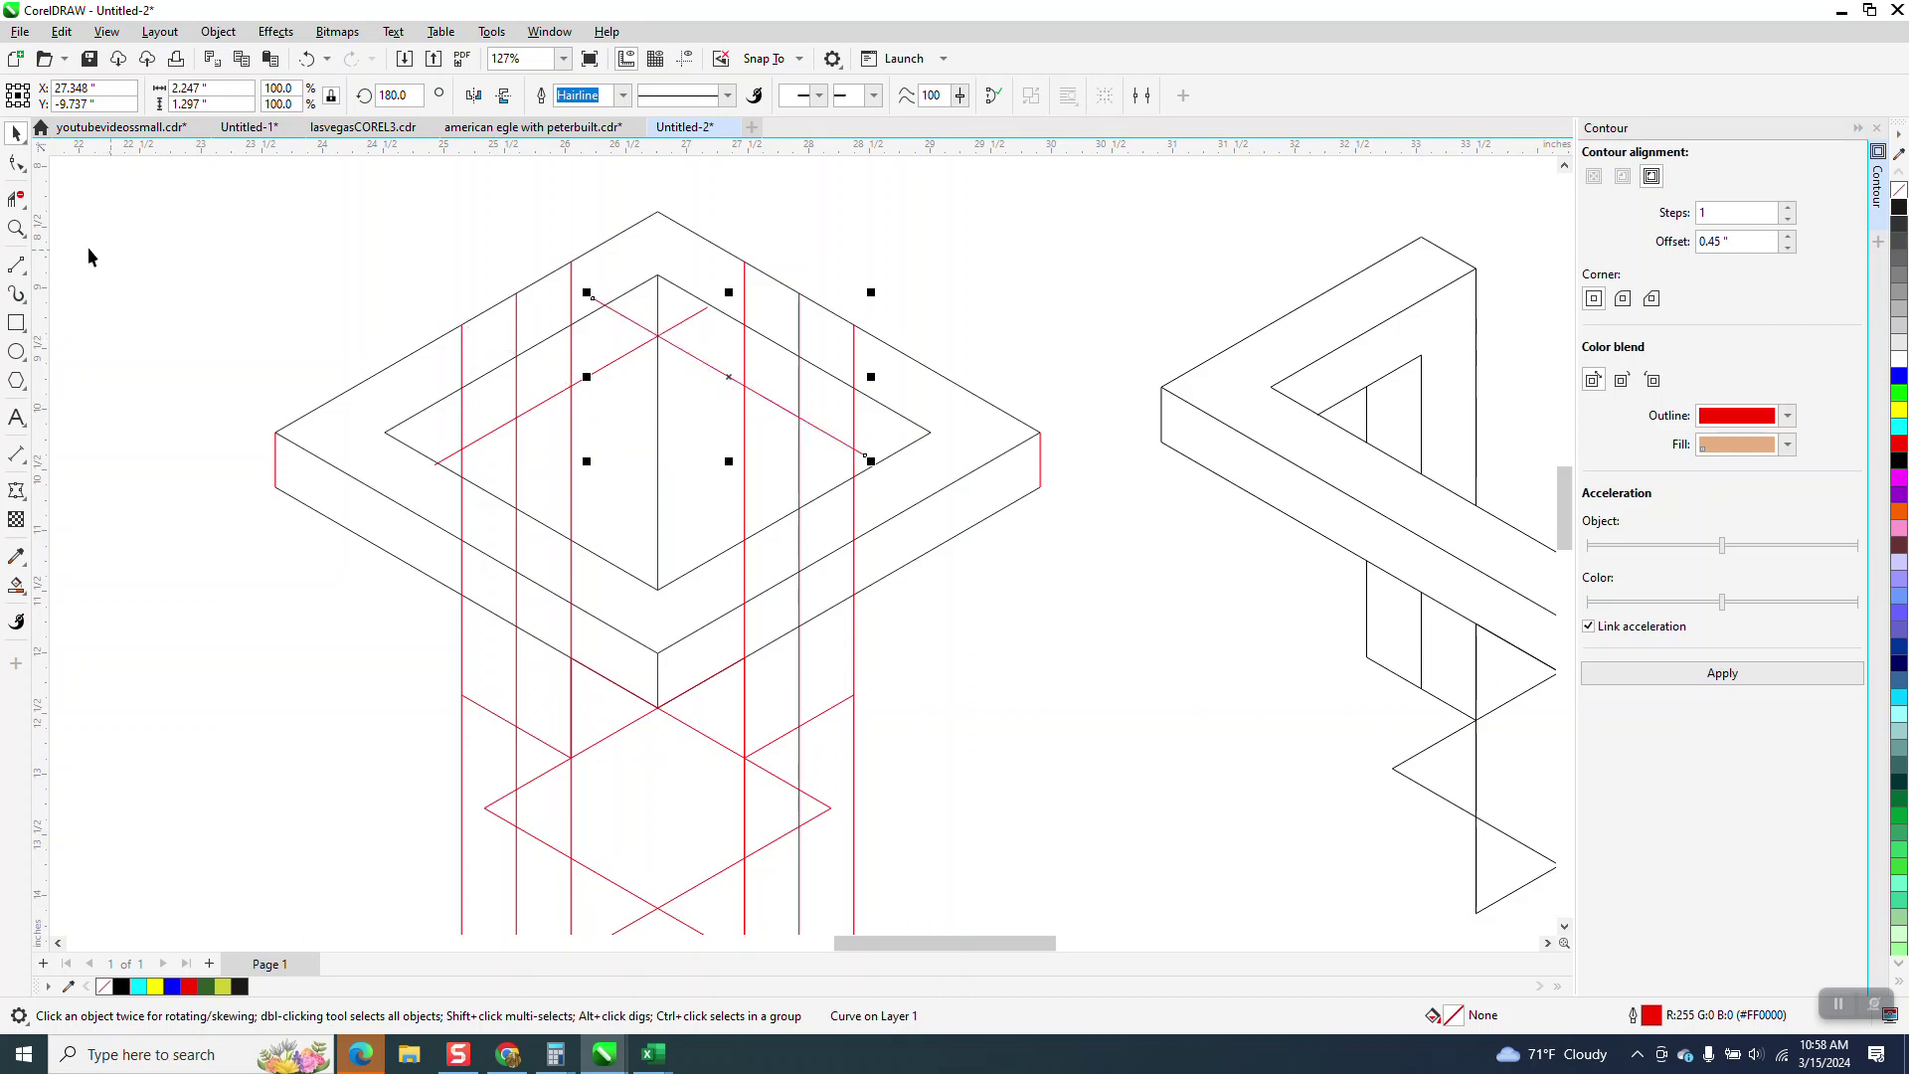
# Fine-position the mirrored diagonal so both diagonals cross exactly on the rhombus's vertical centre line
pyautogui.click(16, 228)
pyautogui.moveTo(606, 291); pyautogui.dragTo(729, 400)
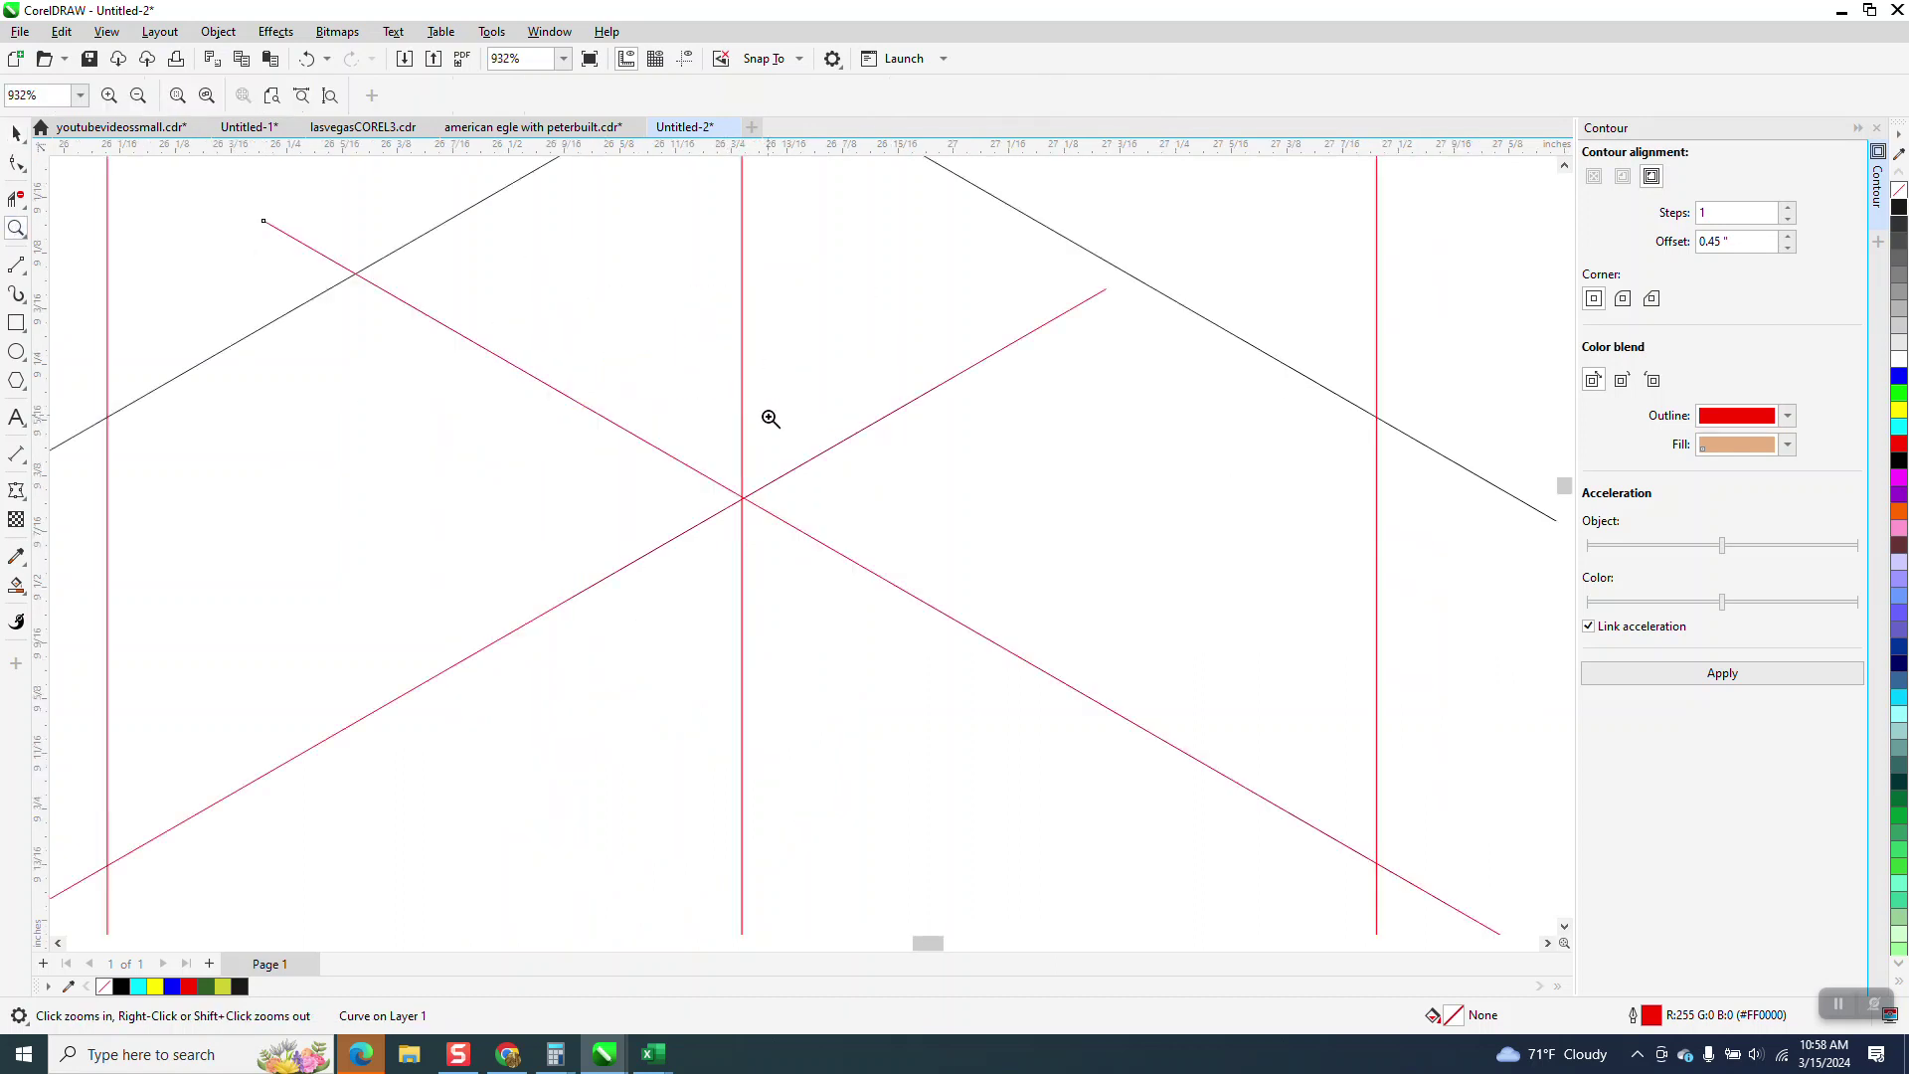
pyautogui.click(16, 132)
pyautogui.click(779, 515)
pyautogui.click(795, 523)
pyautogui.moveTo(790, 527); pyautogui.dragTo(788, 527)
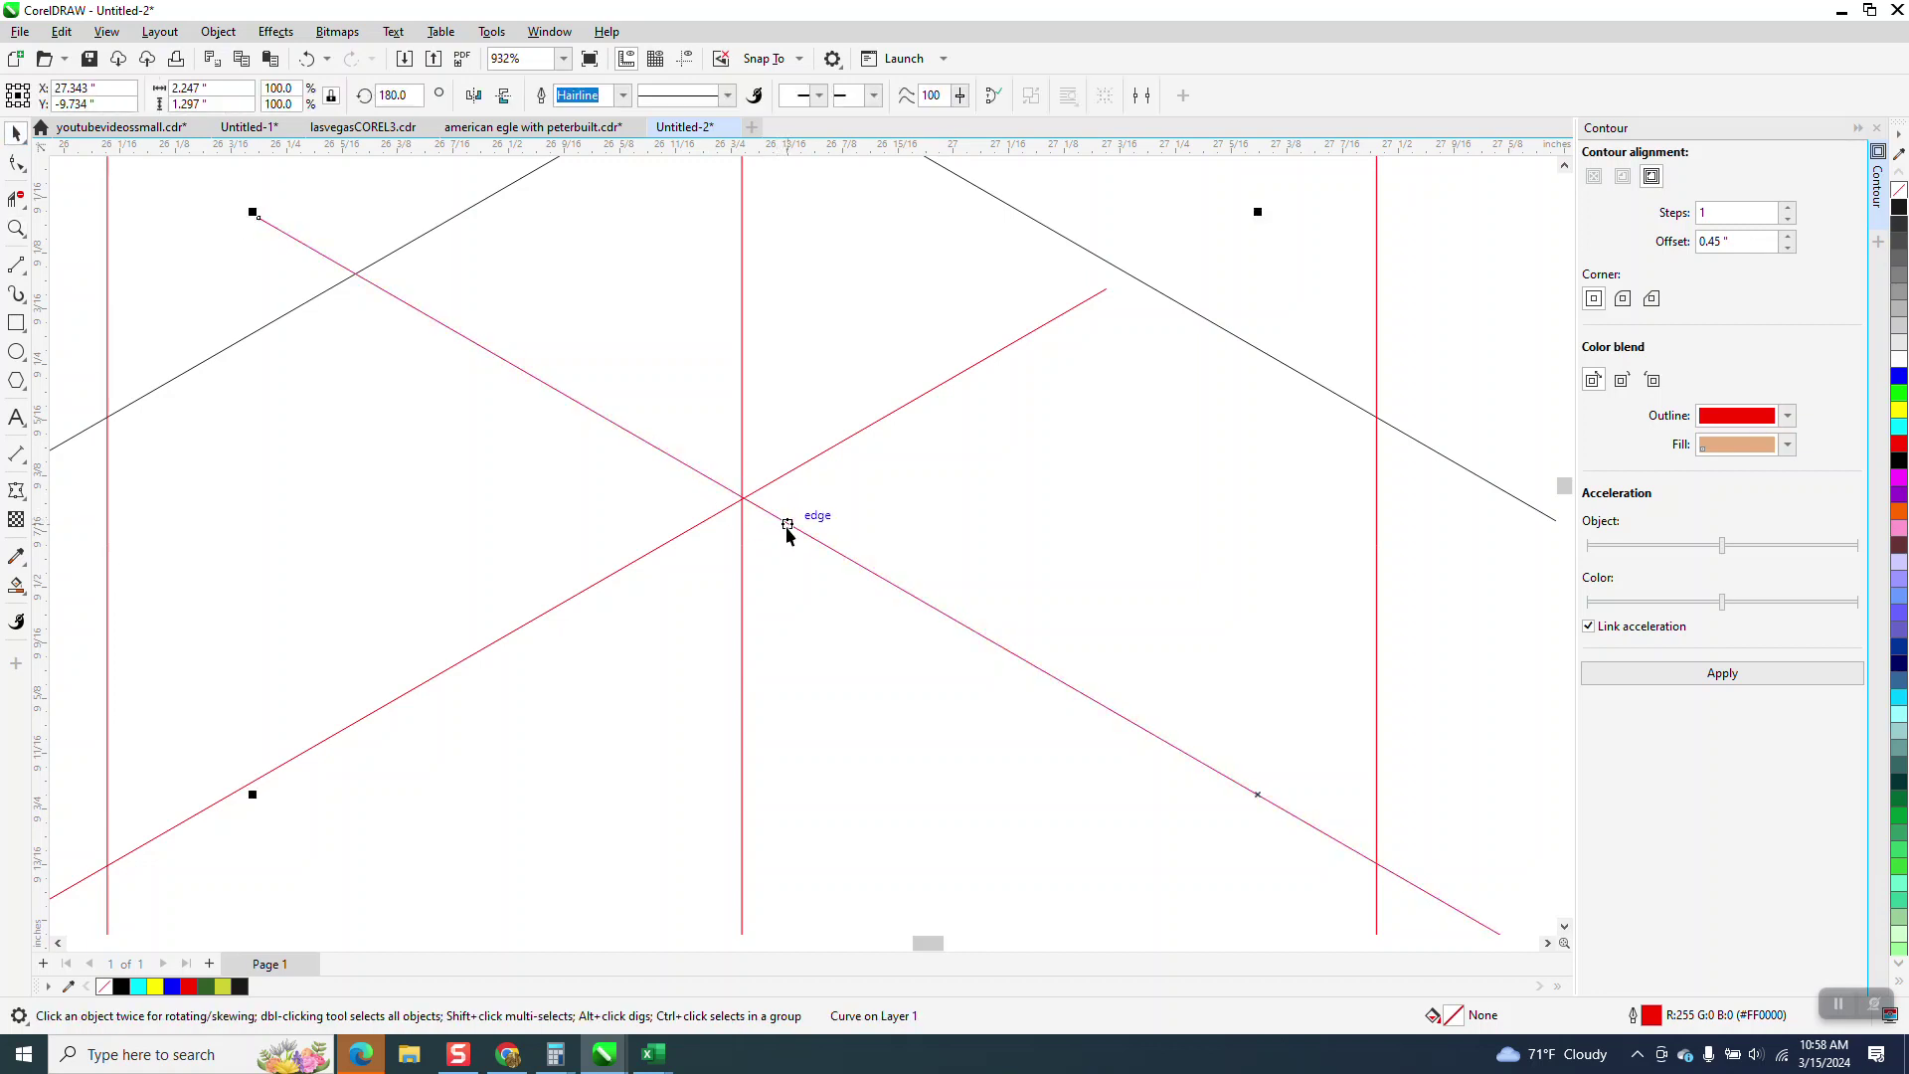
pyautogui.click(788, 527)
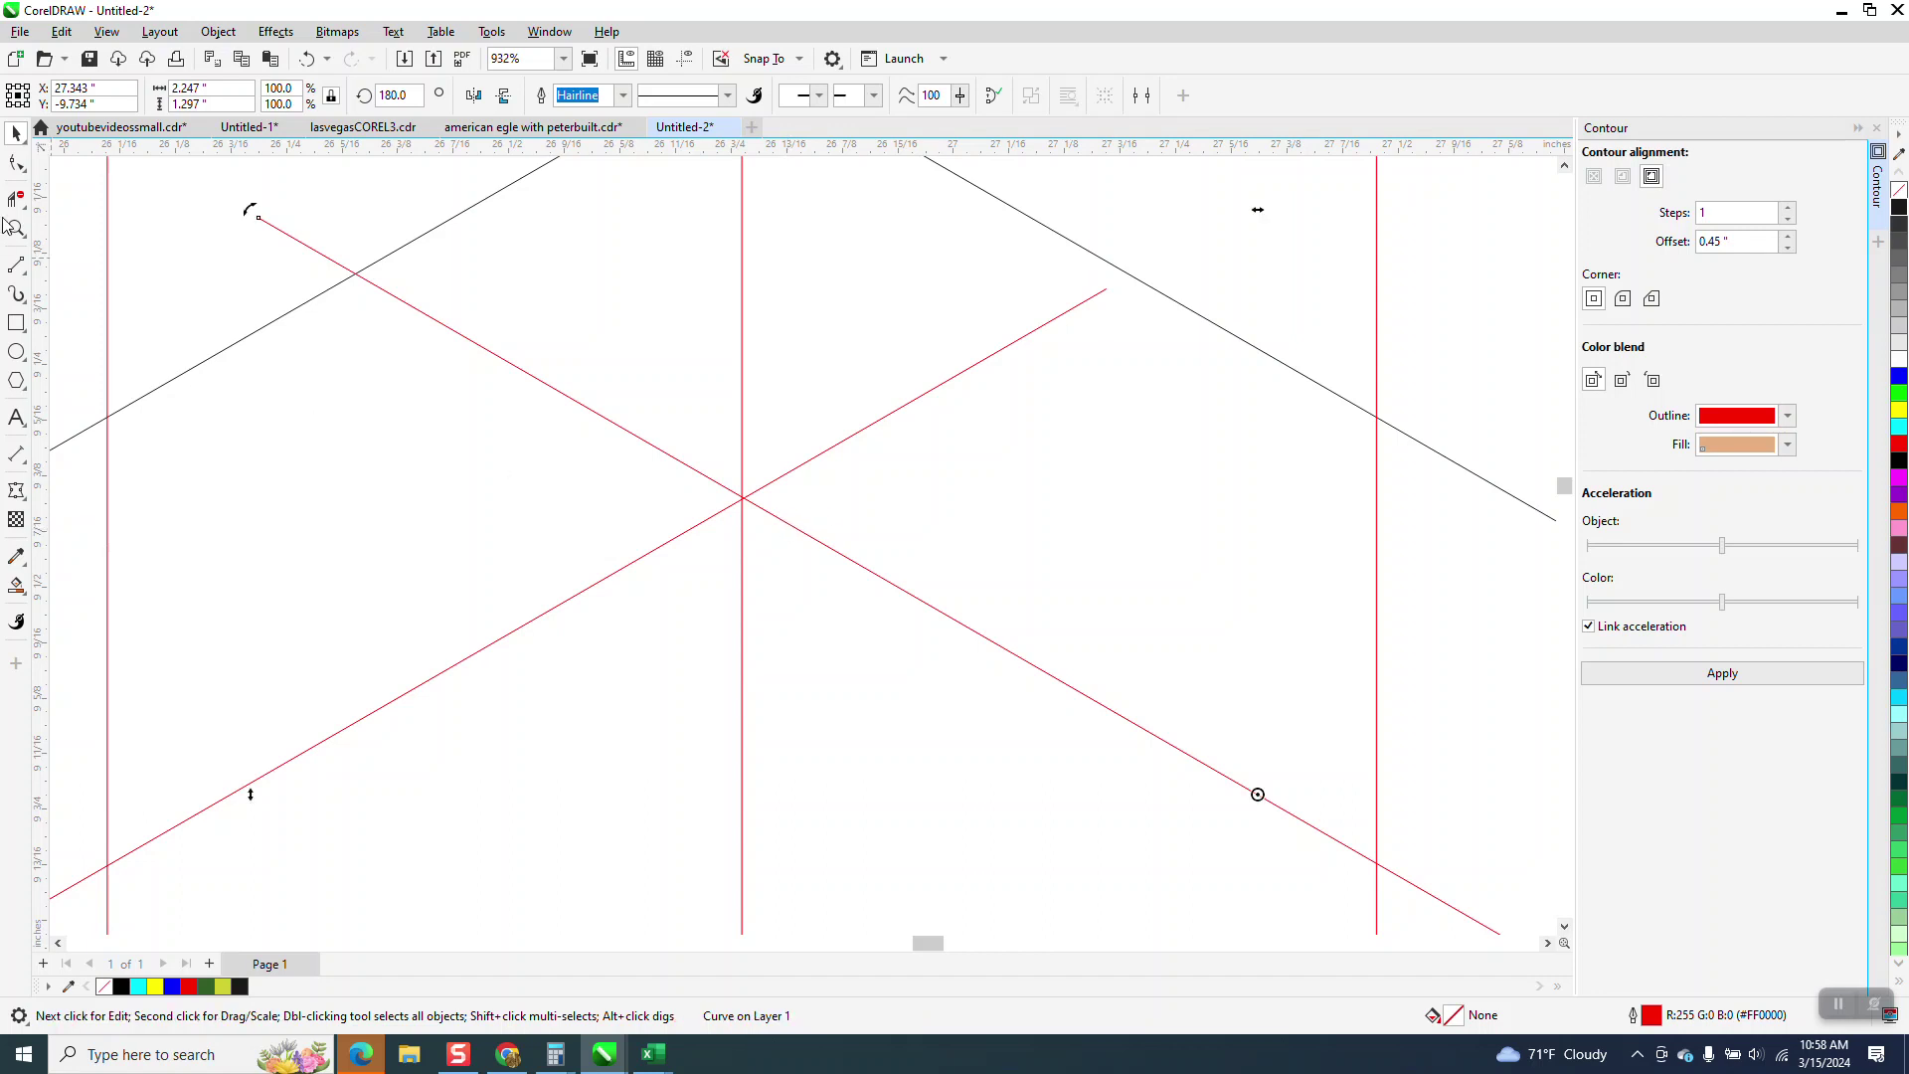
pyautogui.press('z')
pyautogui.moveTo(630, 430); pyautogui.dragTo(845, 581)
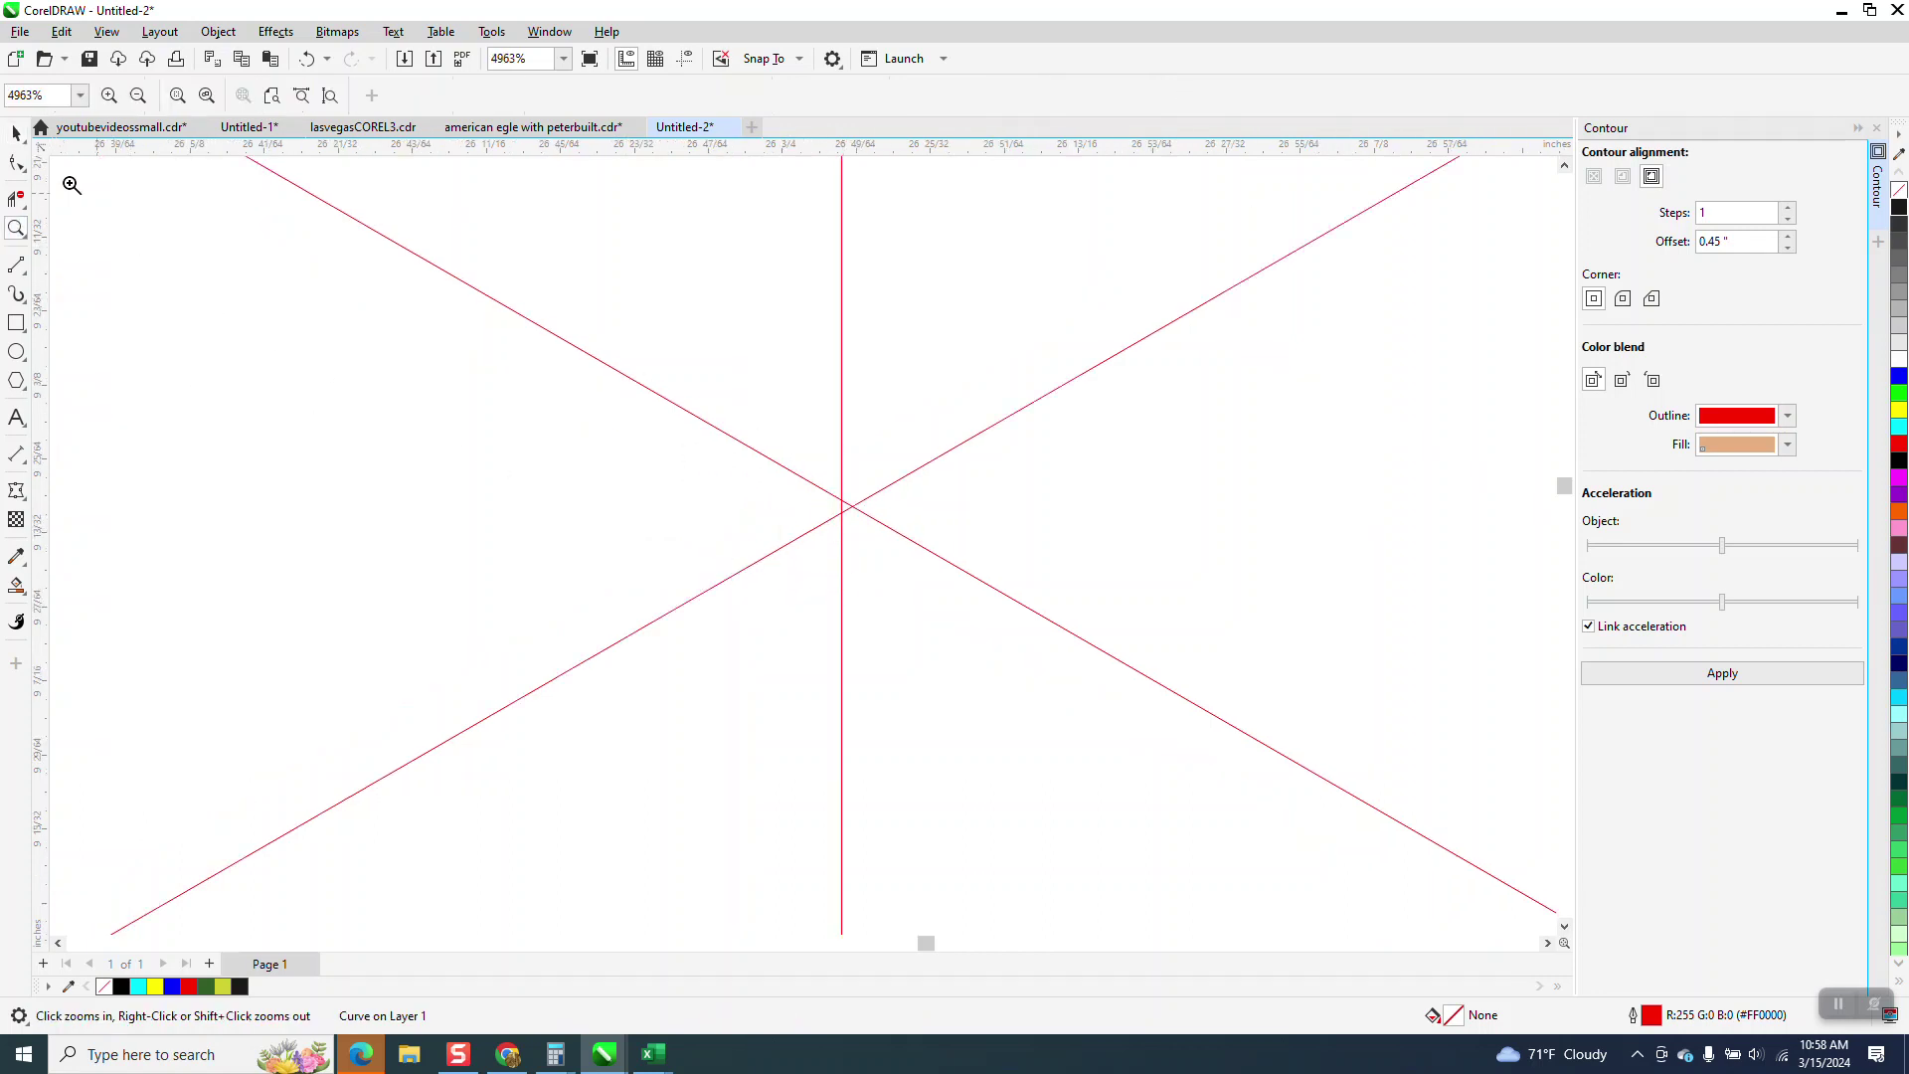
pyautogui.click(14, 136)
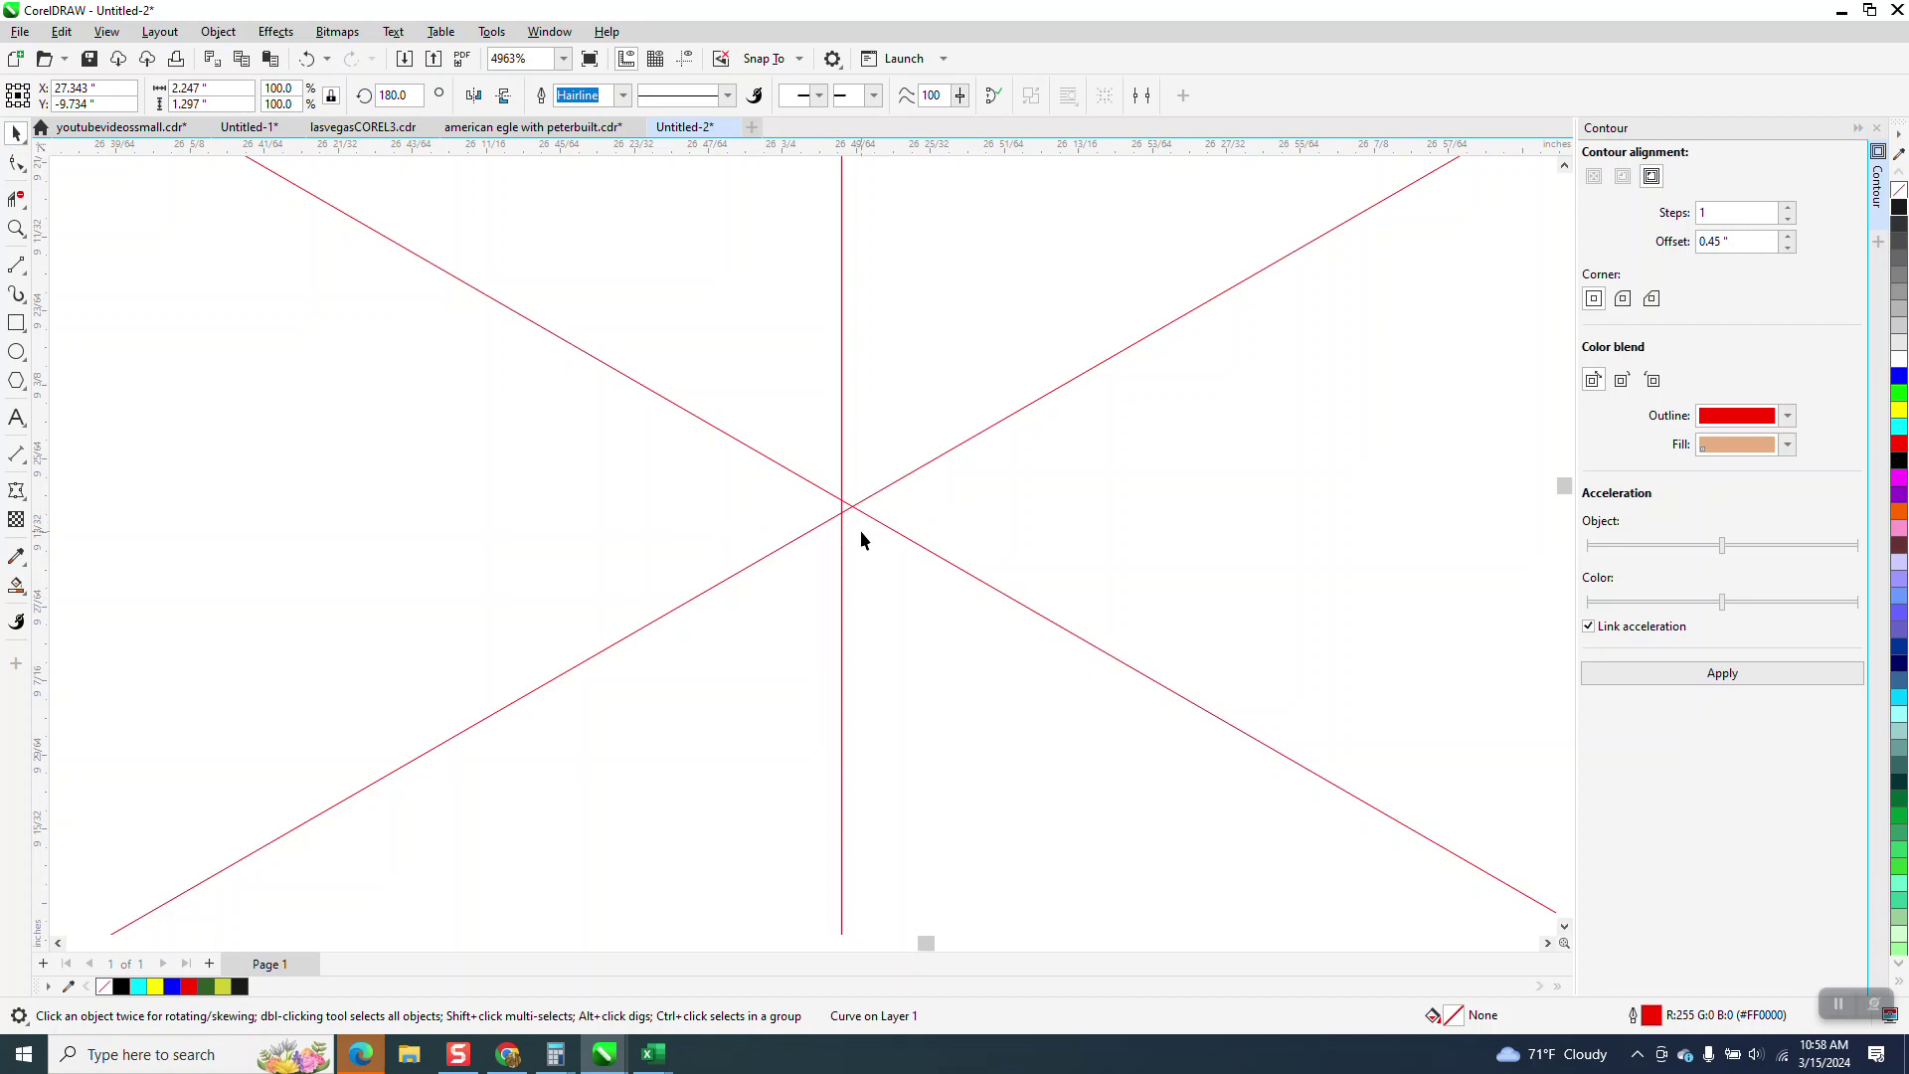
pyautogui.moveTo(874, 528); pyautogui.dragTo(859, 533)
pyautogui.scroll(-6, 744, 562)
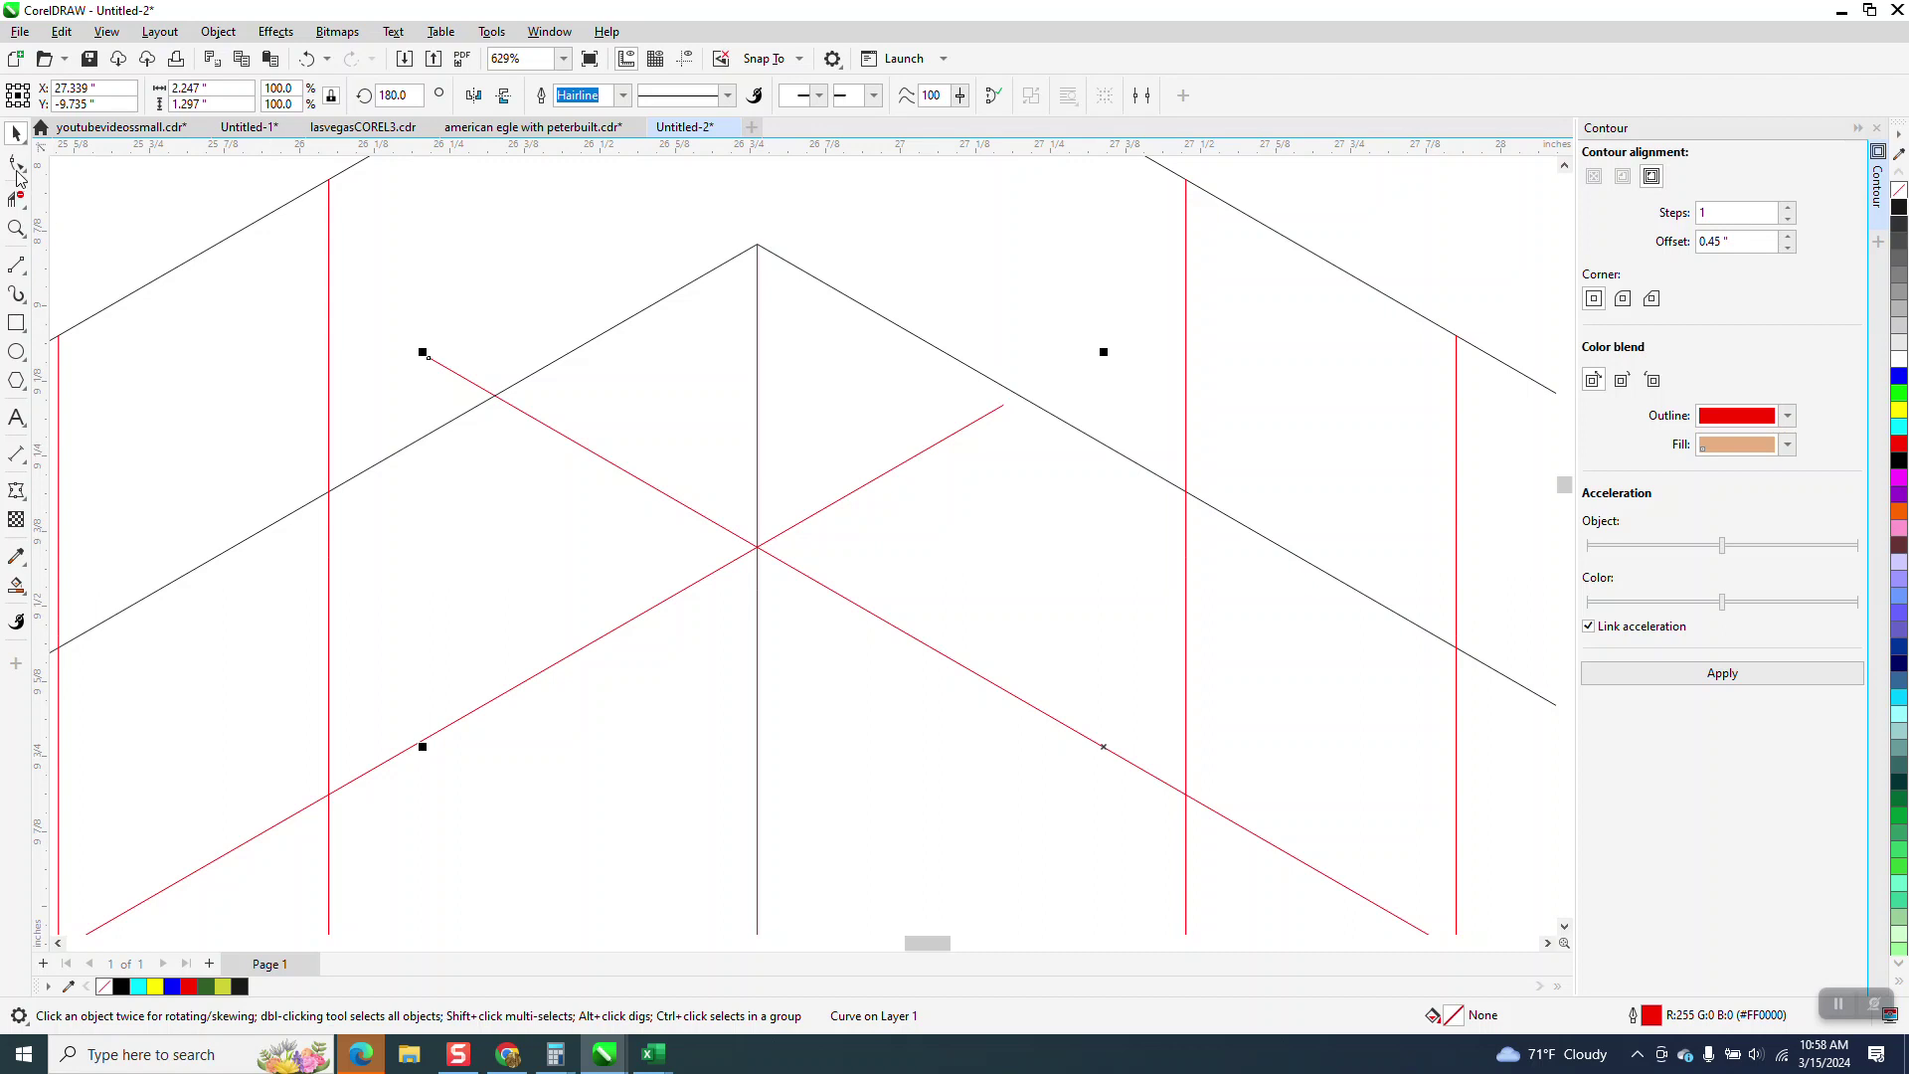
# Stretch the original inner diagonal line at its upper-right end to about 2.3 inches wide, 102.6% of its size
pyautogui.click(979, 419)
pyautogui.moveTo(1011, 402); pyautogui.dragTo(1043, 379)
pyautogui.scroll(-3, 872, 319)
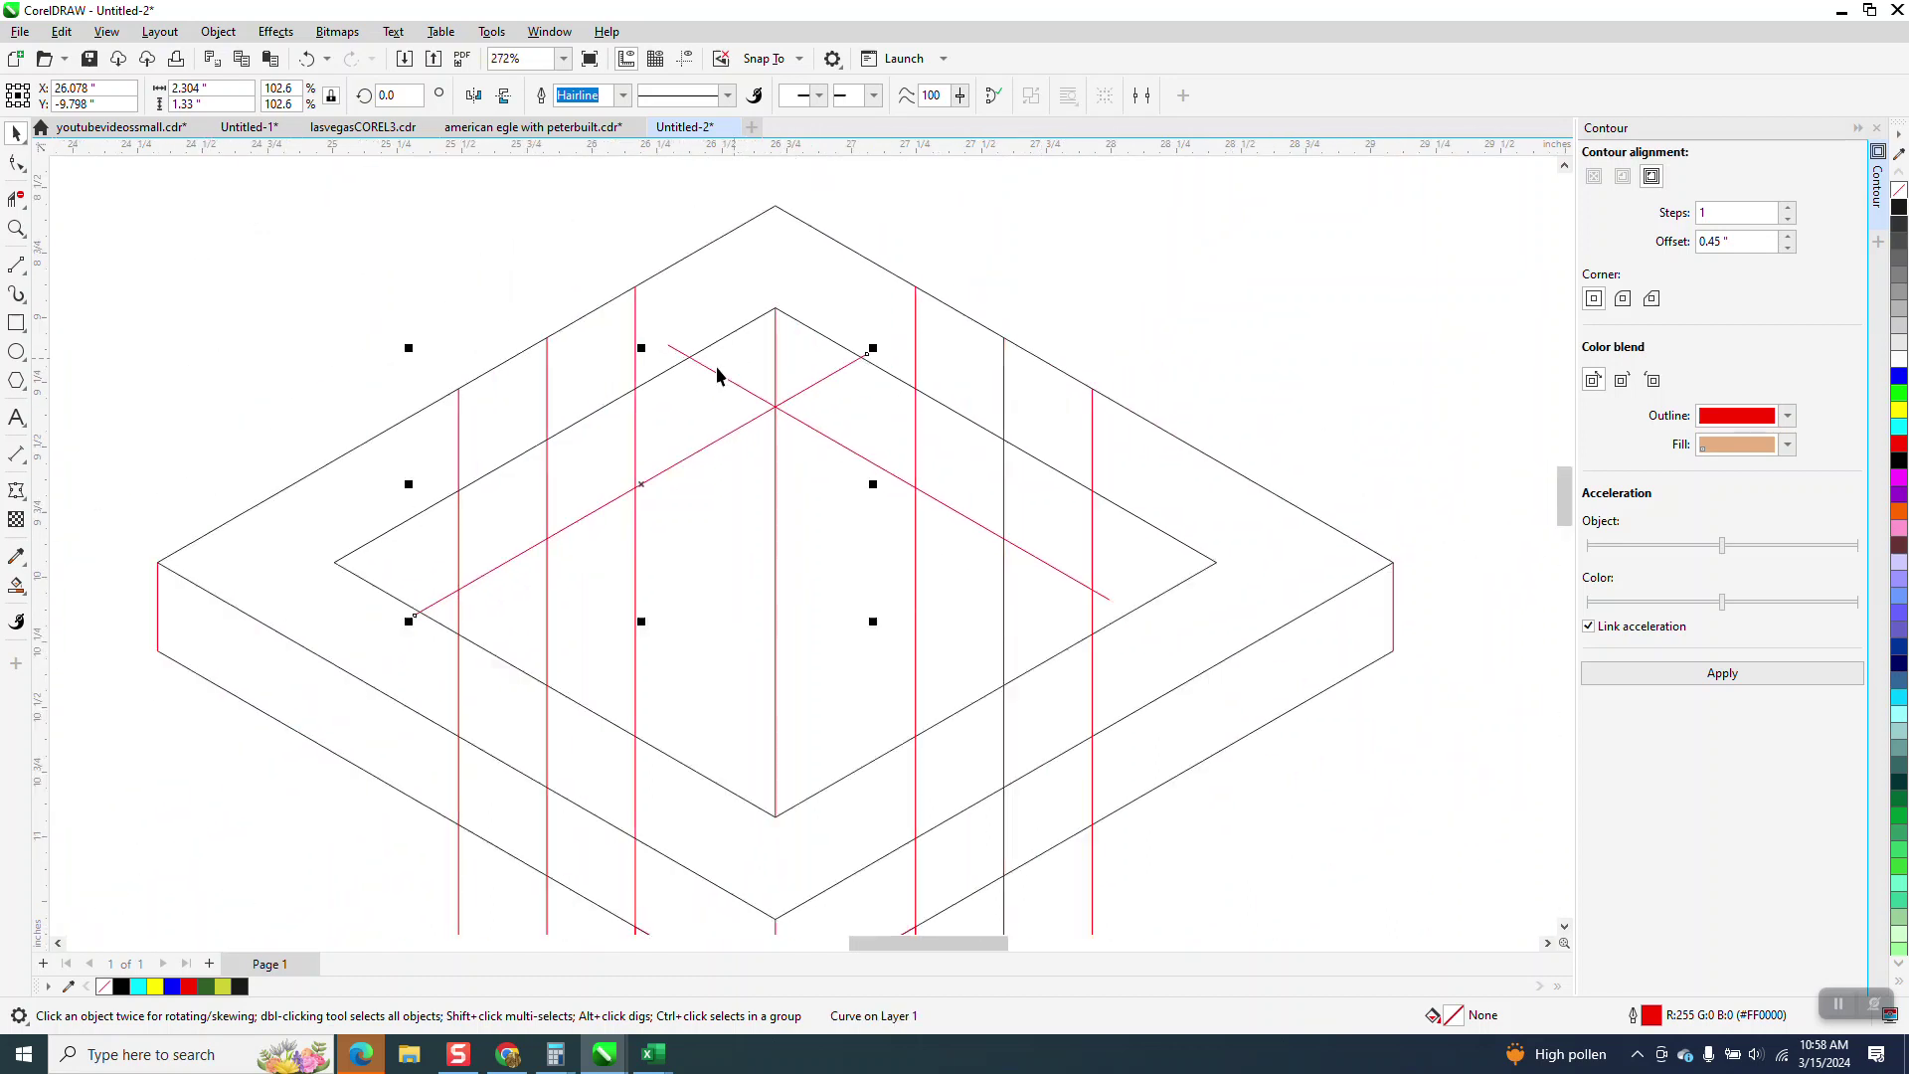
pyautogui.scroll(-3, 726, 371)
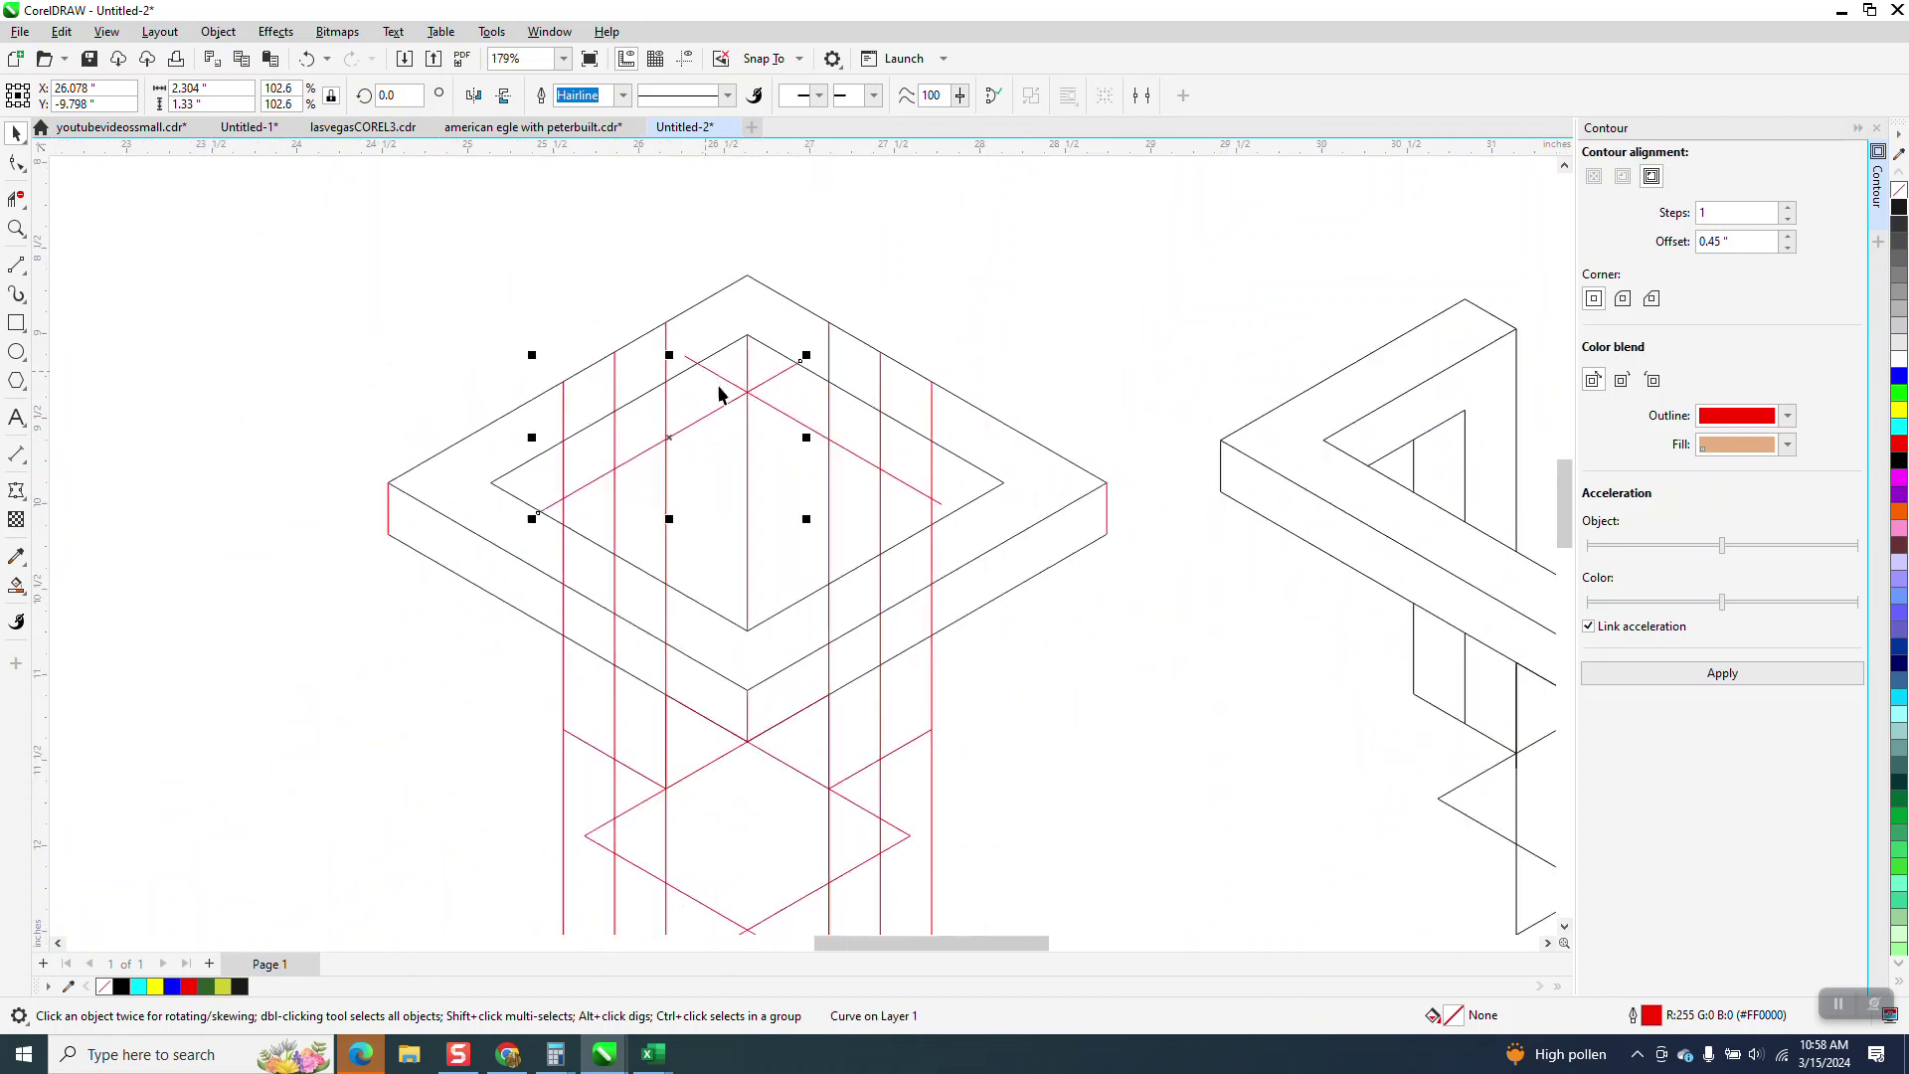
pyautogui.click(16, 198)
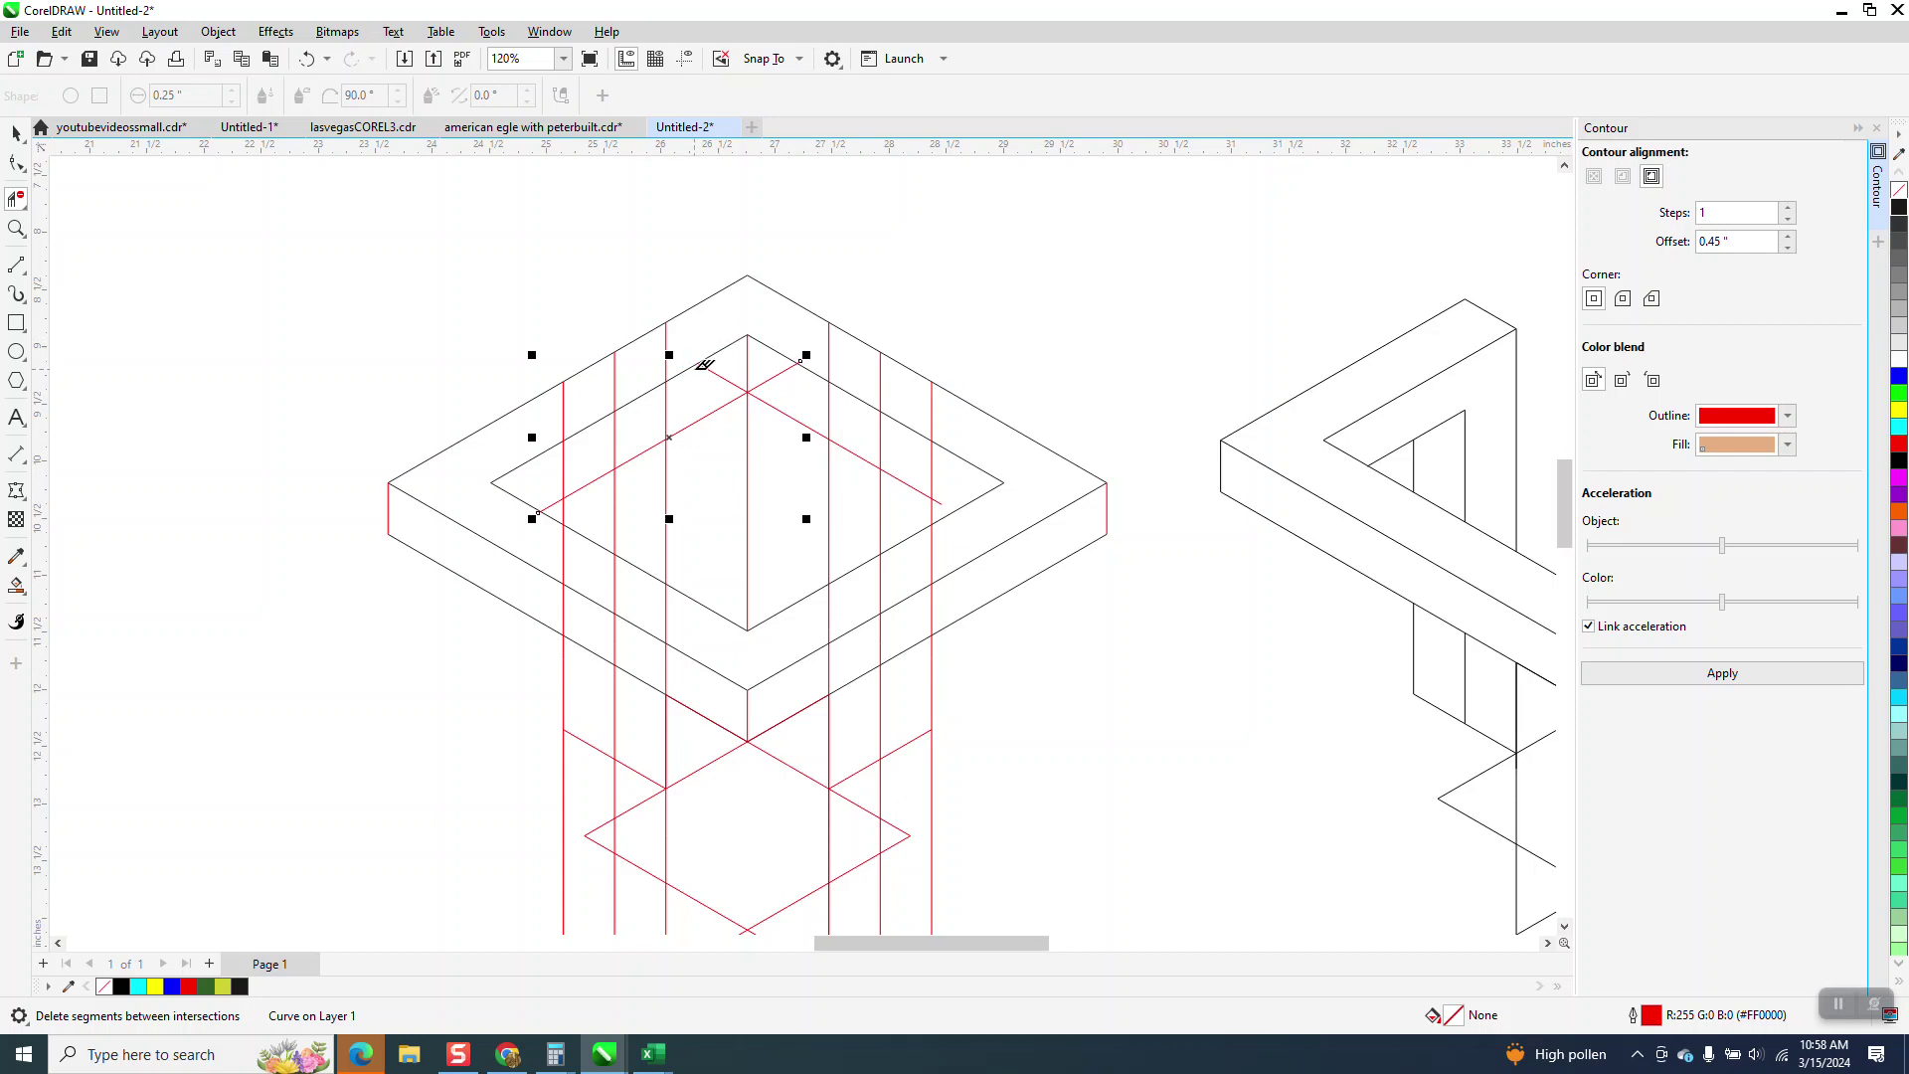
pyautogui.scroll(-2, 704, 365)
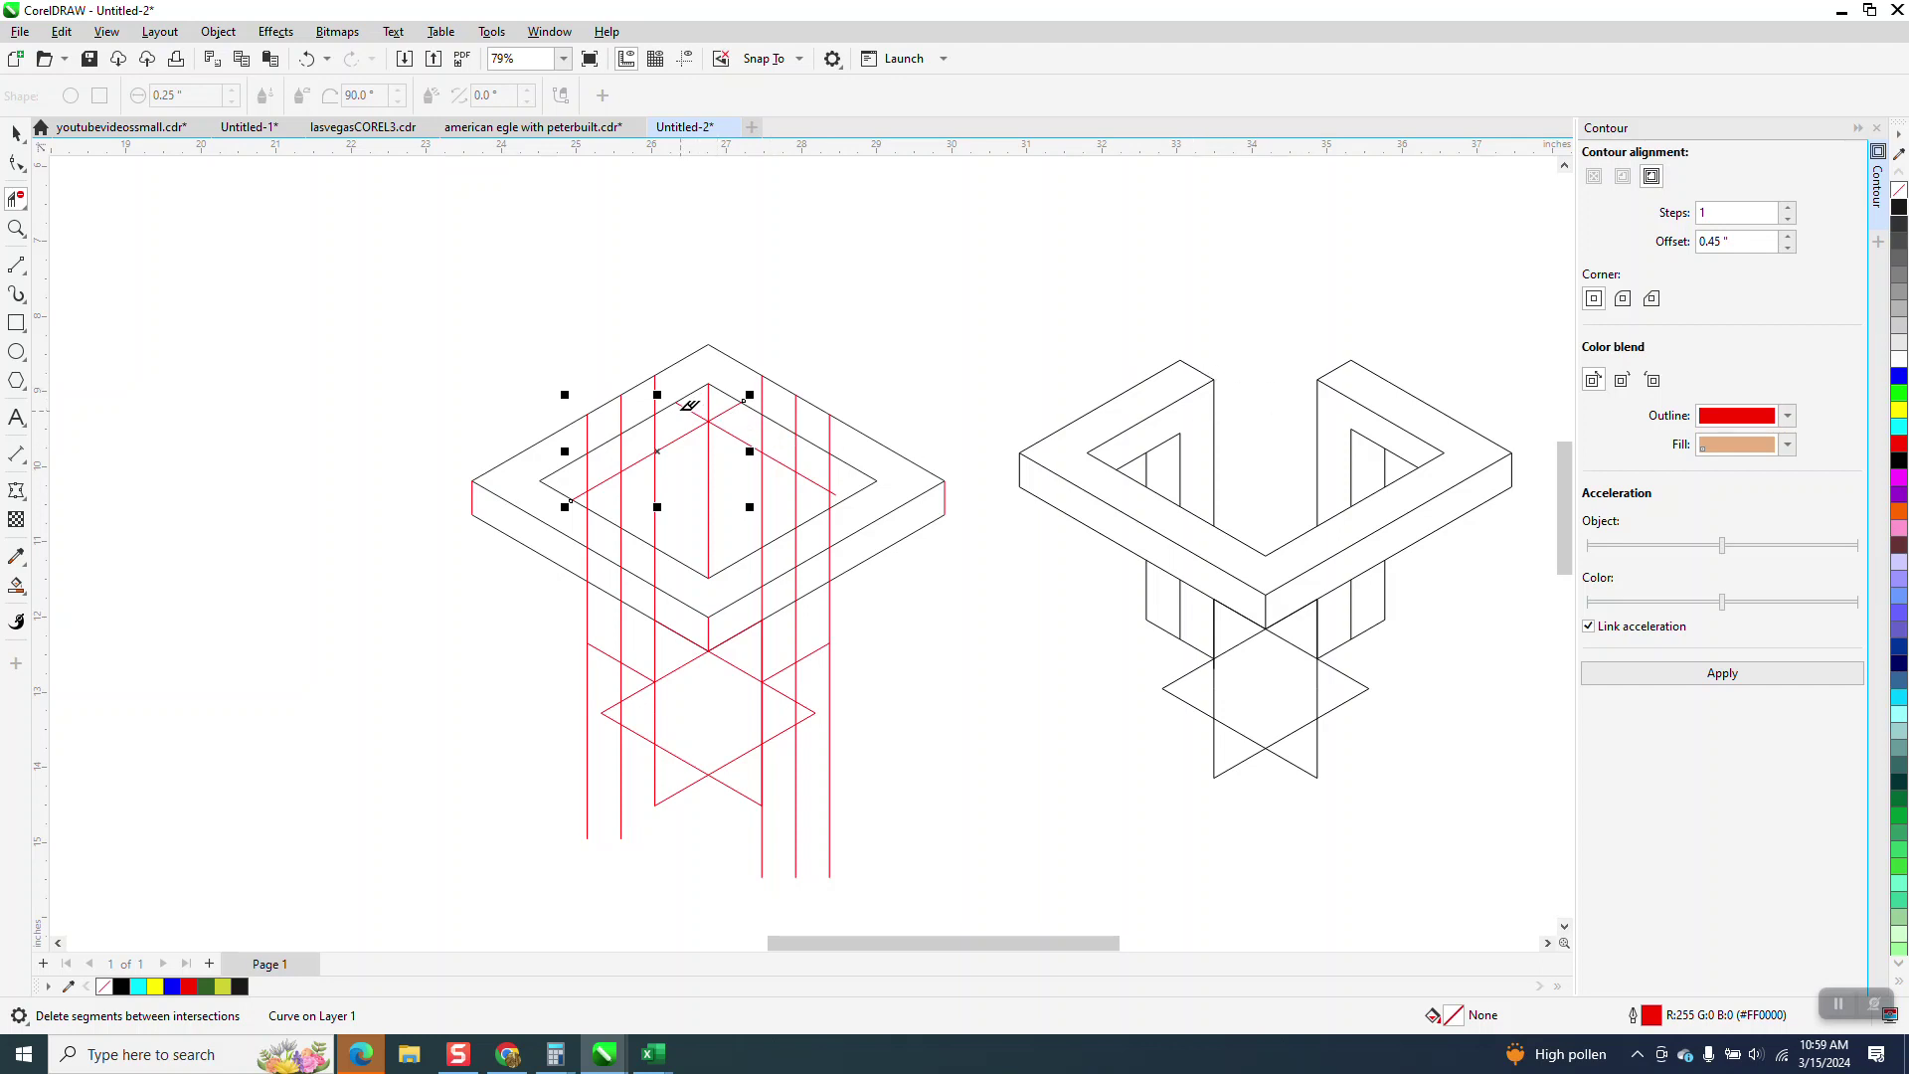
# Draw a two-point line about 2.94 inches wide along the slab's upper-right outer edge and move it across the top of the inner left vertical line
pyautogui.click(16, 132)
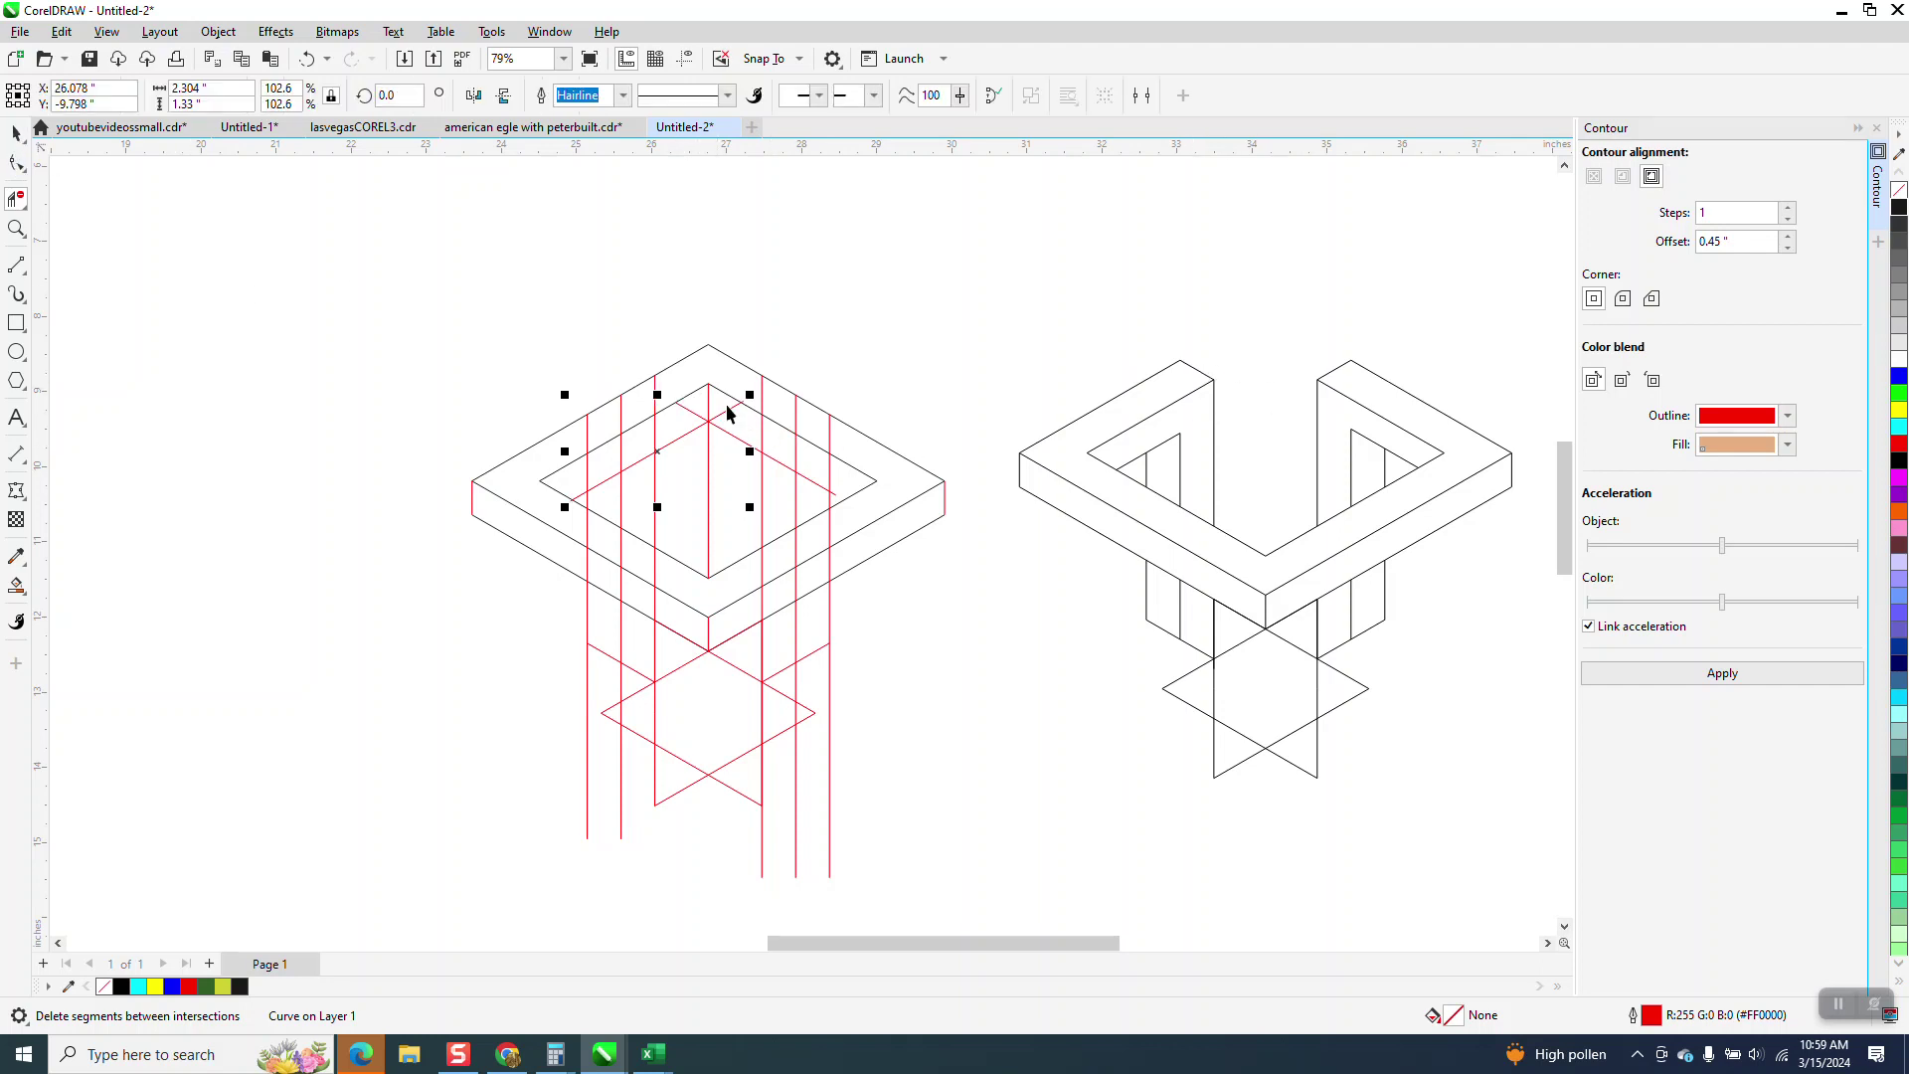
pyautogui.press('z')
pyautogui.moveTo(350, 290); pyautogui.dragTo(962, 607)
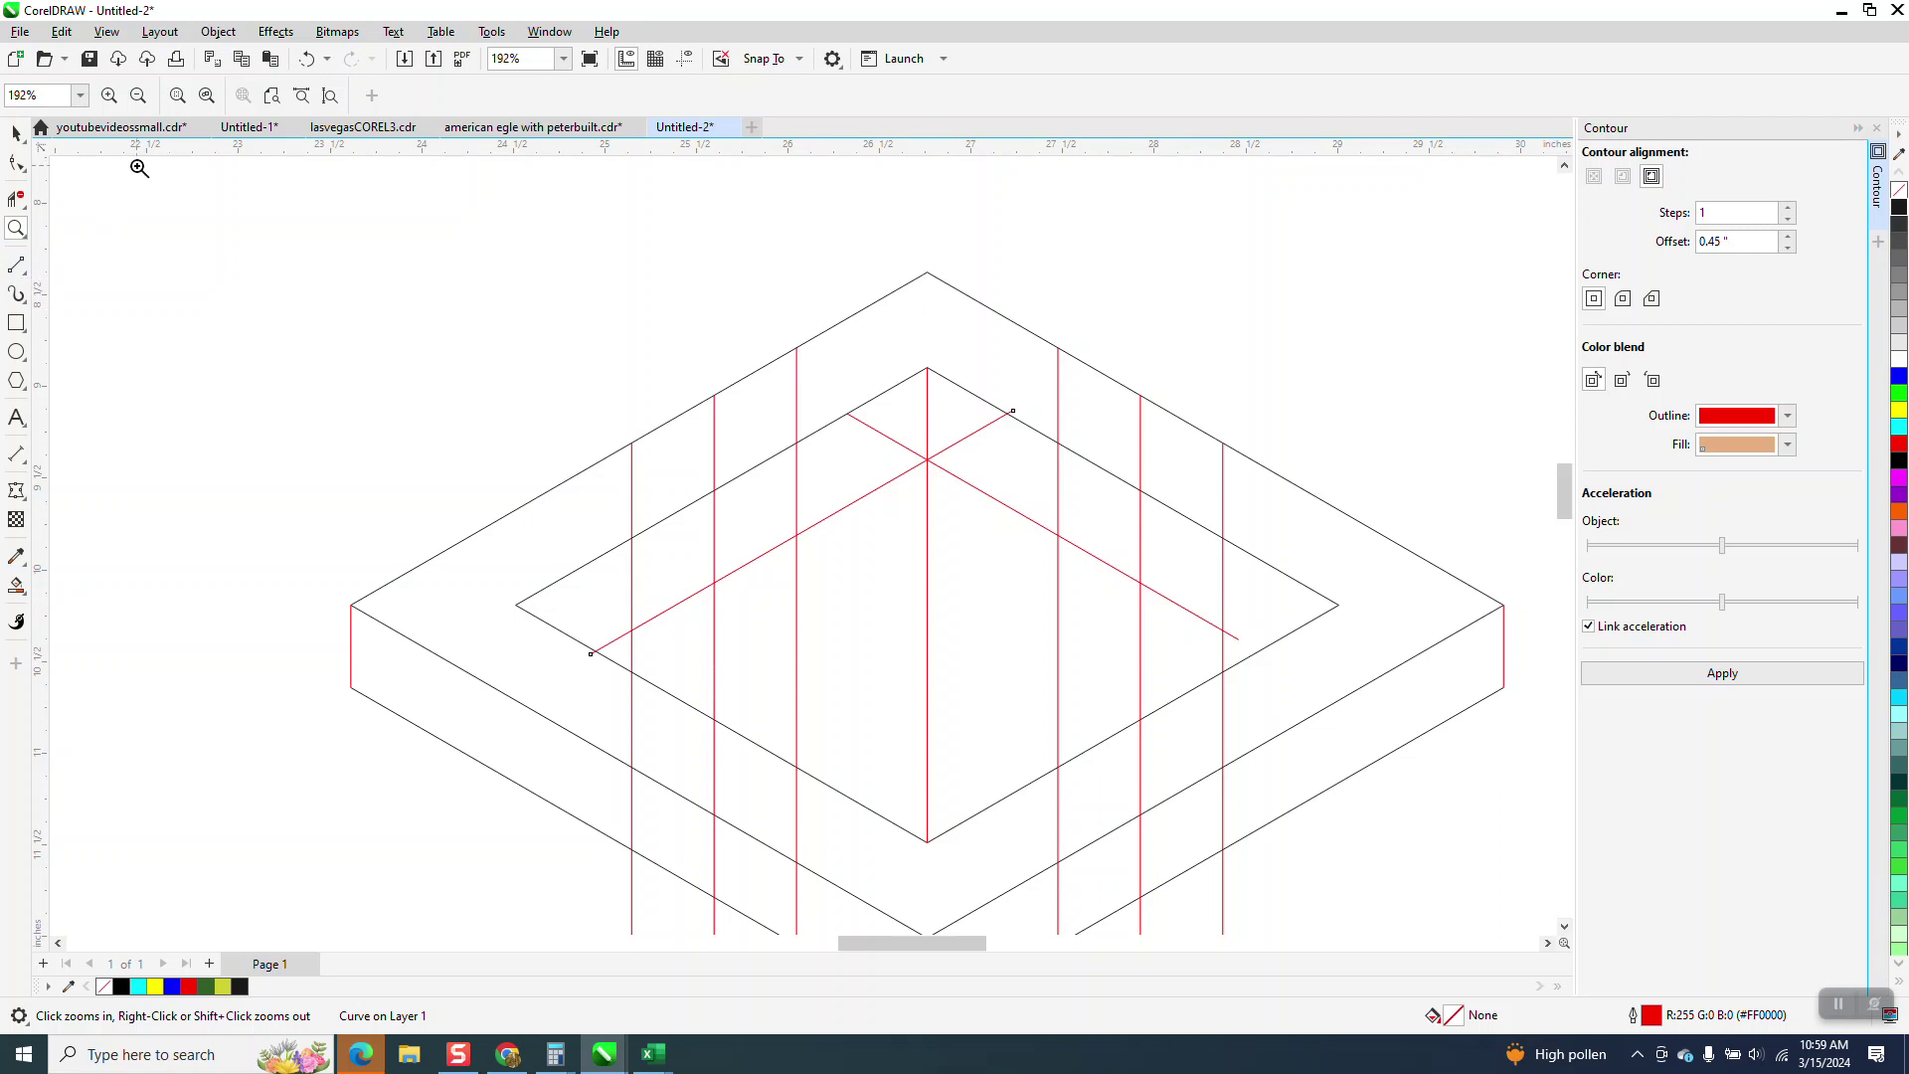
pyautogui.click(16, 135)
pyautogui.click(16, 265)
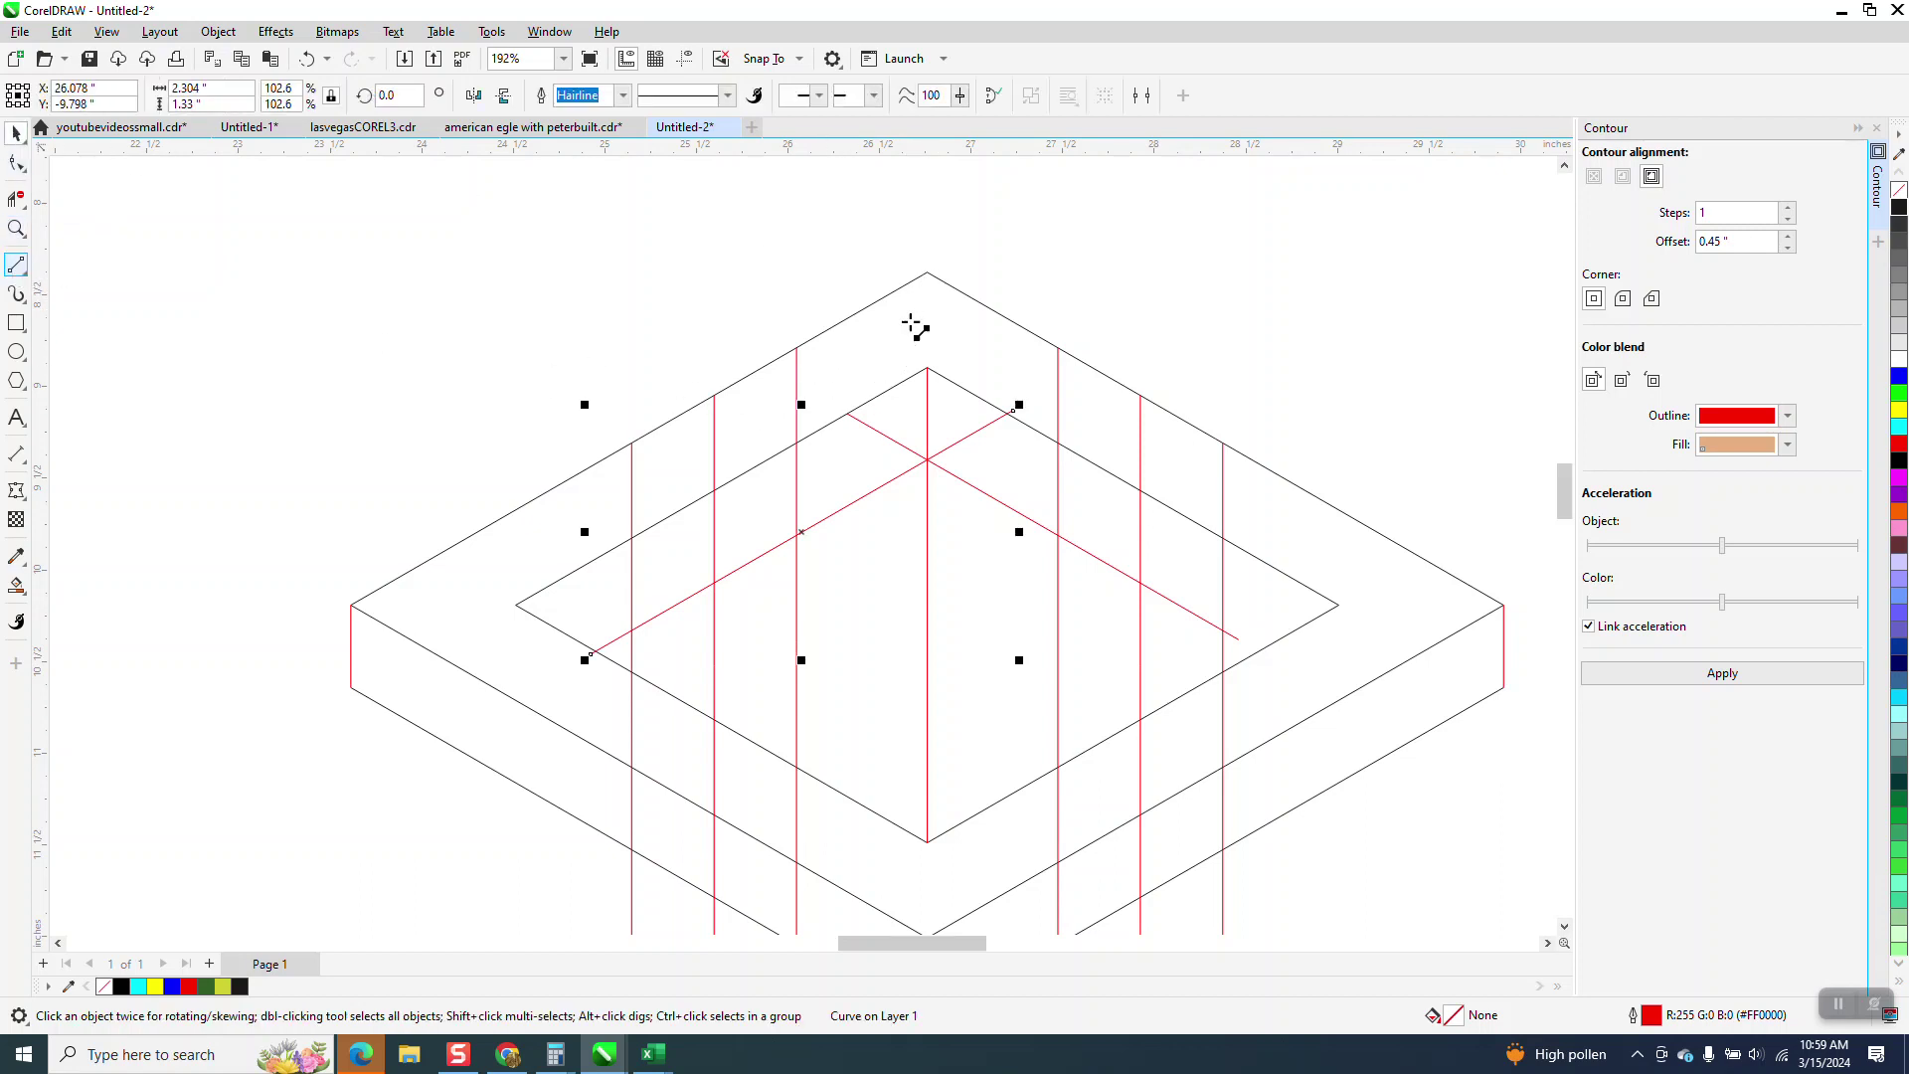
pyautogui.moveTo(927, 273); pyautogui.dragTo(1466, 586)
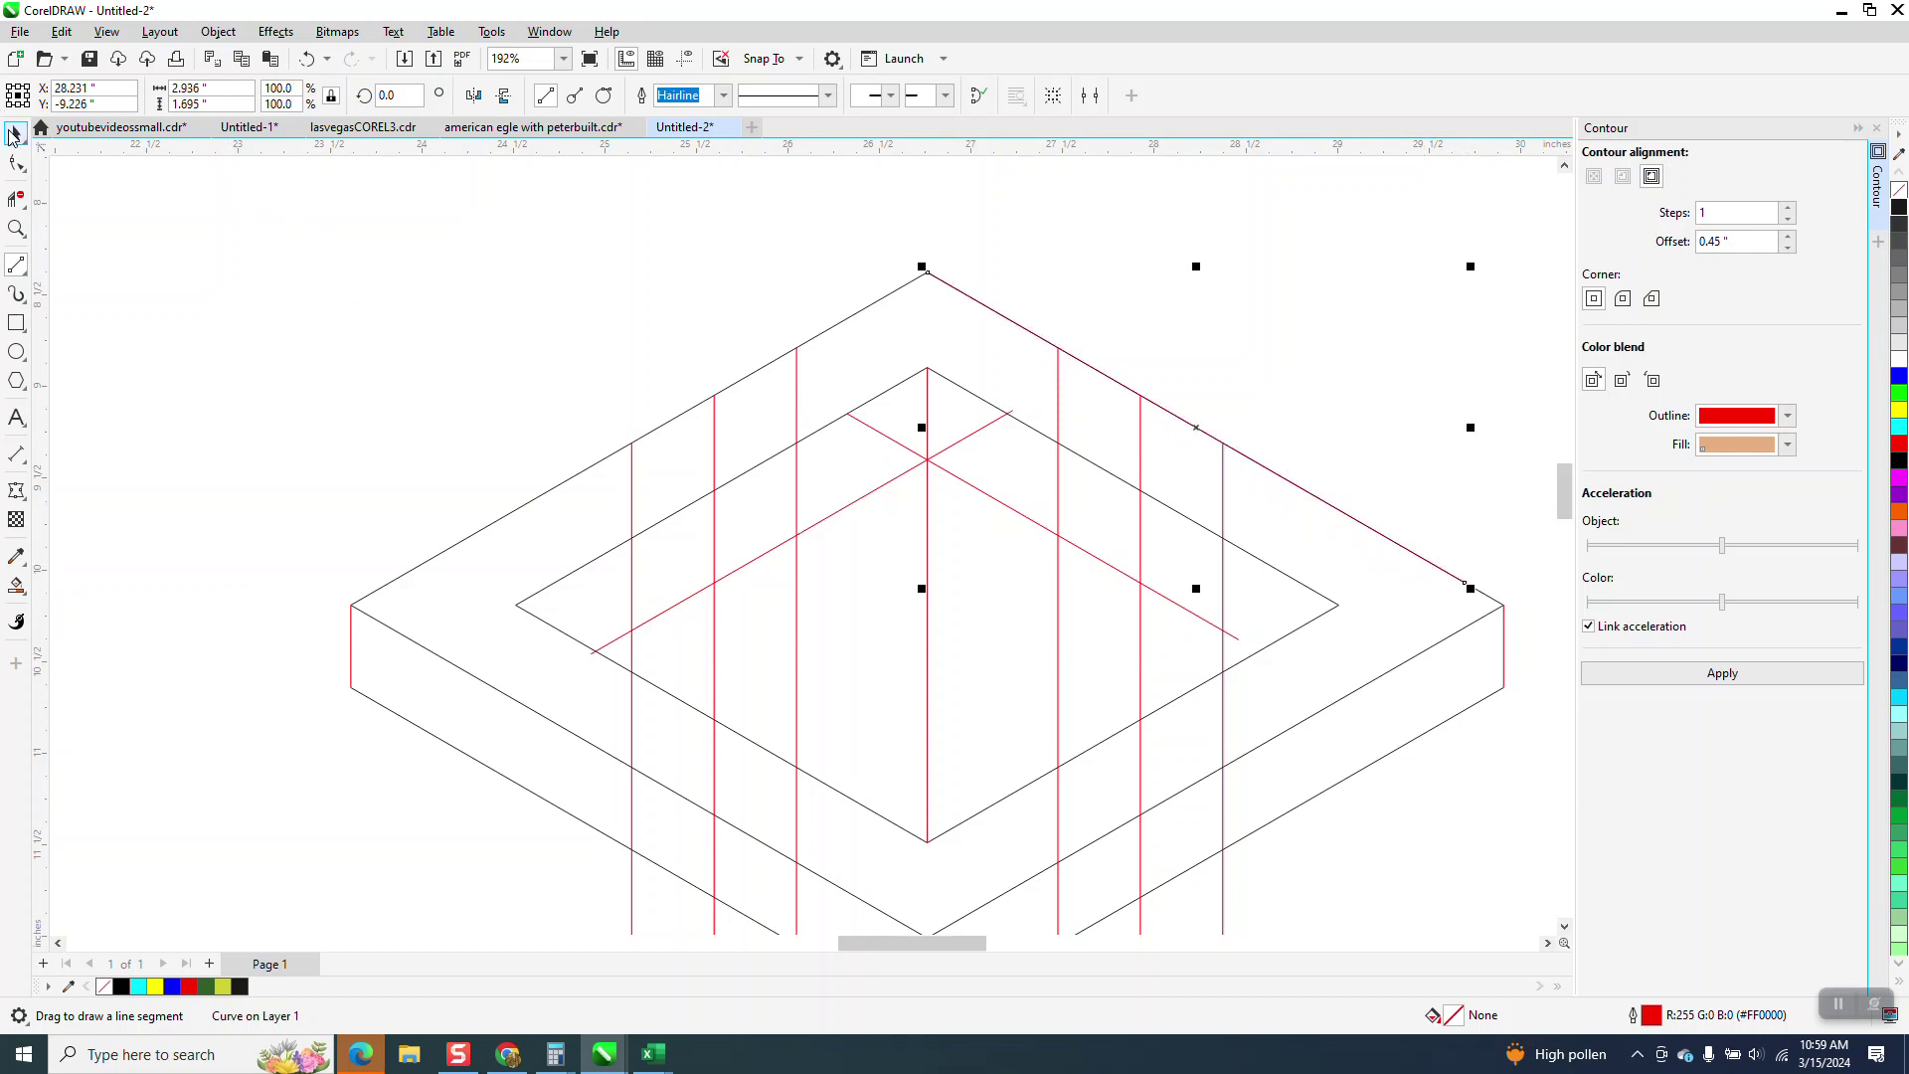
pyautogui.press('space')
pyautogui.moveTo(1039, 336); pyautogui.dragTo(832, 370)
# Delete the two earlier diagonal lines that cross inside the inner rhombus
pyautogui.click(875, 441)
pyautogui.press('Delete')
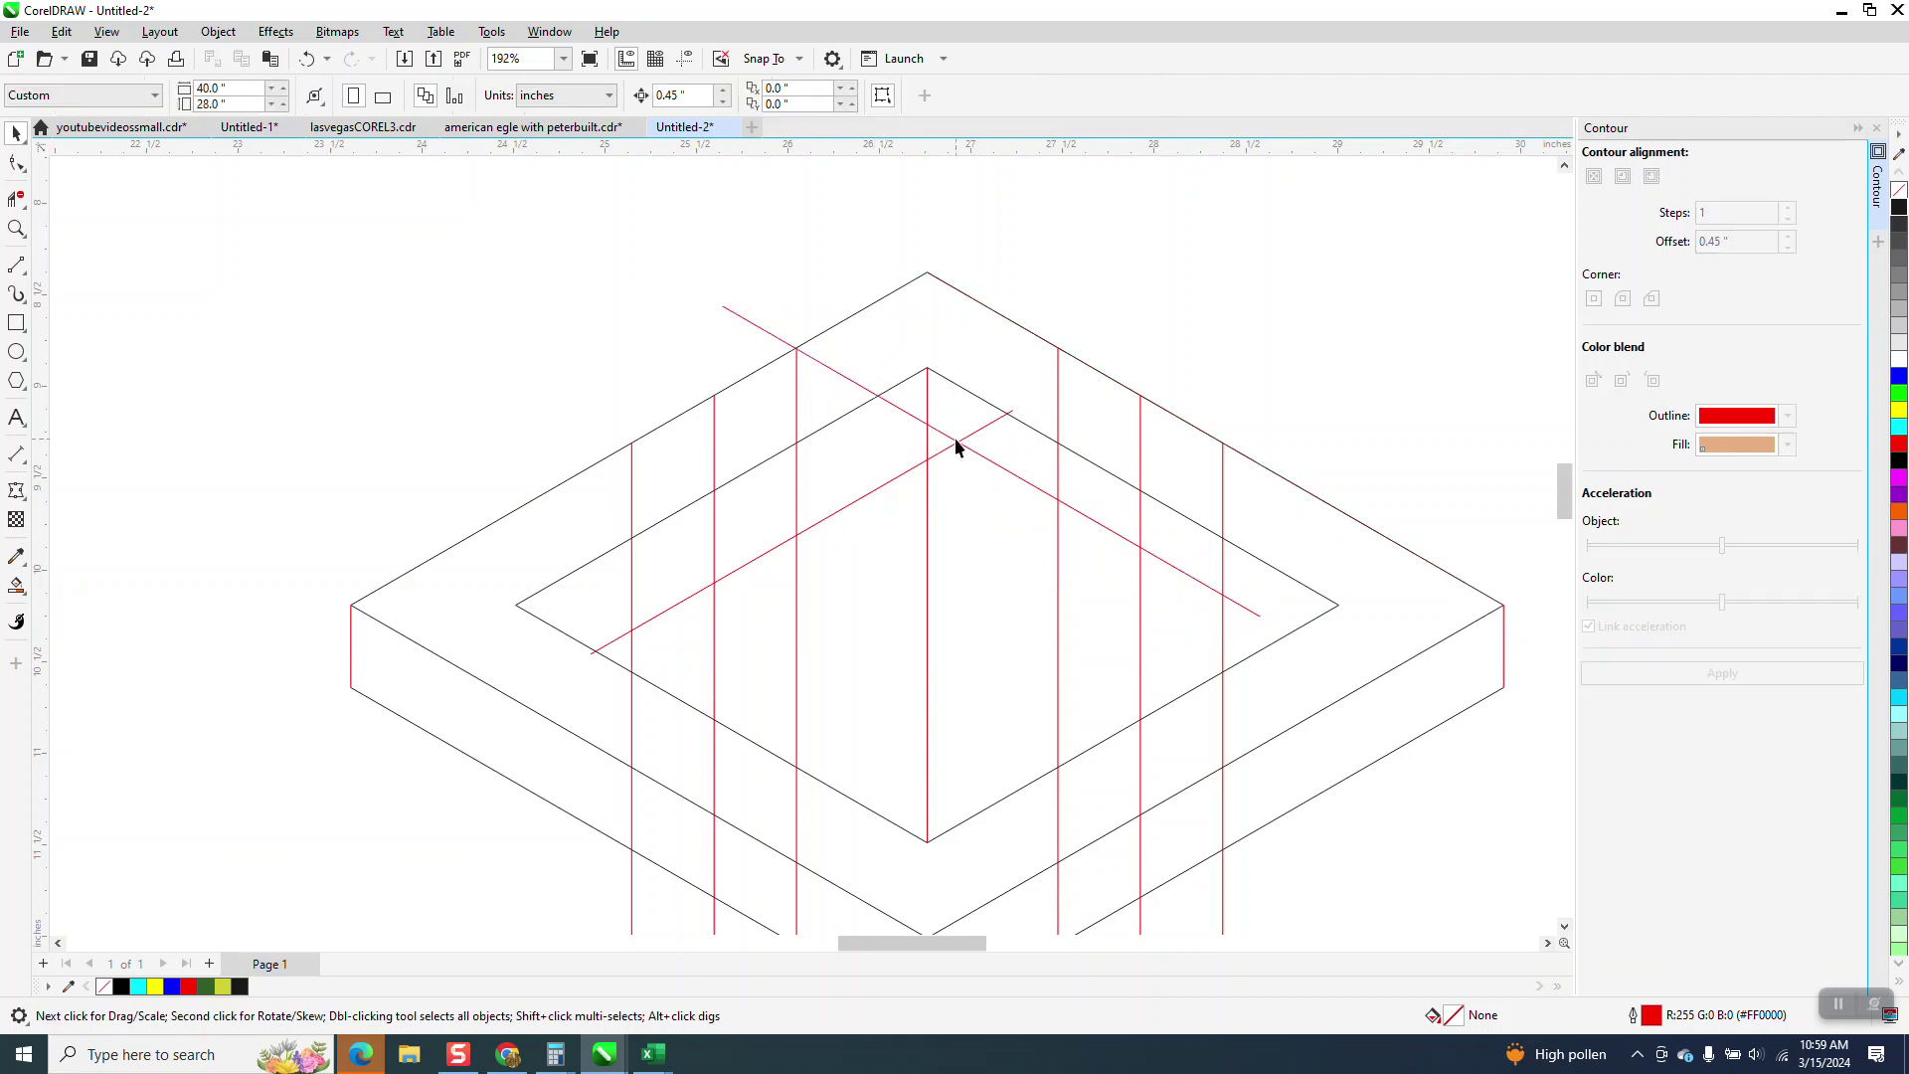
pyautogui.click(979, 431)
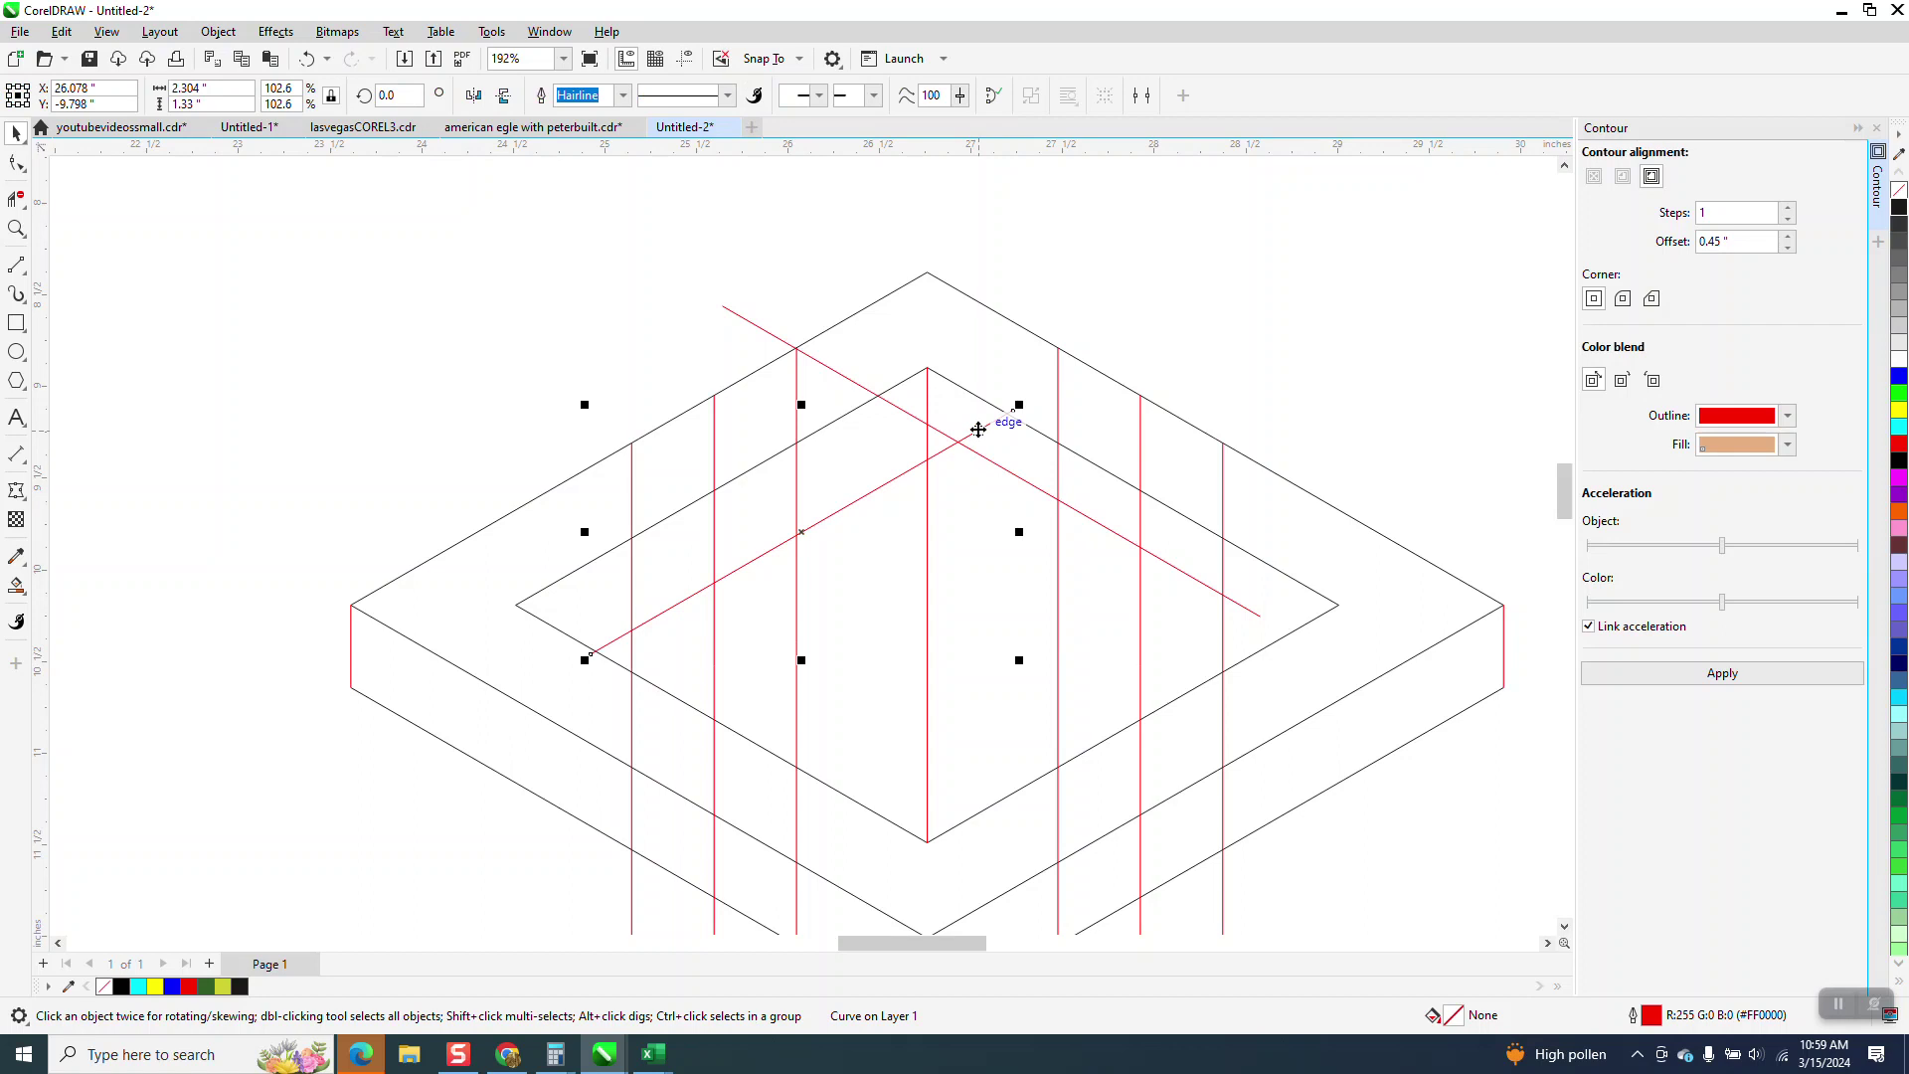
pyautogui.press('Delete')
# Duplicate the remaining diagonal as a horizontal mirror image and place the copy across the top of the inner right vertical line
pyautogui.click(963, 449)
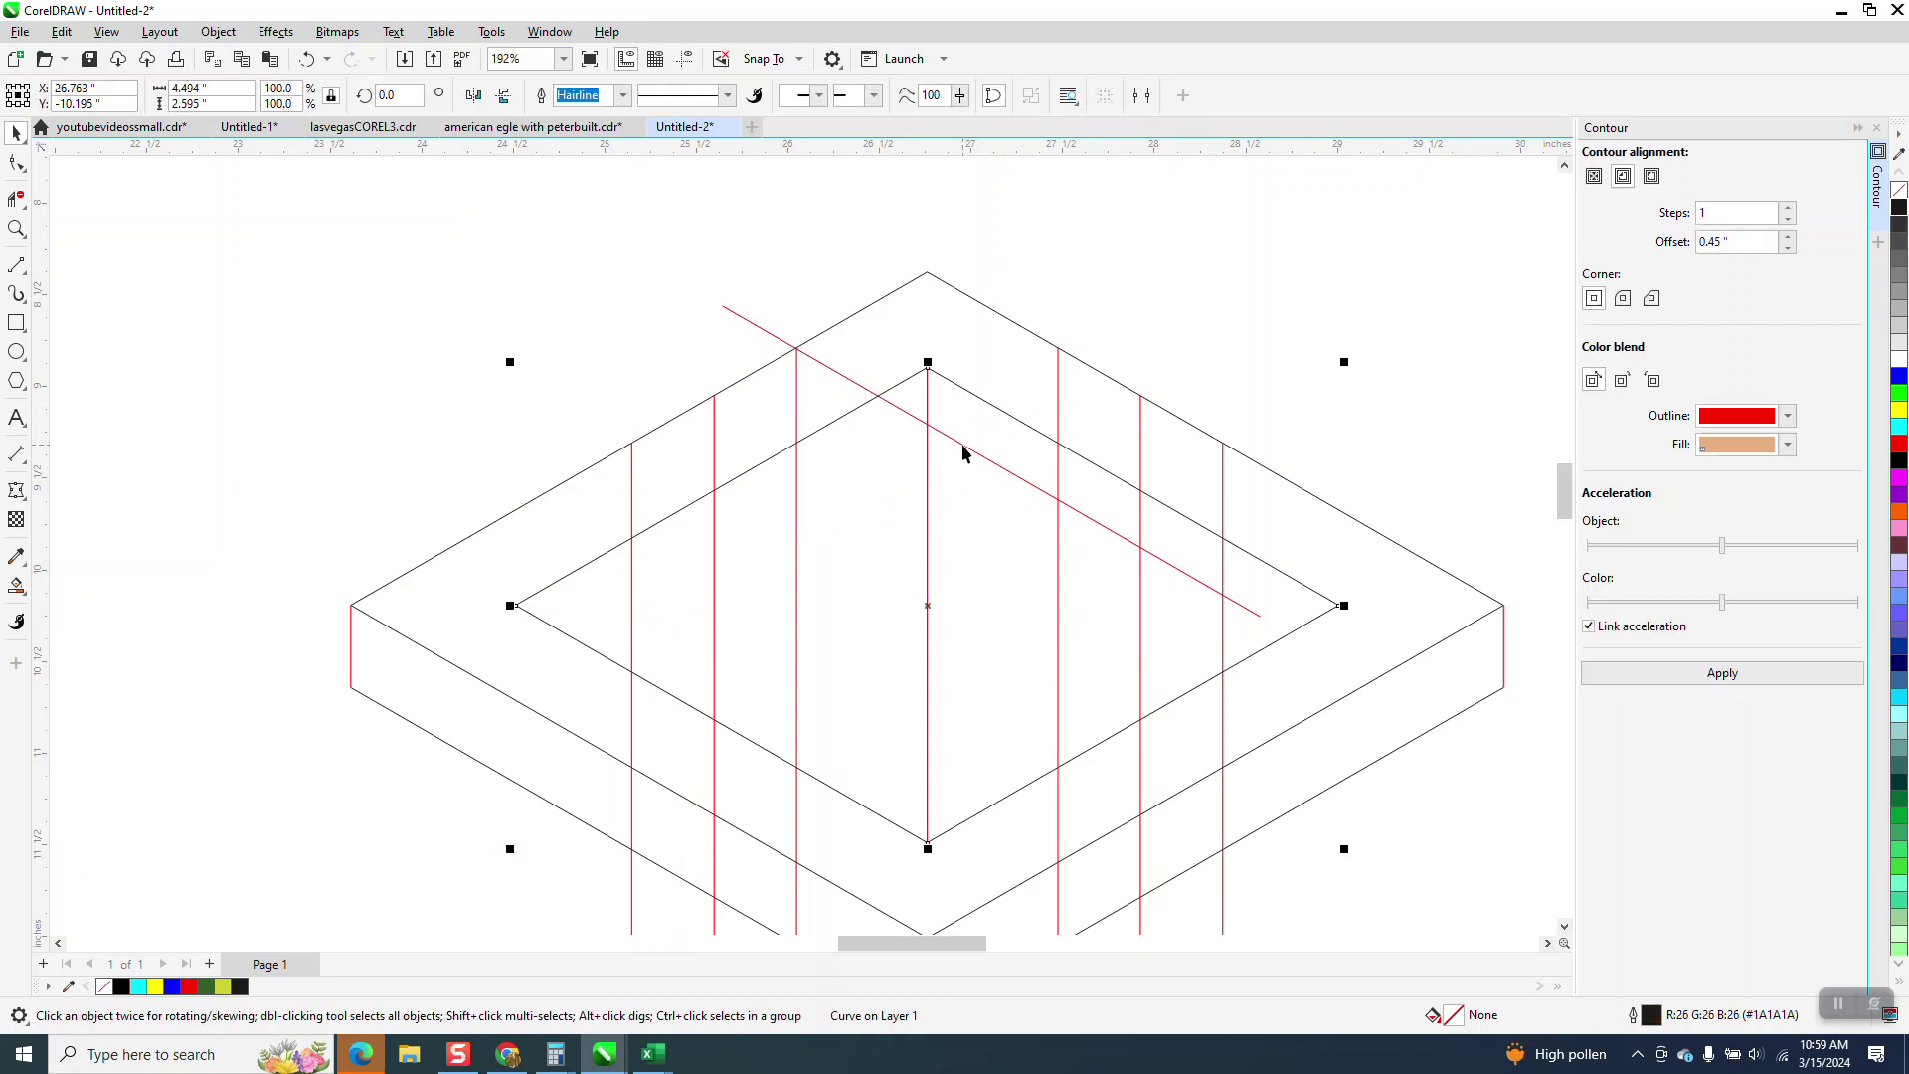
pyautogui.click(972, 446)
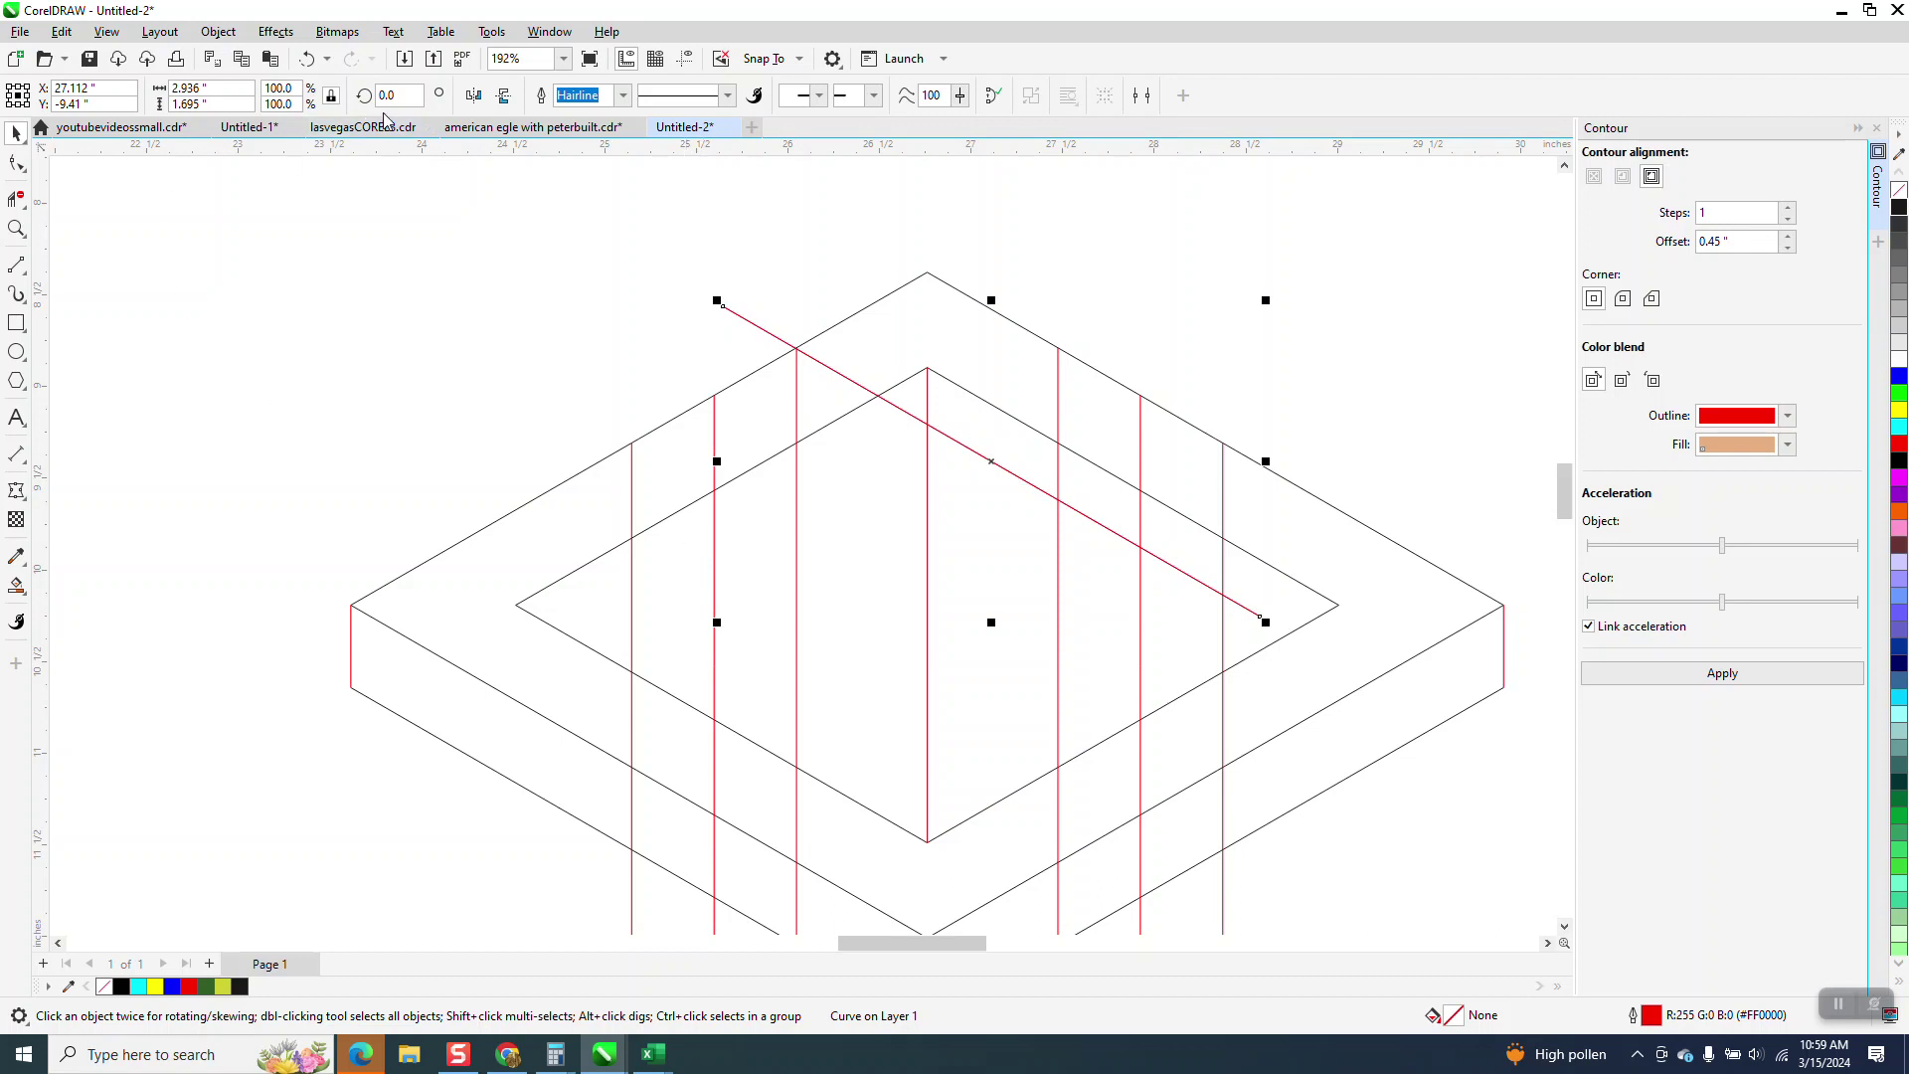
pyautogui.click(473, 95)
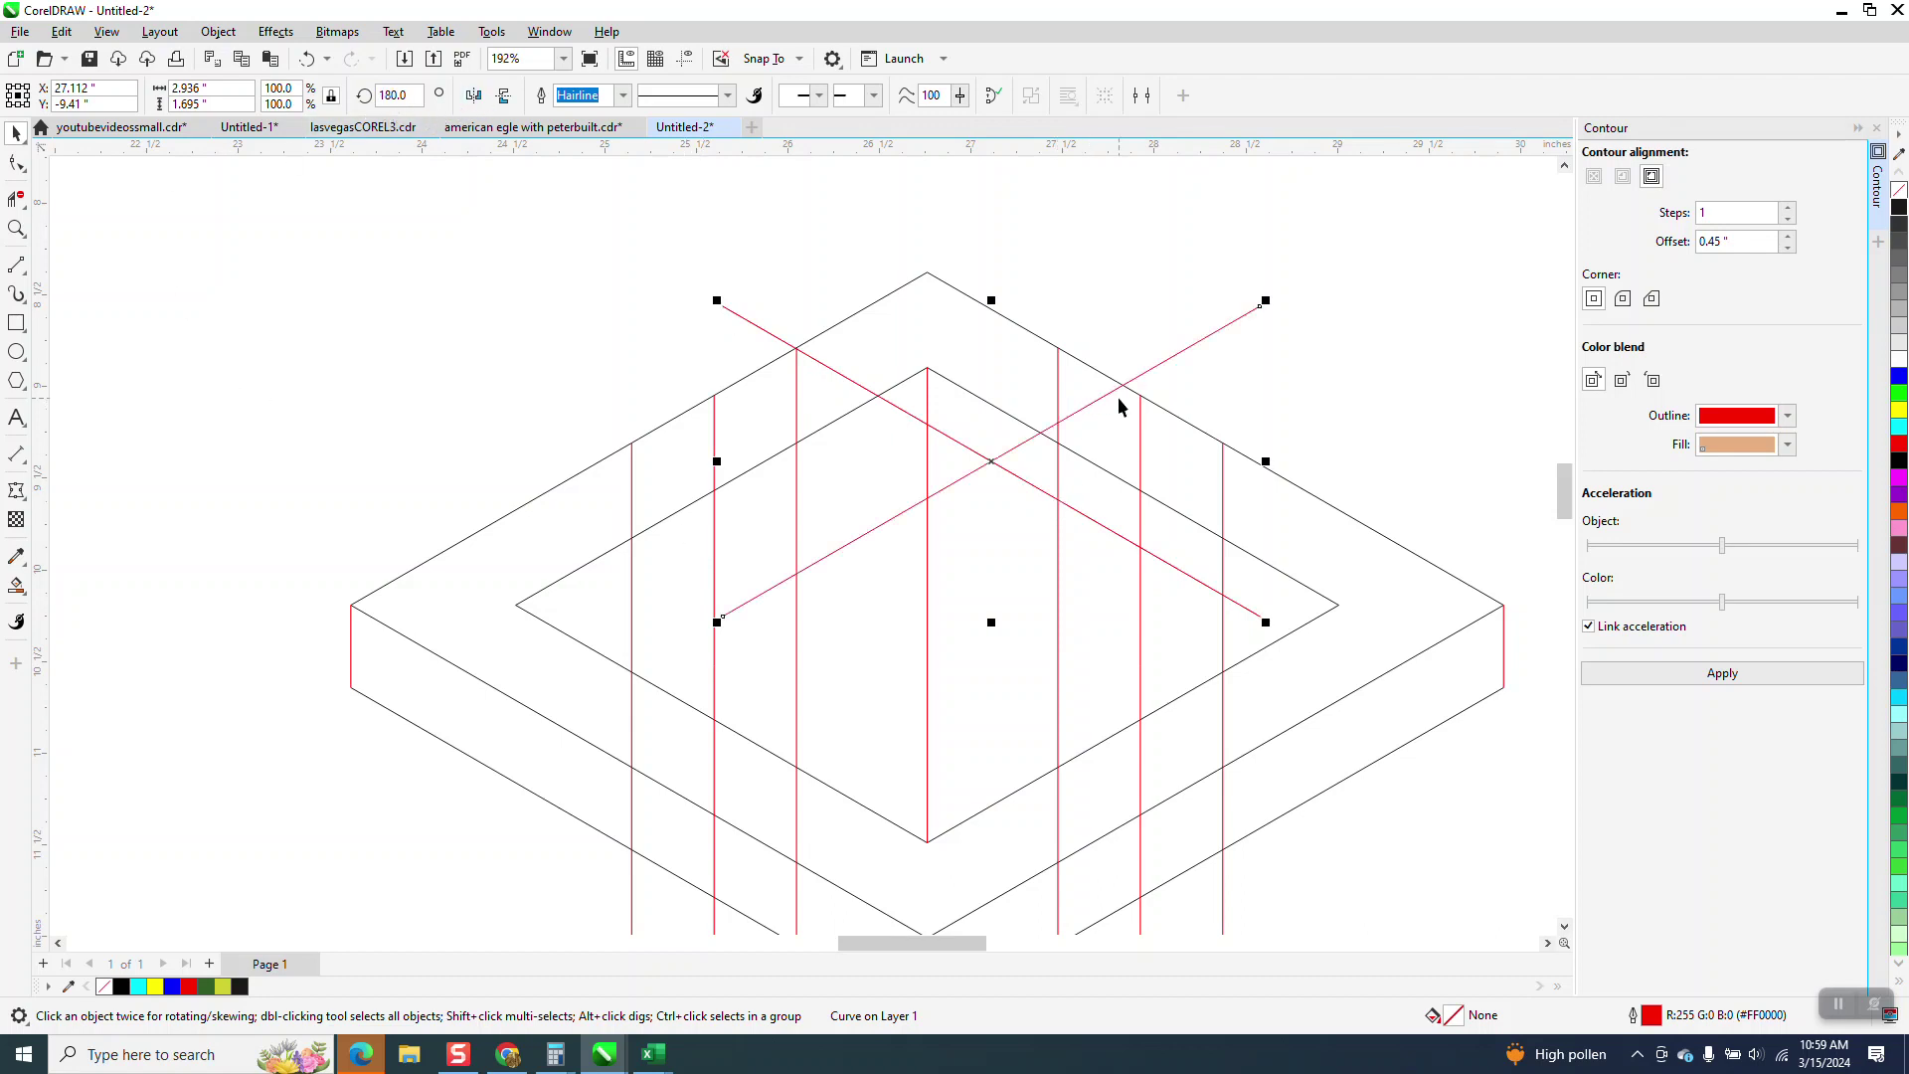
pyautogui.moveTo(1130, 379); pyautogui.dragTo(1056, 350)
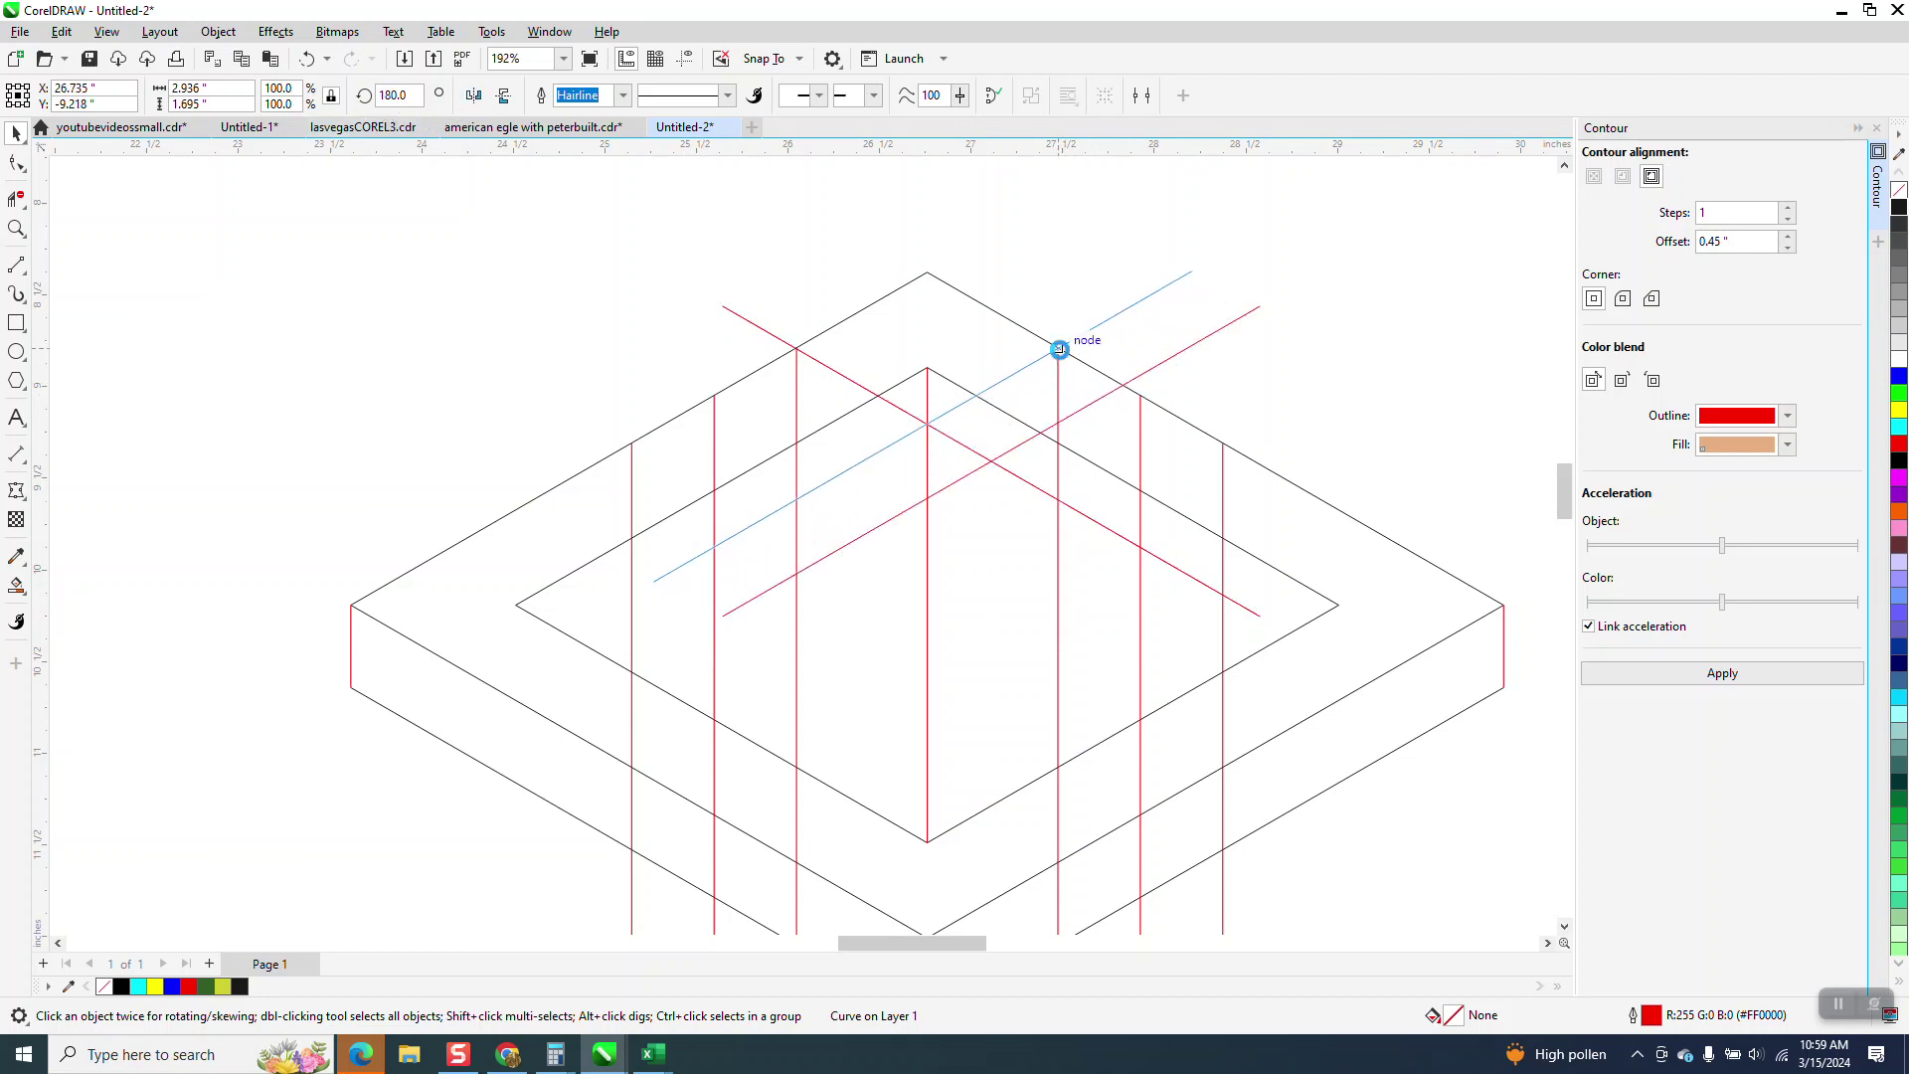
pyautogui.scroll(-5, 845, 437)
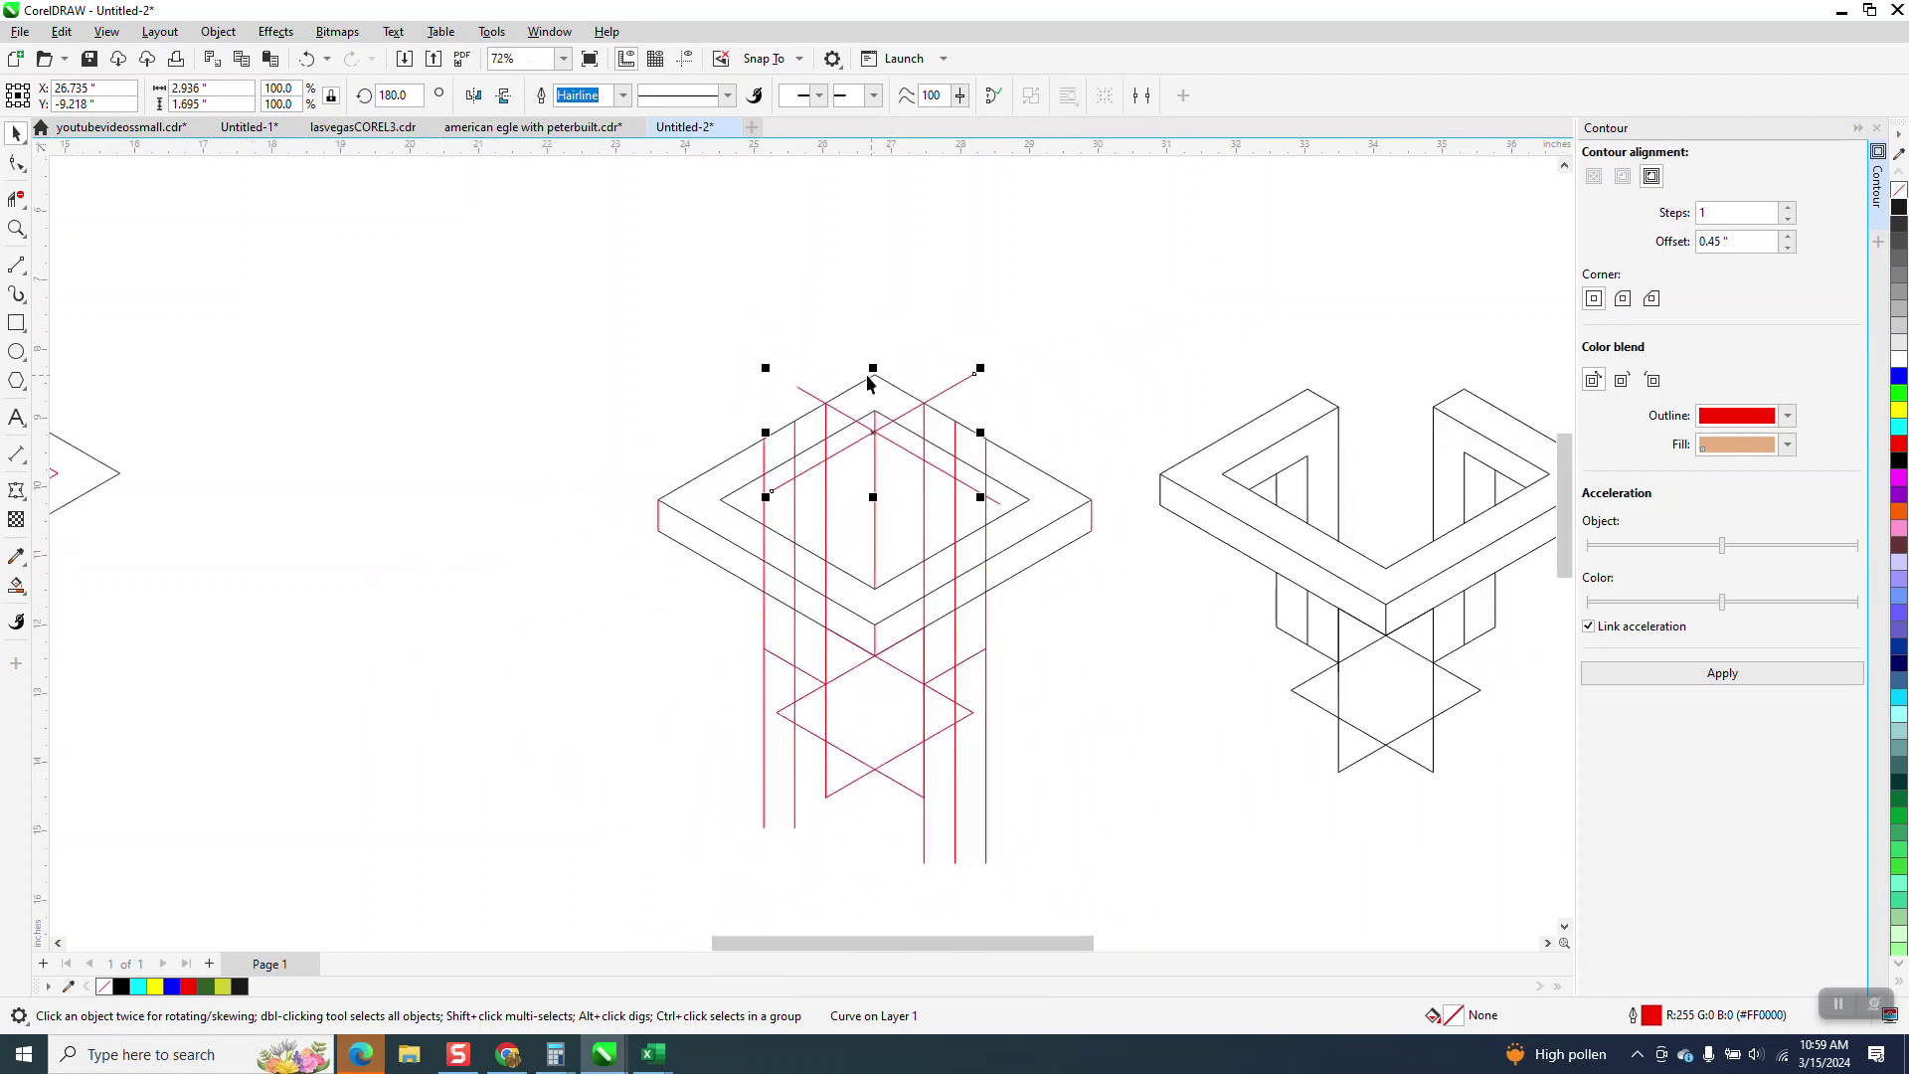
# Trim the ends of both diagonals that overhang the slab's upper outer edges
pyautogui.click(16, 198)
pyautogui.click(959, 383)
pyautogui.scroll(-1, 854, 378)
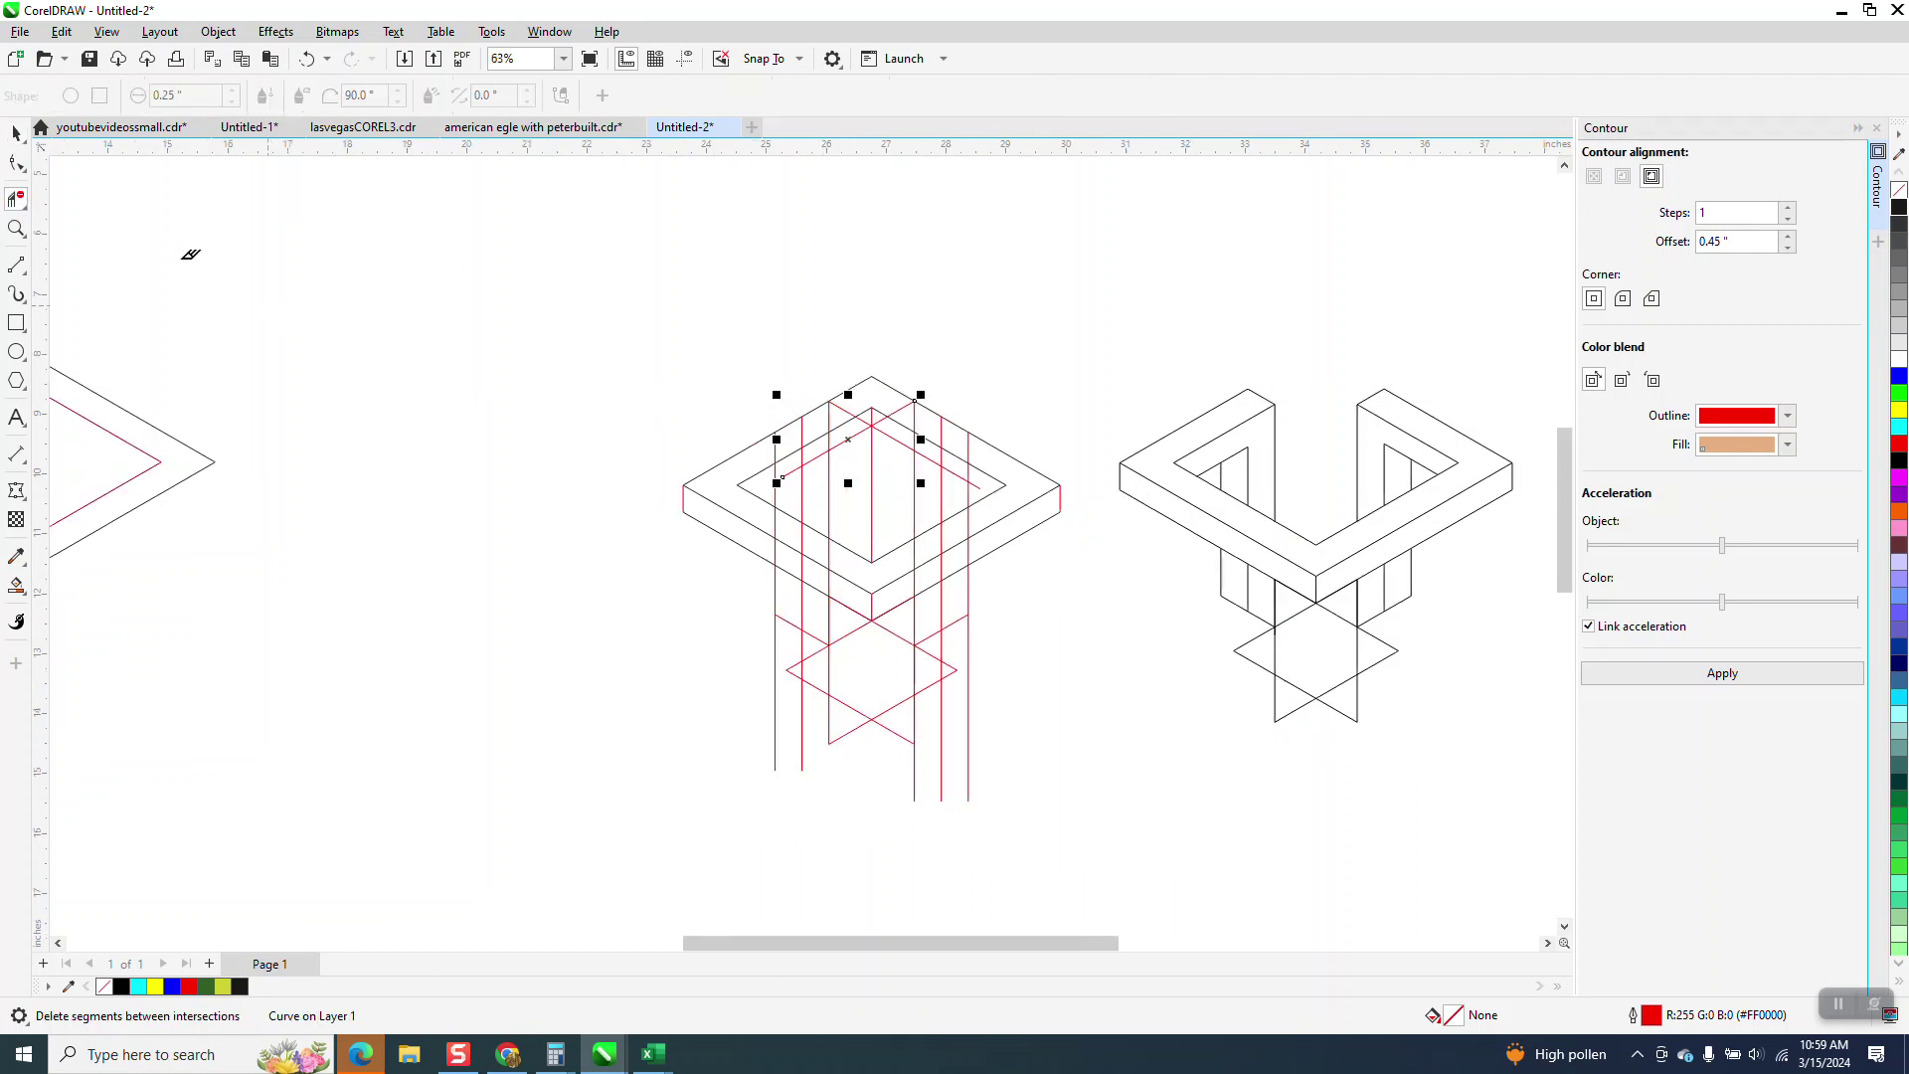
# Try trimming the mirrored diagonal between the verticals left of the rhombus's centre line, and undo the trims back to its full length
pyautogui.click(16, 228)
pyautogui.moveTo(672, 360); pyautogui.dragTo(1076, 676)
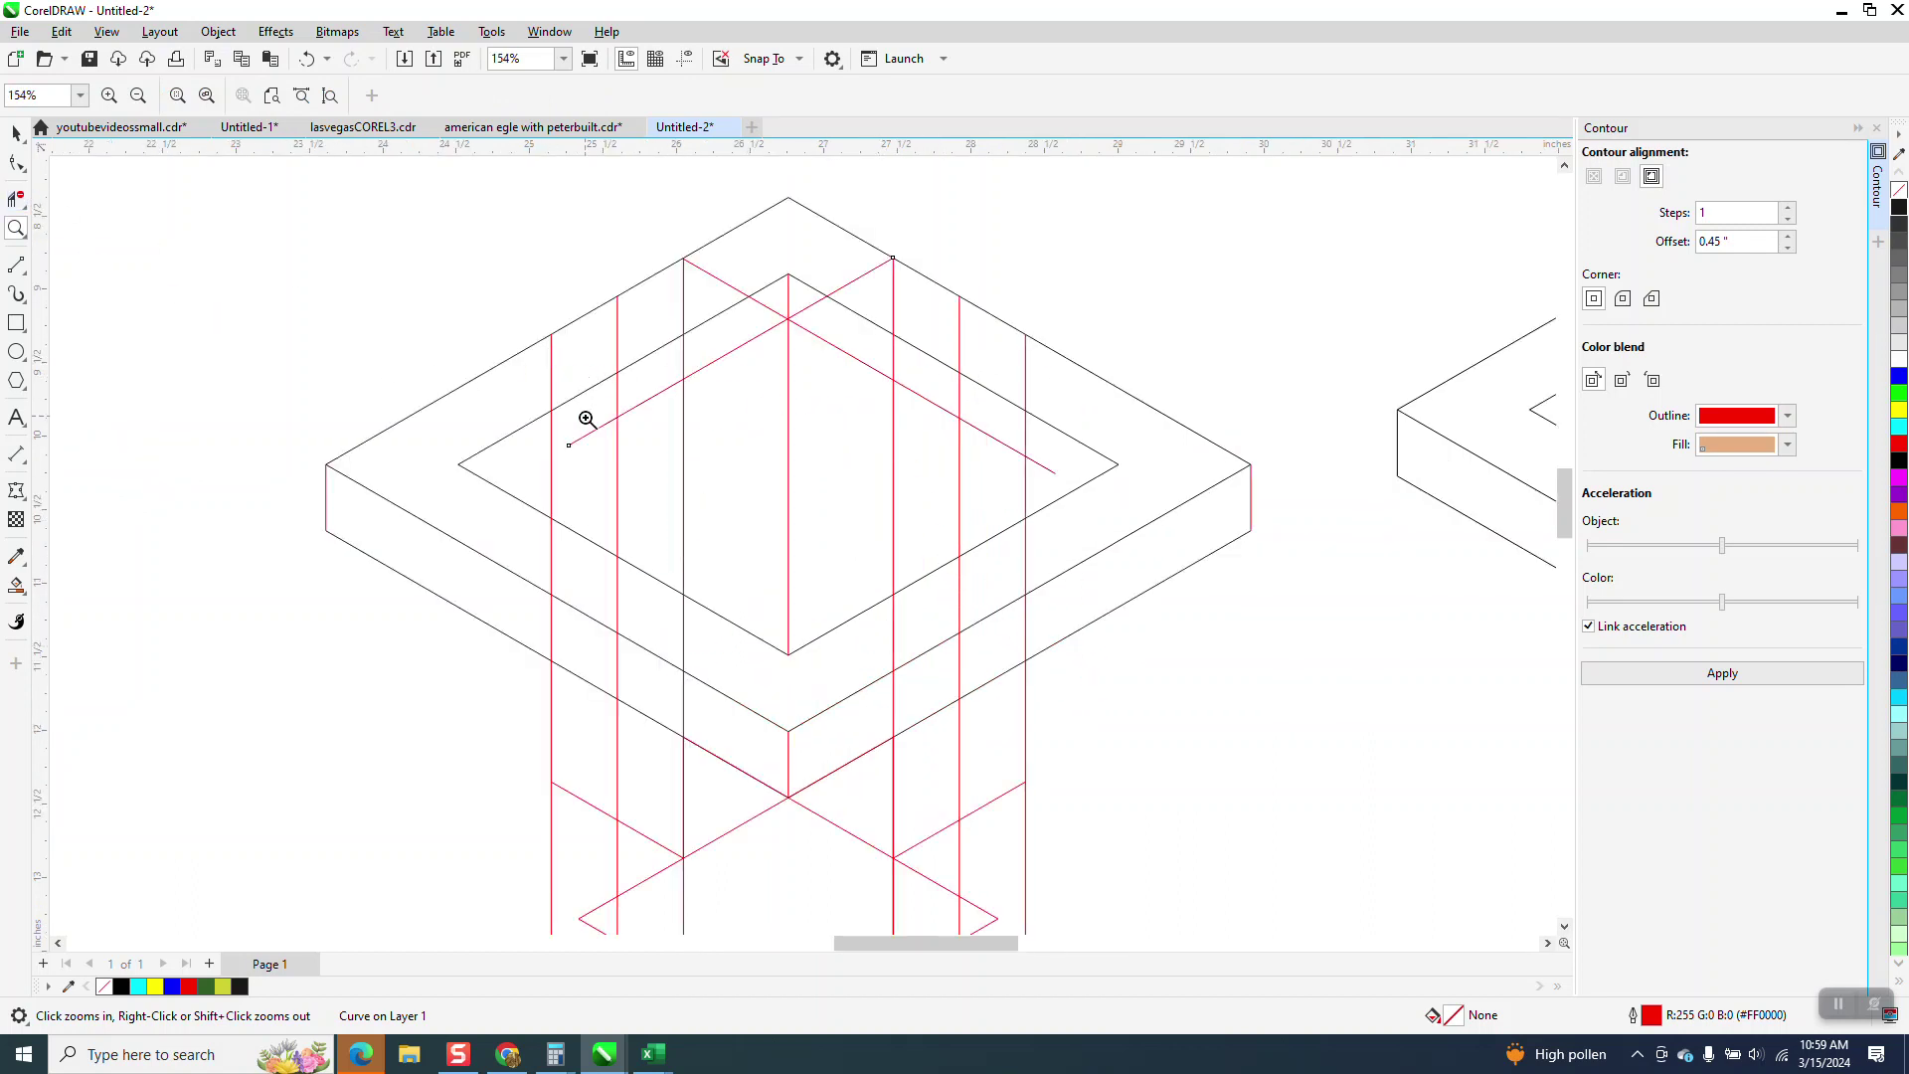
pyautogui.click(20, 194)
pyautogui.click(97, 239)
pyautogui.click(593, 430)
pyautogui.click(726, 355)
pyautogui.click(656, 394)
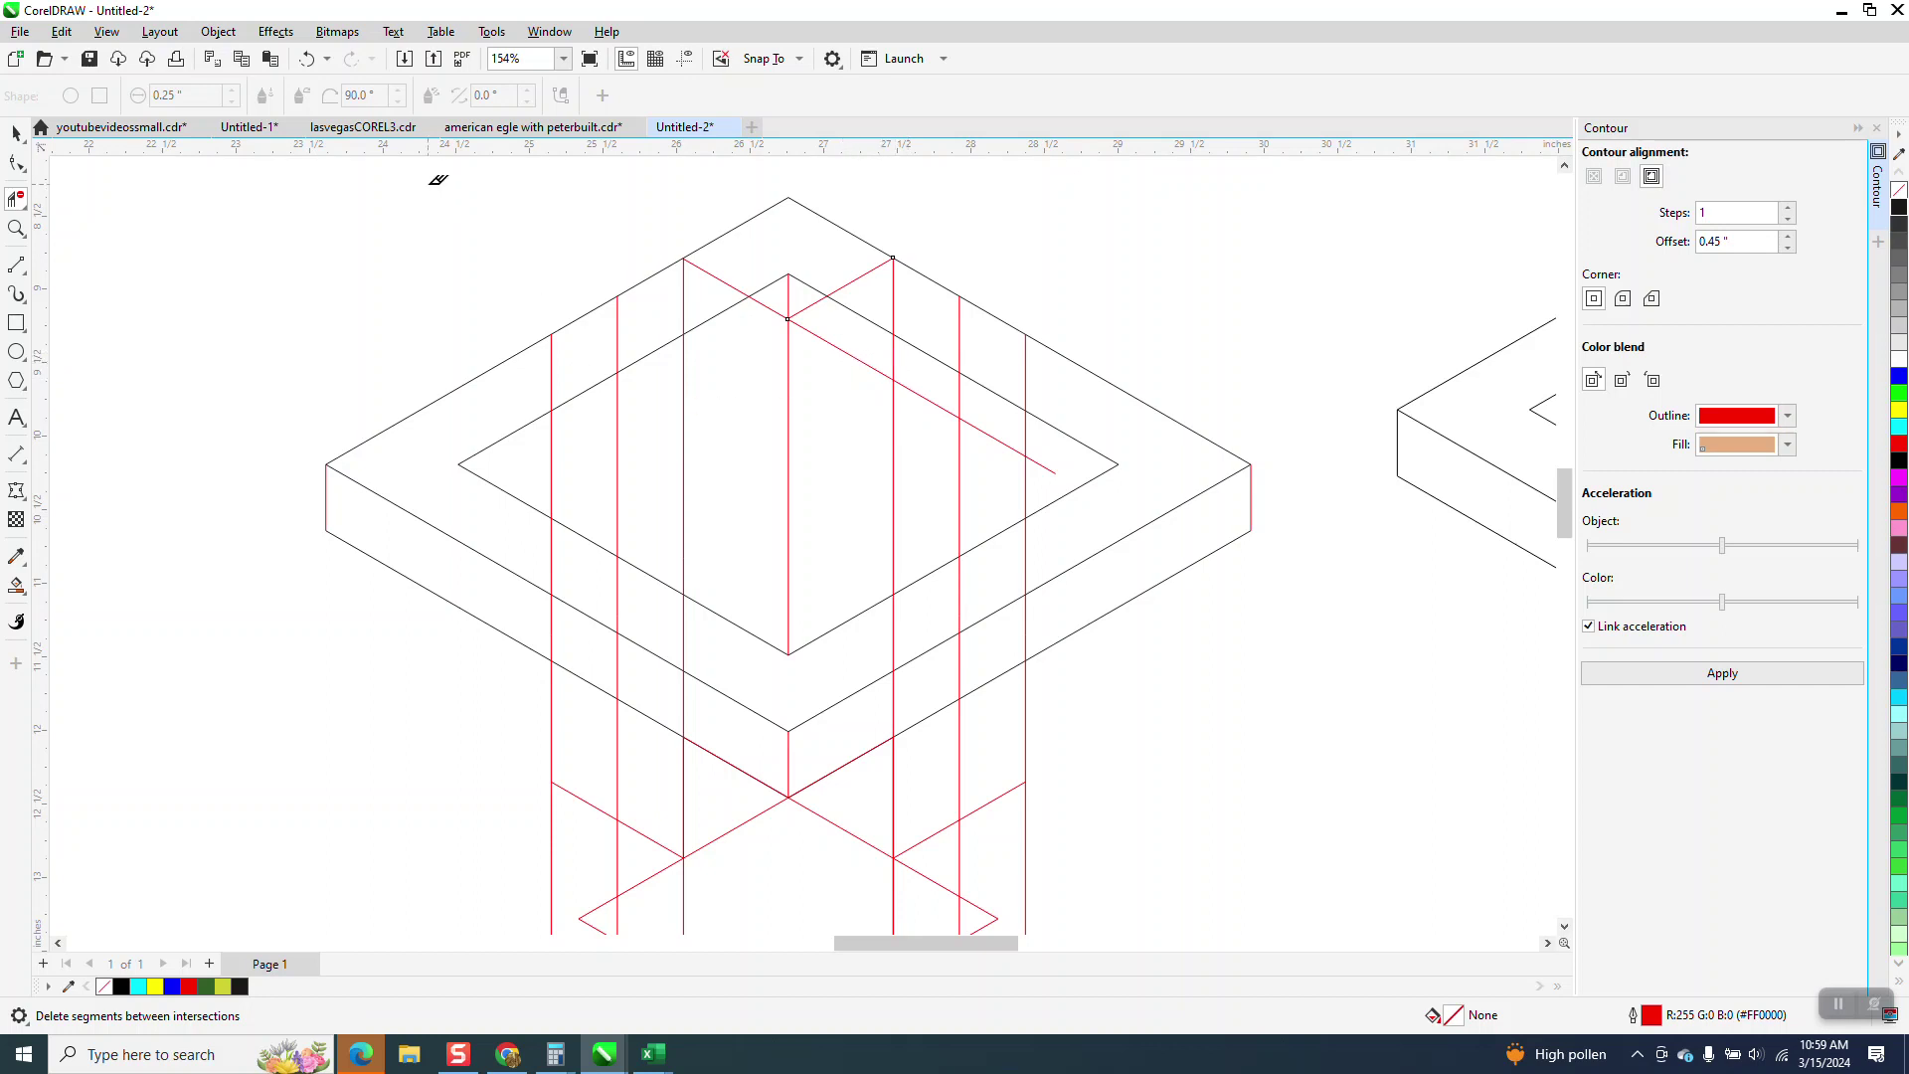
pyautogui.click(307, 59)
pyautogui.click(308, 60)
pyautogui.click(307, 59)
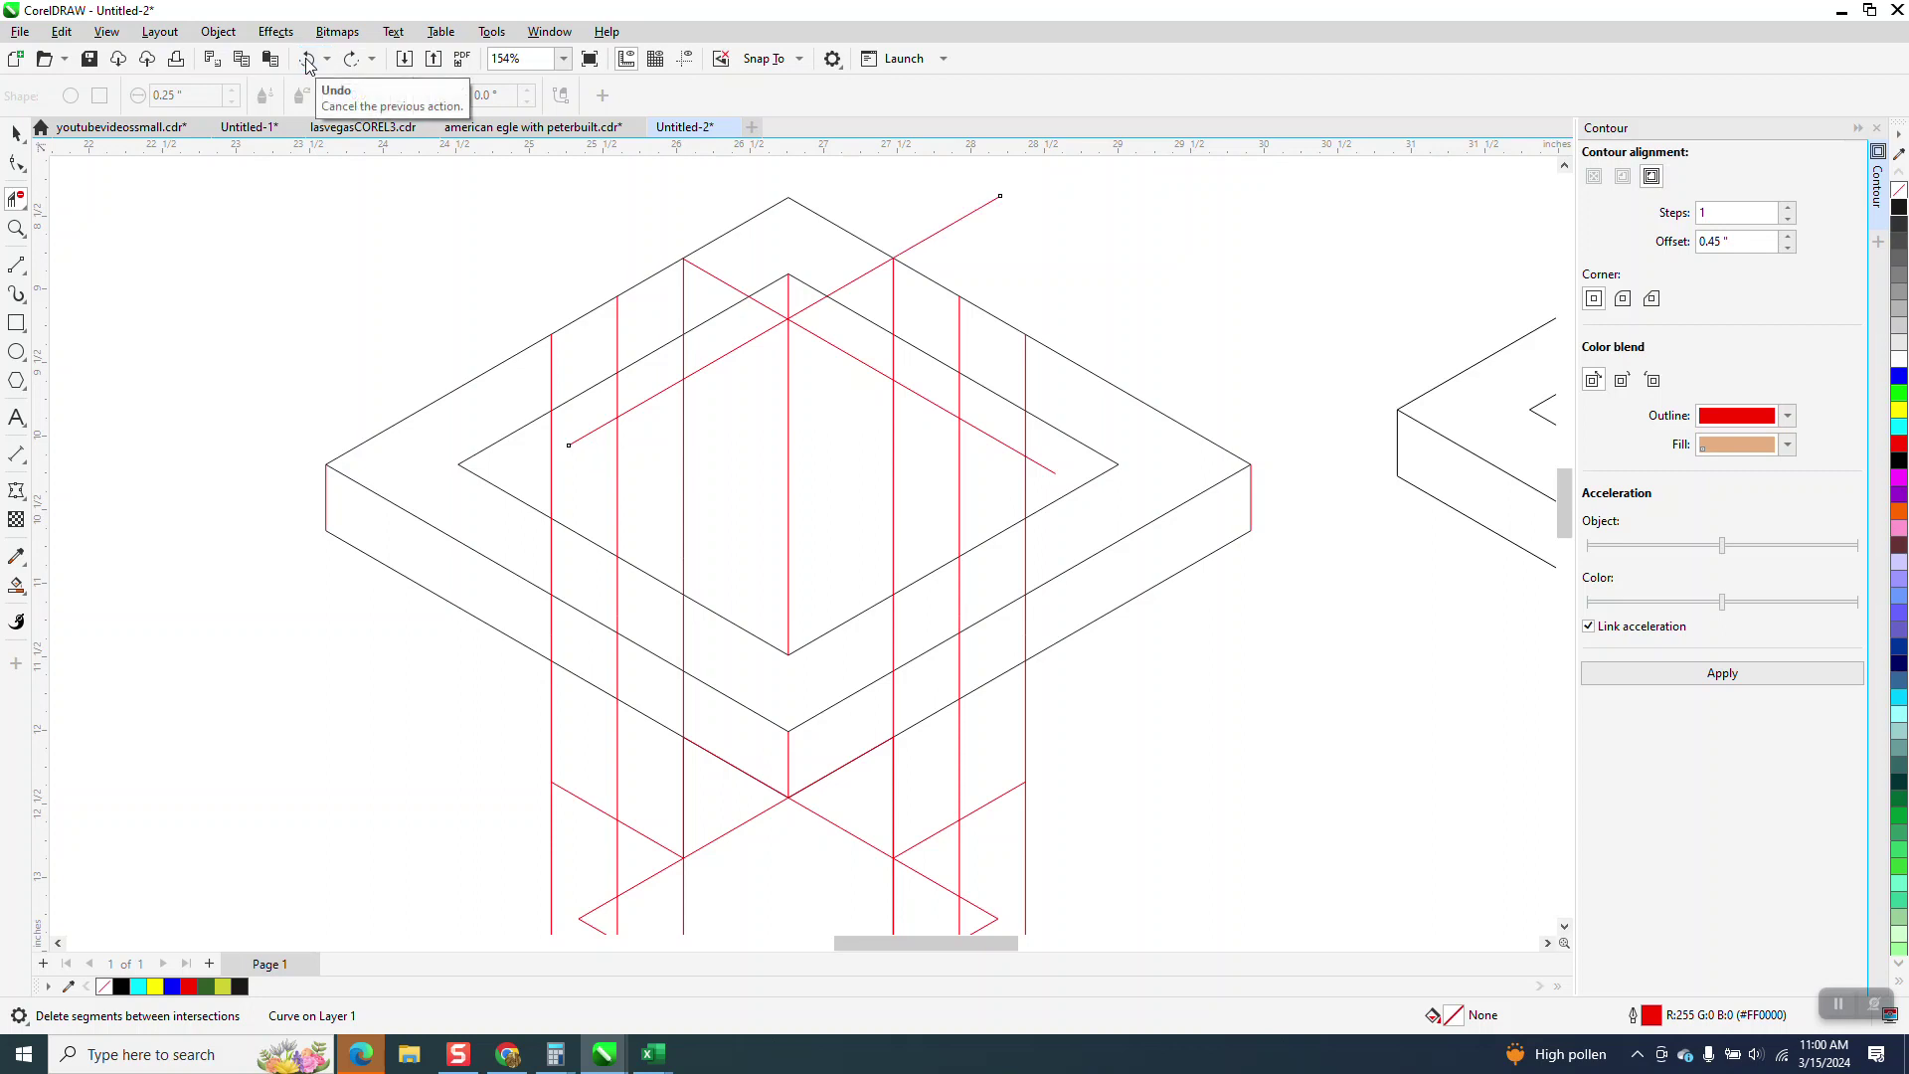
# Stretch the mirrored diagonal at its lower-left end to about 3.51 inches wide, 119.6% of its size
pyautogui.click(16, 132)
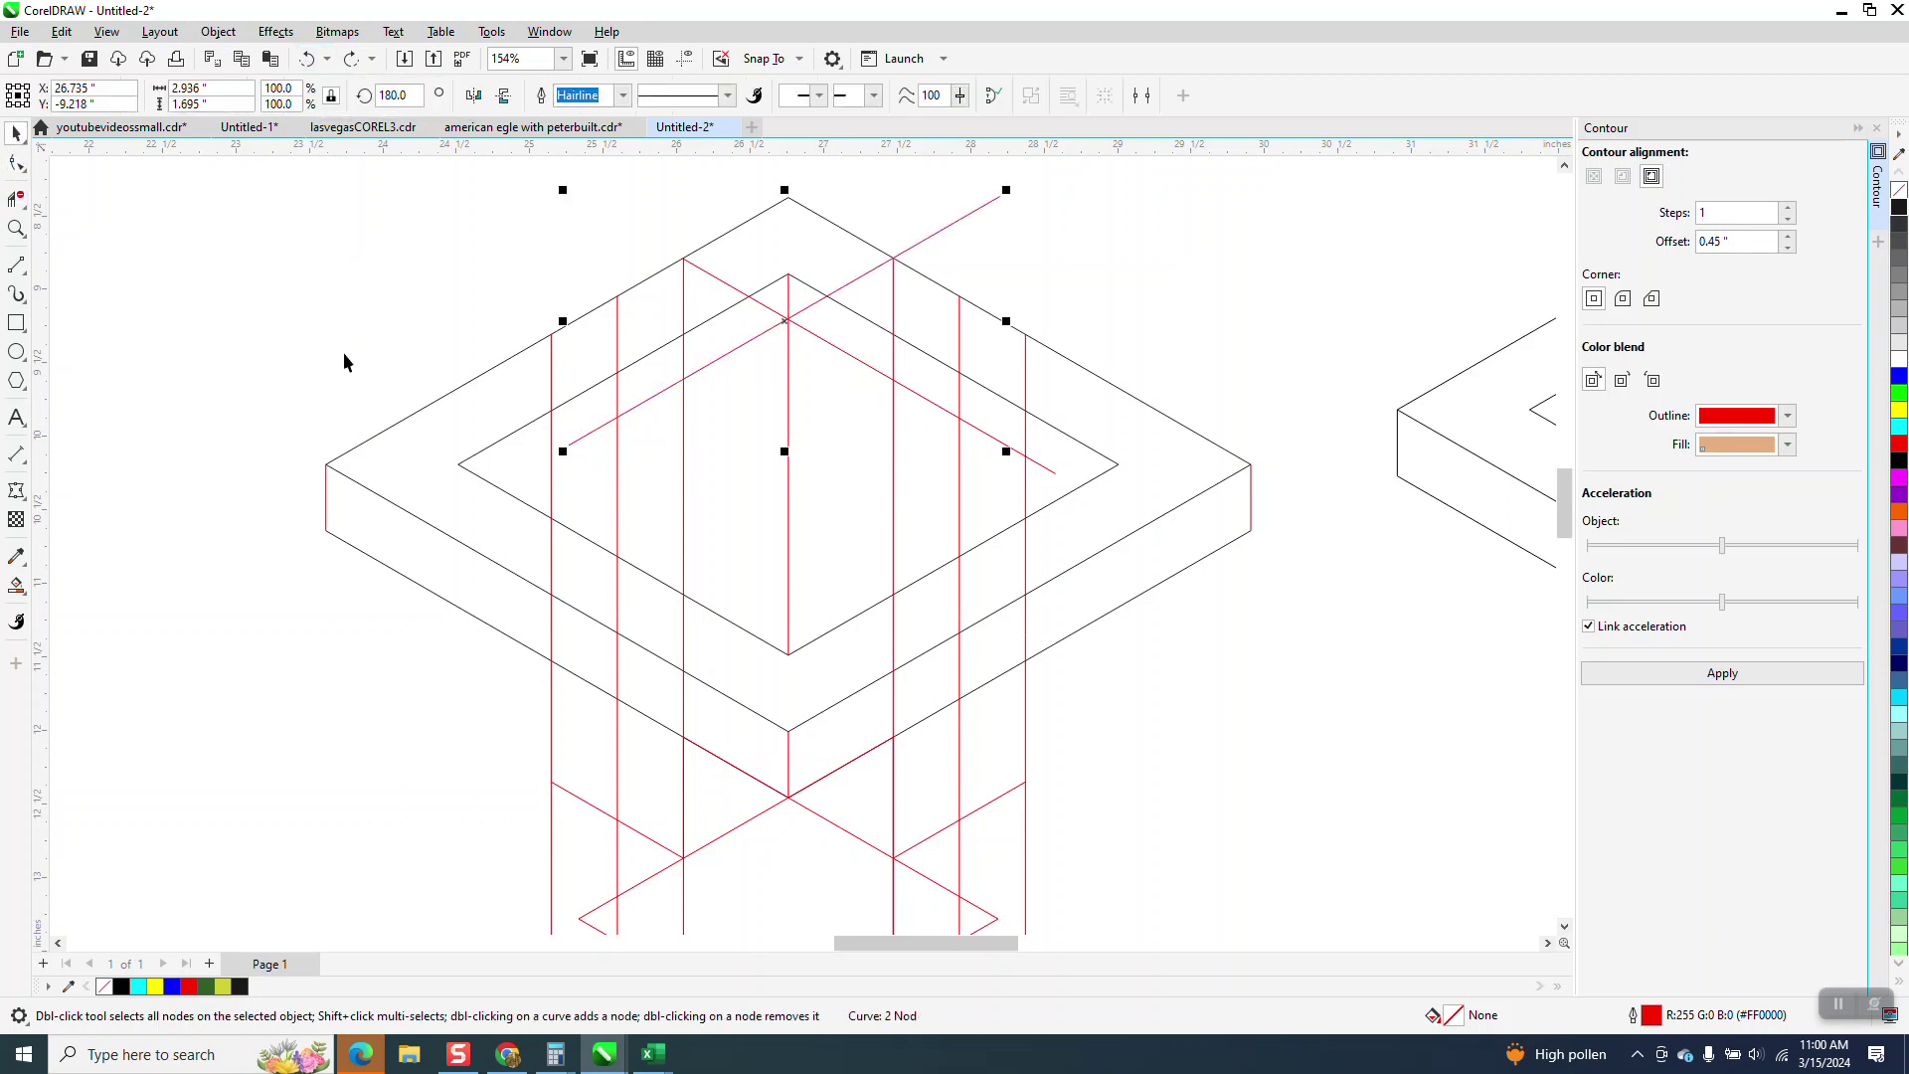
pyautogui.moveTo(563, 444); pyautogui.dragTo(405, 477)
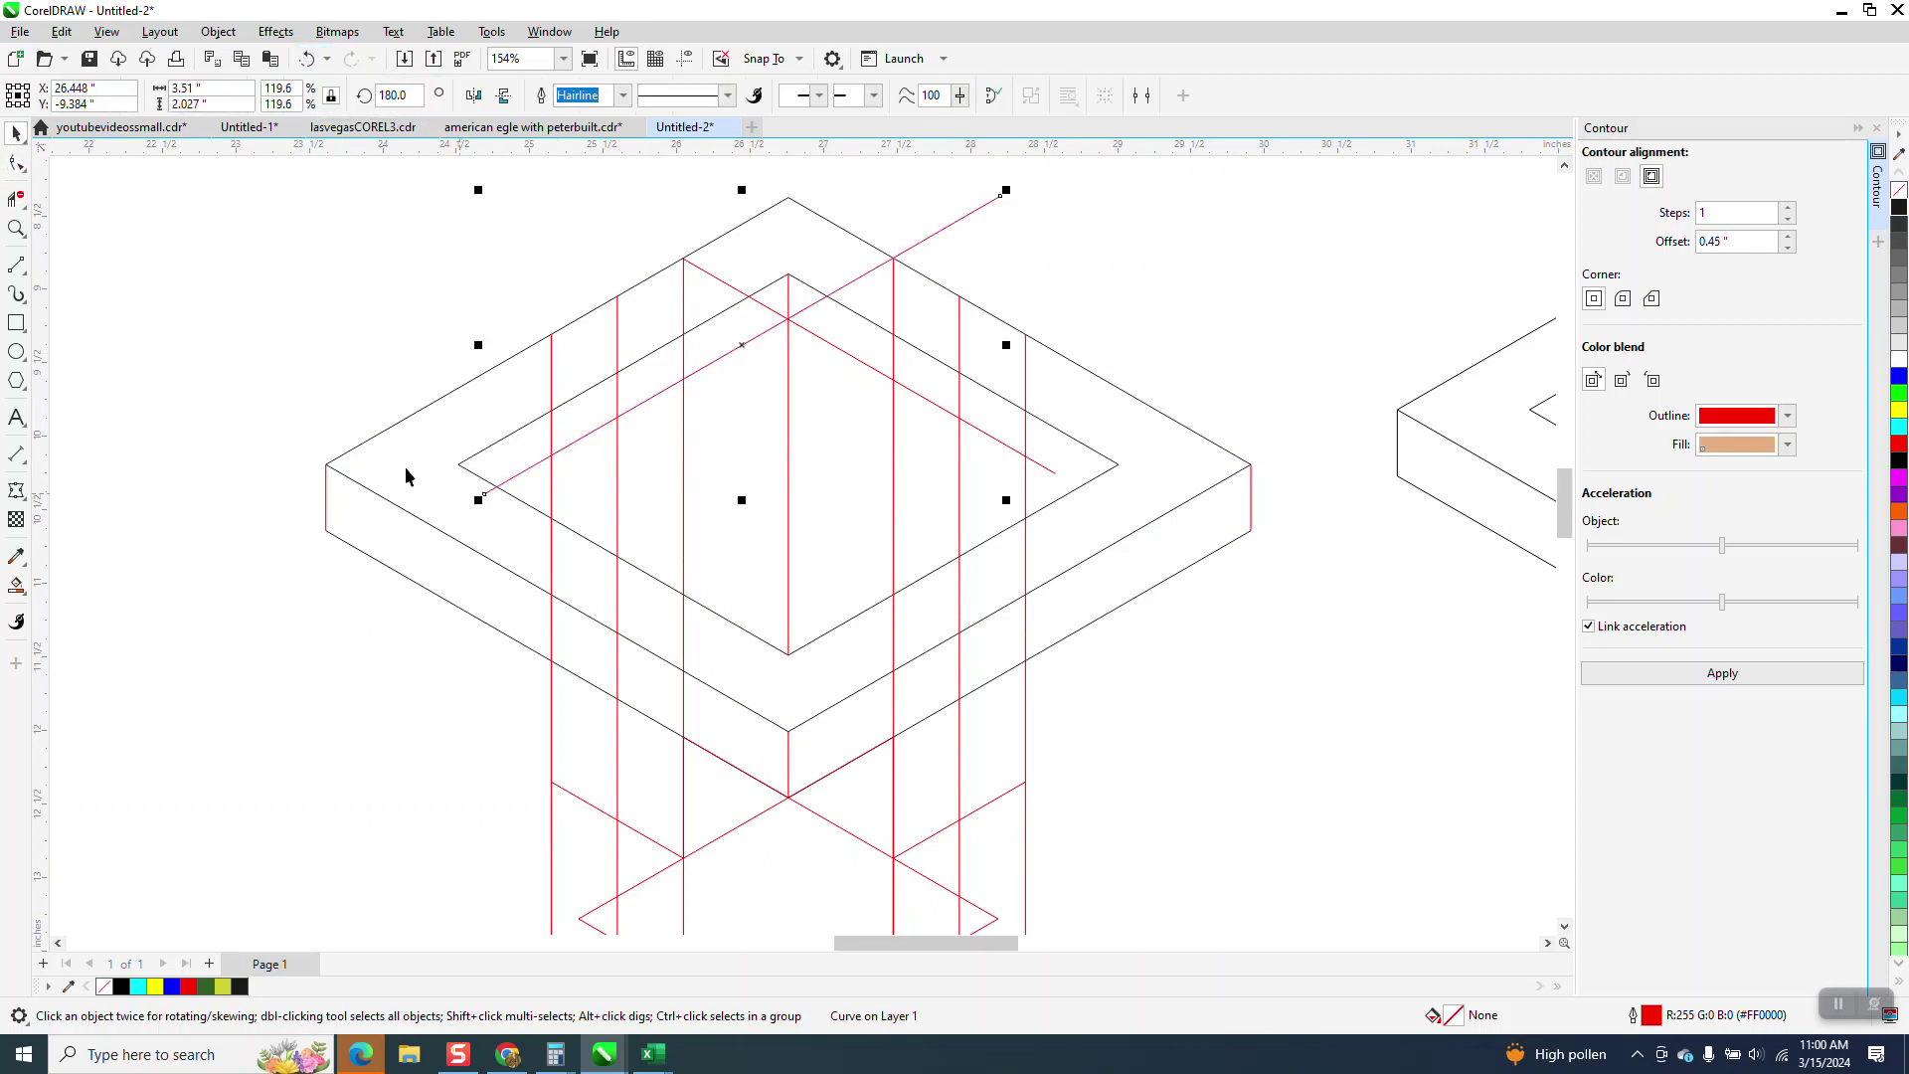
pyautogui.scroll(-2, 378, 458)
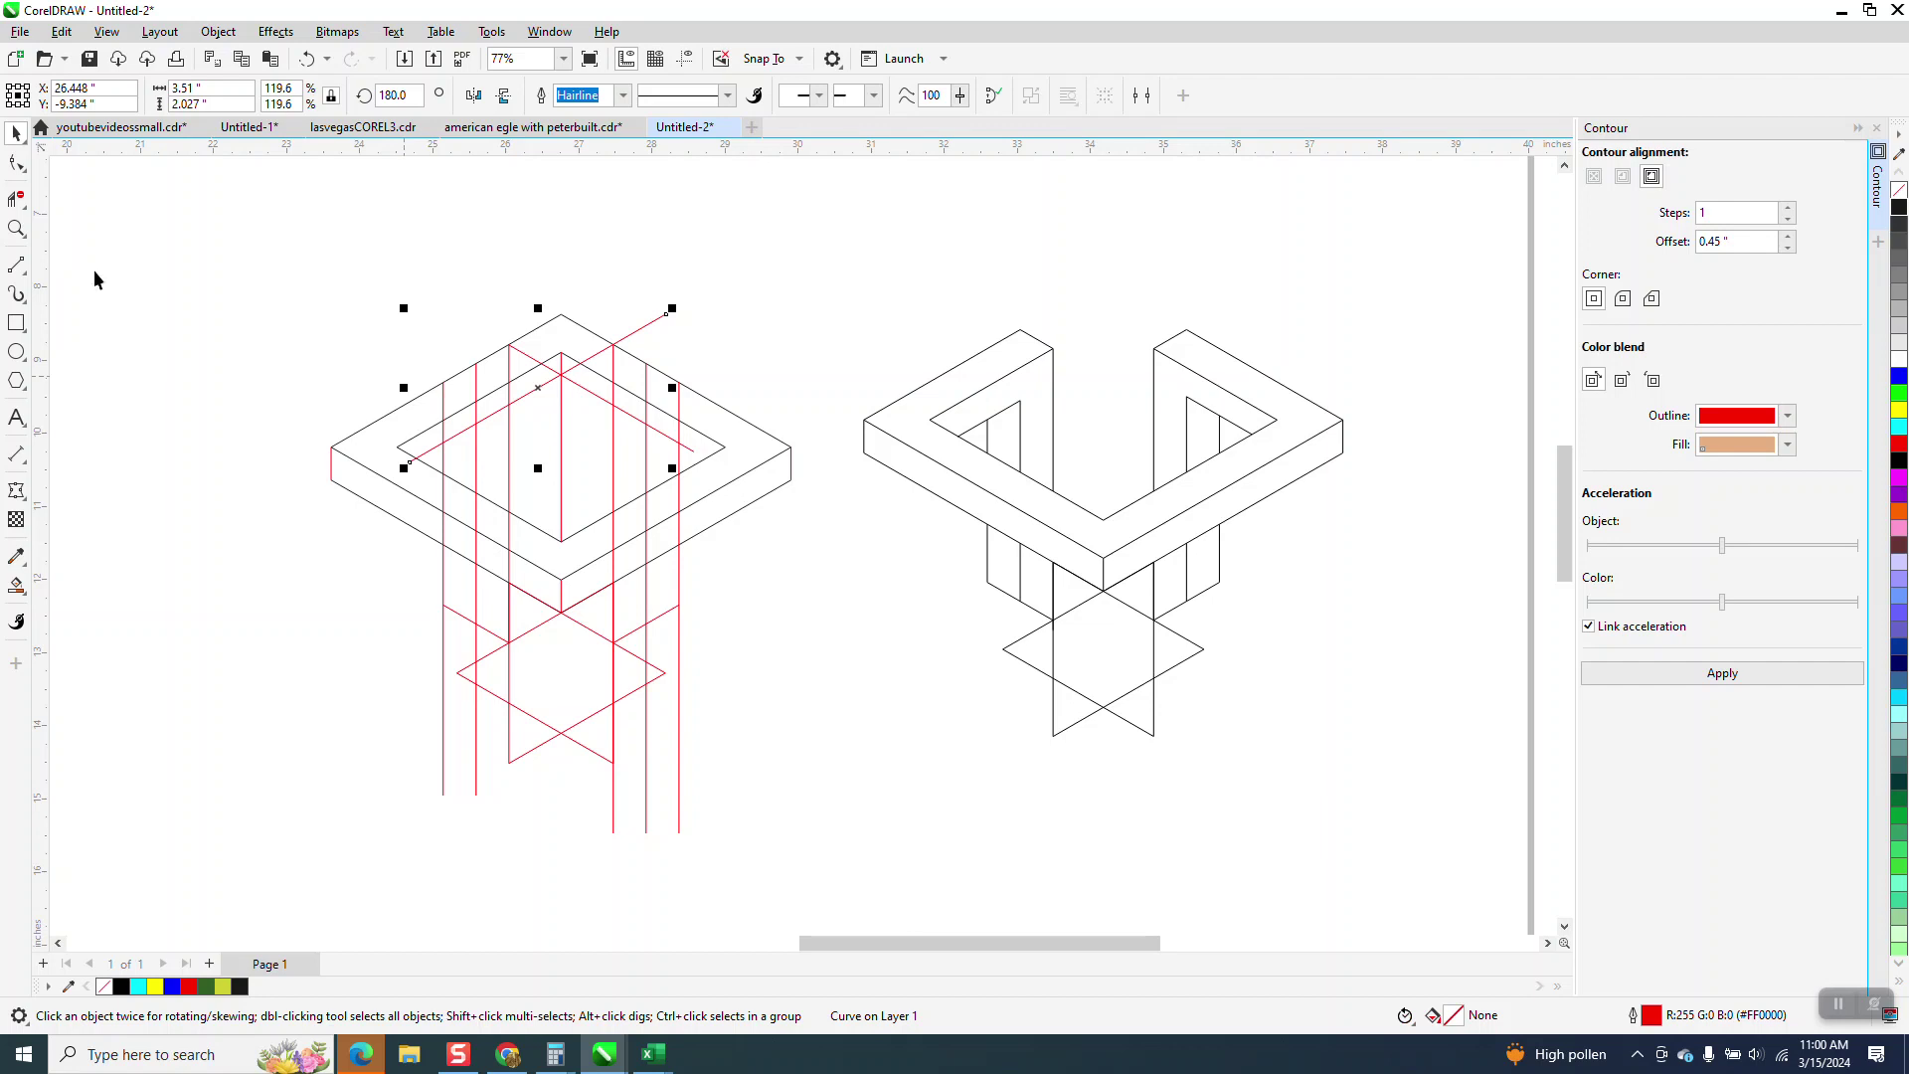
# Trim the top segments of the vertical leg lines between the slab's outer and inner upper edges
pyautogui.click(16, 198)
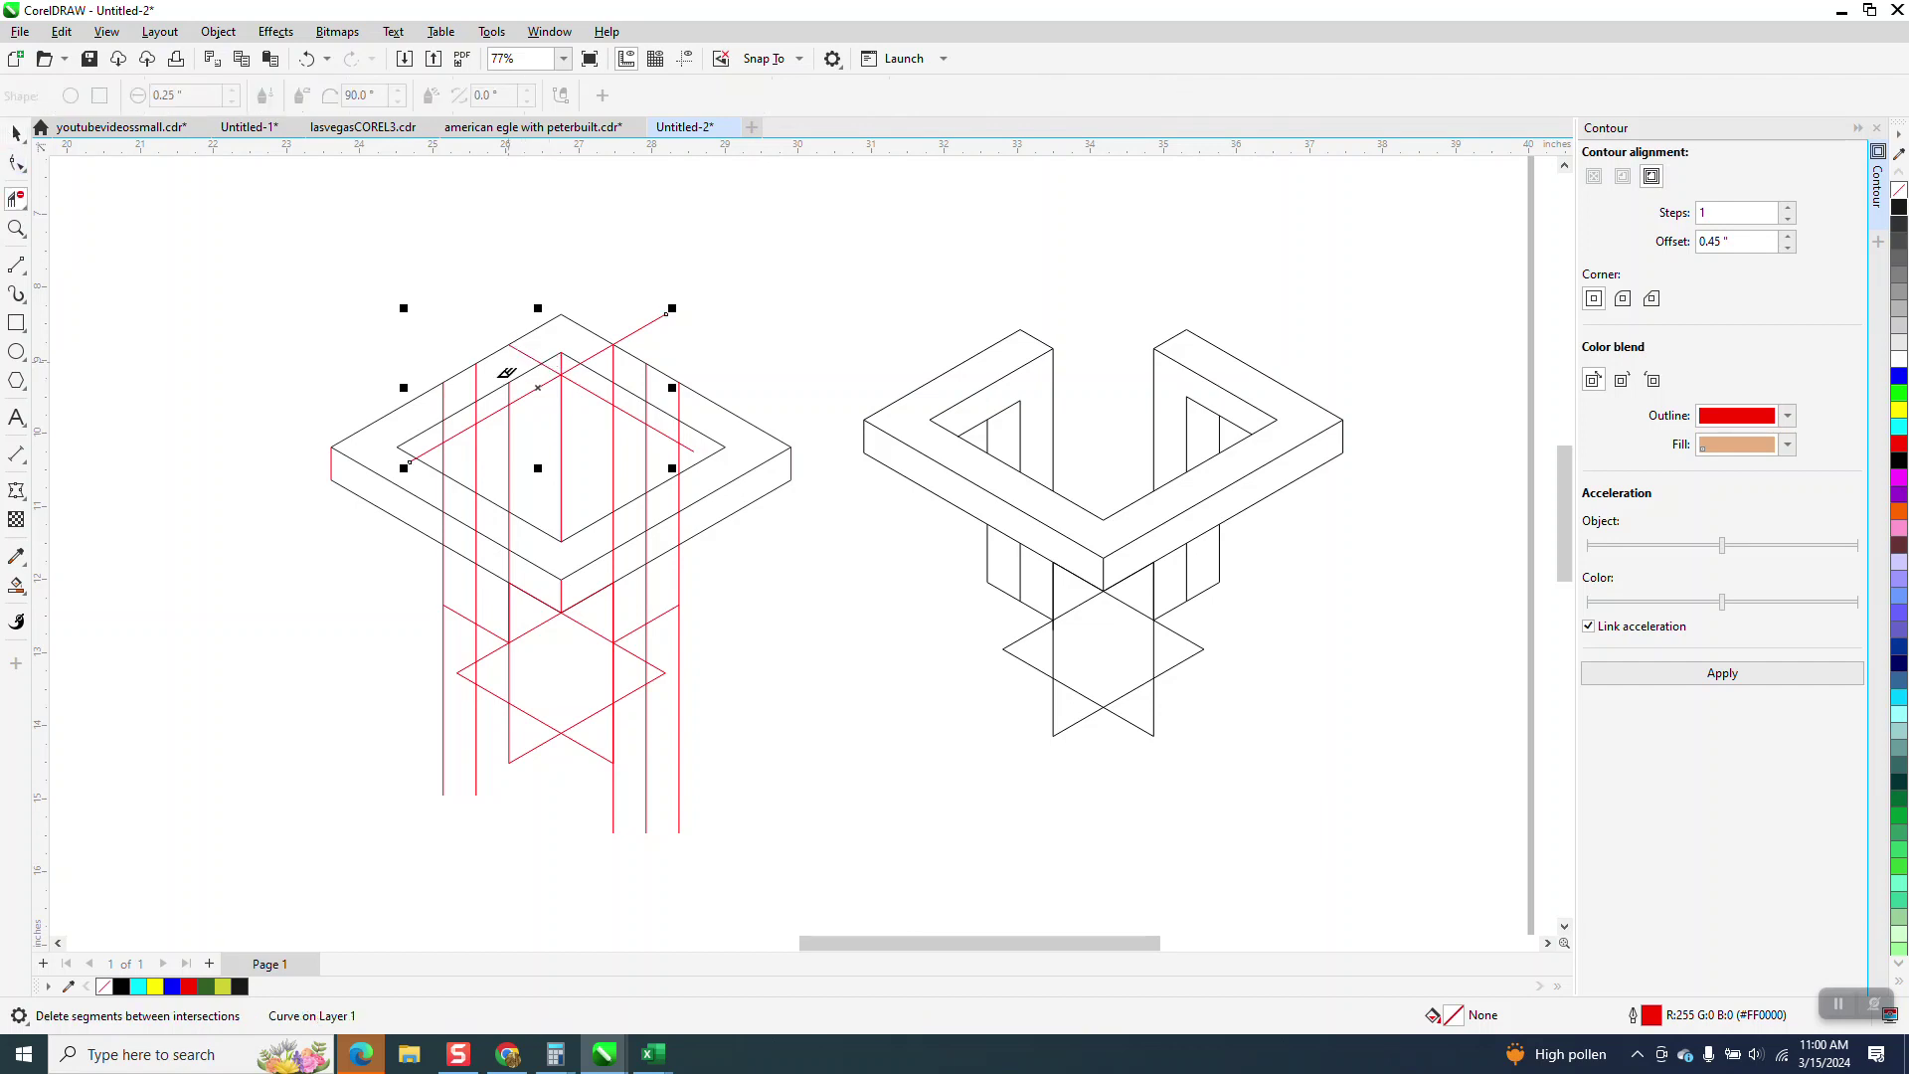
pyautogui.click(445, 398)
pyautogui.click(647, 383)
# Stretch the other diagonal at its lower-right end to about 3.15 inches wide, 124.2% of its size
pyautogui.click(16, 133)
pyautogui.click(699, 454)
pyautogui.moveTo(701, 459); pyautogui.dragTo(745, 484)
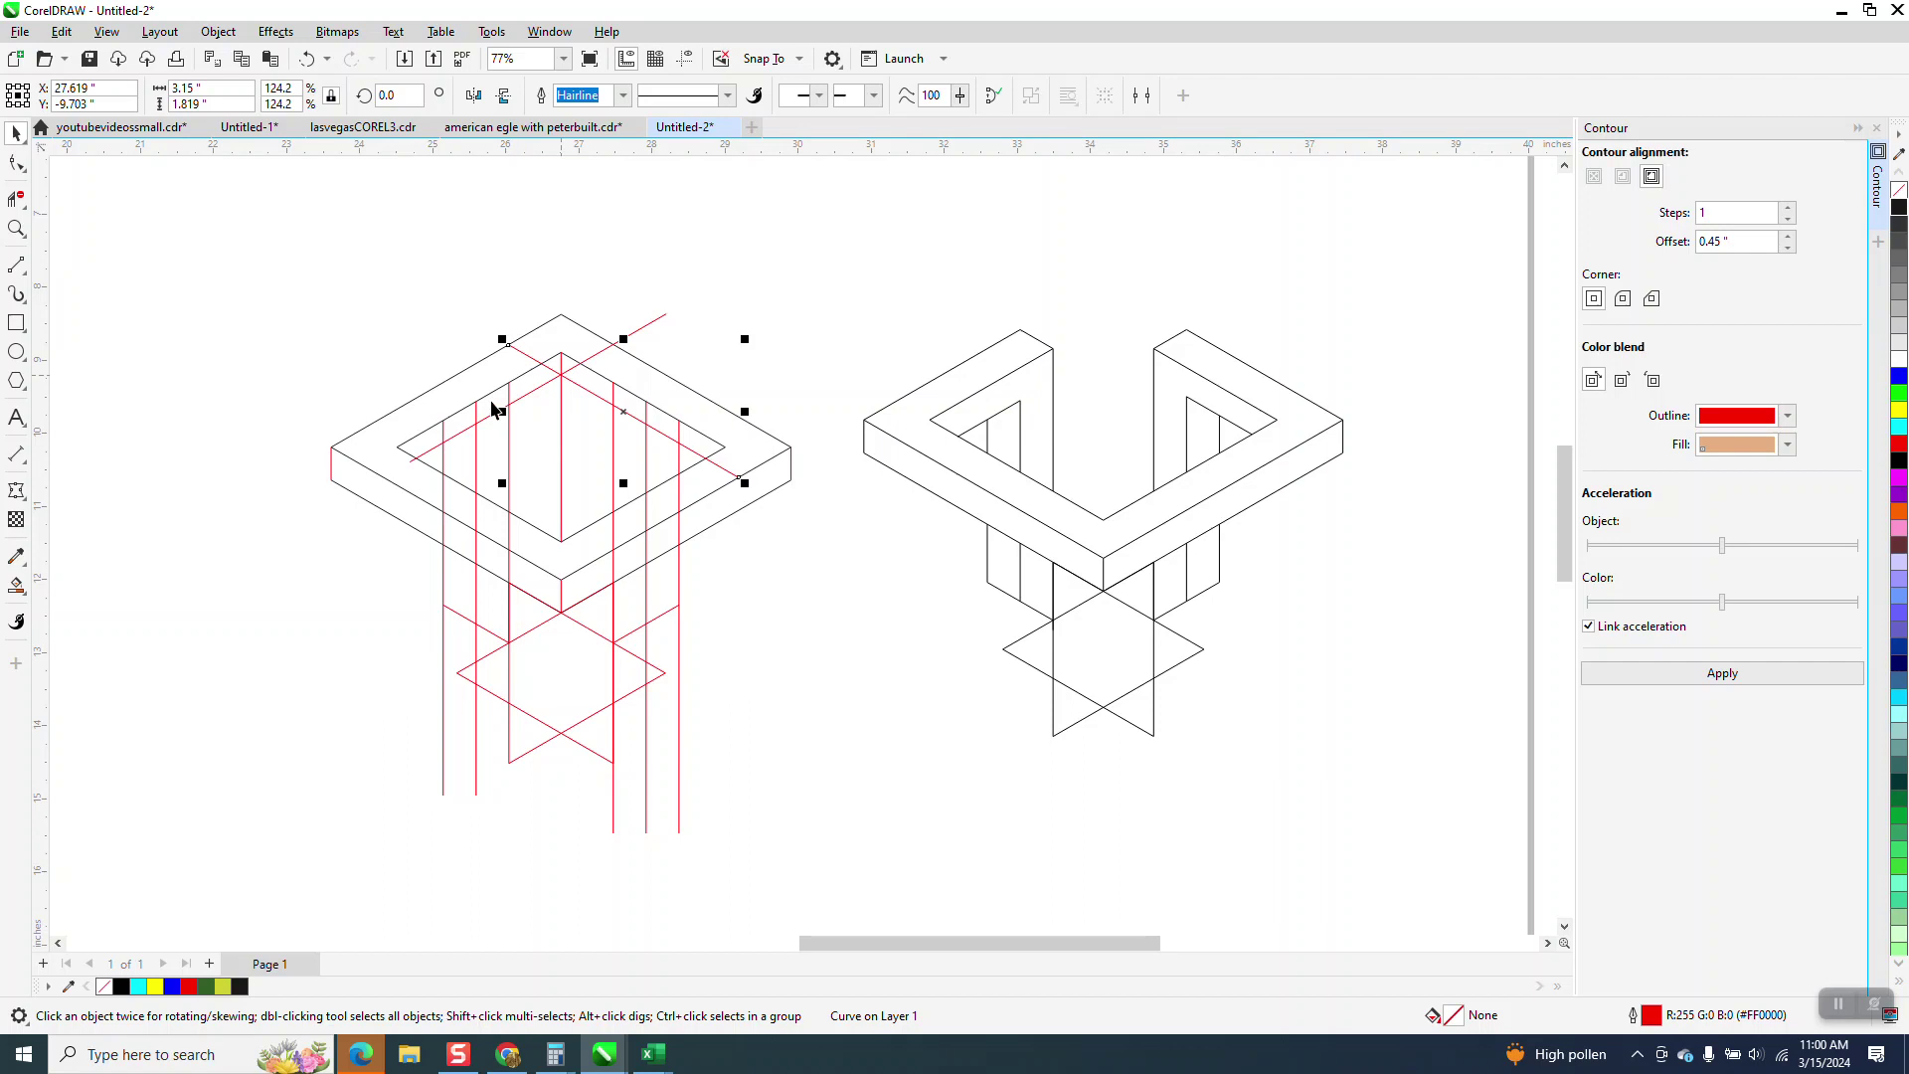
# Shift both diagonals to cross on the rhombus's vertical centre line and stretch the downward-sloping one at its upper-left end to about 3.42 inches wide
pyautogui.click(16, 229)
pyautogui.moveTo(276, 278); pyautogui.dragTo(921, 617)
pyautogui.click(16, 132)
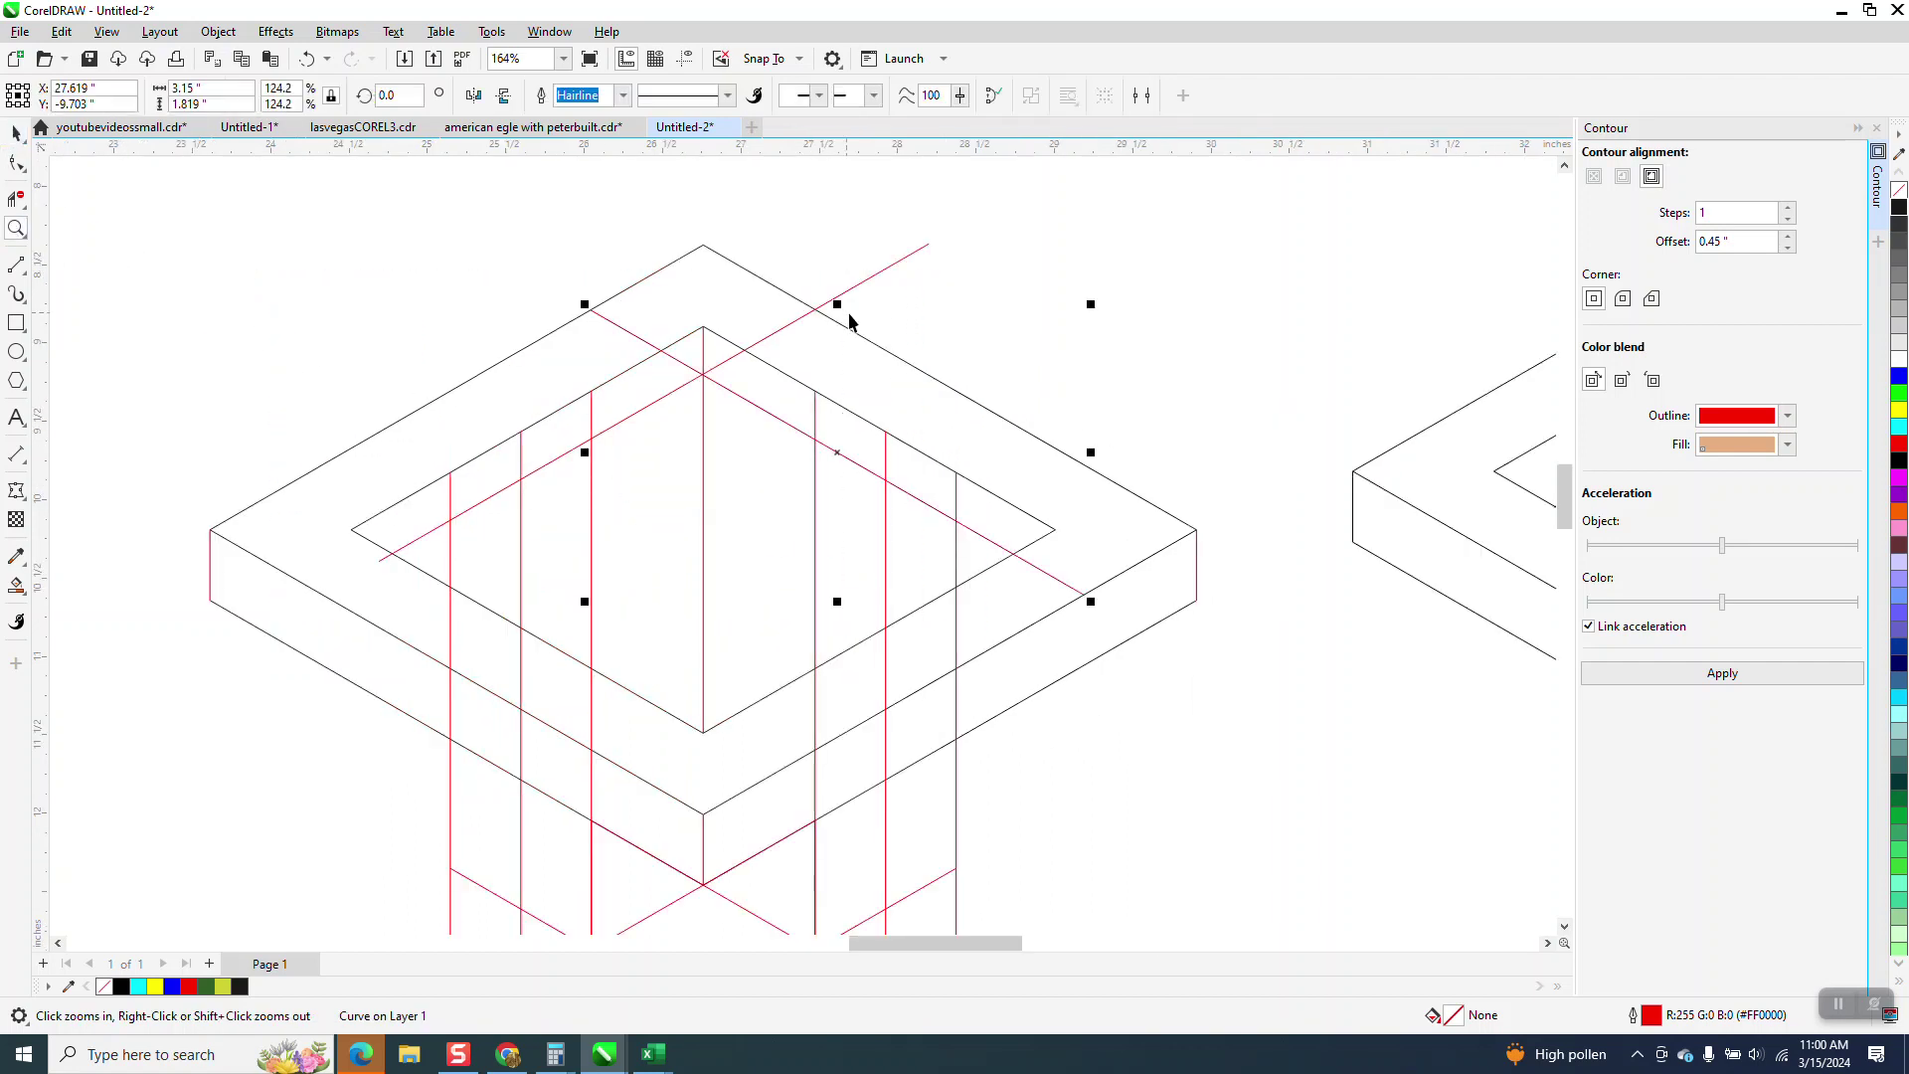
pyautogui.moveTo(852, 288)
pyautogui.mouseDown()
pyautogui.moveTo(868, 317)
pyautogui.moveTo(874, 300)
pyautogui.mouseUp()
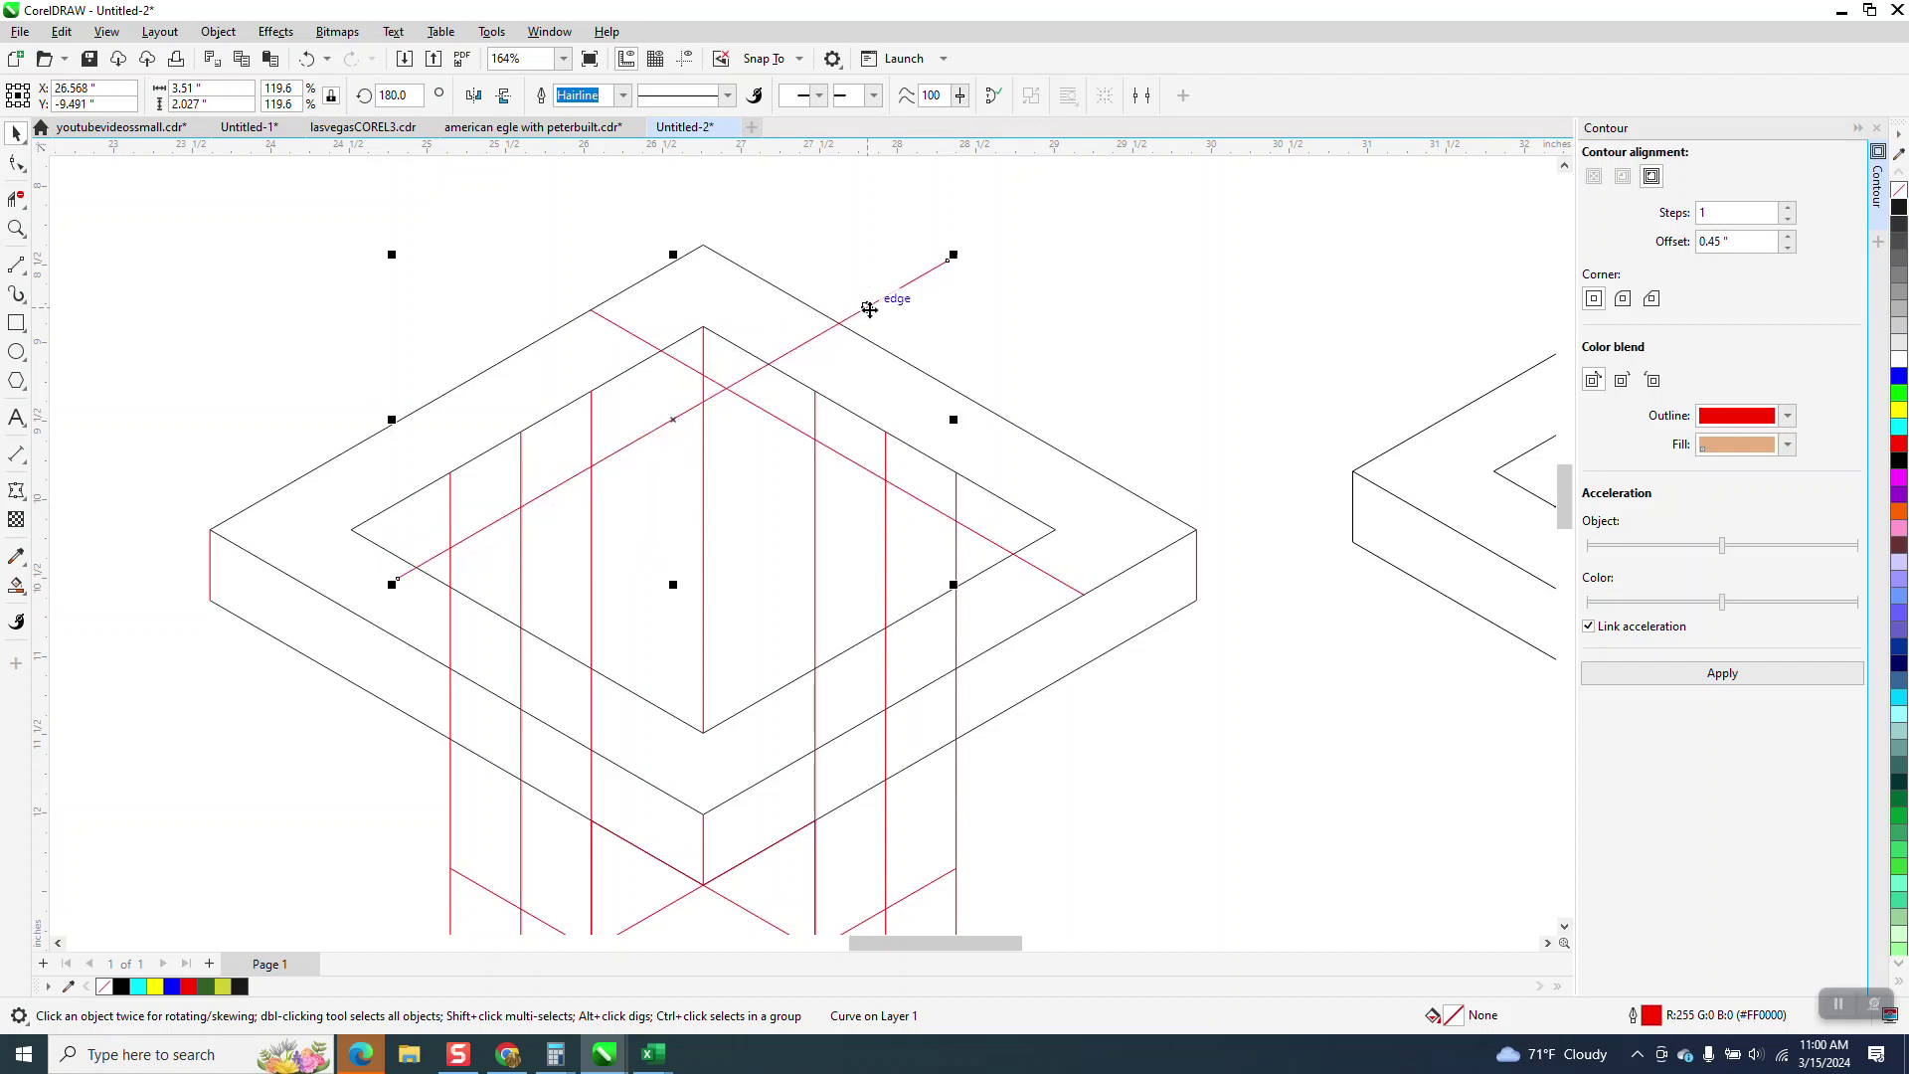
pyautogui.click(802, 433)
pyautogui.moveTo(841, 452); pyautogui.dragTo(821, 475)
pyautogui.scroll(-3, 762, 264)
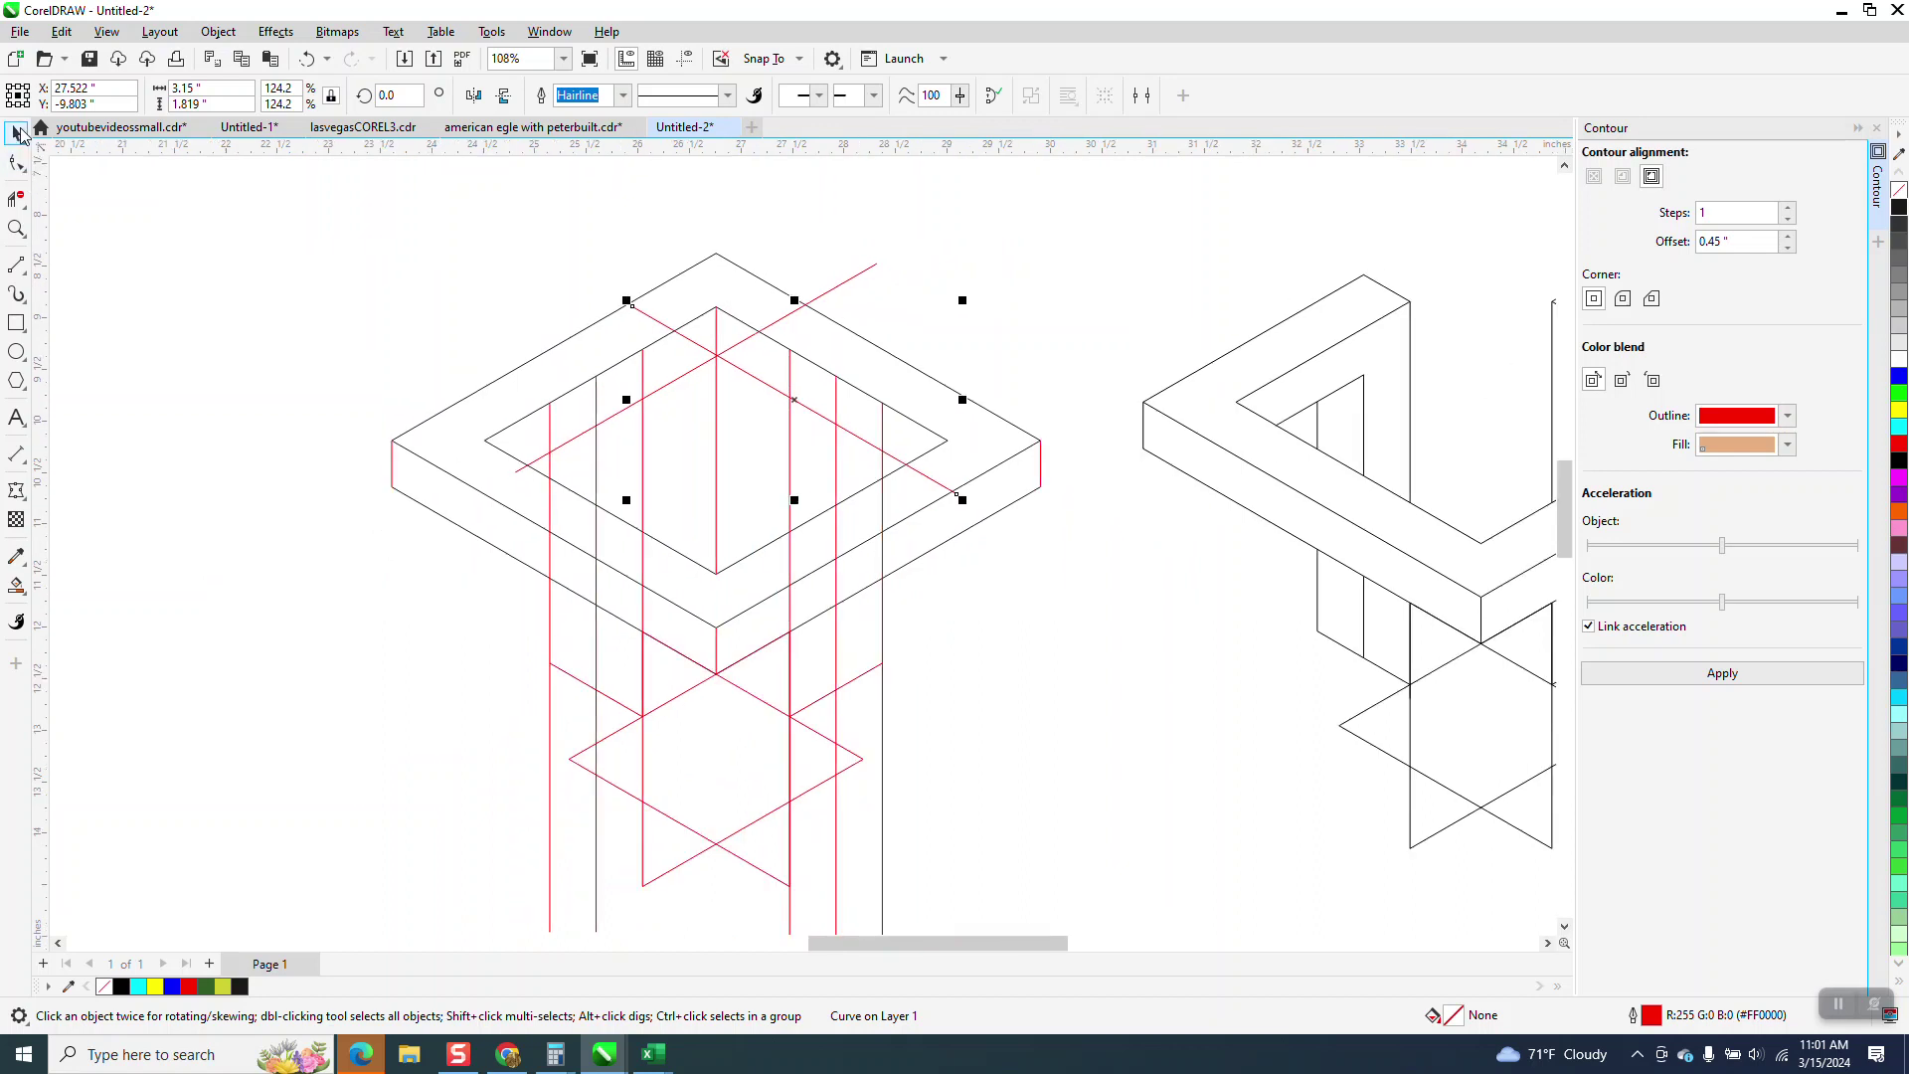
pyautogui.moveTo(627, 300); pyautogui.dragTo(607, 294)
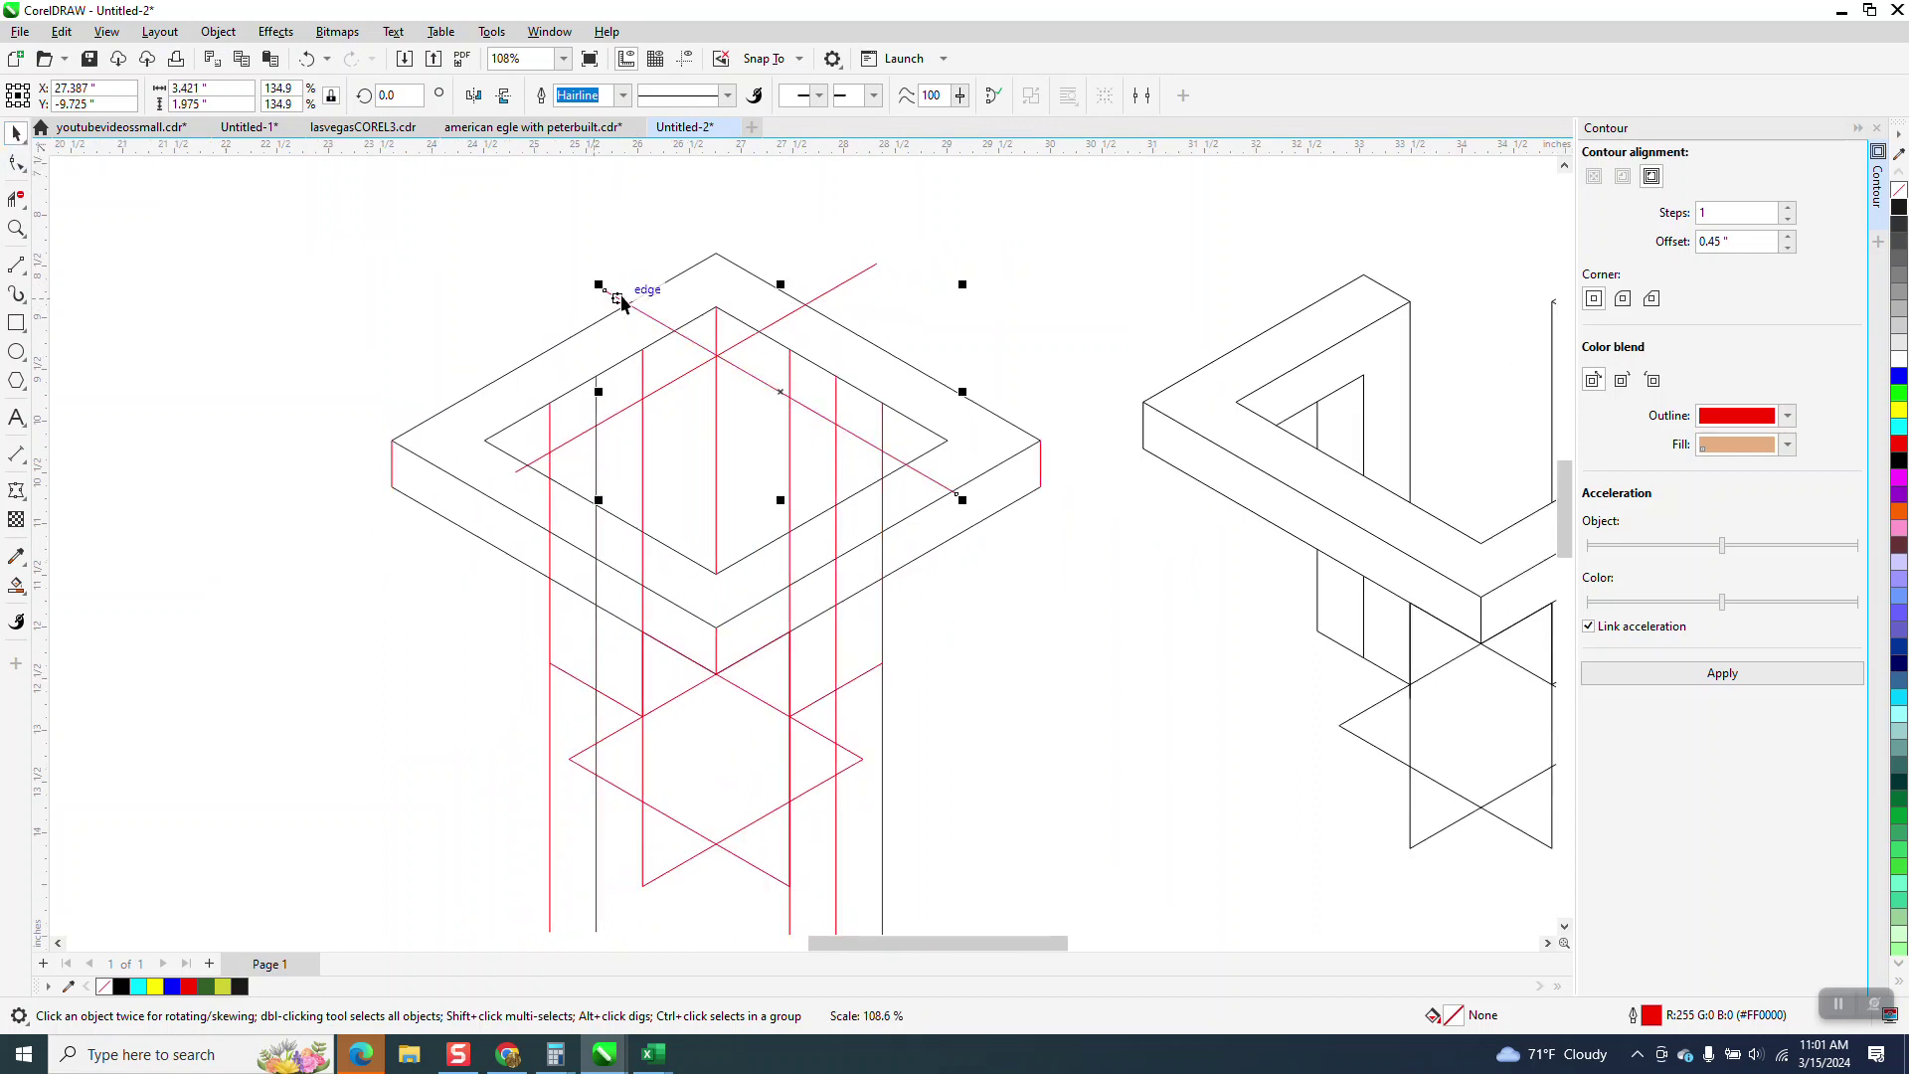
# Trim the left leg's outer and middle verticals above the diagonal, plus the diagonal's lower-left overhang and its segment between the middle and inner verticals
pyautogui.scroll(-2, 661, 370)
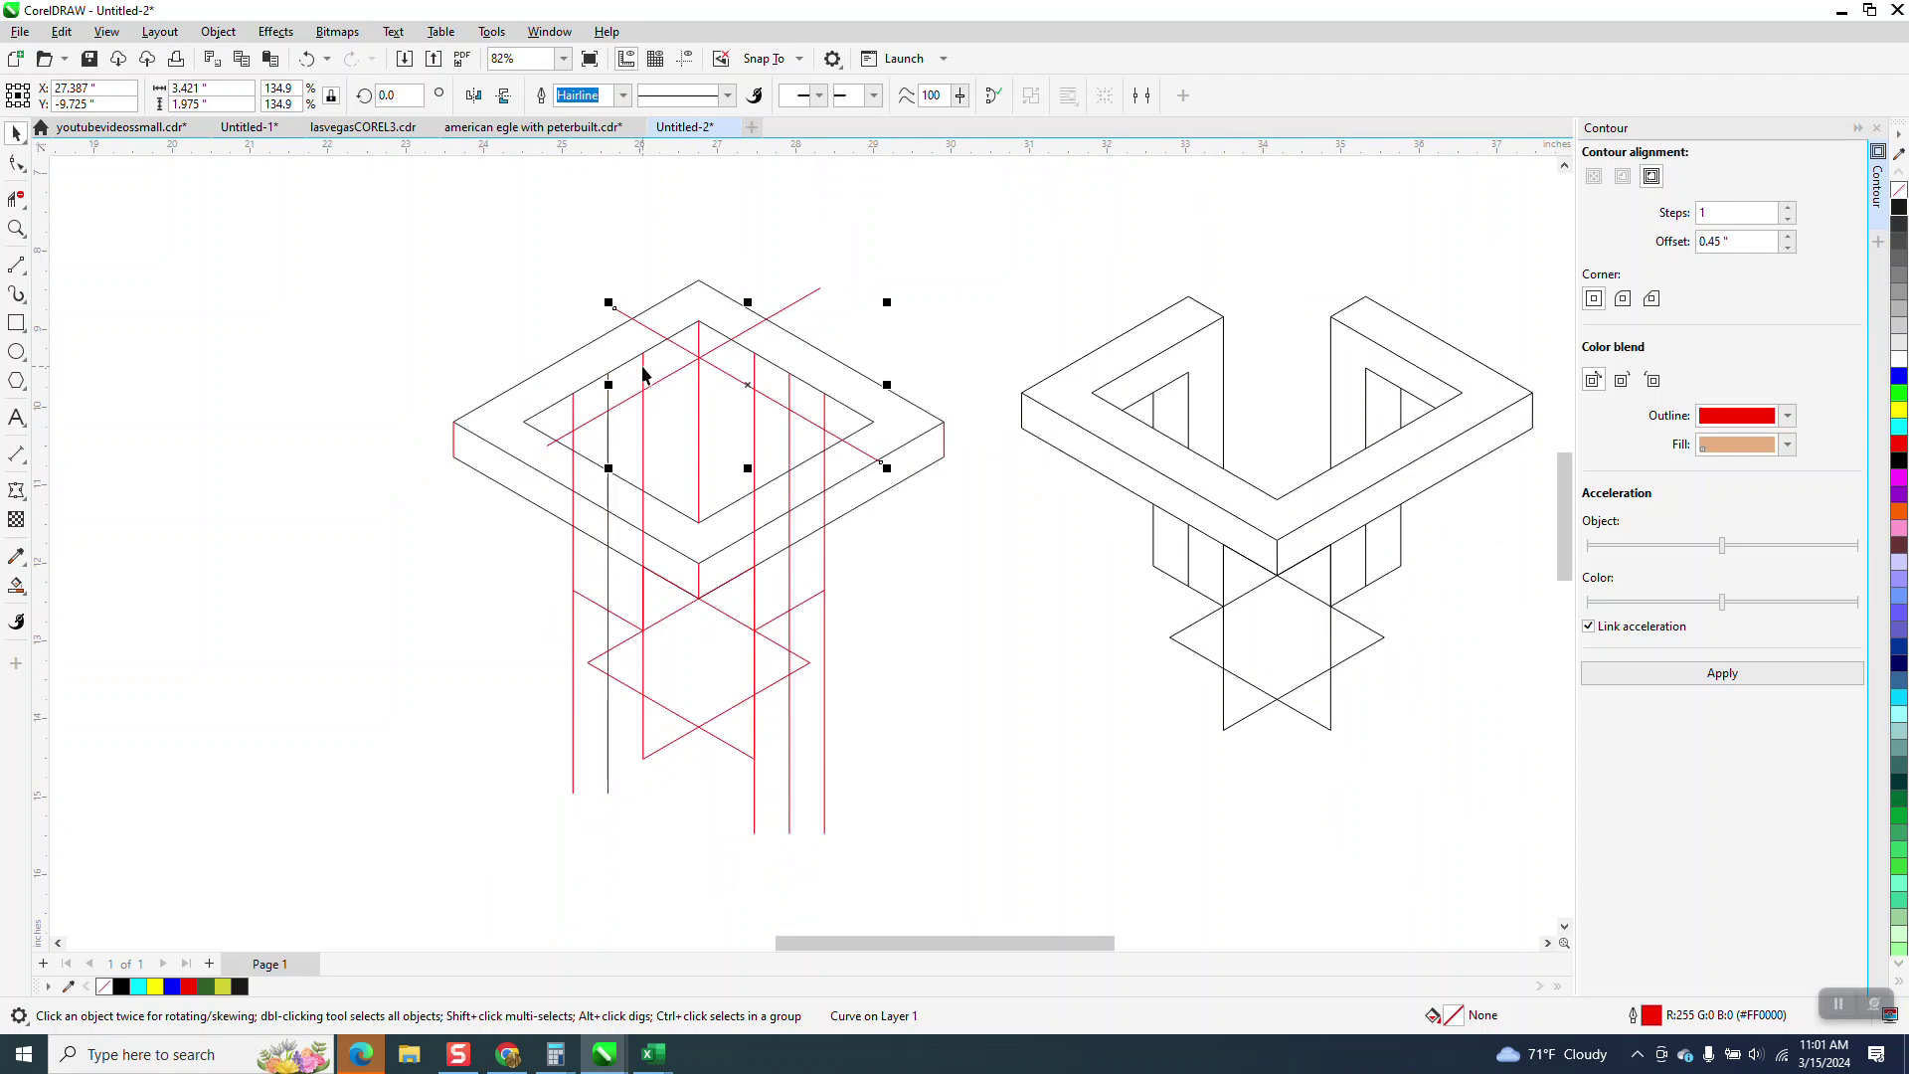
pyautogui.click(643, 366)
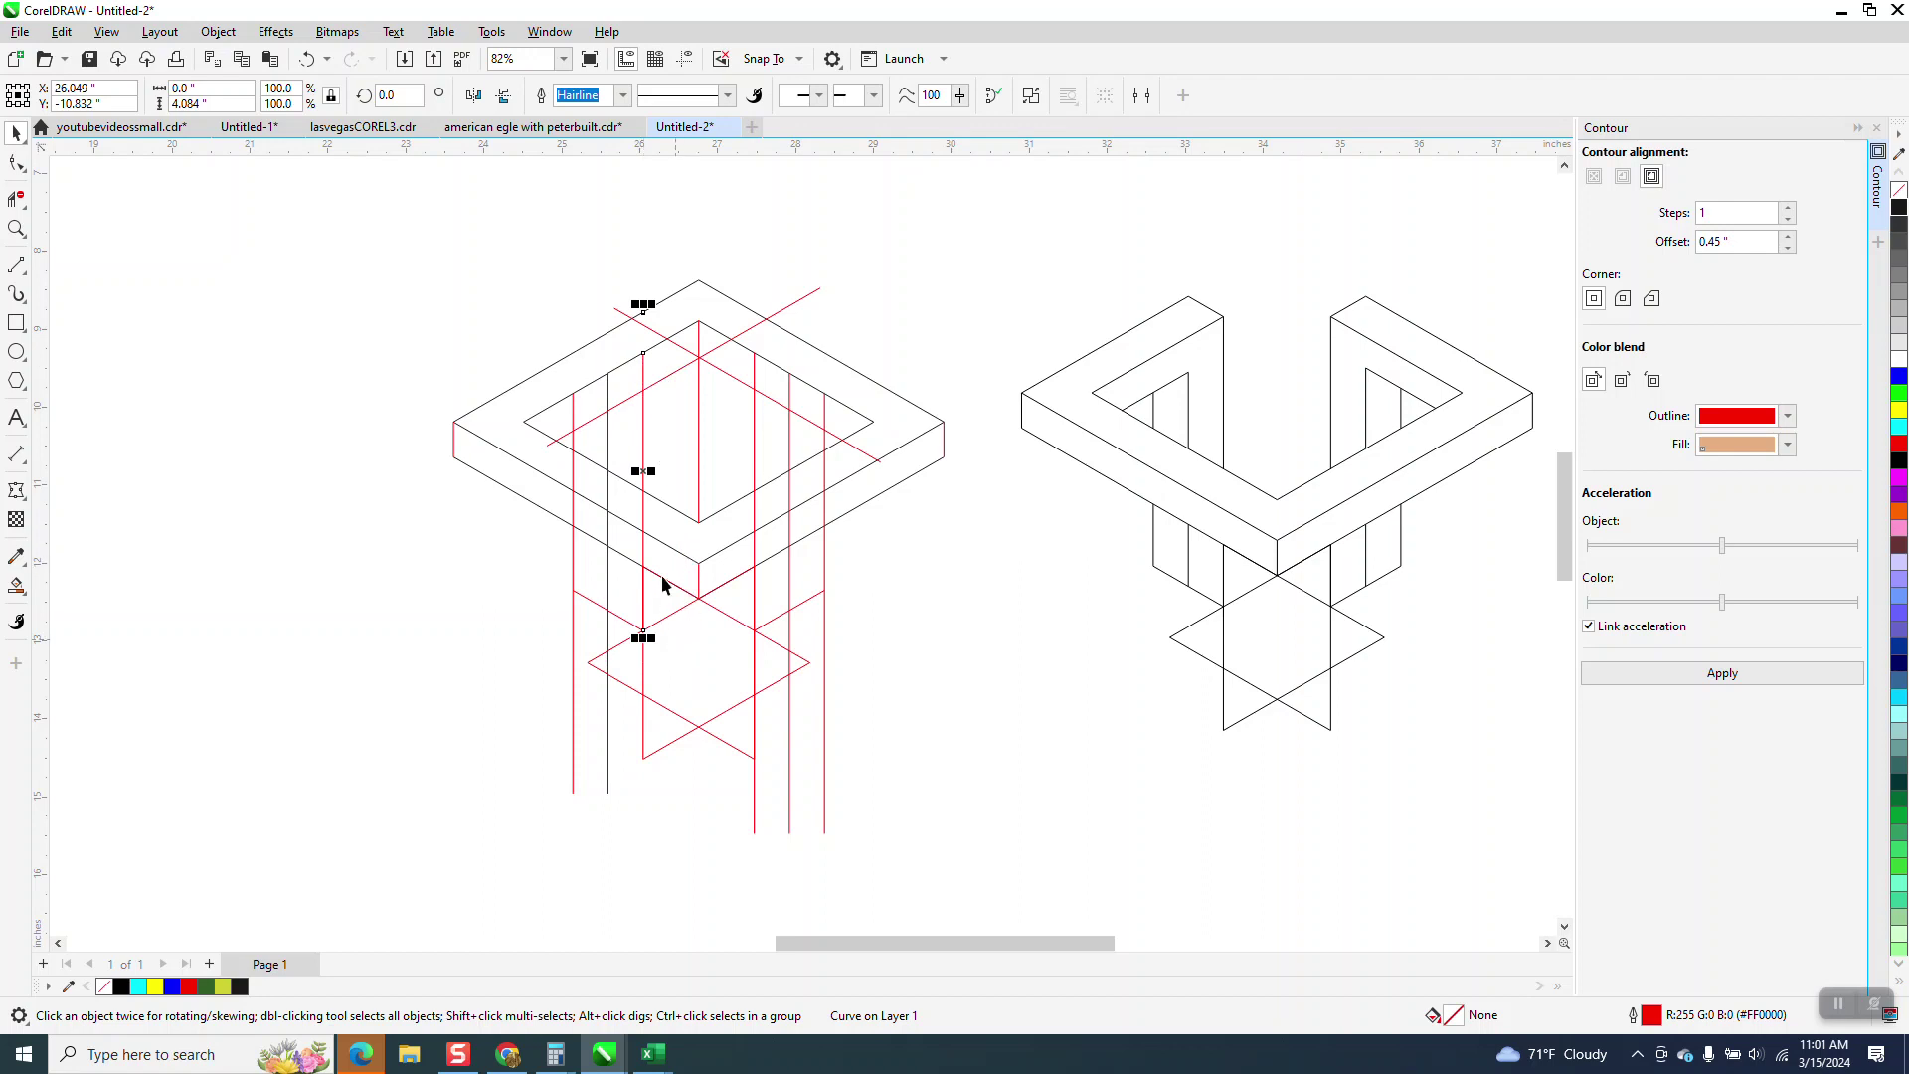
pyautogui.click(16, 199)
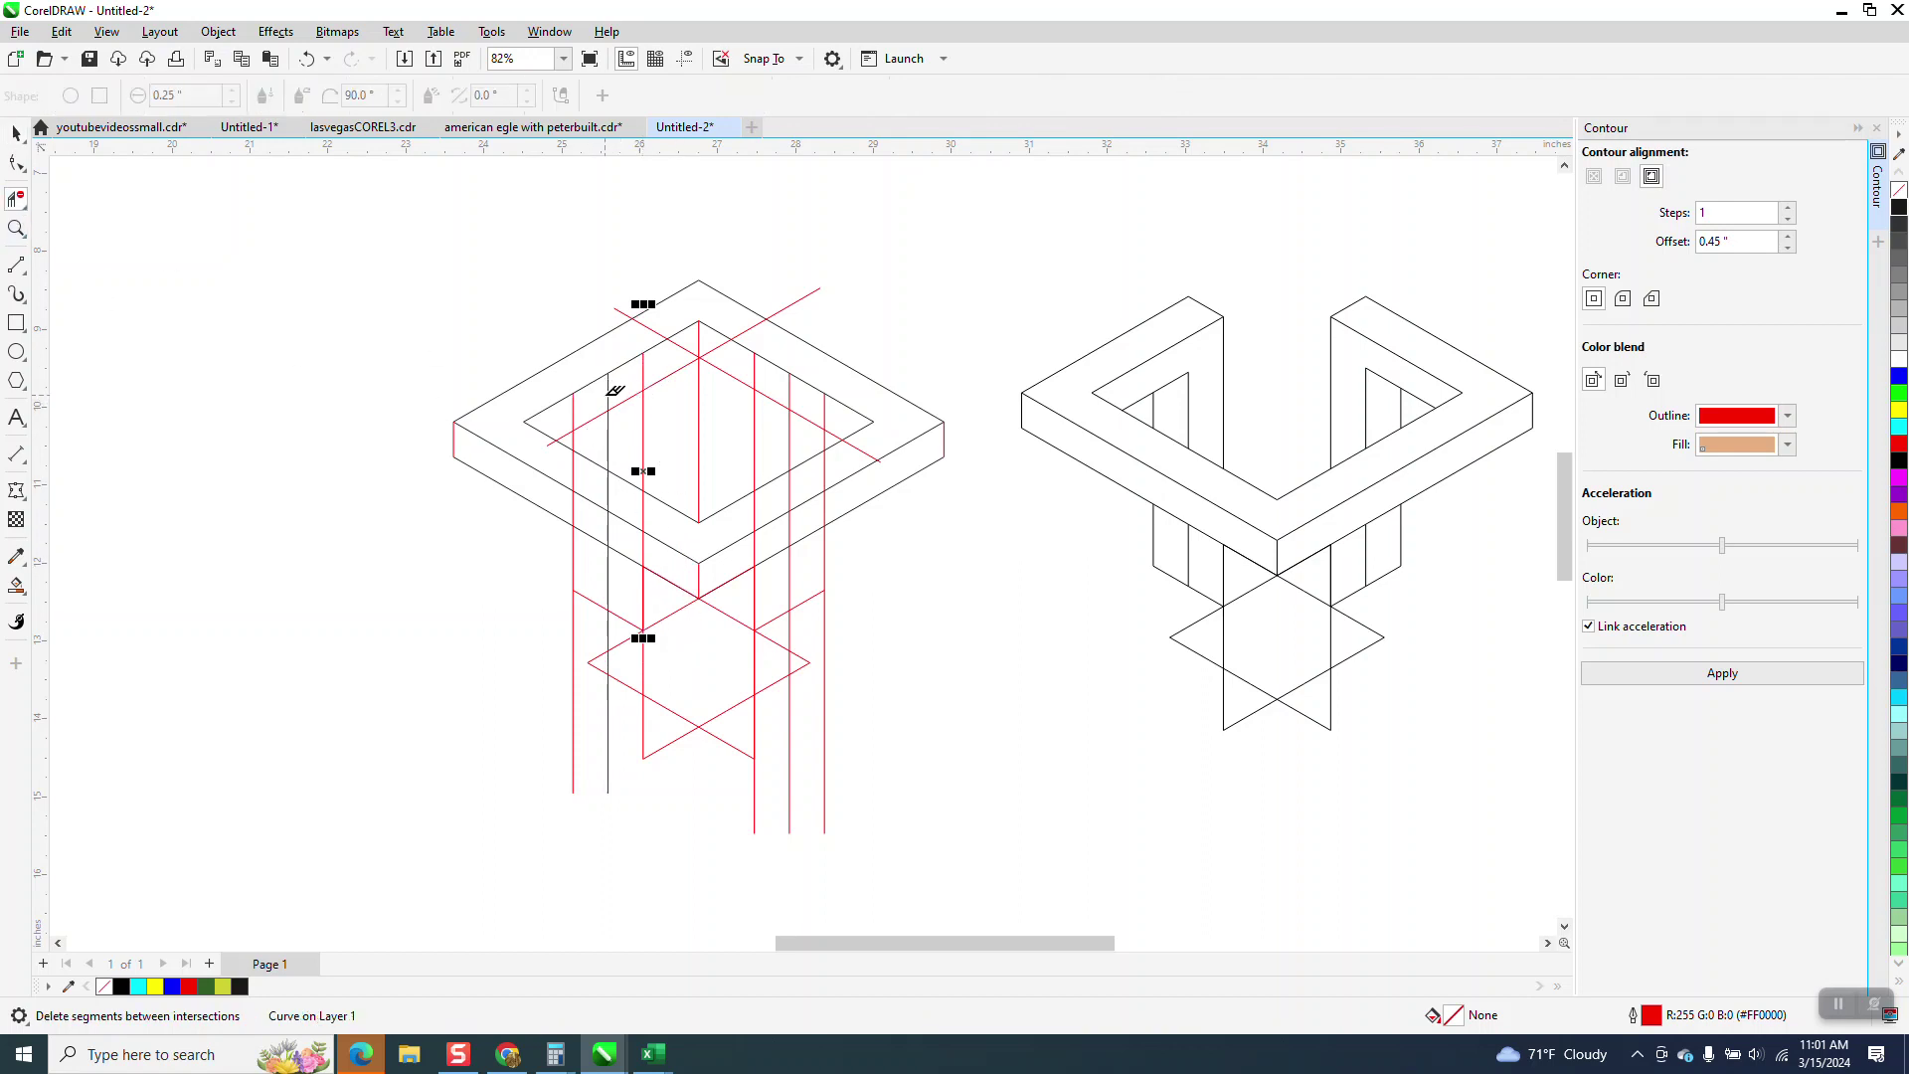
pyautogui.click(607, 393)
pyautogui.click(550, 443)
pyautogui.click(637, 377)
# Draw a two-point line about 1.61 inches wide along the inner rhombus's upper-right edge and move it across the top of the inner left vertical
pyautogui.click(27, 278)
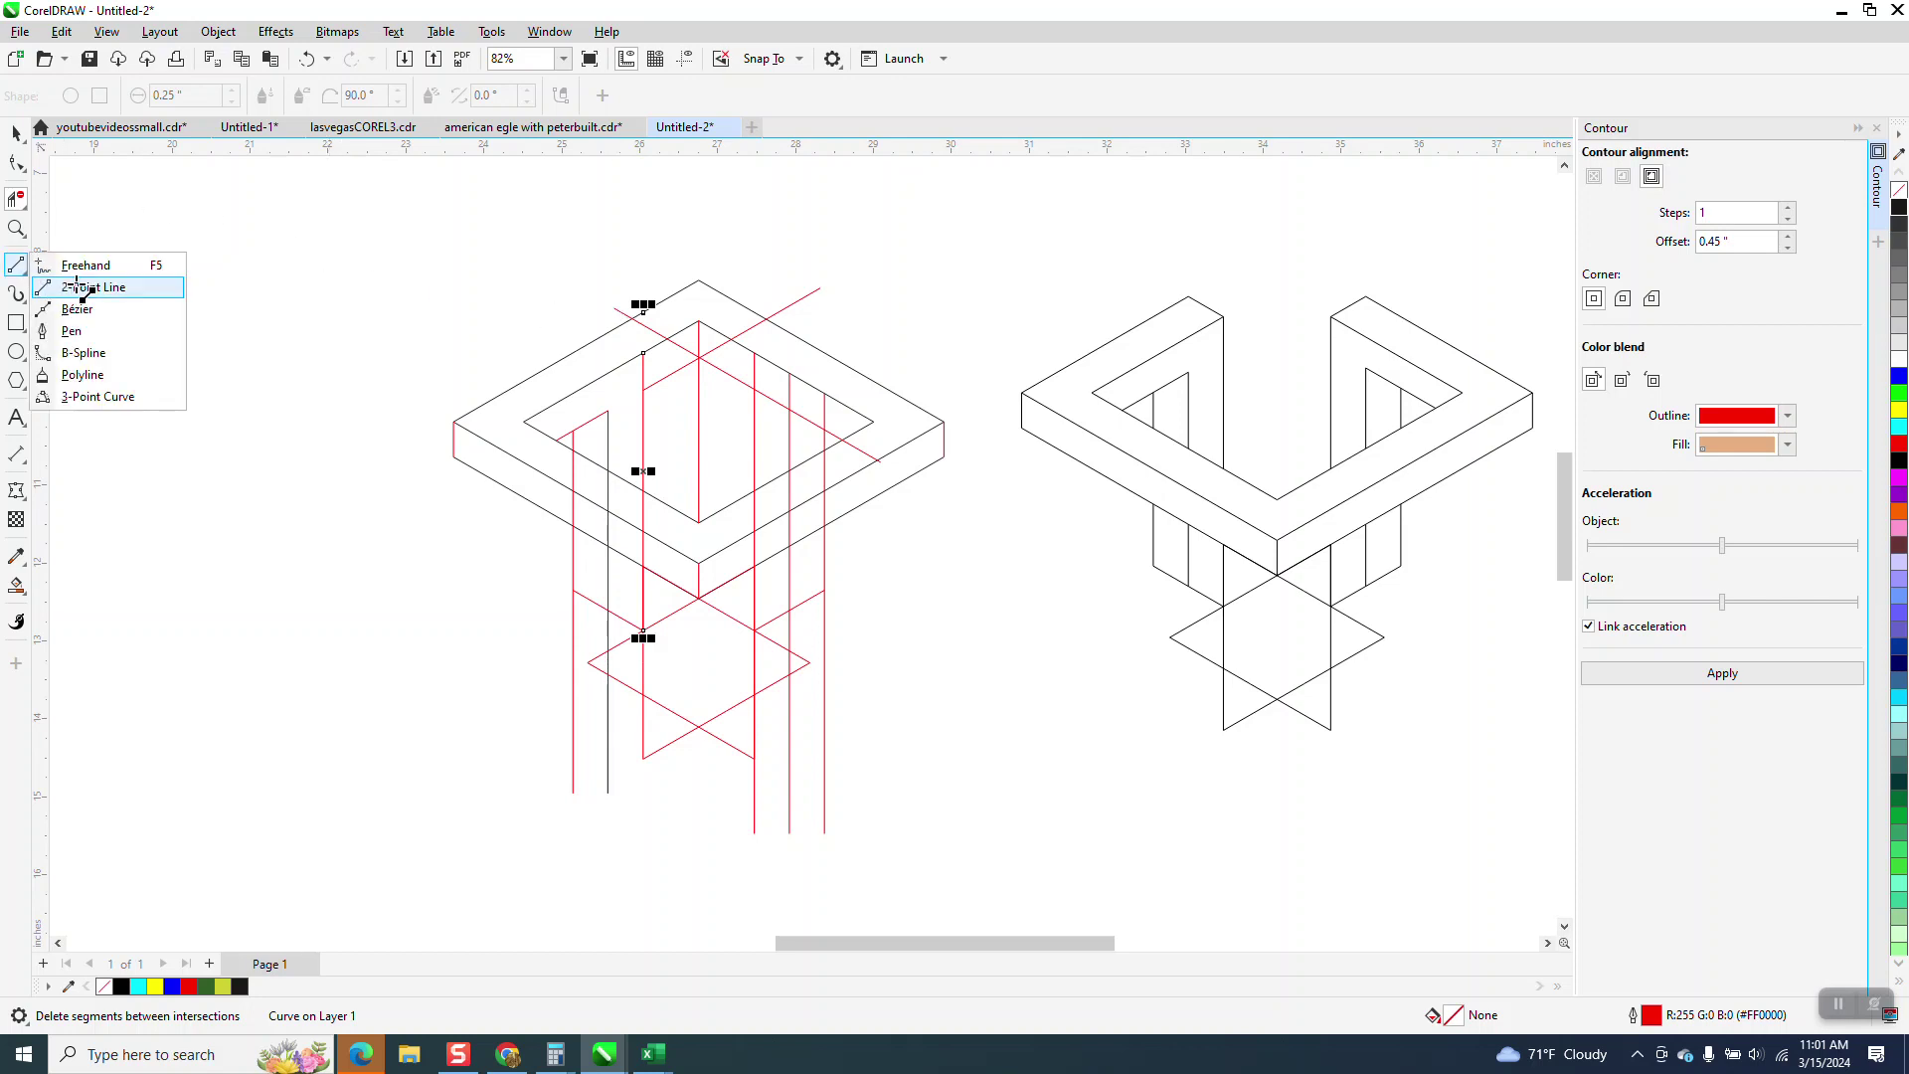
pyautogui.click(73, 286)
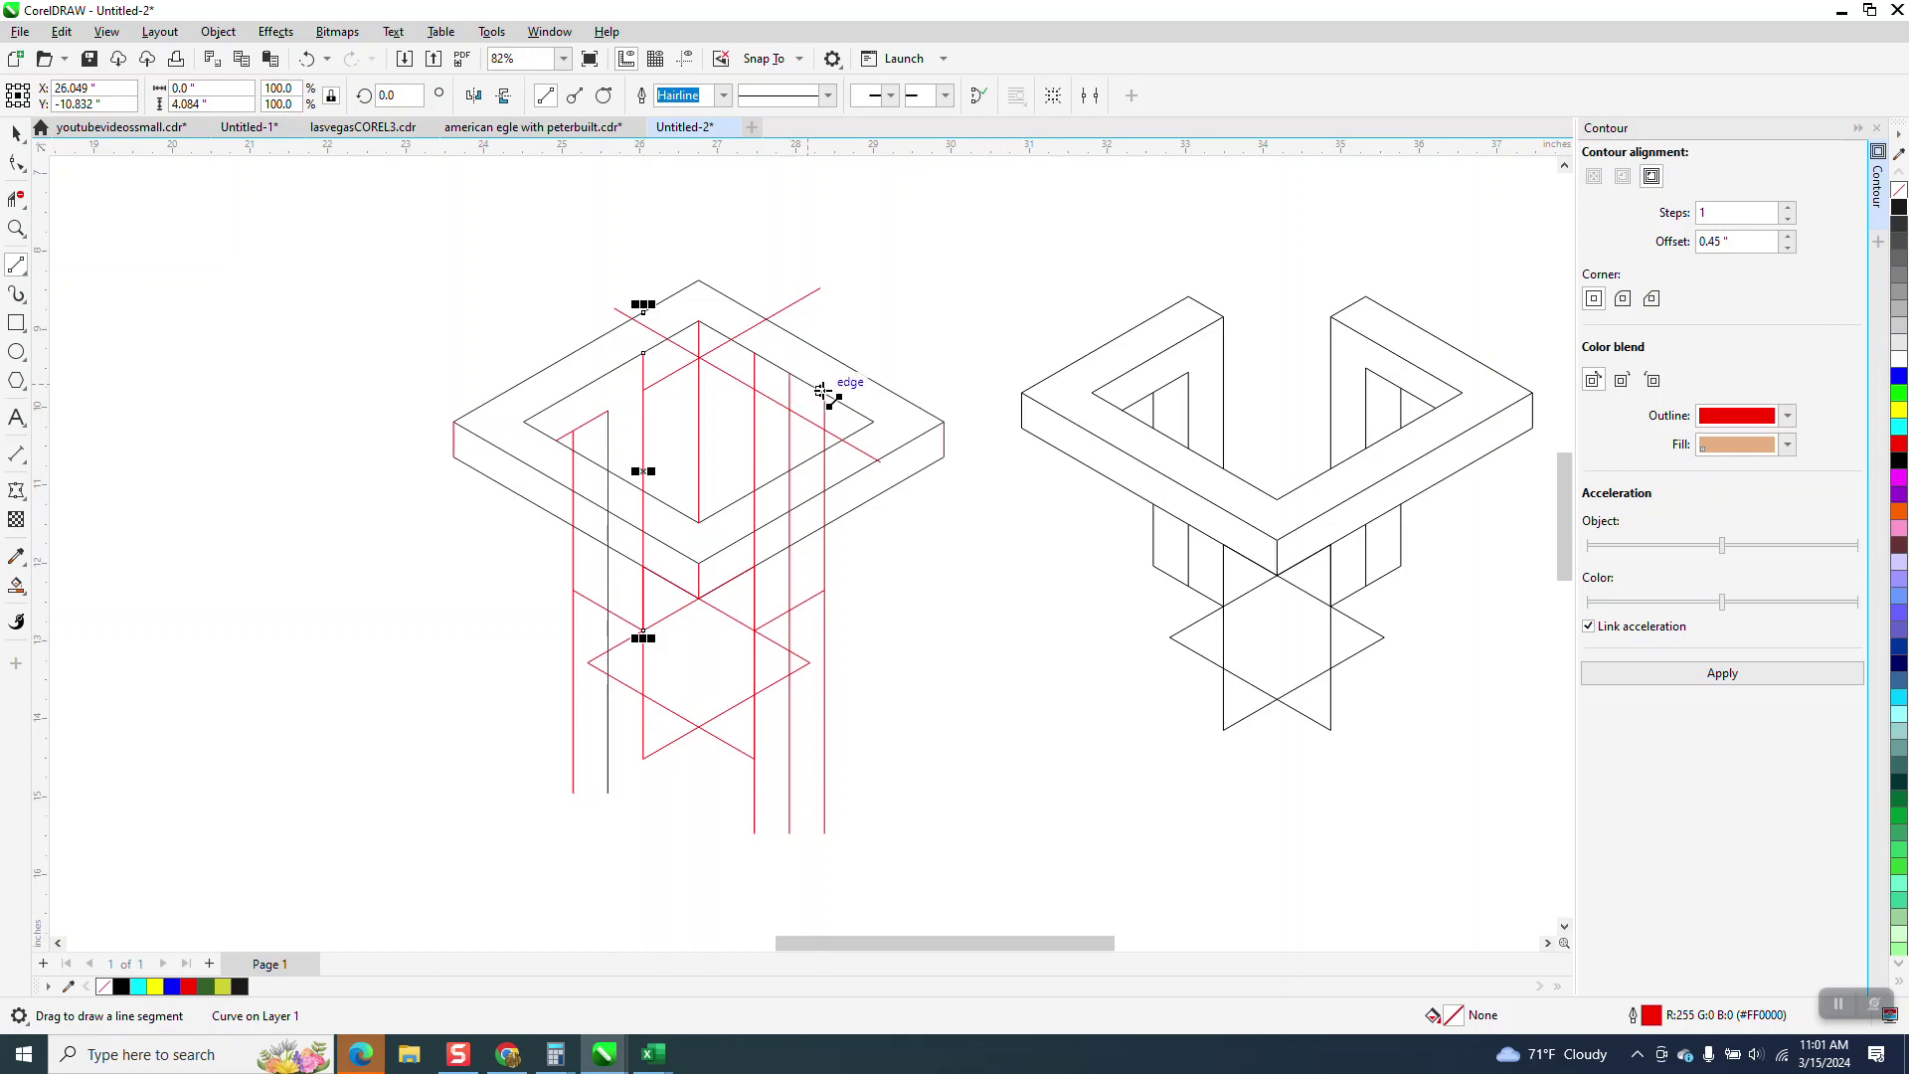
pyautogui.moveTo(822, 397); pyautogui.dragTo(699, 321)
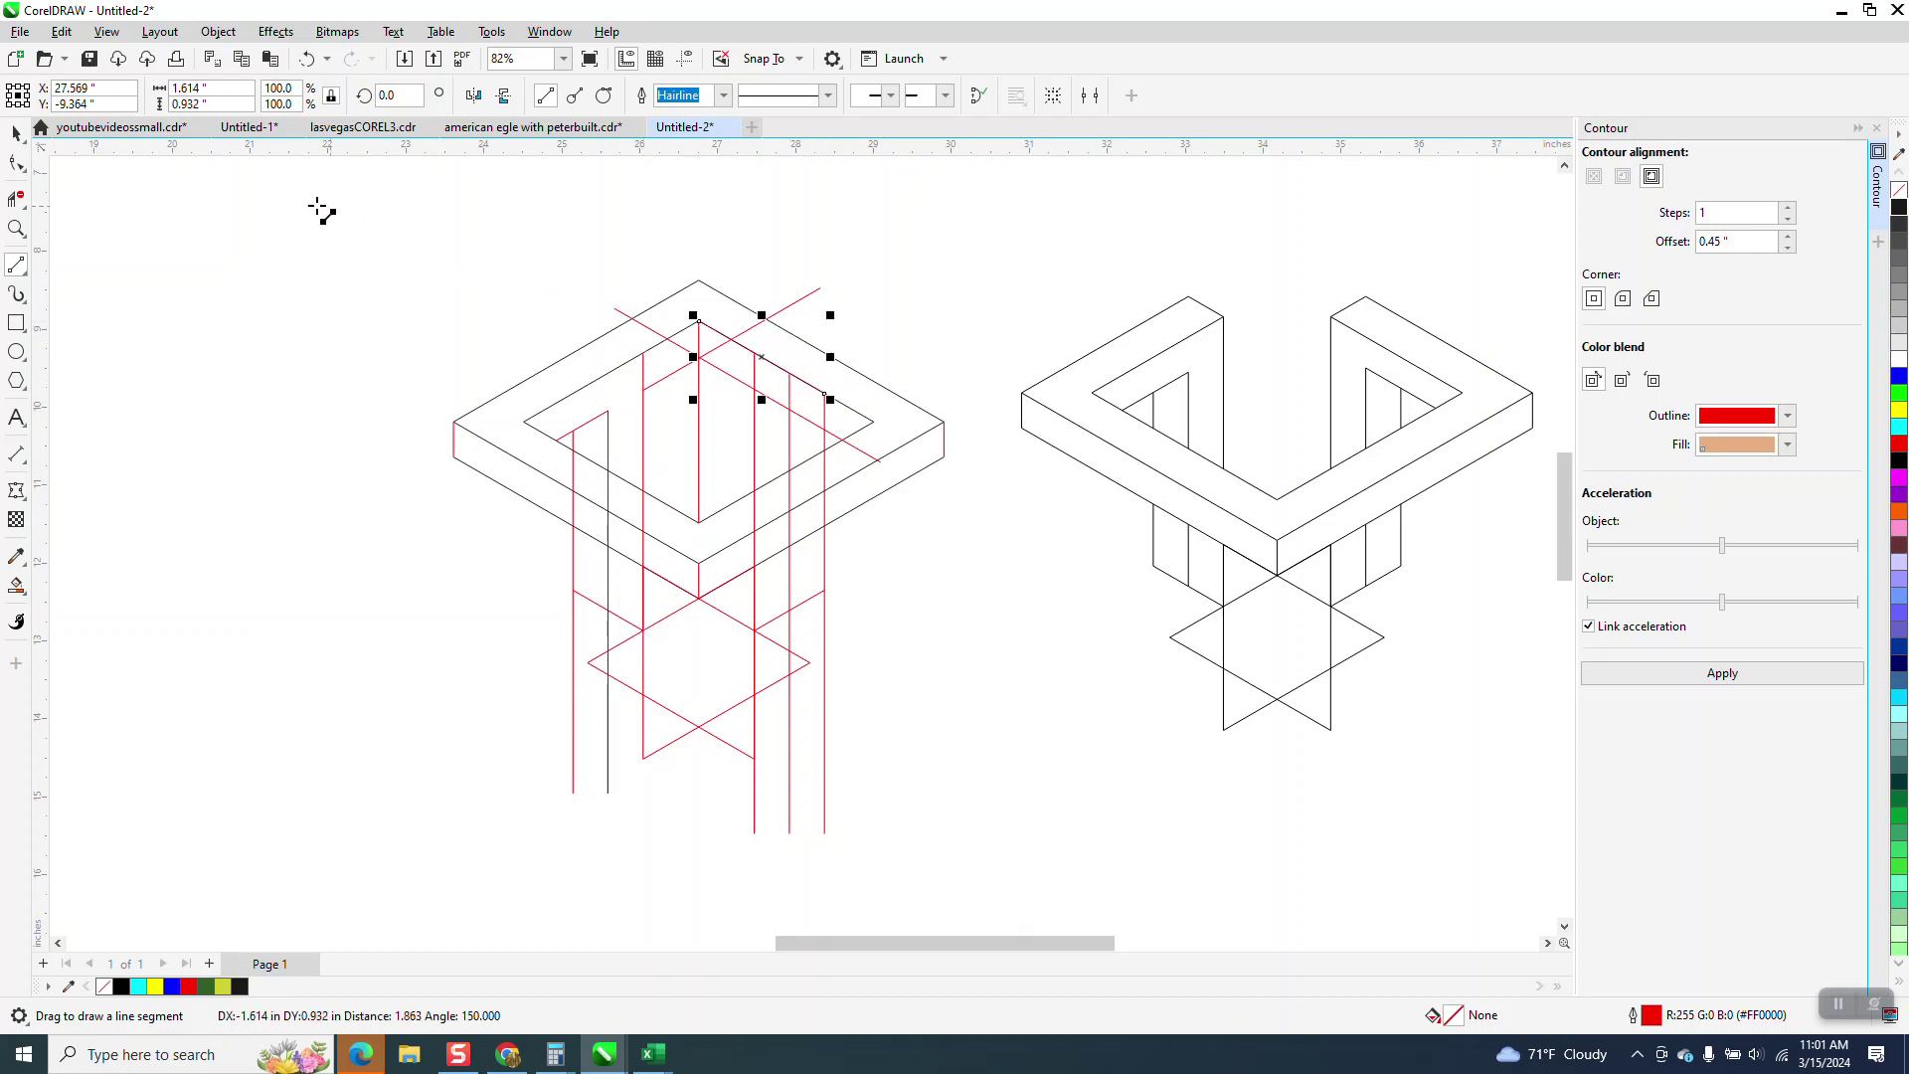
pyautogui.click(17, 133)
pyautogui.moveTo(792, 377); pyautogui.dragTo(646, 360)
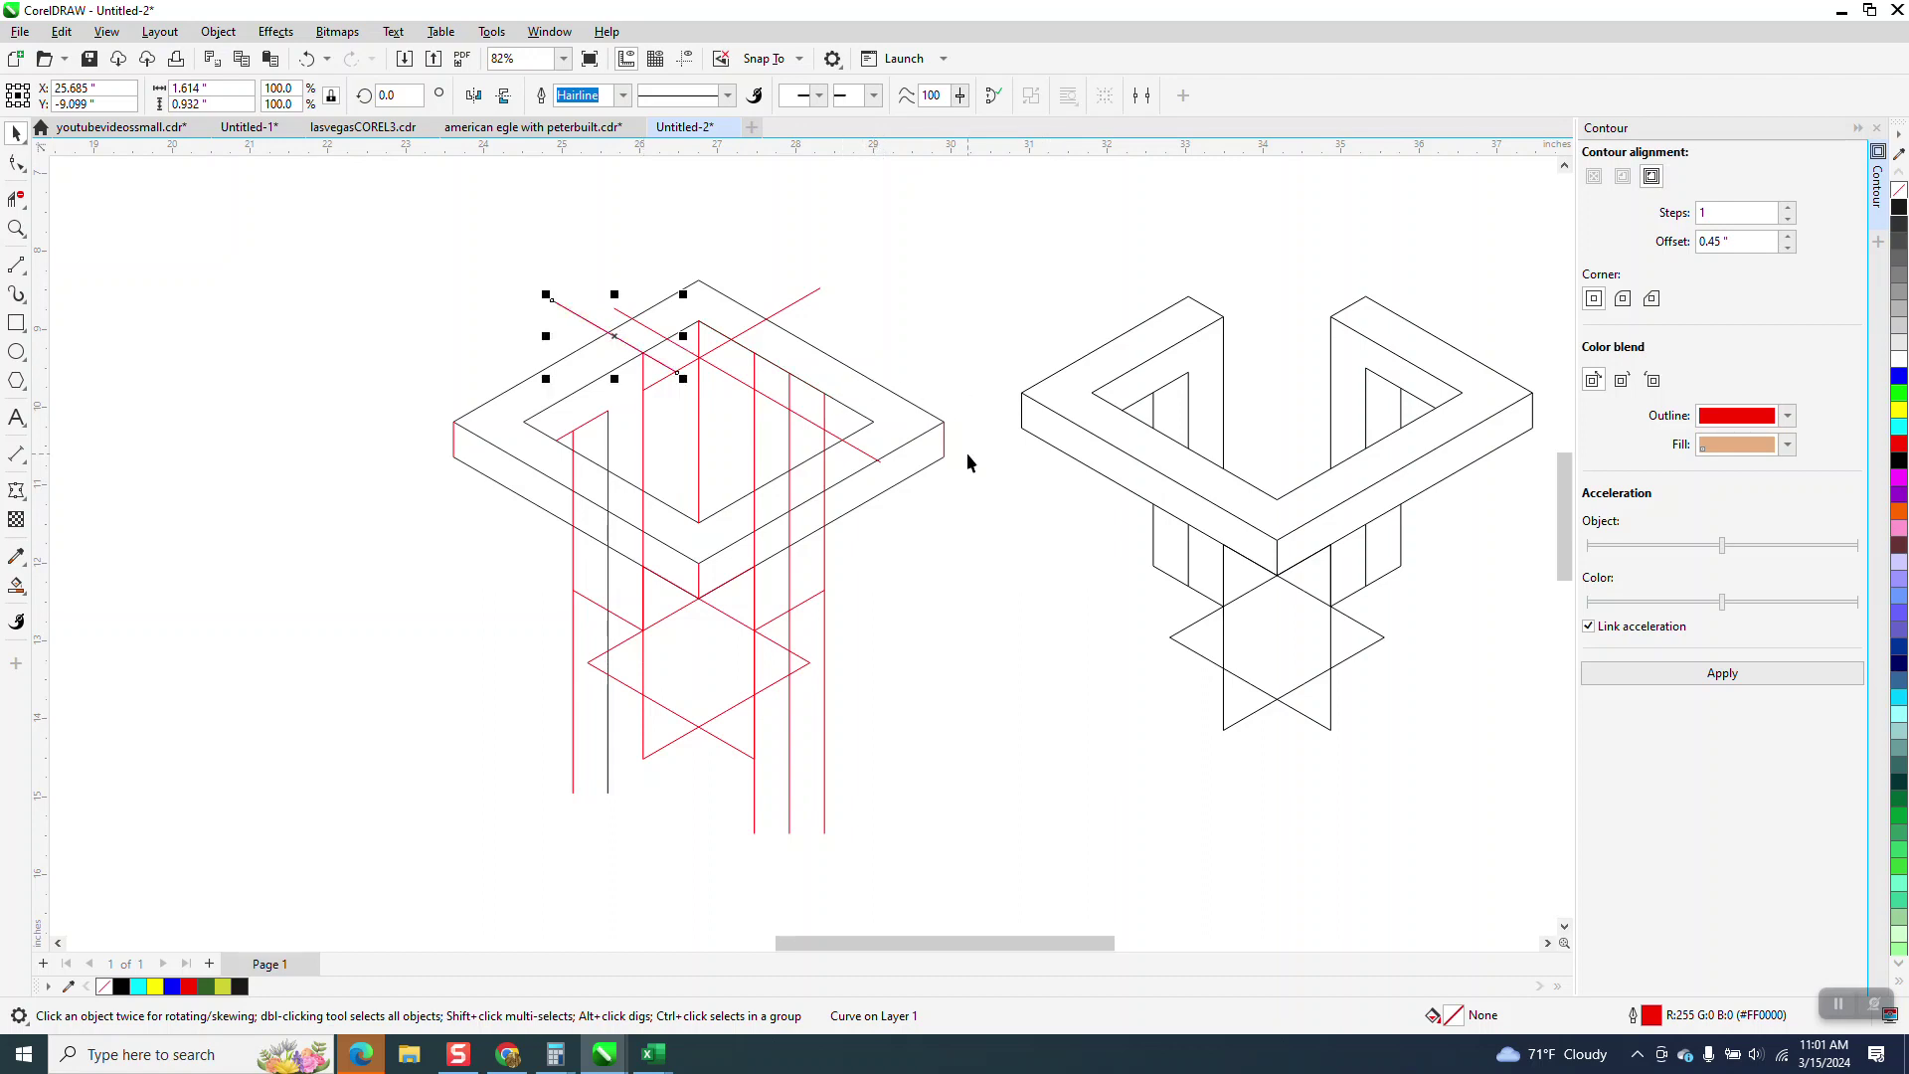
# Duplicate the short diagonal as a mirror image and place the copy exactly on the top end of the inner right vertical
pyautogui.click(499, 98)
pyautogui.moveTo(616, 338); pyautogui.dragTo(760, 356)
pyautogui.click(16, 228)
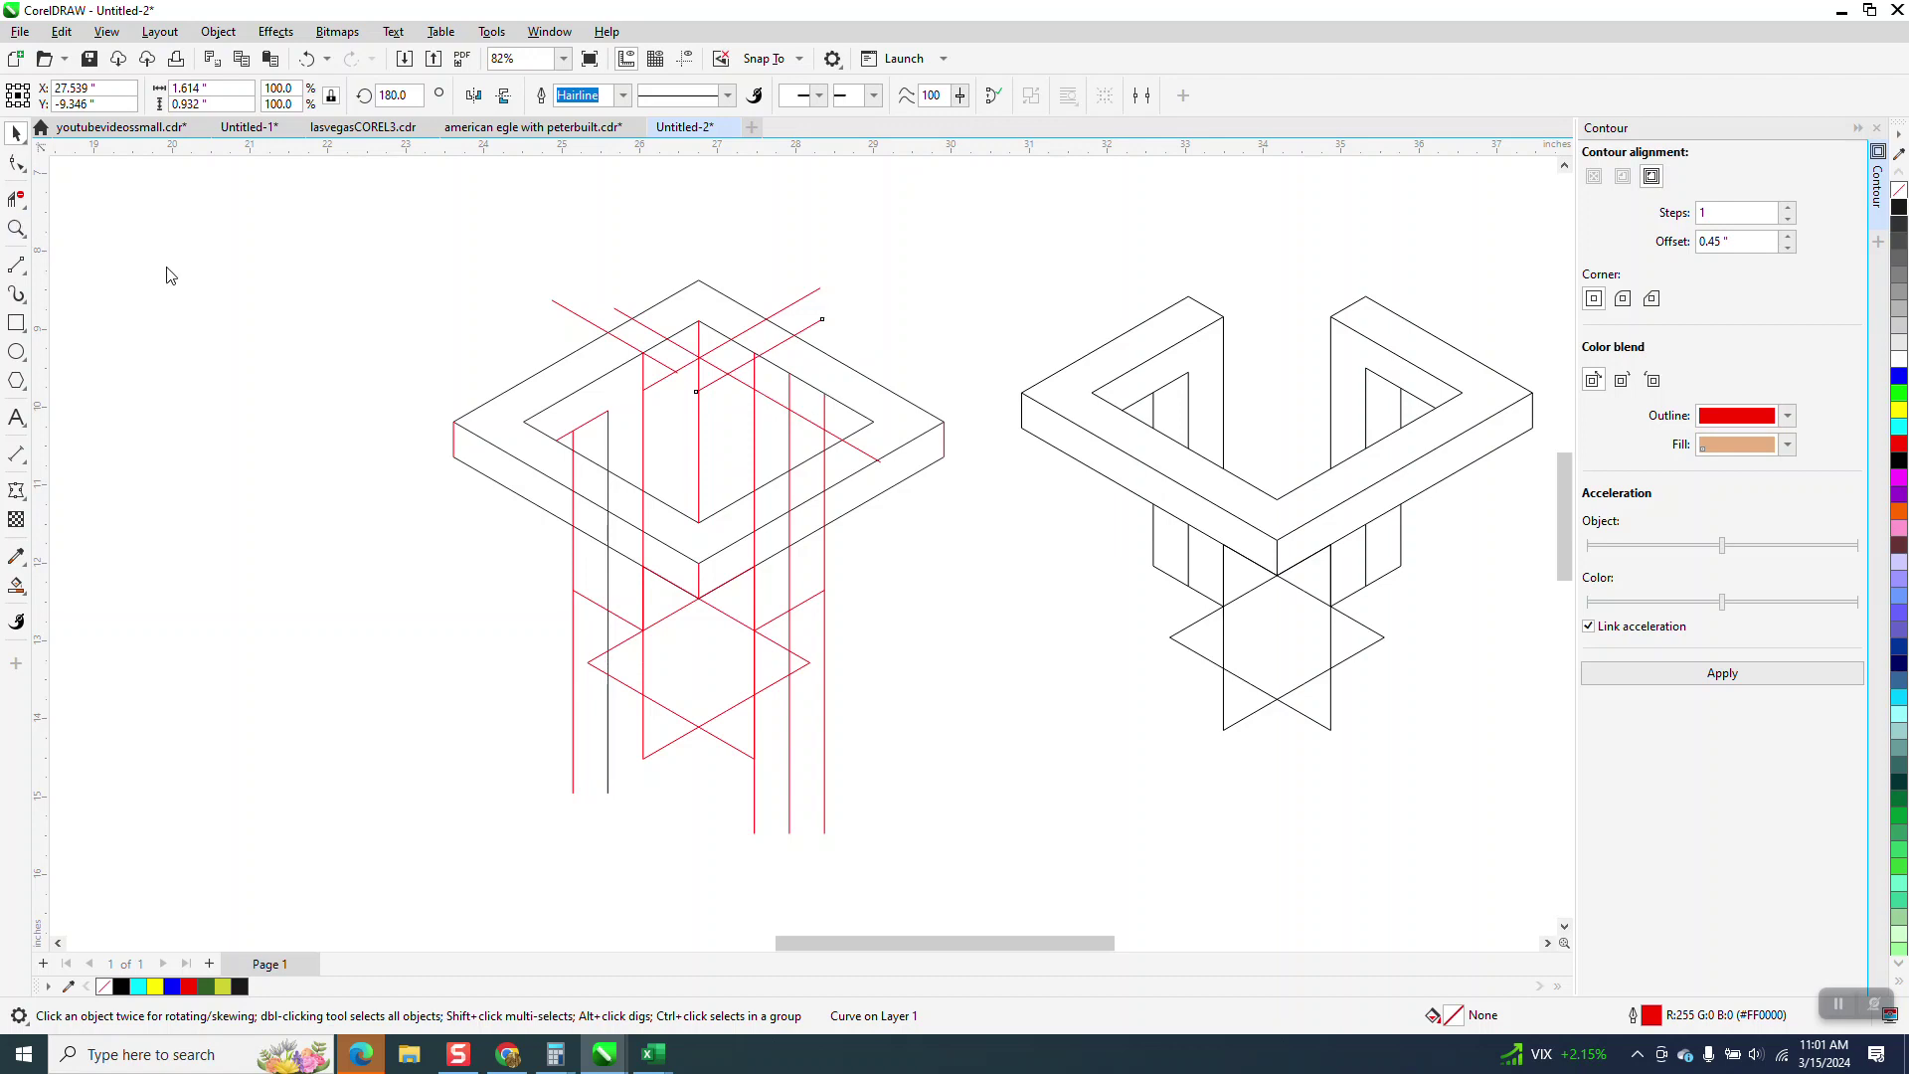
pyautogui.moveTo(676, 311); pyautogui.dragTo(921, 429)
pyautogui.click(16, 133)
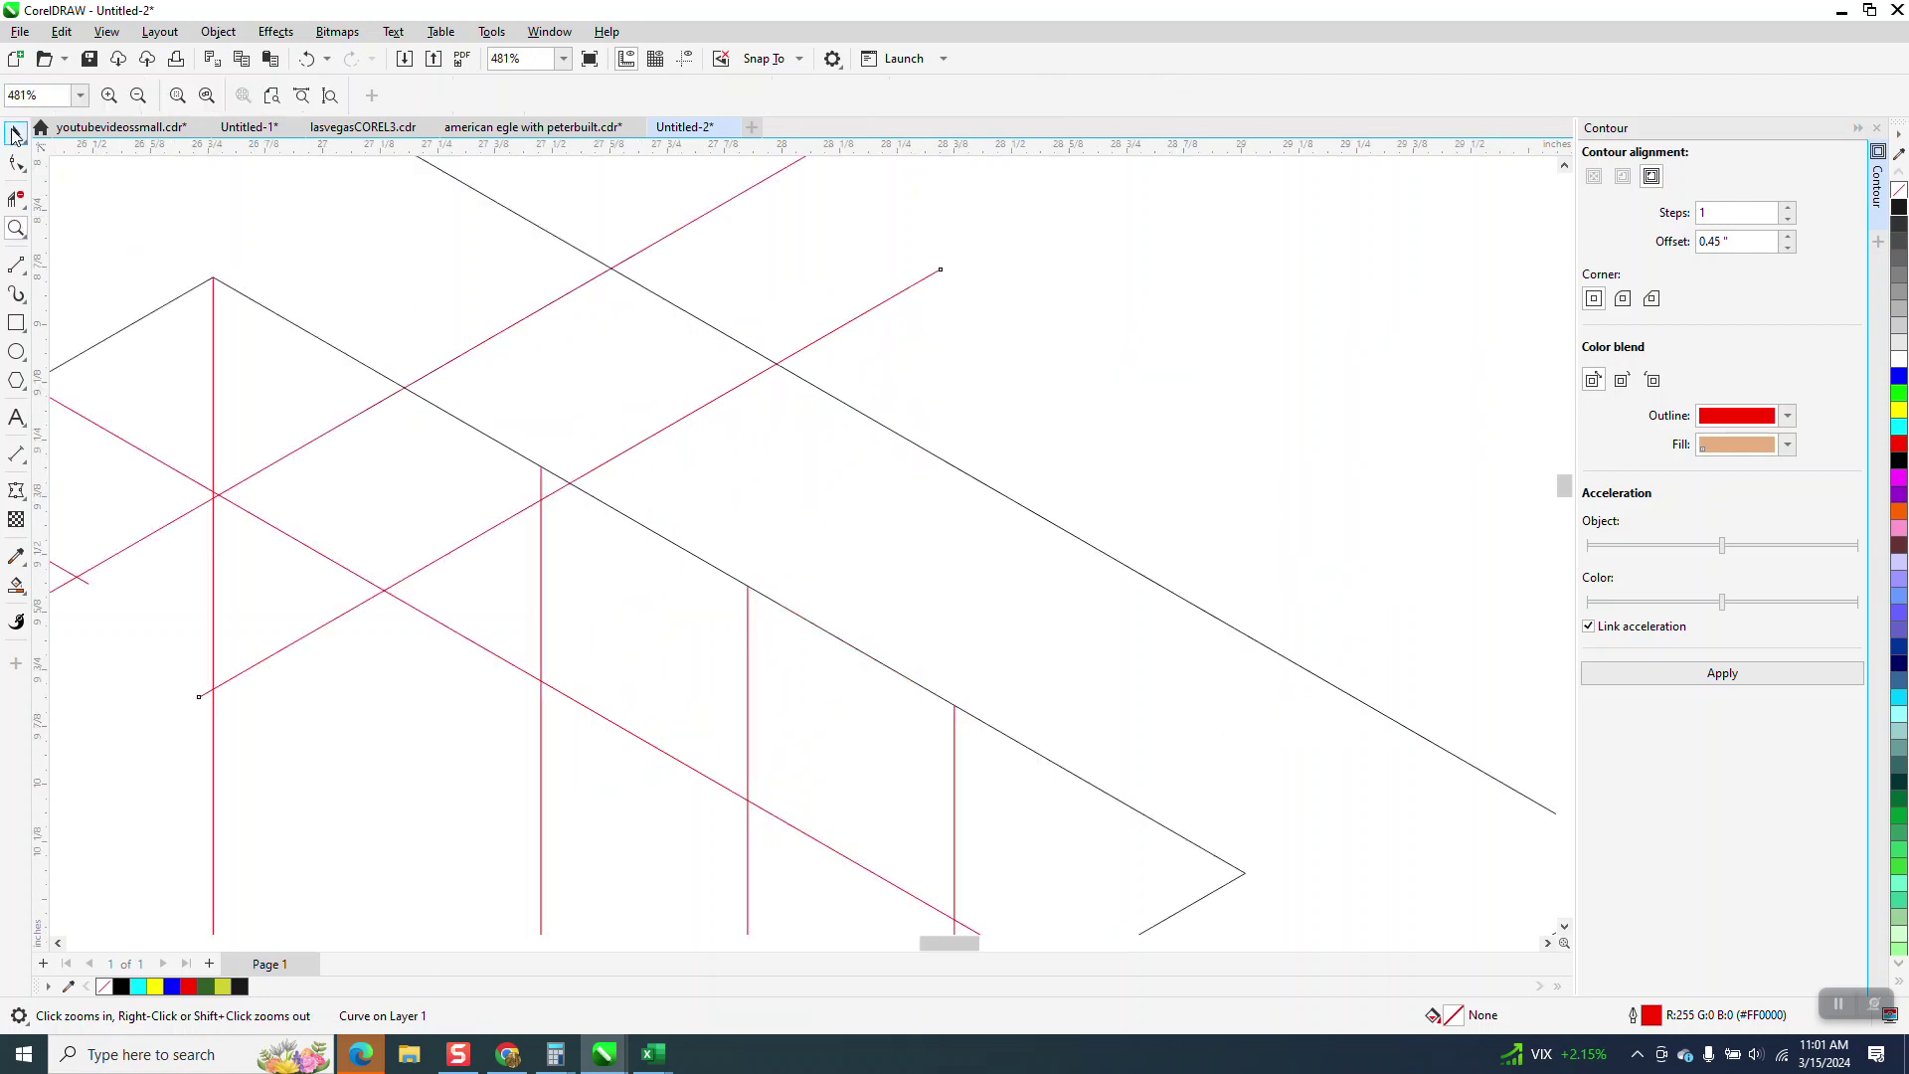
pyautogui.moveTo(575, 478); pyautogui.dragTo(542, 464)
# Trim the ends of all four diagonals that overhang the slab's upper outer edges
pyautogui.scroll(-3, 771, 450)
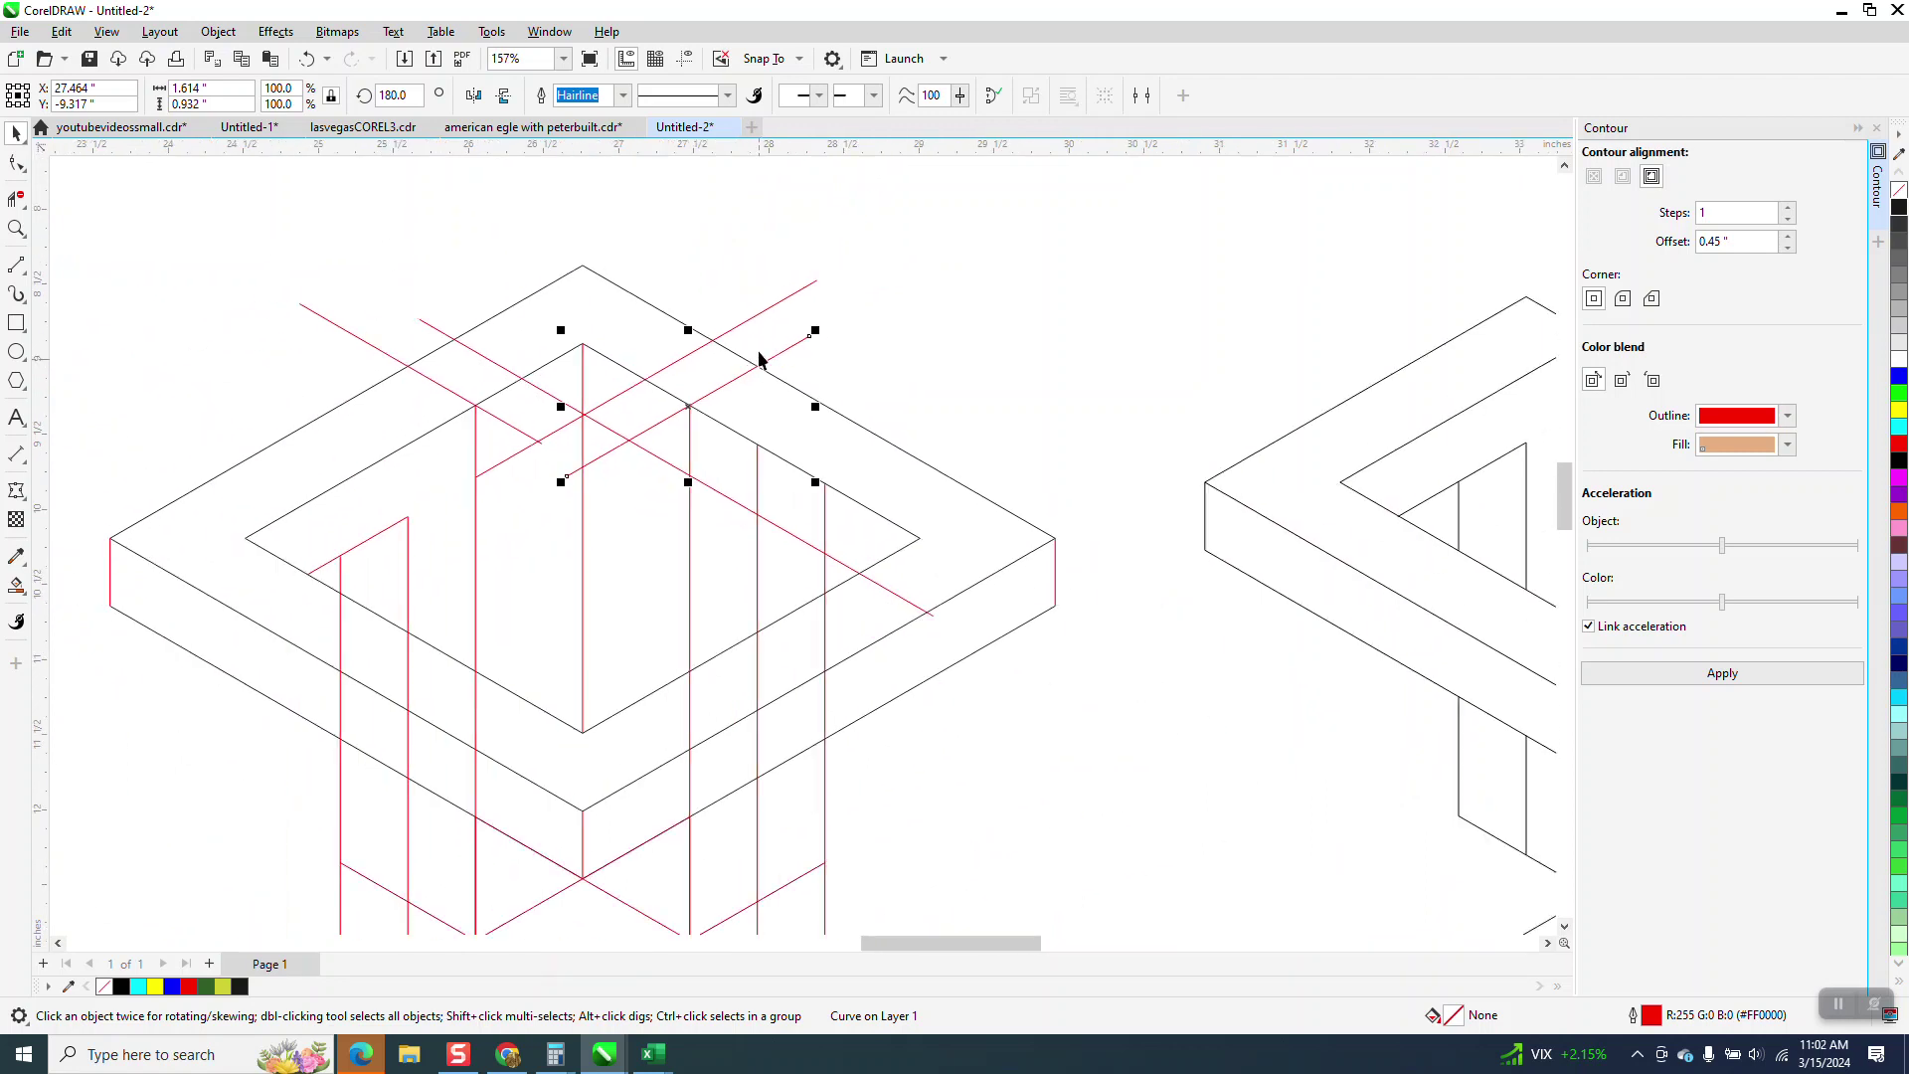
pyautogui.click(785, 298)
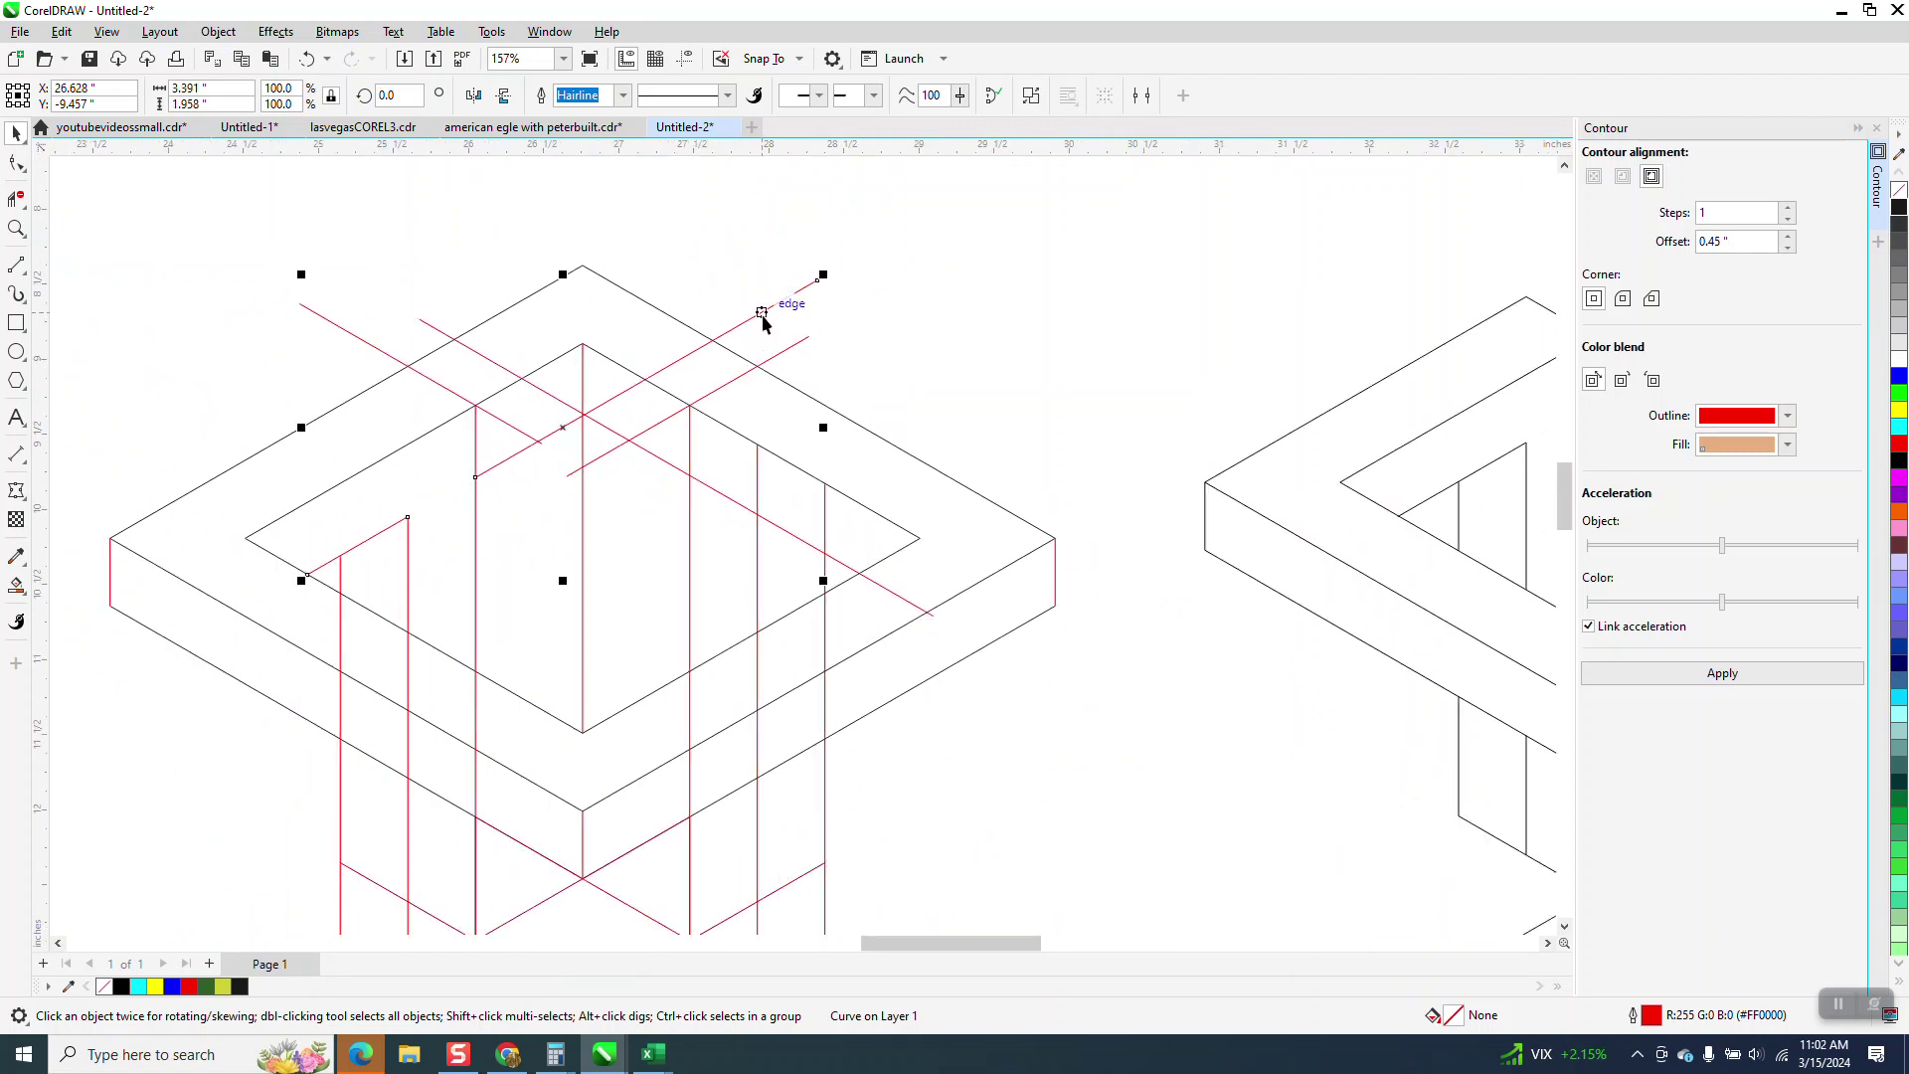
pyautogui.click(17, 199)
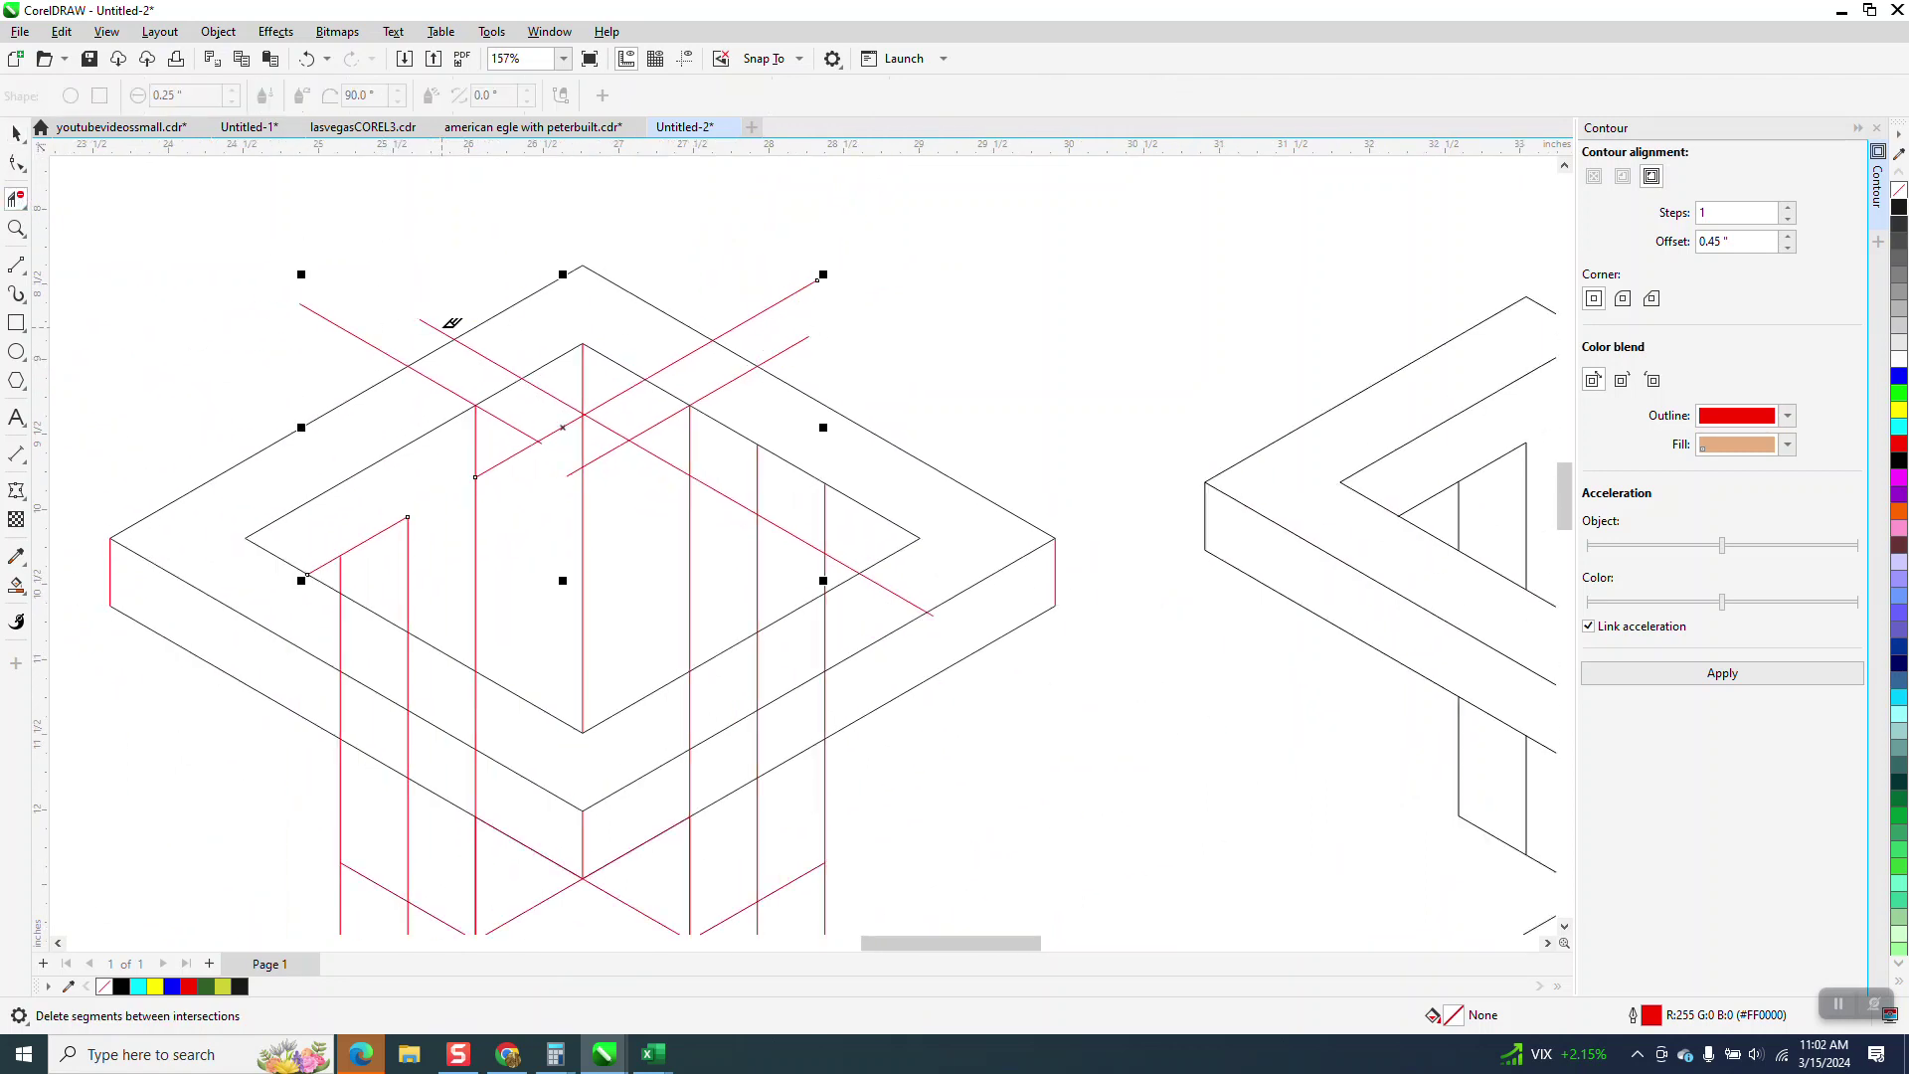
pyautogui.click(440, 329)
pyautogui.click(750, 320)
pyautogui.click(786, 349)
pyautogui.click(406, 360)
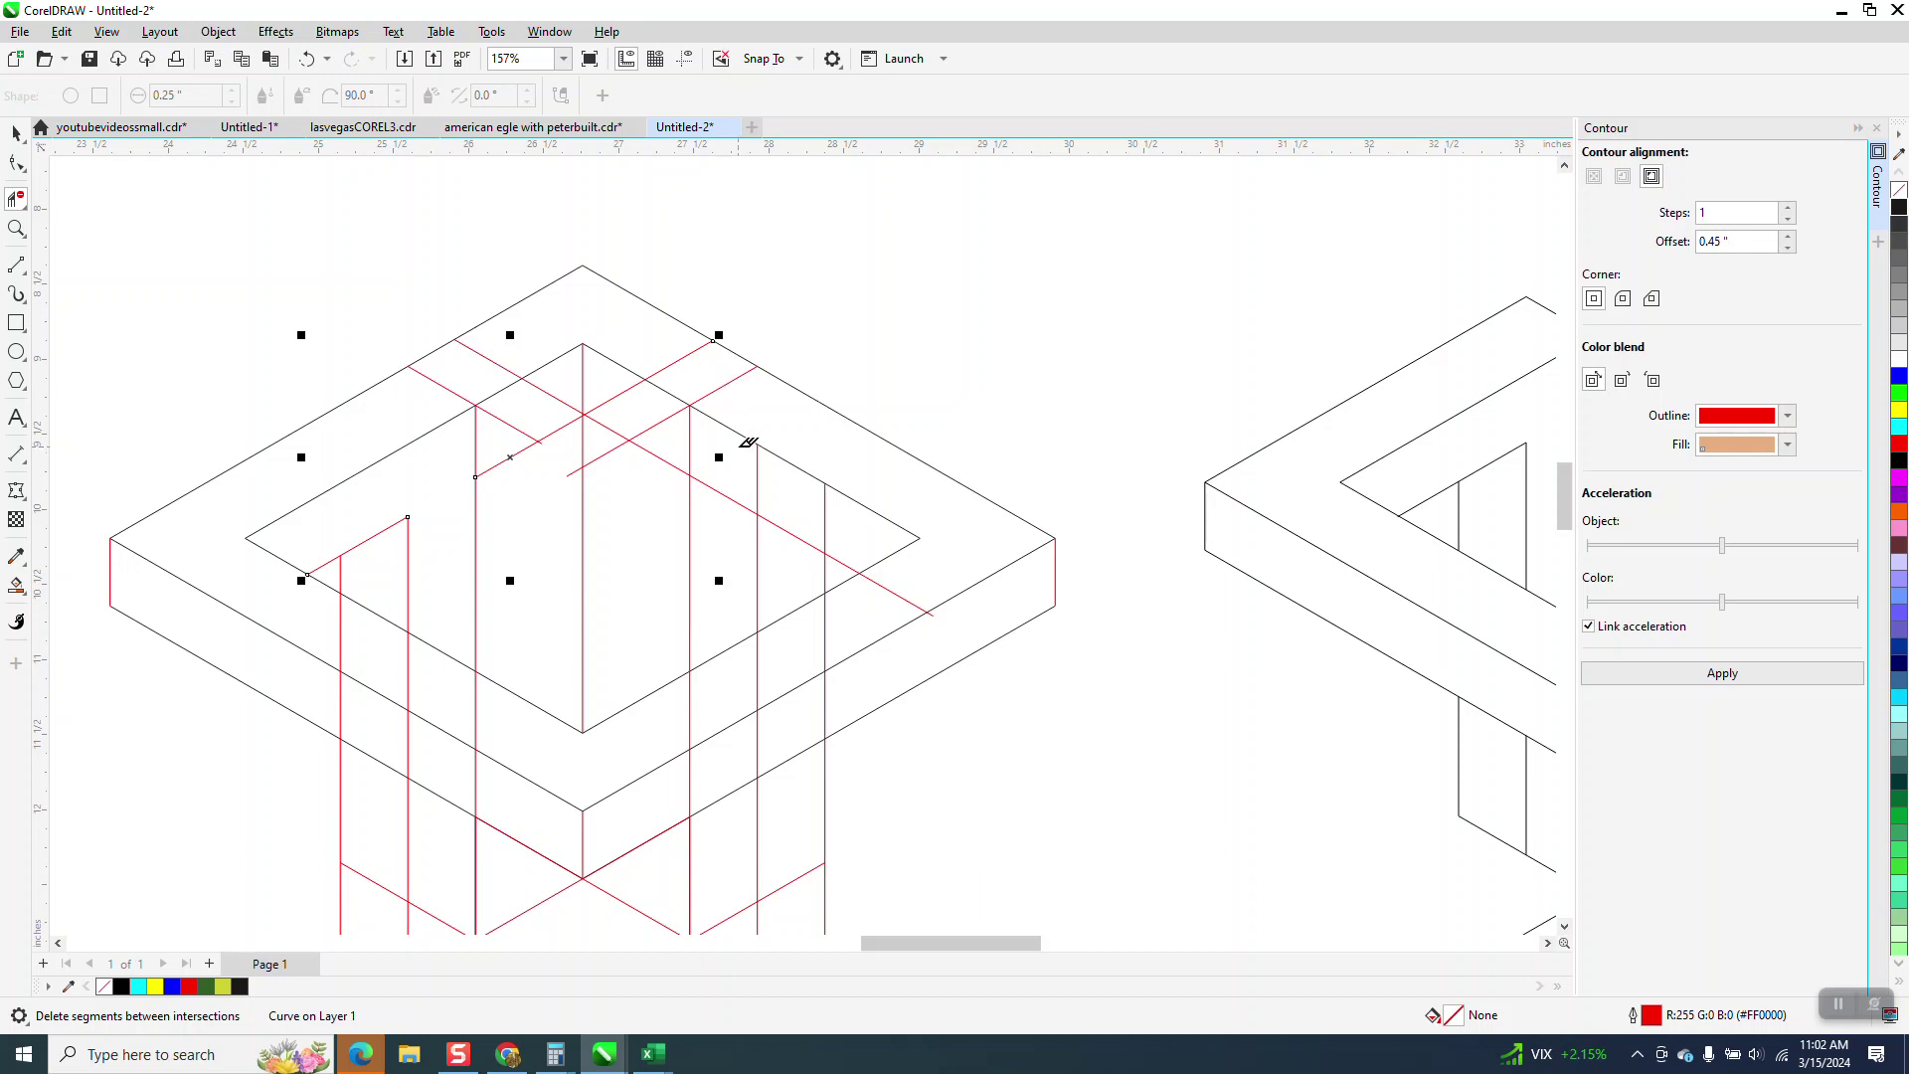
# Restore the diagonal across the right leg's top, and trim the leg's verticals above it and the diagonal segment between the inner and middle verticals
pyautogui.scroll(-2, 736, 477)
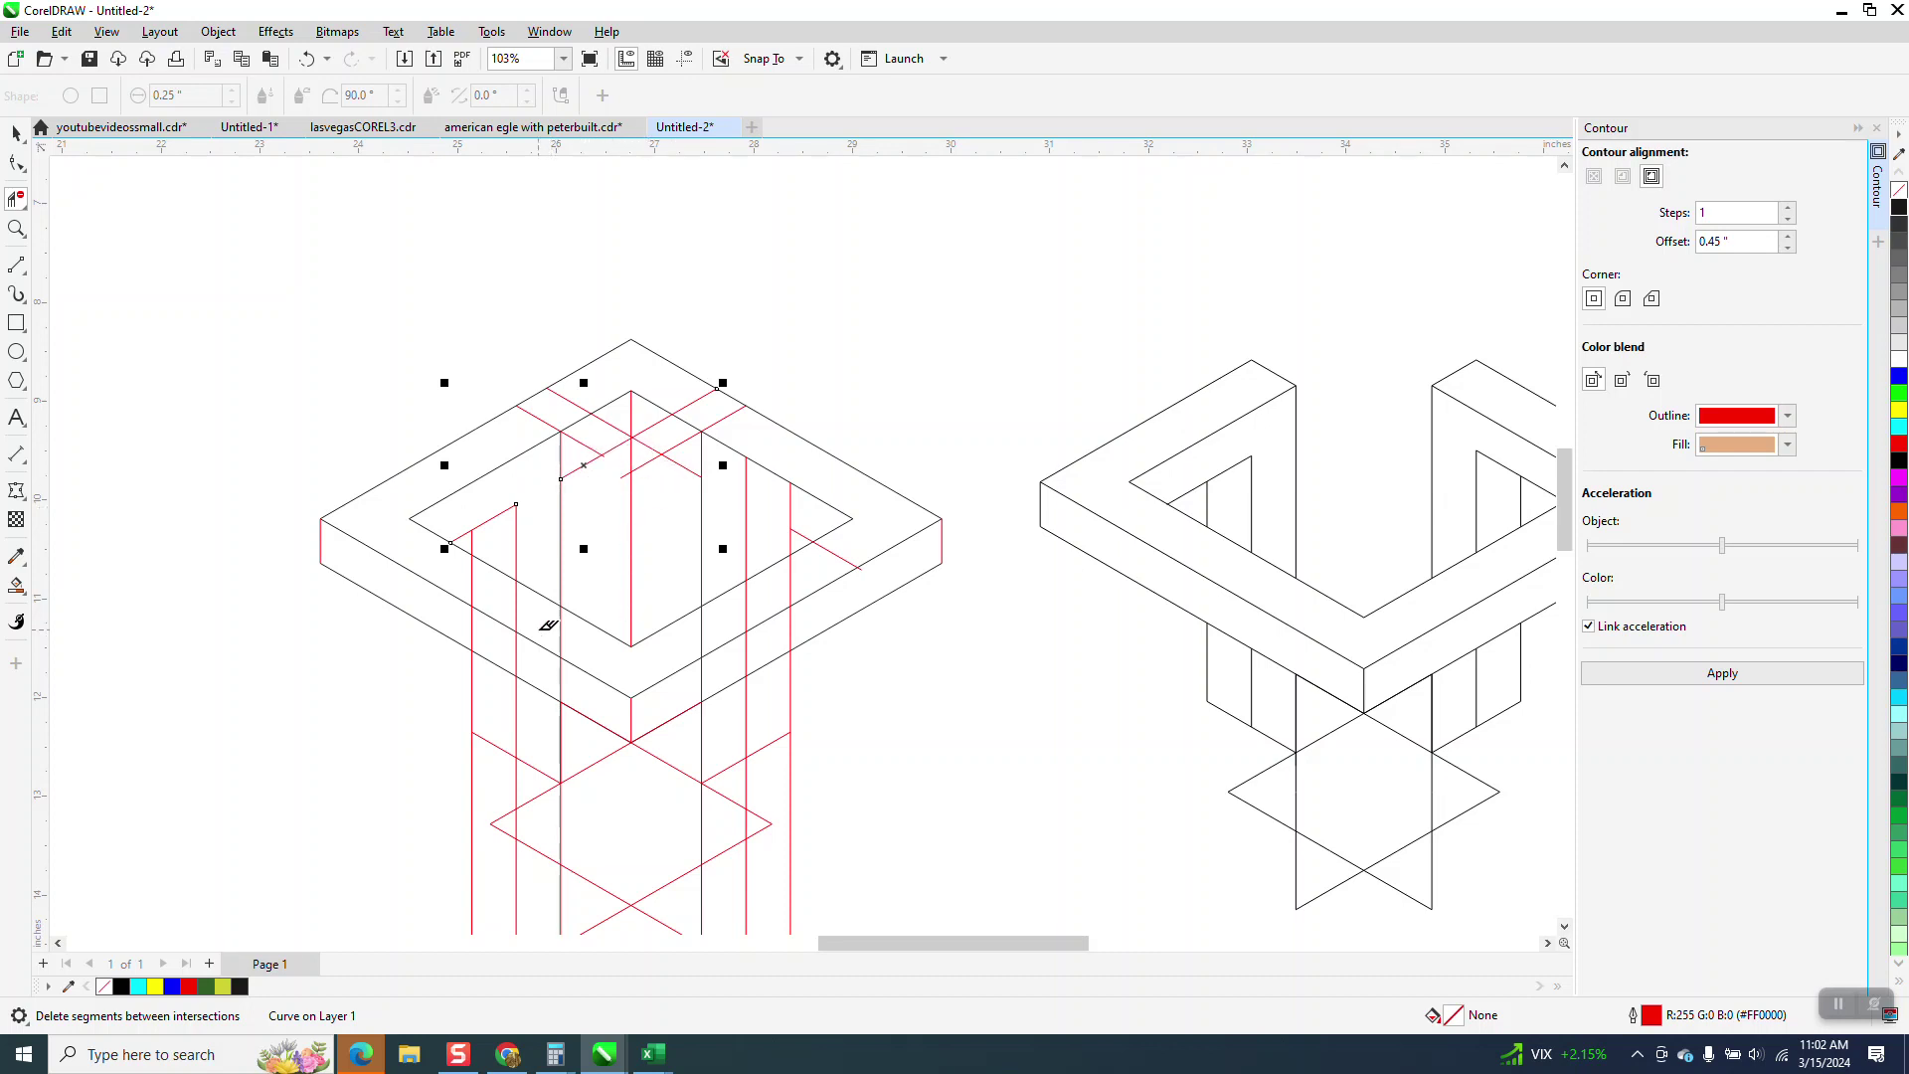
pyautogui.scroll(-1, 533, 597)
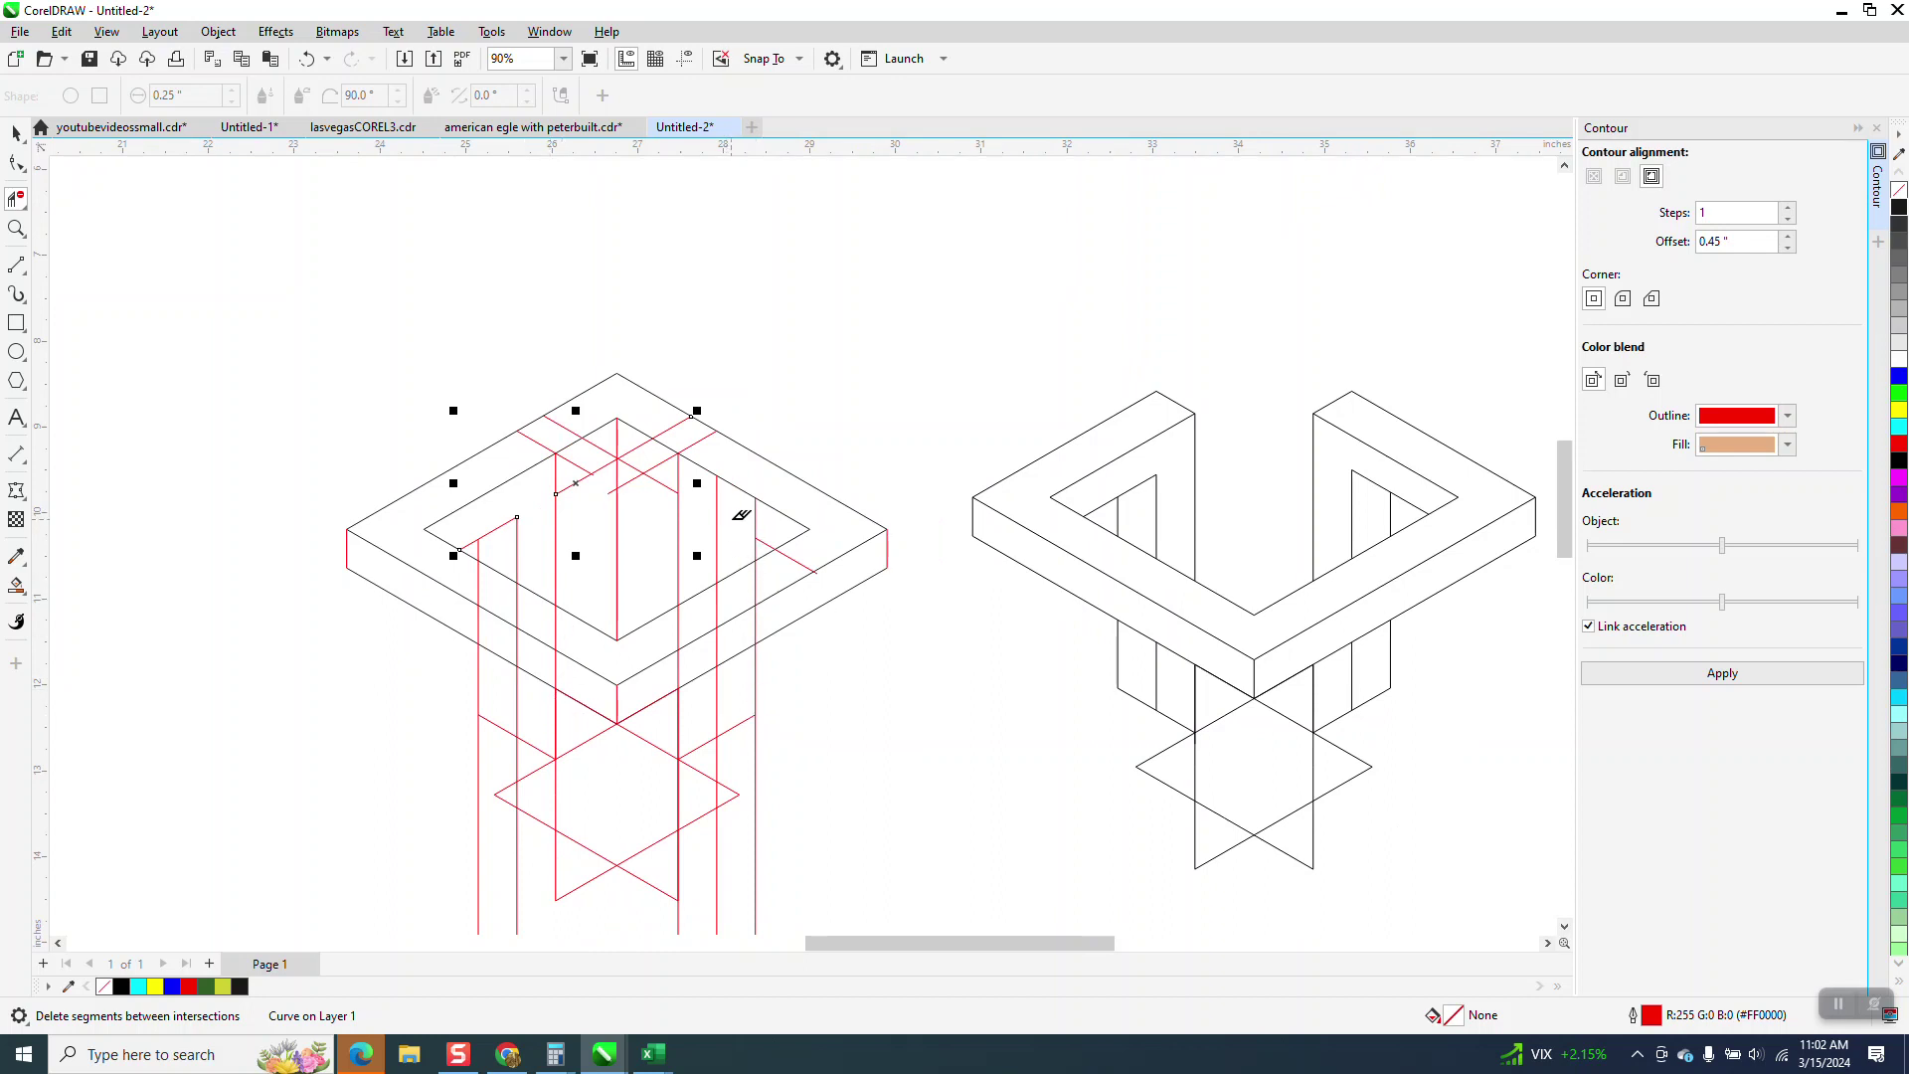
pyautogui.click(306, 60)
pyautogui.click(719, 485)
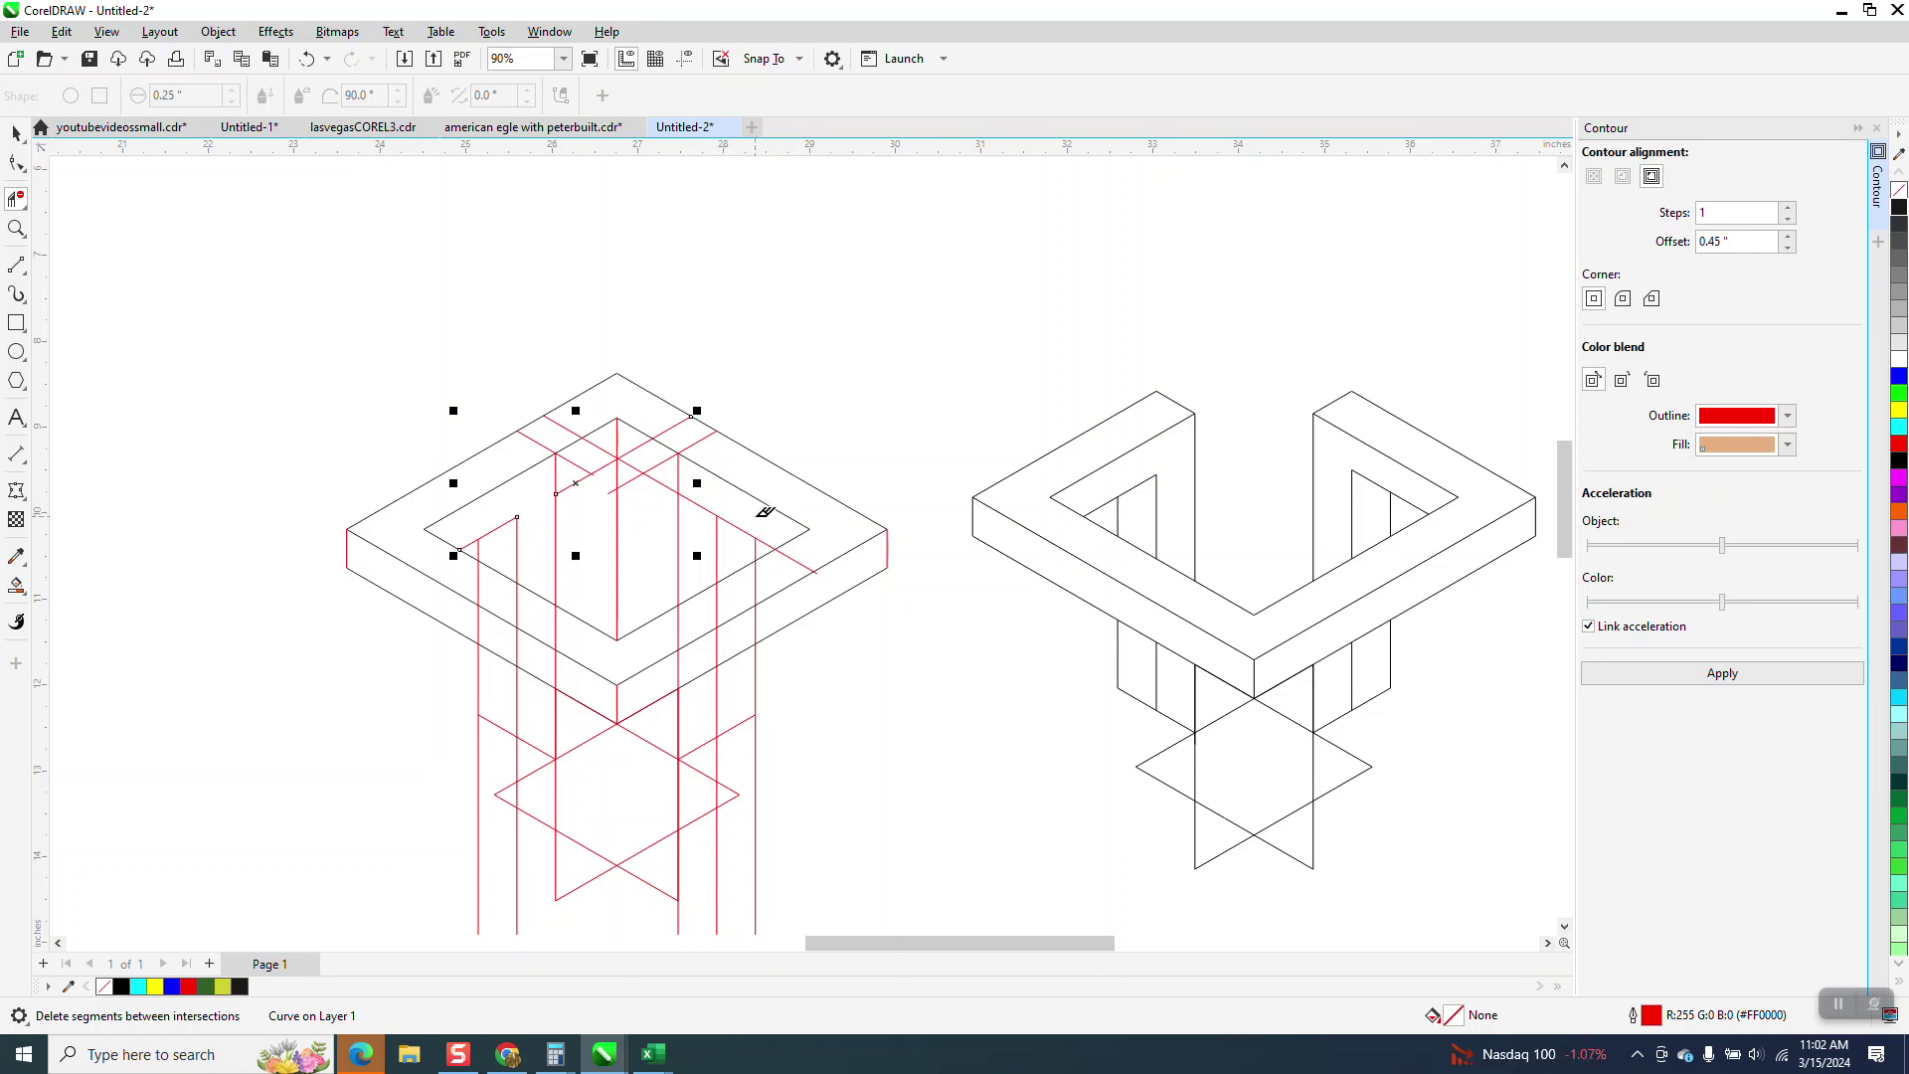
pyautogui.click(707, 507)
pyautogui.scroll(-1, 744, 509)
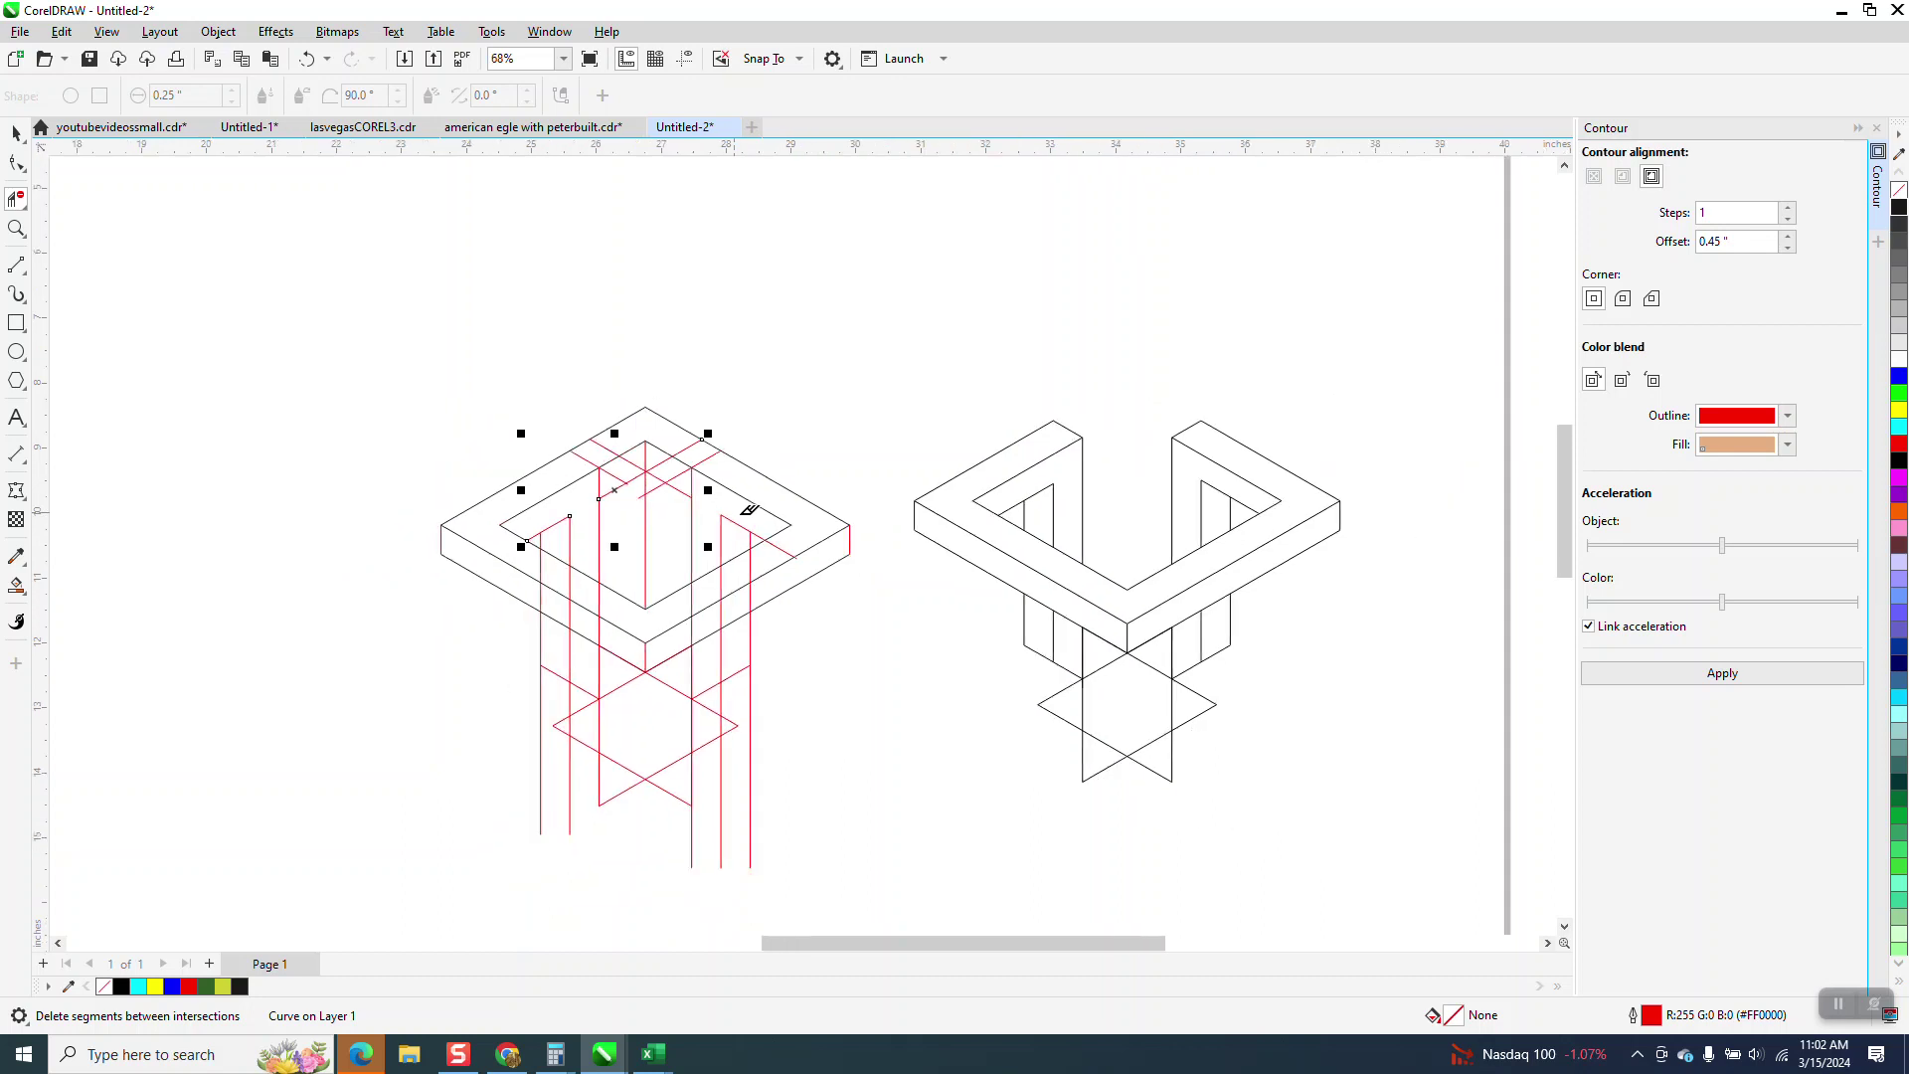
pyautogui.scroll(-1, 782, 524)
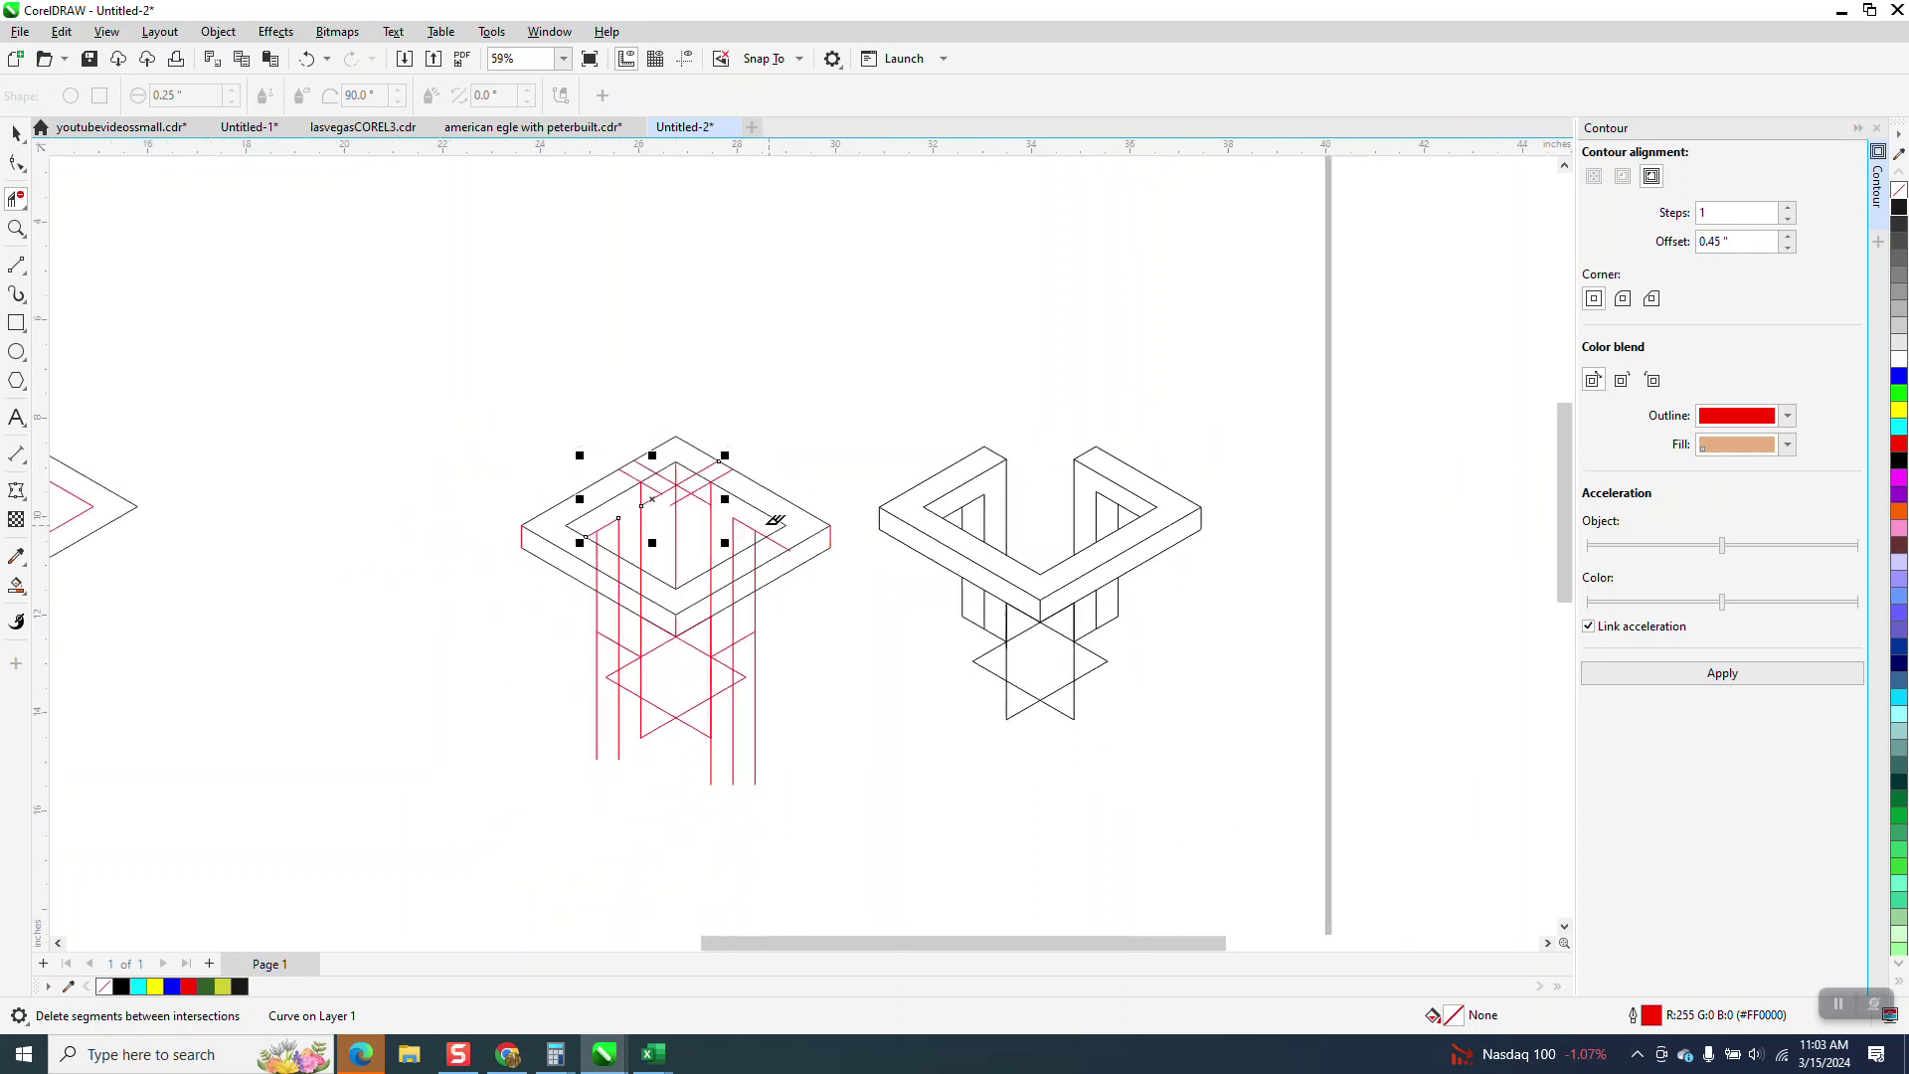
pyautogui.click(16, 132)
pyautogui.moveTo(814, 418)
pyautogui.mouseDown()
pyautogui.moveTo(955, 623)
pyautogui.moveTo(1217, 781)
pyautogui.mouseUp()
pyautogui.moveTo(1010, 600)
pyautogui.mouseDown()
pyautogui.moveTo(1001, 392)
pyautogui.moveTo(1022, 330)
pyautogui.mouseUp()
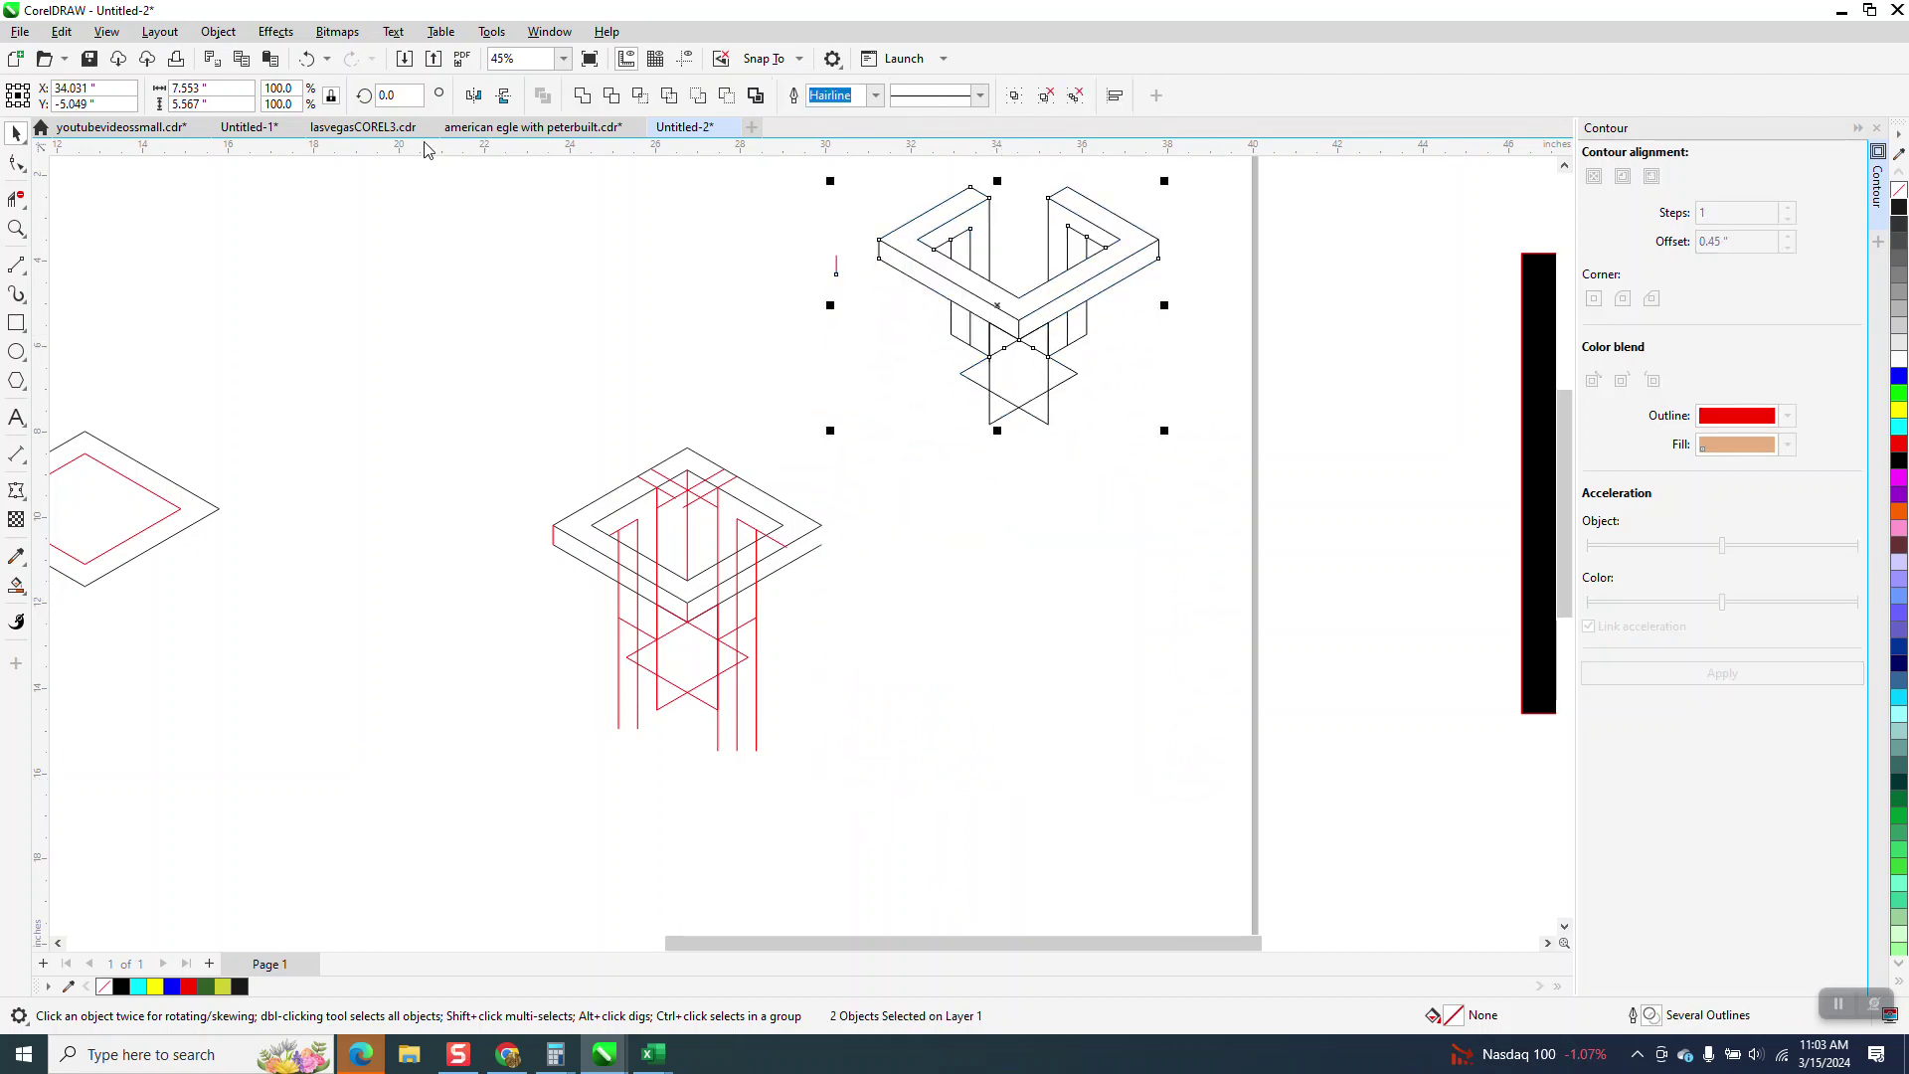
pyautogui.click(327, 58)
pyautogui.click(307, 59)
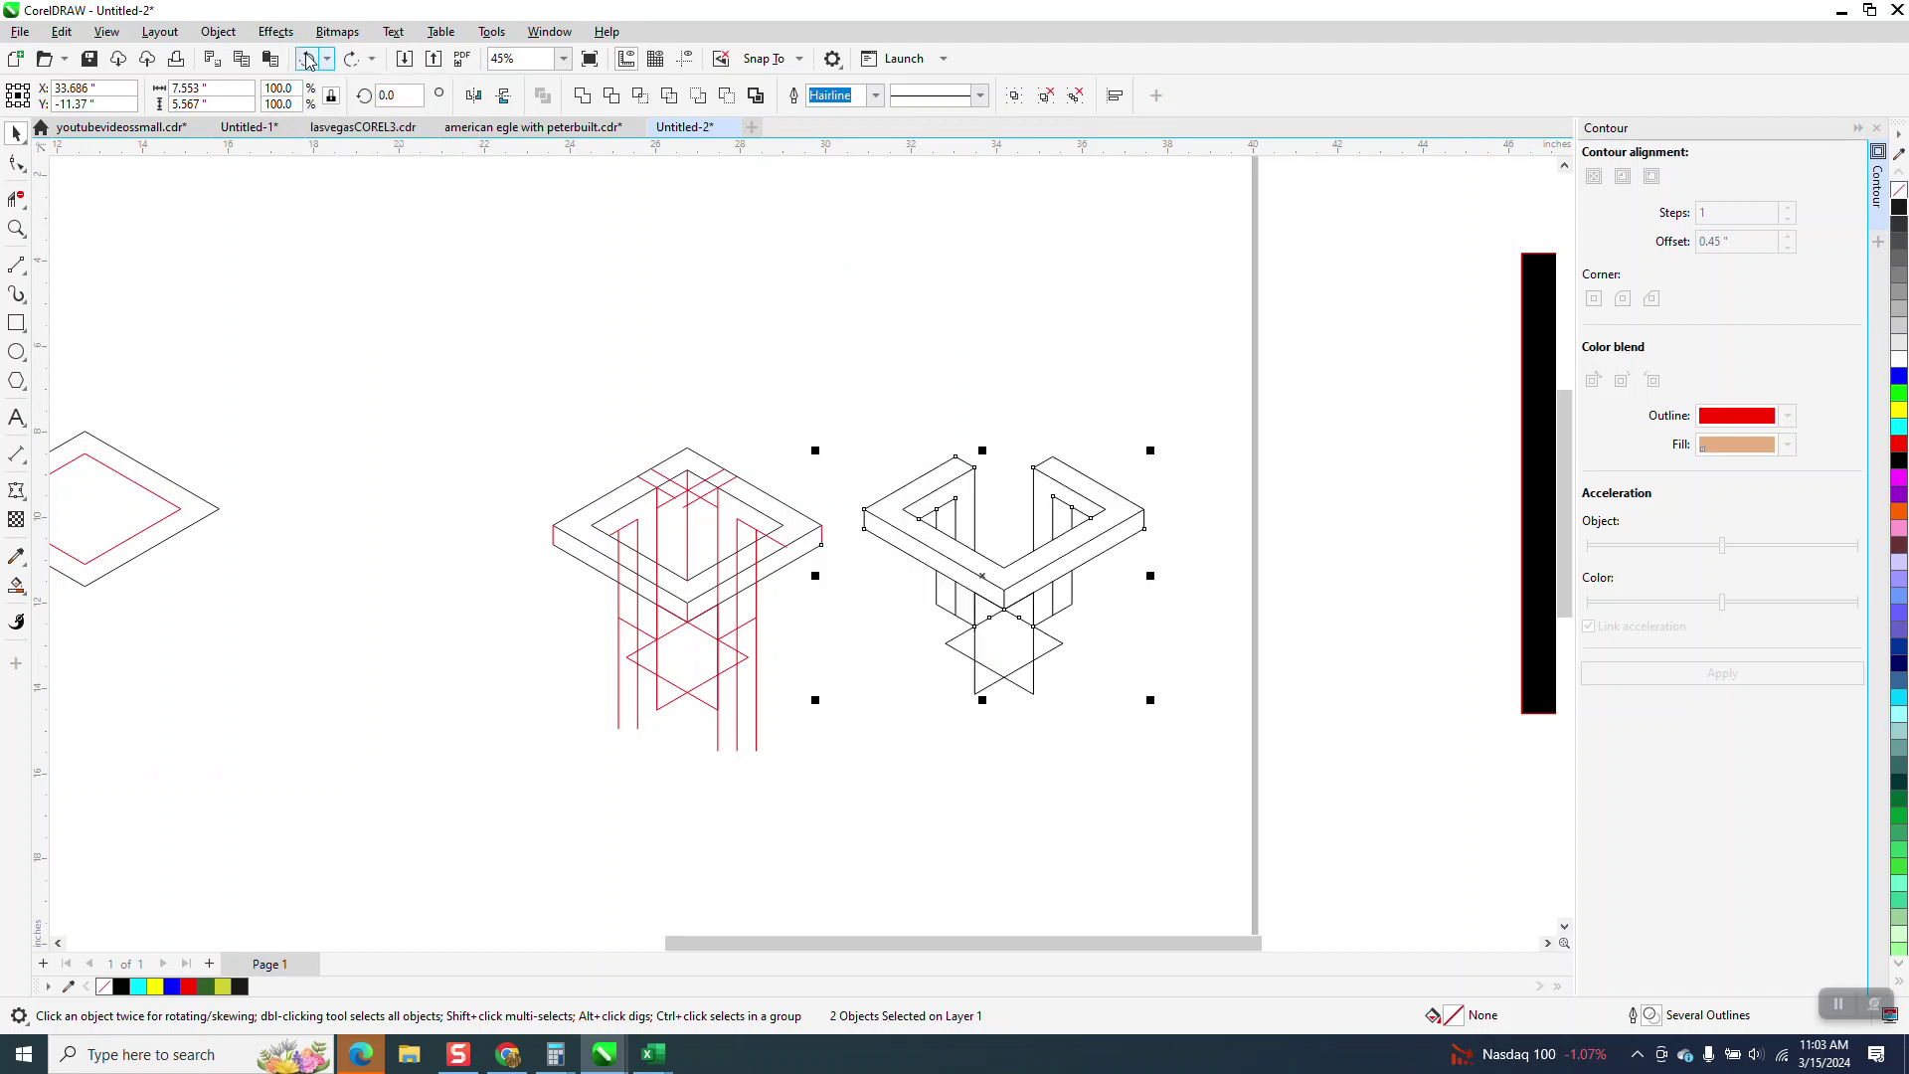
# Move the grouped black reference figure straight up, clear of the space beside the red construction drawing
pyautogui.moveTo(834, 409)
pyautogui.mouseDown()
pyautogui.moveTo(1026, 641)
pyautogui.moveTo(1207, 753)
pyautogui.mouseUp()
pyautogui.moveTo(1005, 558); pyautogui.dragTo(1016, 284)
pyautogui.scroll(-1, 616, 494)
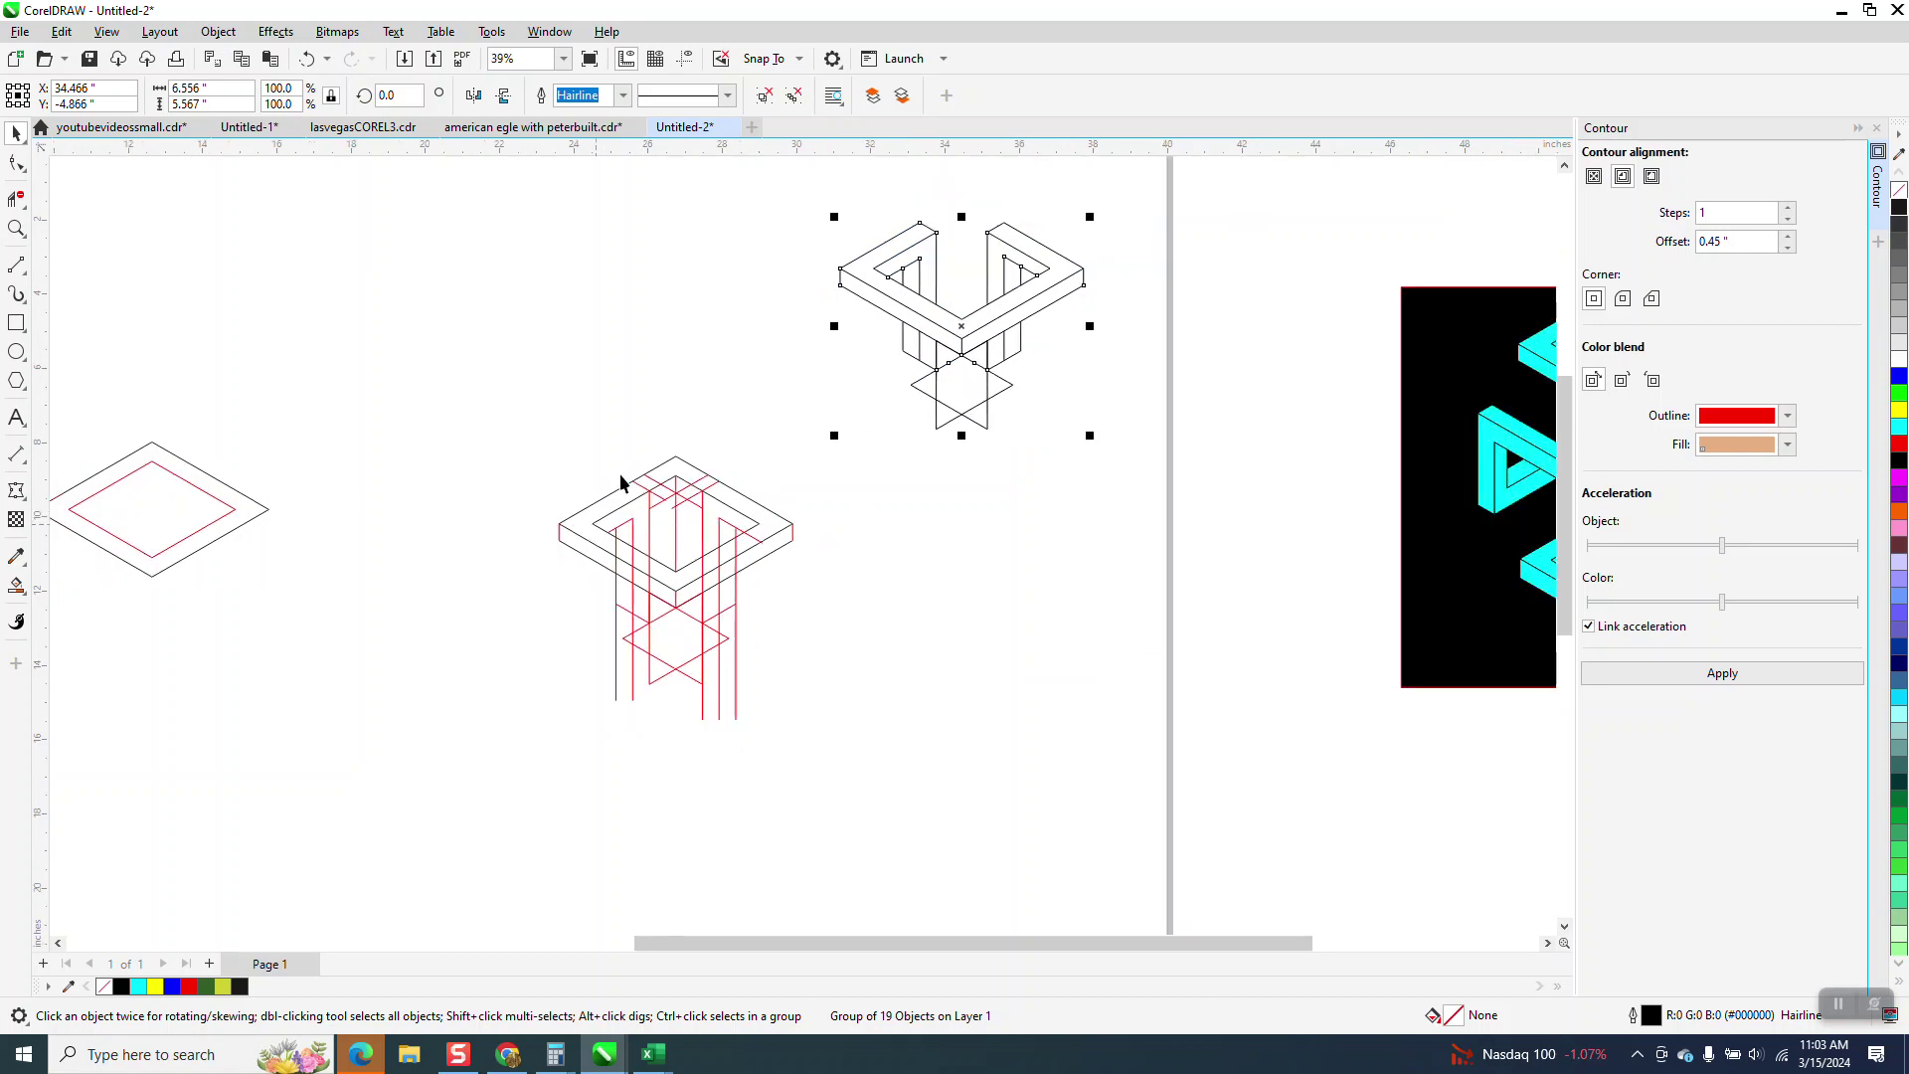
# Deselect everything and set the nudge distance to 7 inches
pyautogui.moveTo(520, 414); pyautogui.dragTo(844, 718)
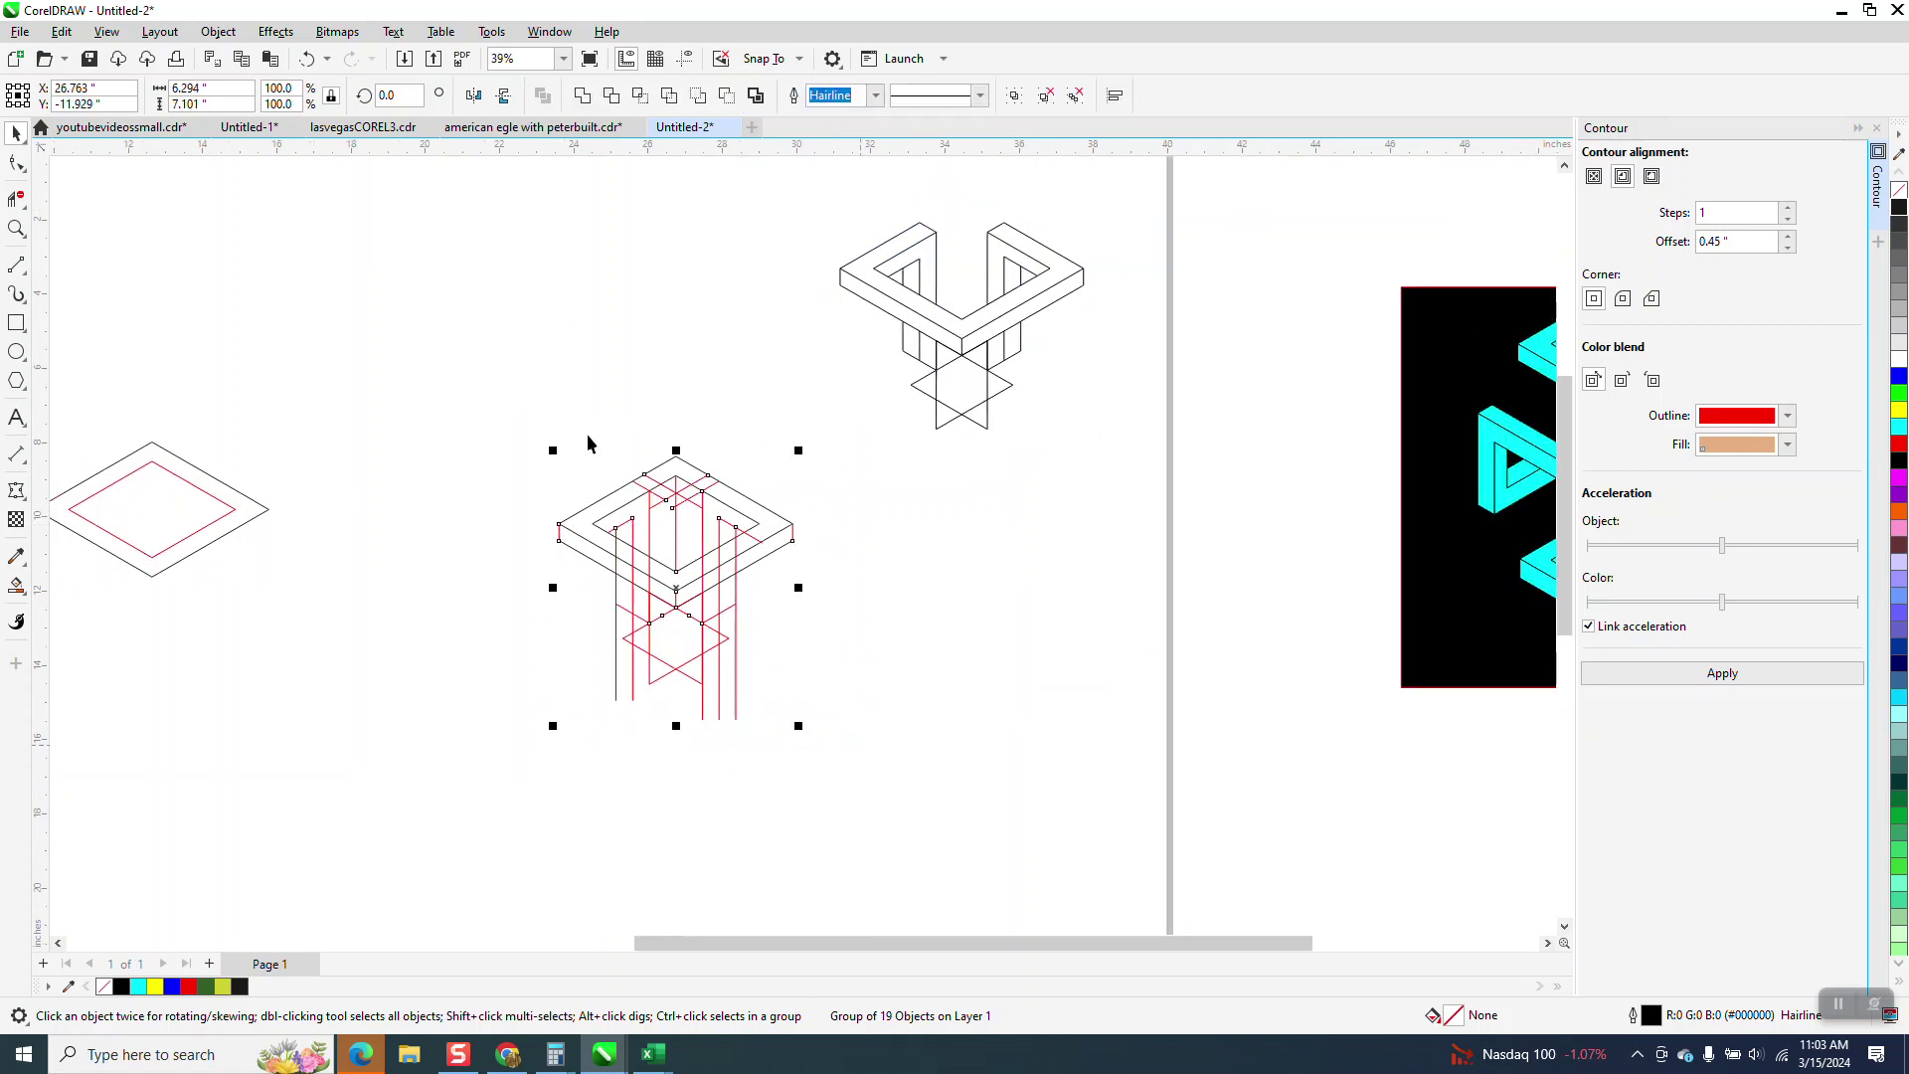
pyautogui.click(598, 266)
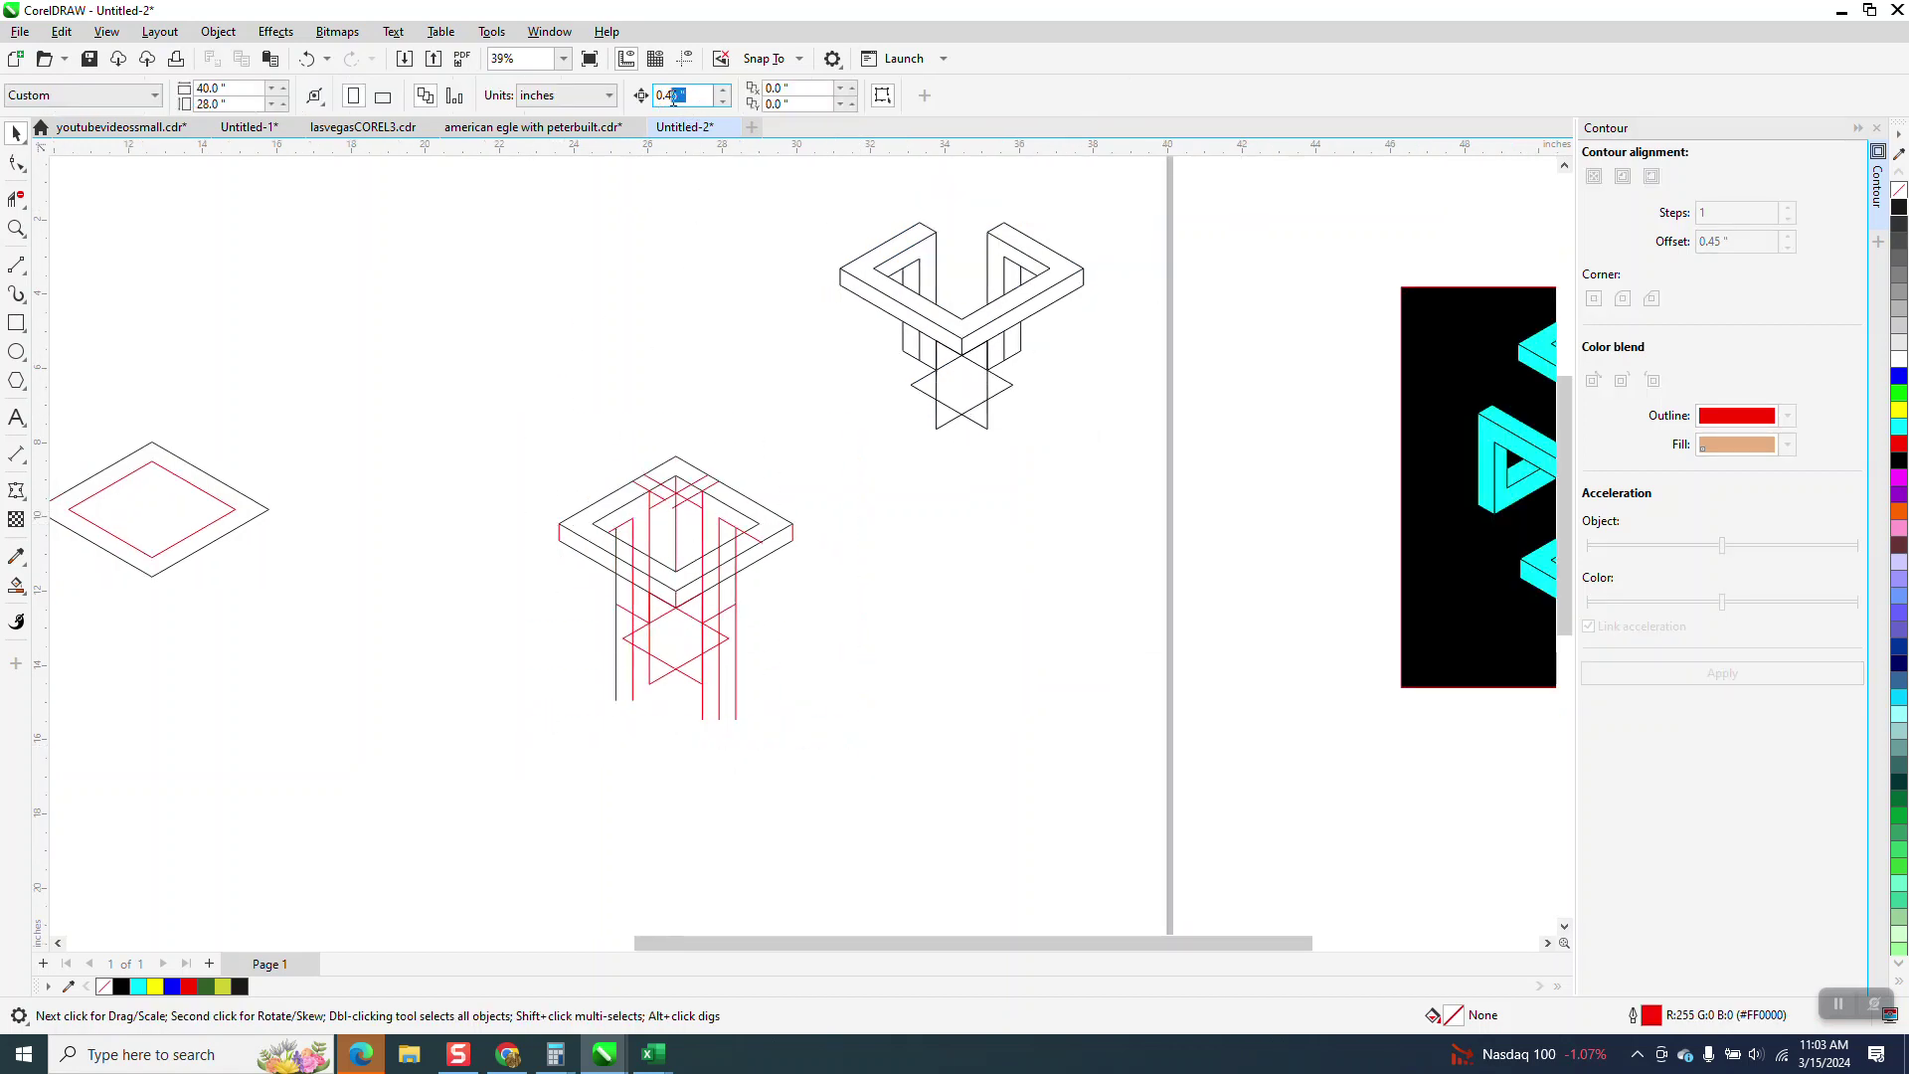
pyautogui.write('7')
pyautogui.click(17, 585)
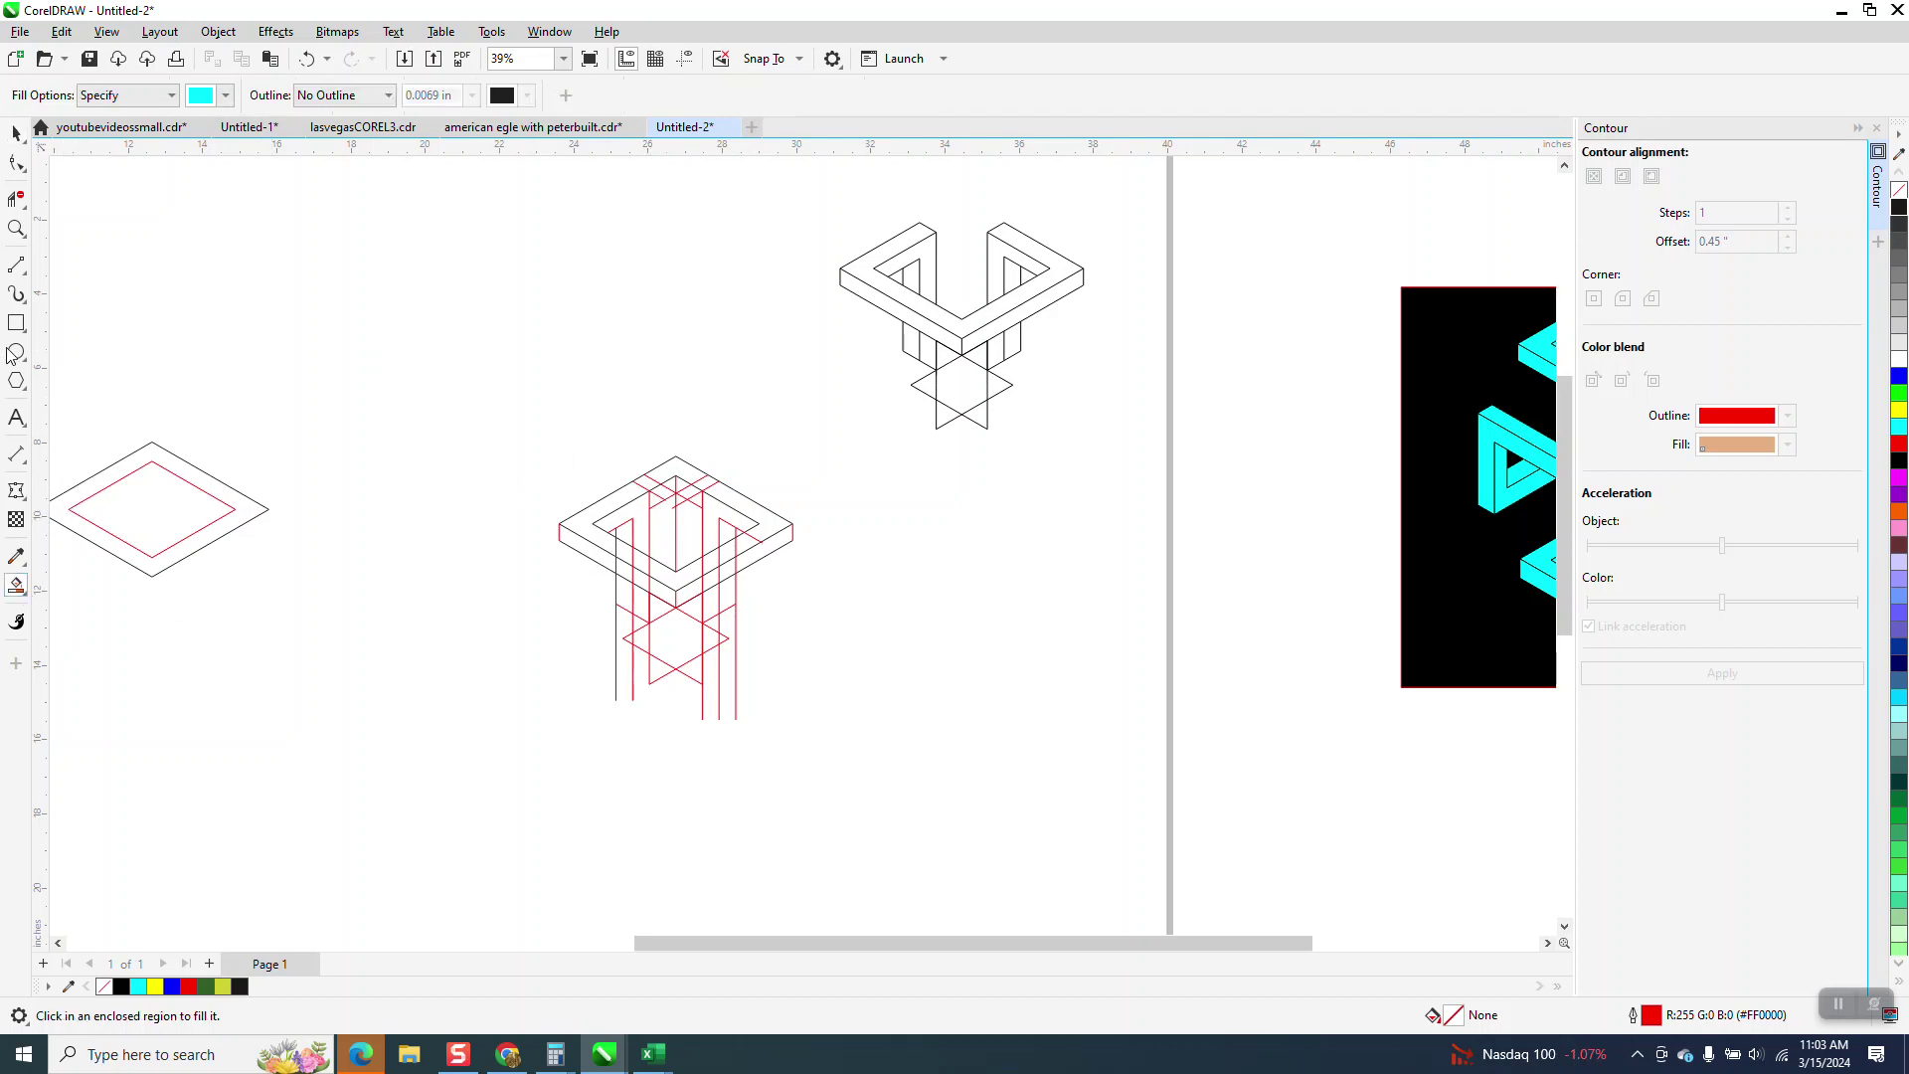
pyautogui.click(599, 511)
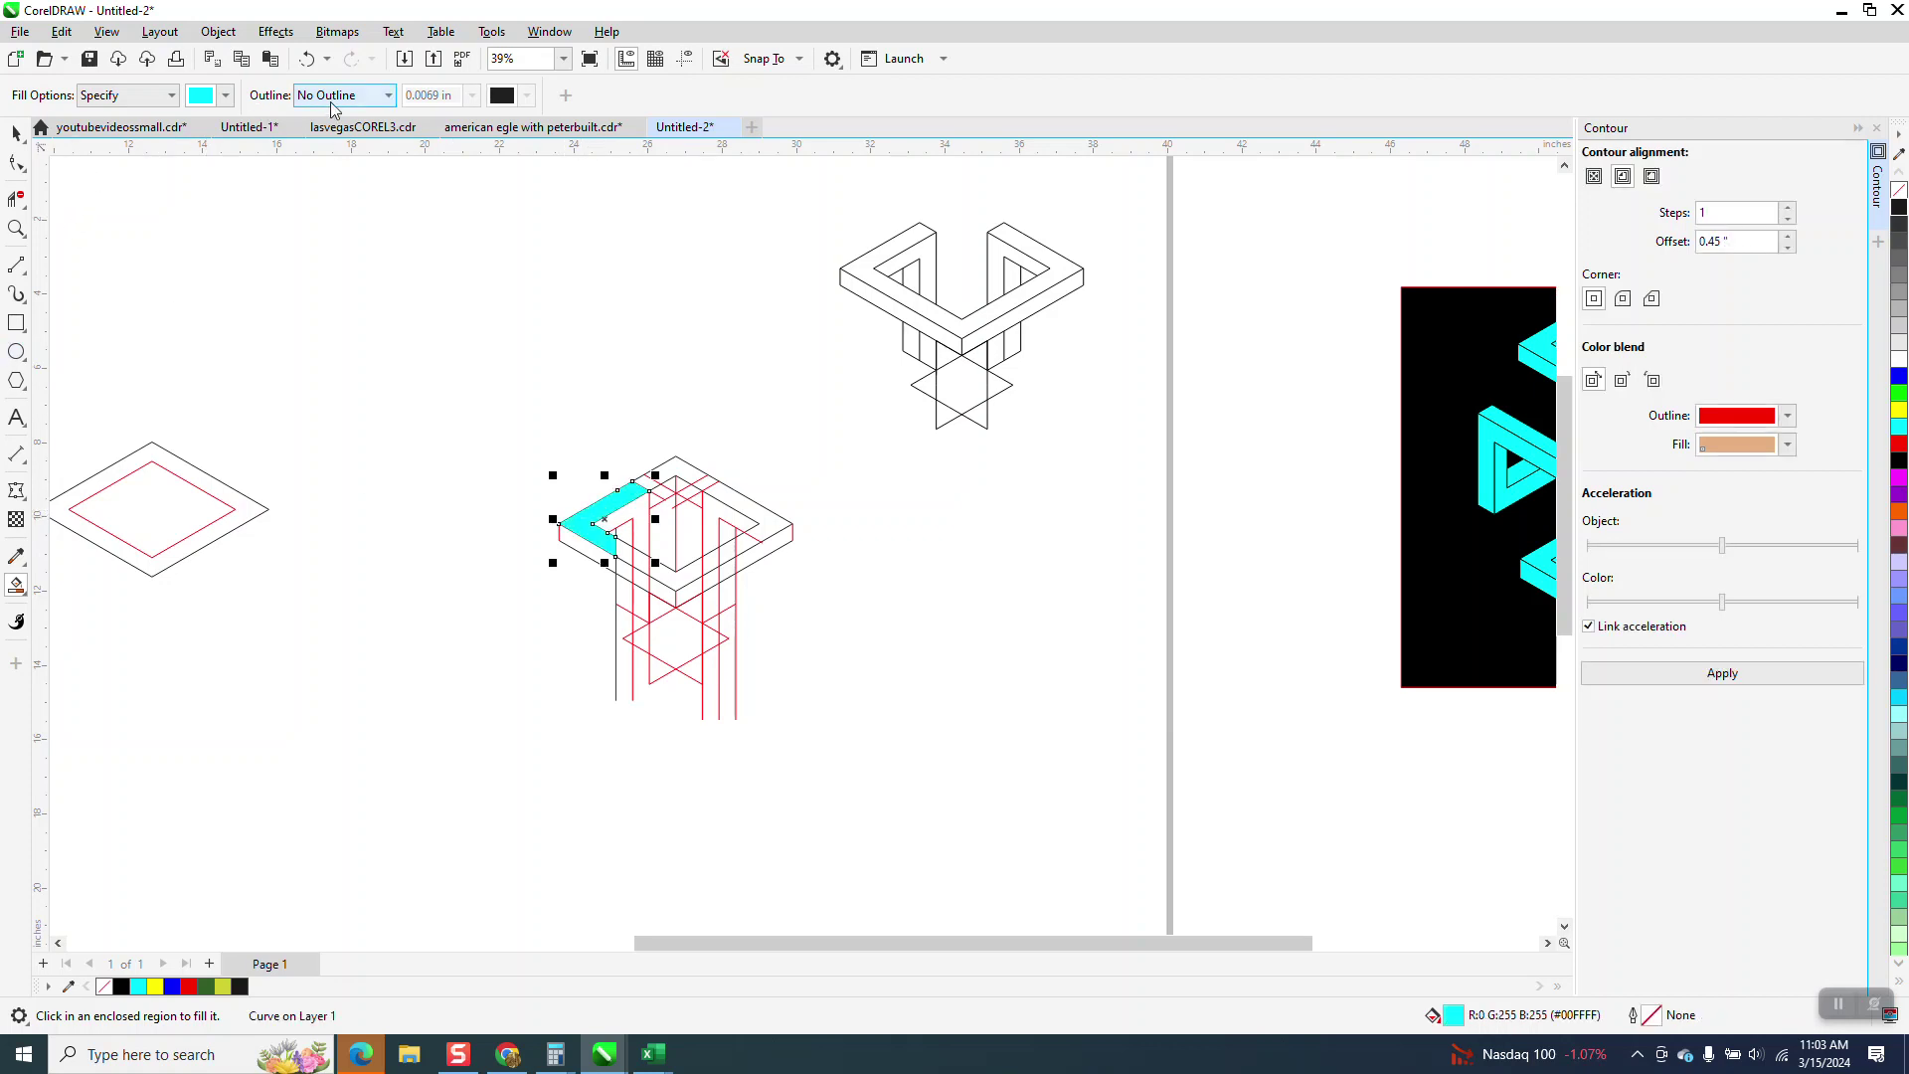
pyautogui.click(307, 58)
# Trim the inner leg verticals across the slab's top and front side faces, and the right leg's outer vertical across the top face
pyautogui.click(15, 228)
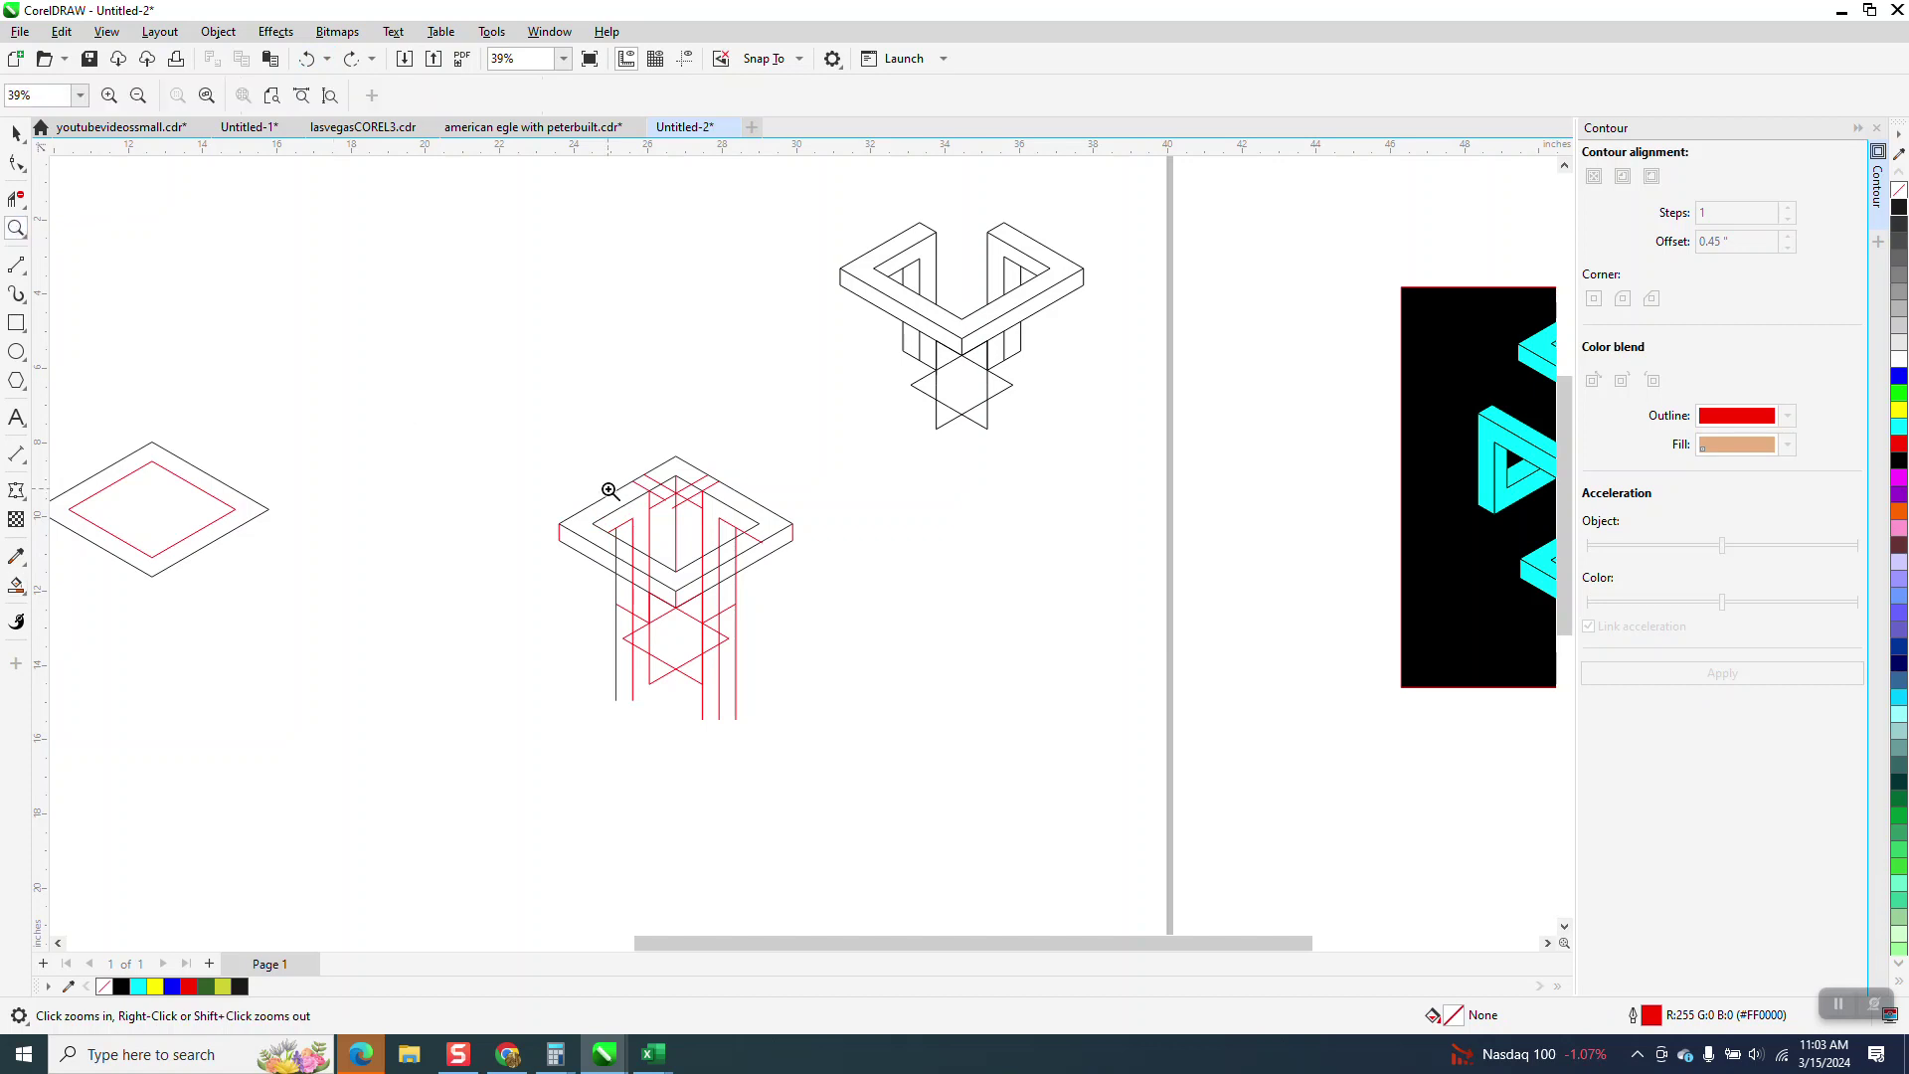
pyautogui.moveTo(605, 481); pyautogui.dragTo(873, 703)
pyautogui.press('space')
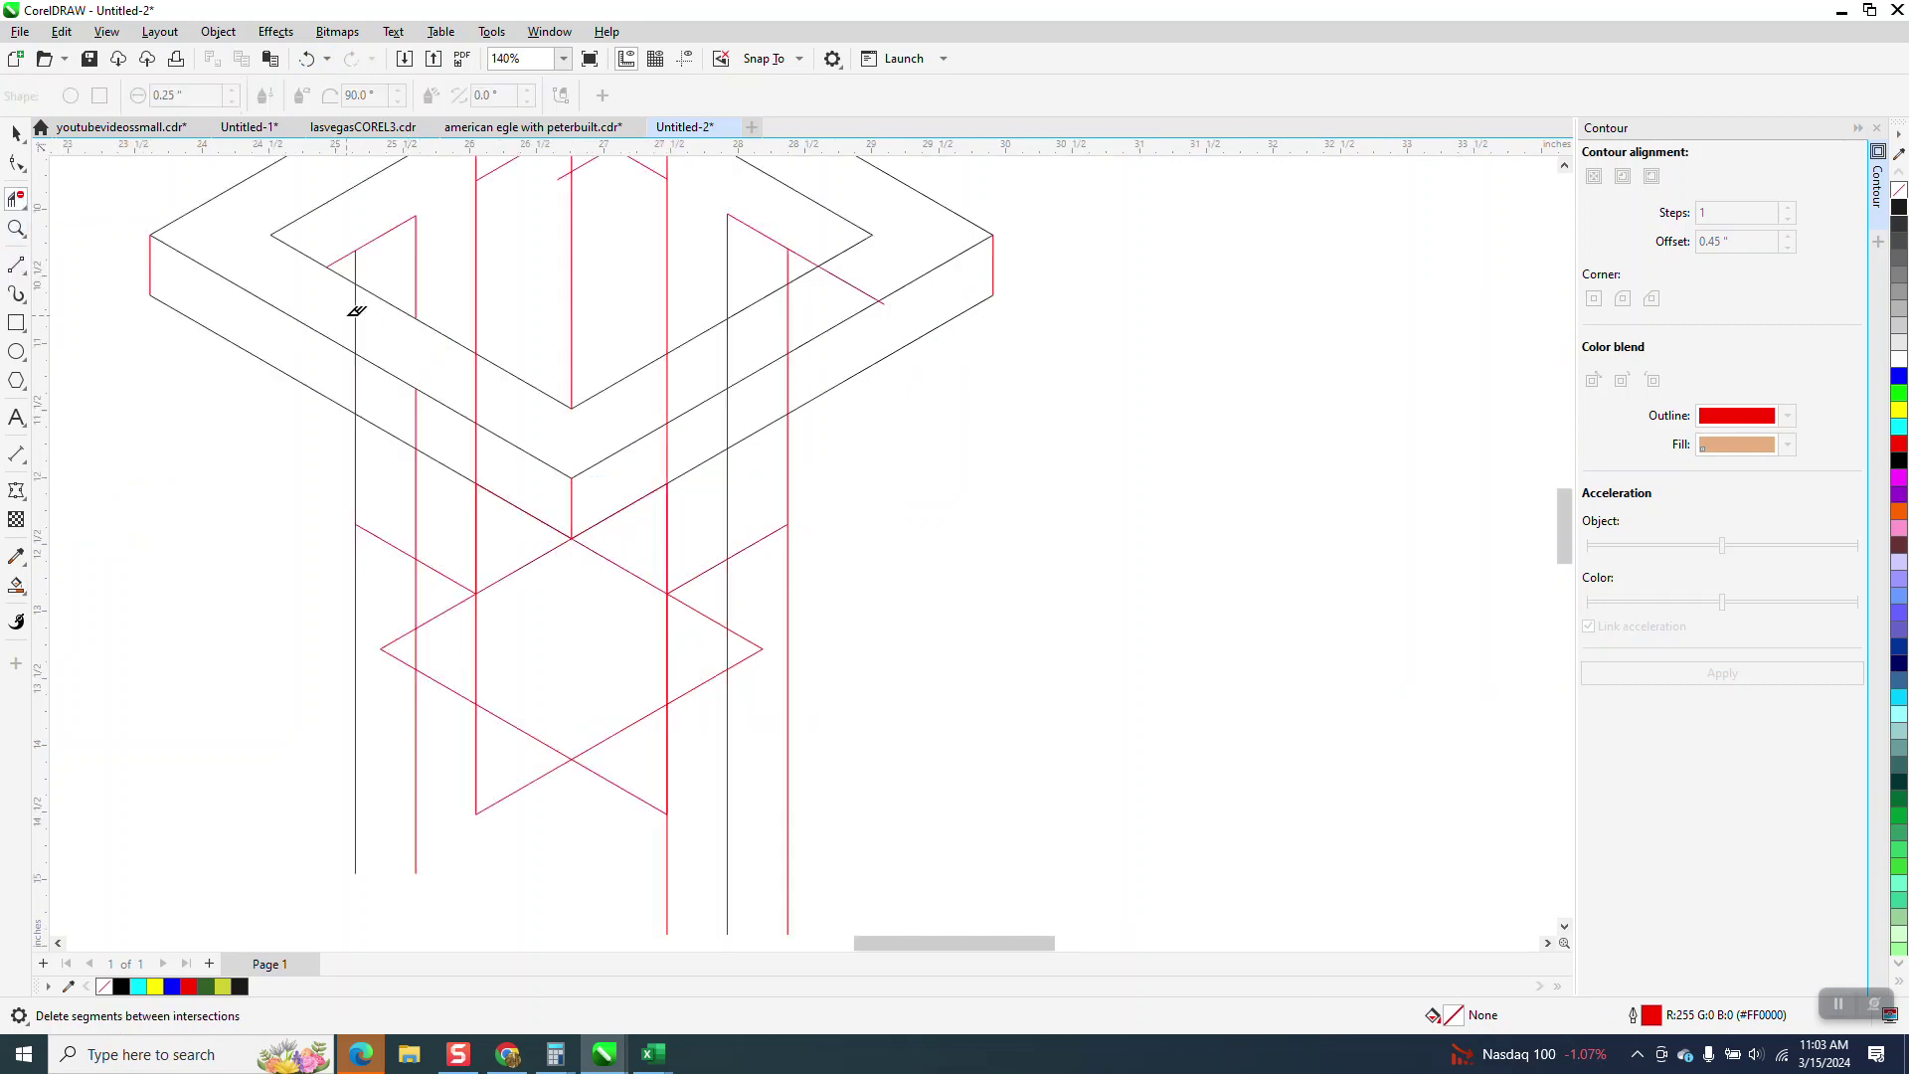
pyautogui.moveTo(391, 337); pyautogui.dragTo(481, 376)
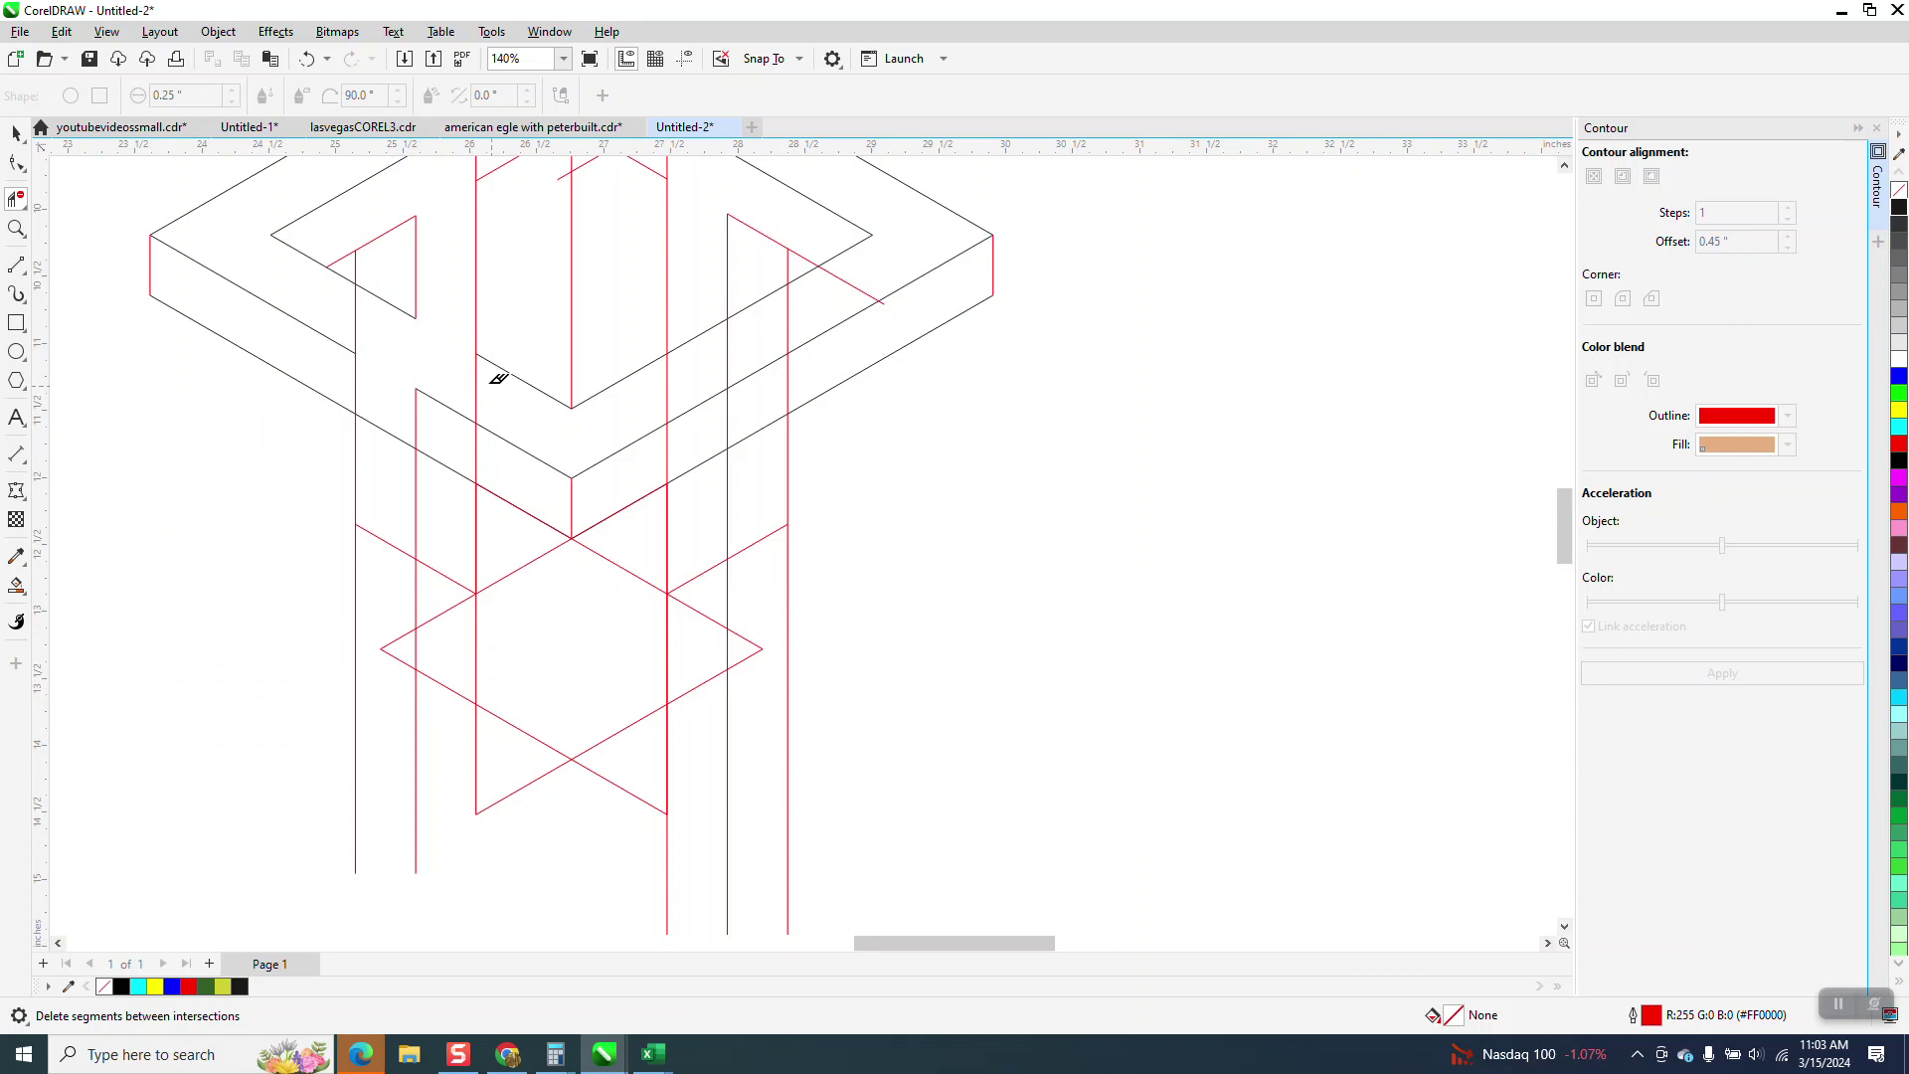
pyautogui.click(306, 59)
pyautogui.click(668, 386)
pyautogui.click(729, 343)
pyautogui.scroll(-1, 788, 307)
pyautogui.scroll(-1, 825, 321)
pyautogui.scroll(-1, 825, 321)
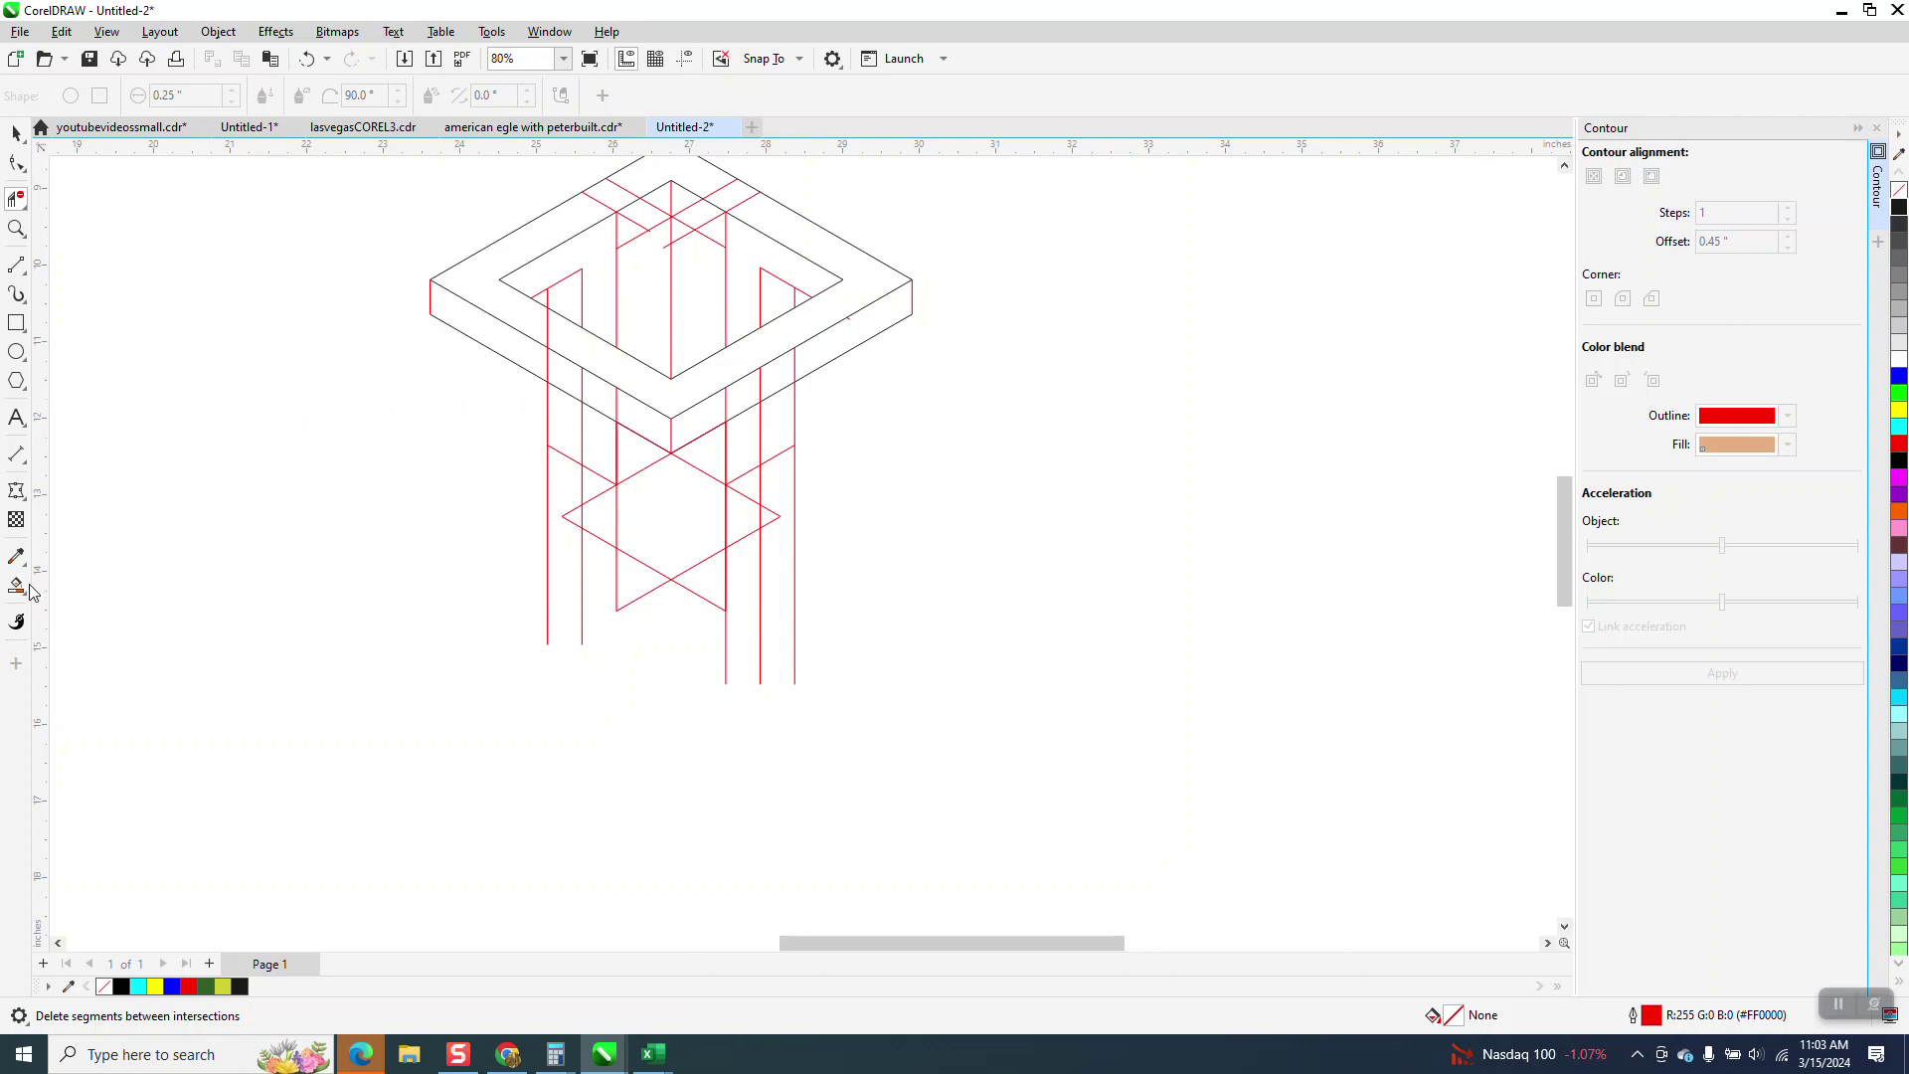
pyautogui.click(617, 405)
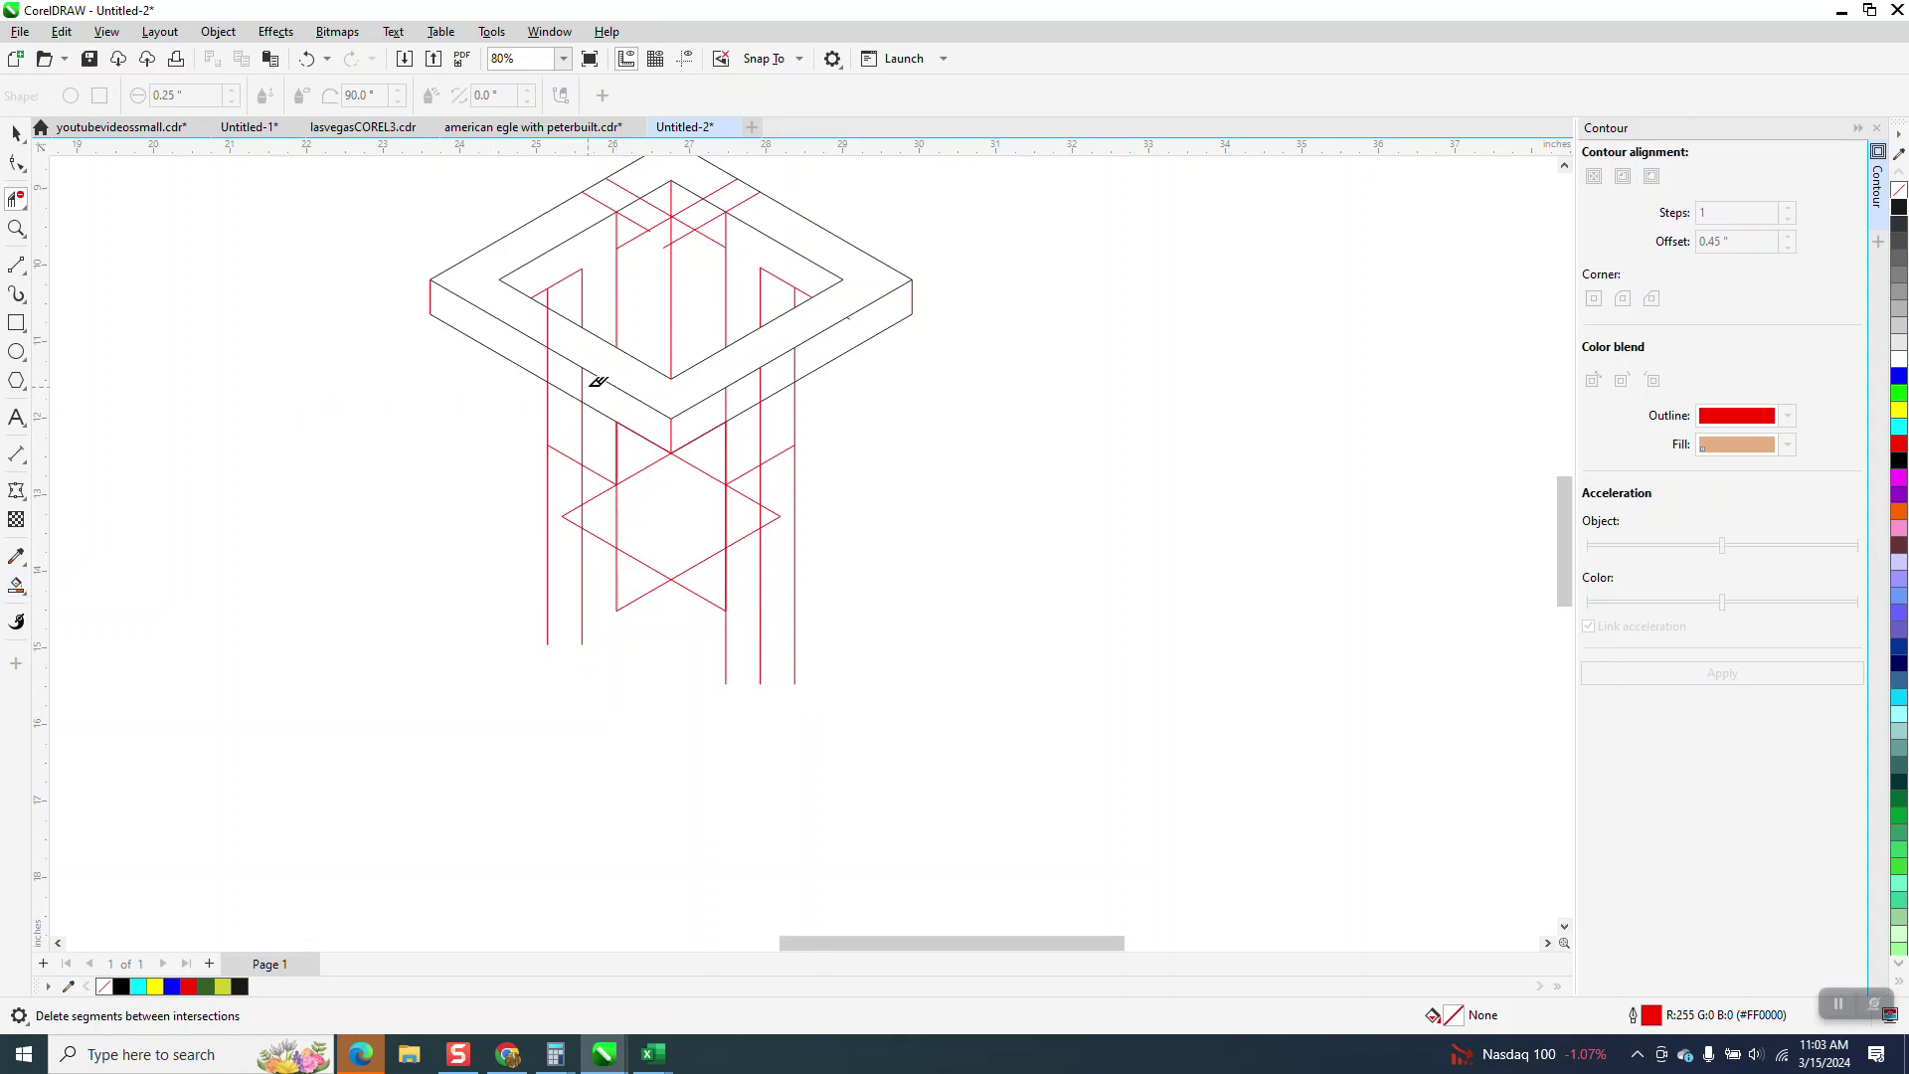
pyautogui.click(727, 404)
pyautogui.click(20, 590)
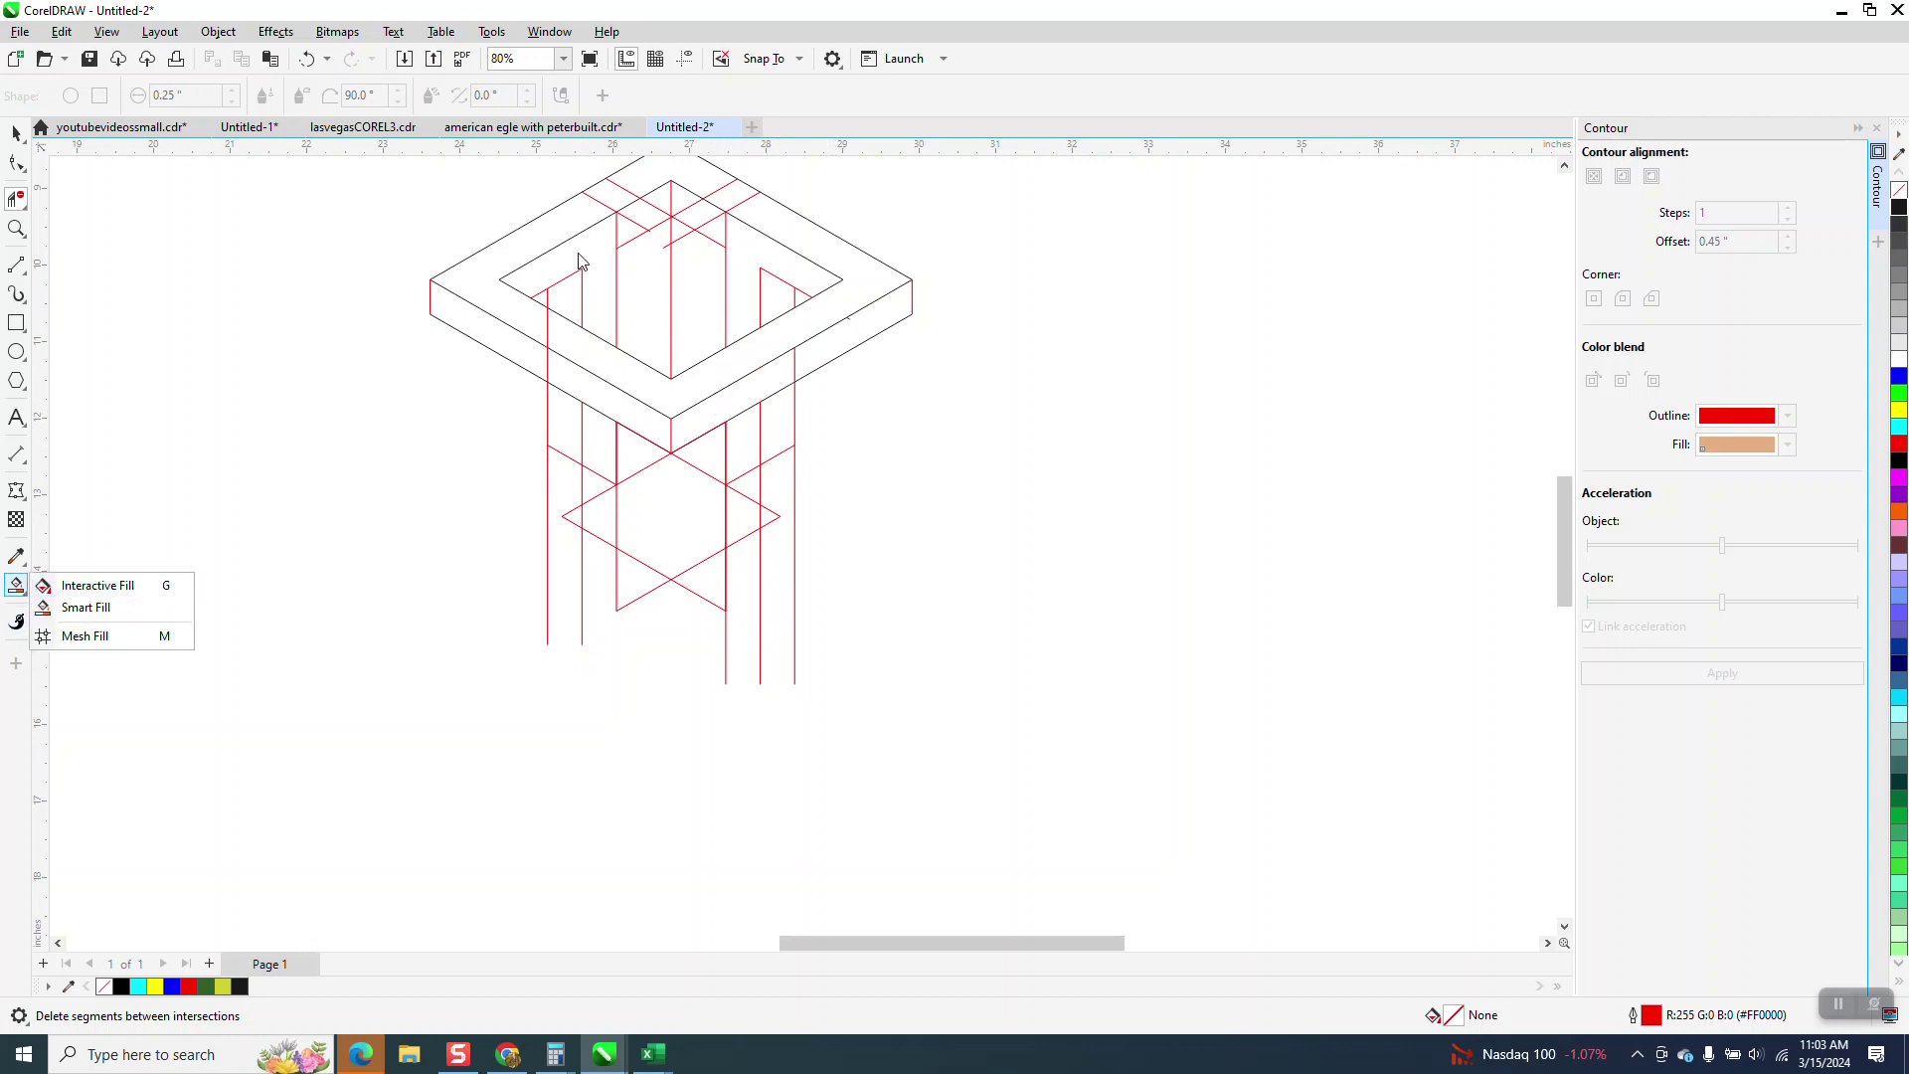
pyautogui.click(17, 162)
pyautogui.click(16, 132)
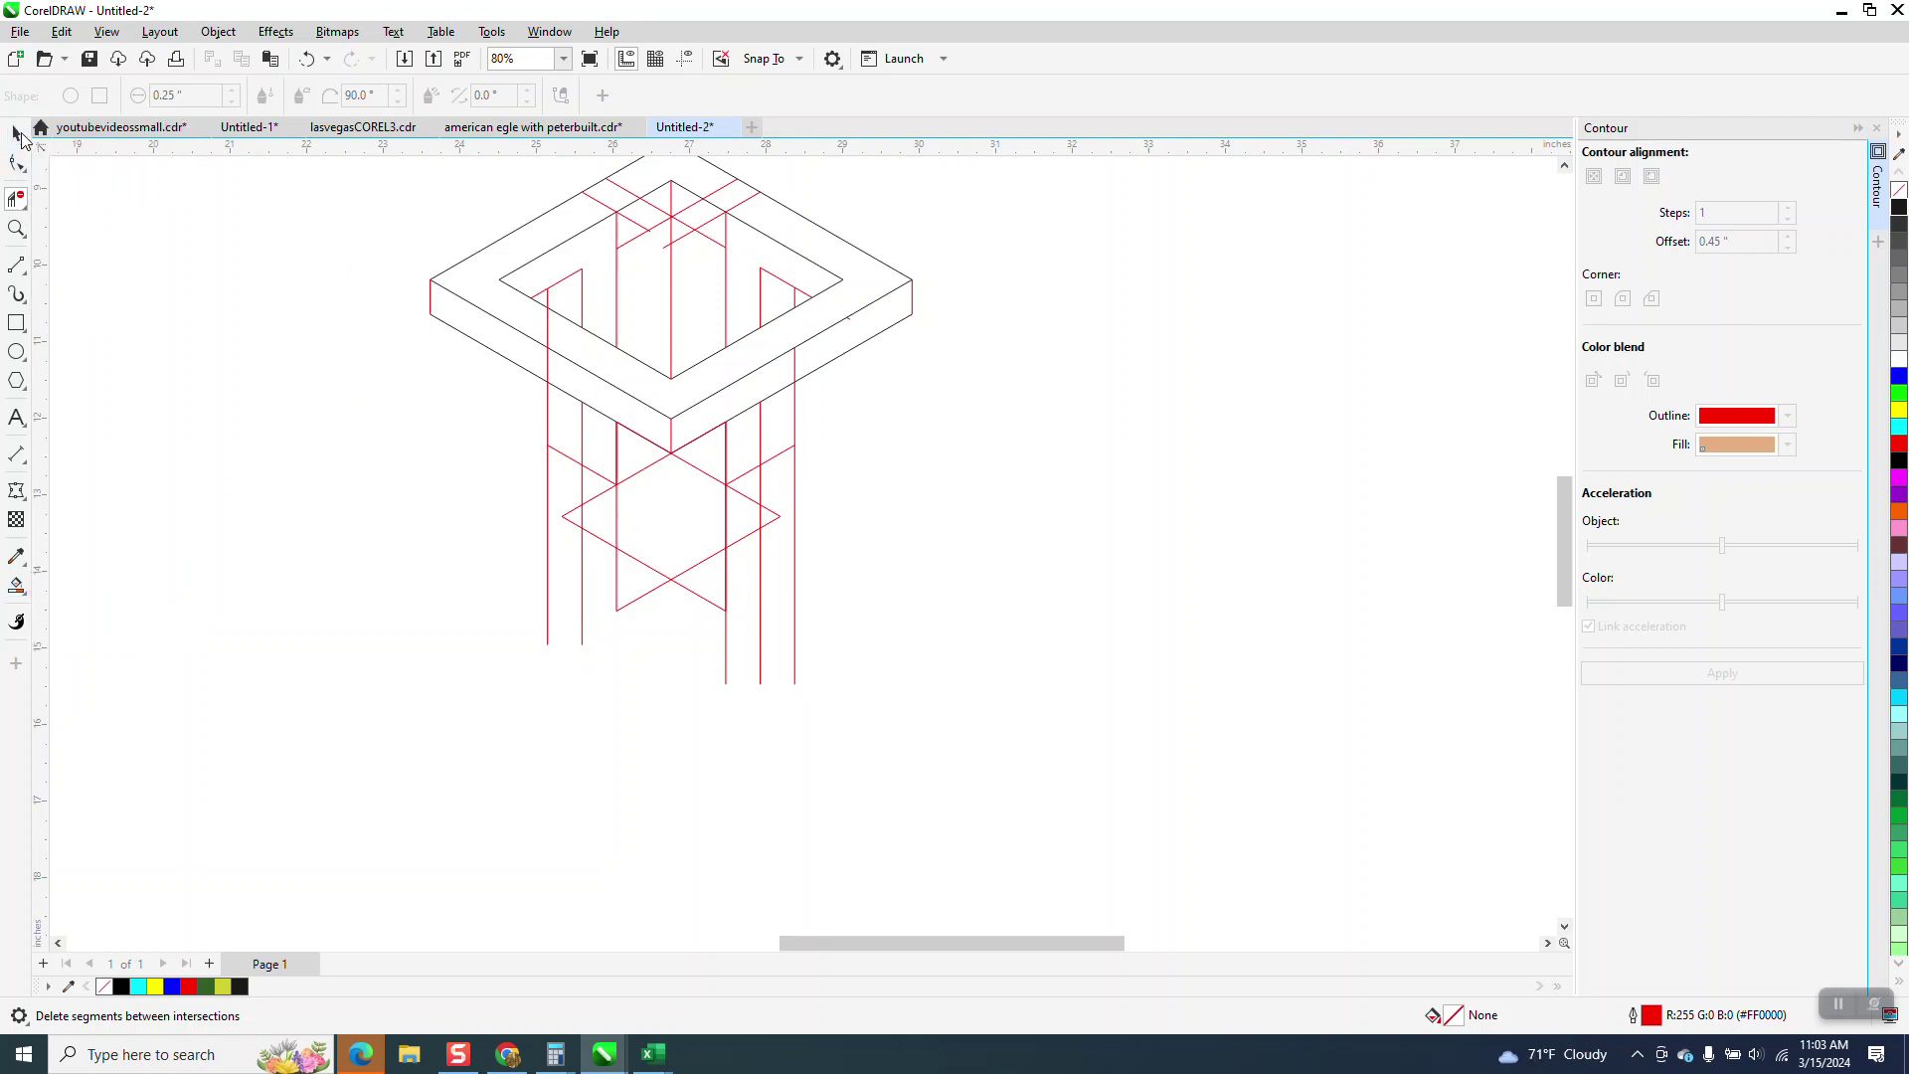
pyautogui.click(16, 586)
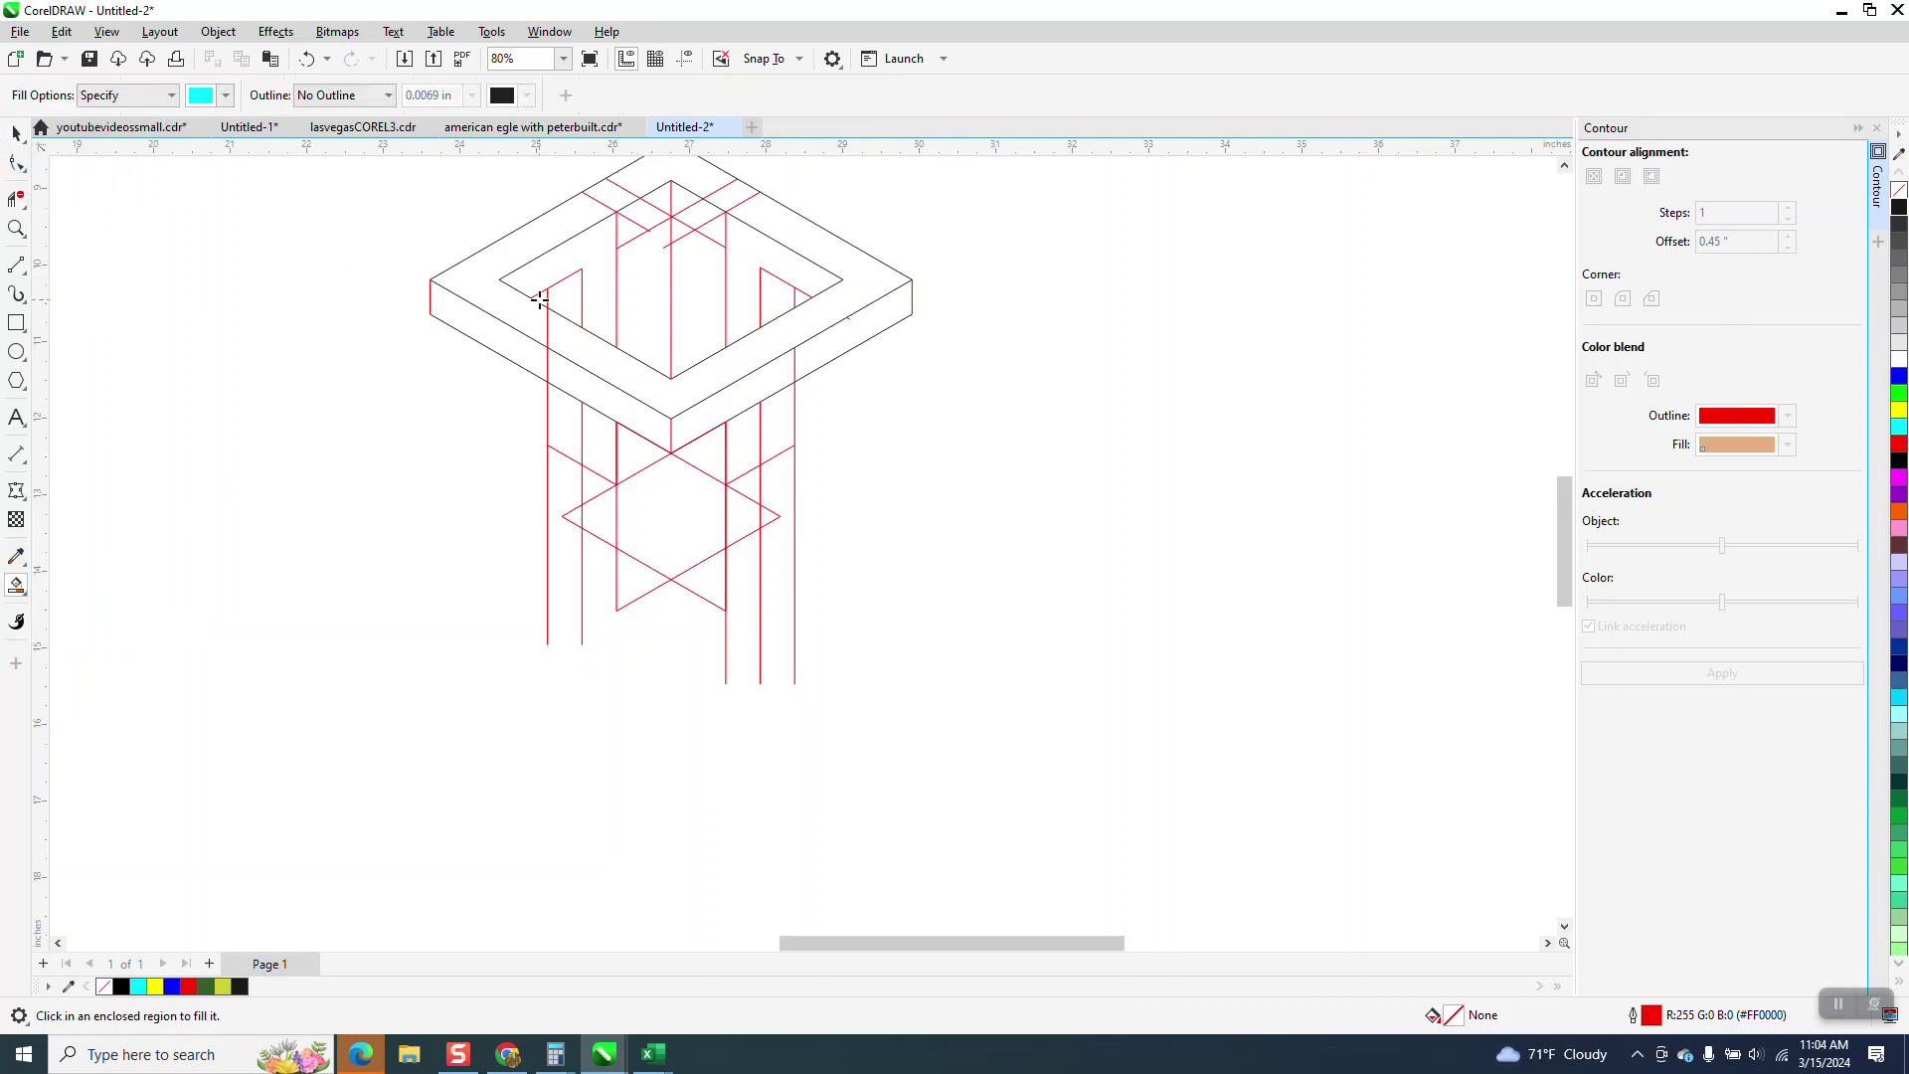
pyautogui.click(549, 250)
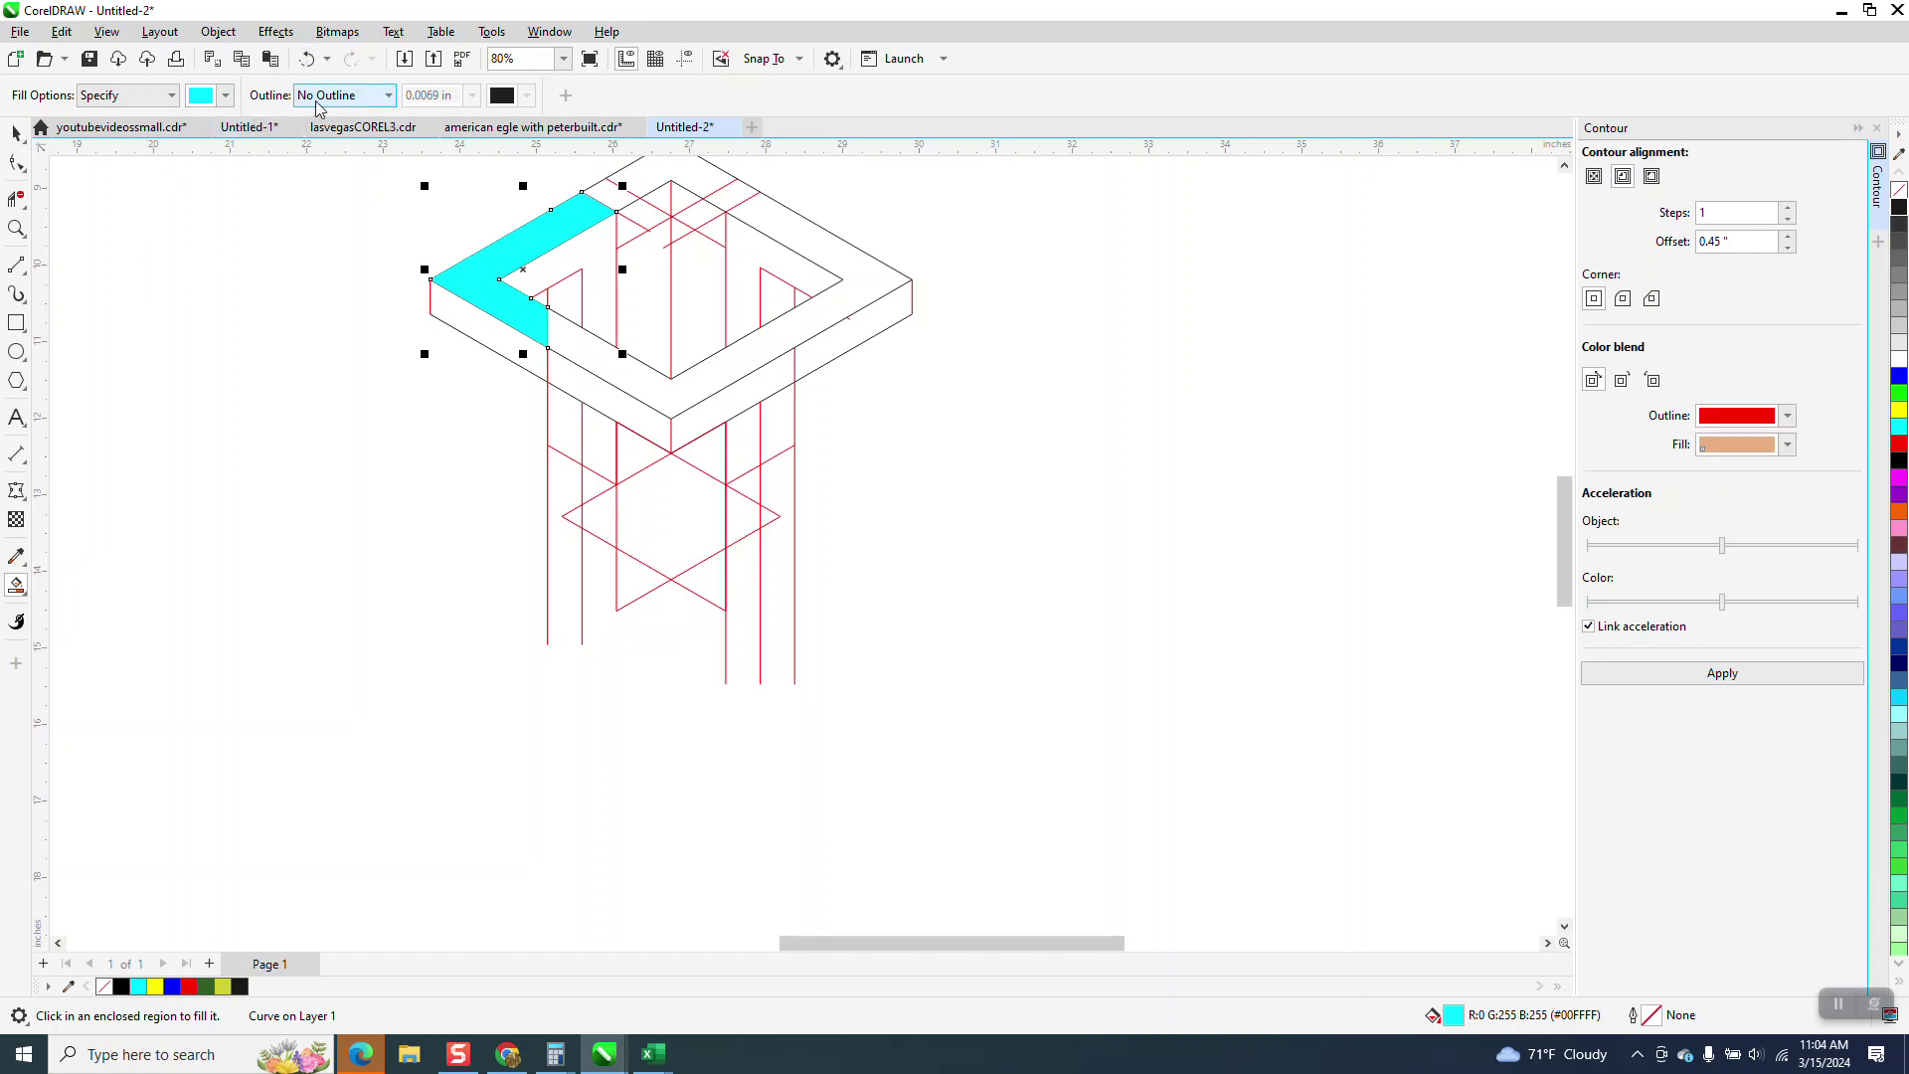
pyautogui.click(307, 59)
# Trim the left leg's outer vertical across the slab's top face, and Smart Fill that face cyan without outline, moving it 7 inches right
pyautogui.click(16, 198)
pyautogui.click(548, 323)
pyautogui.click(20, 564)
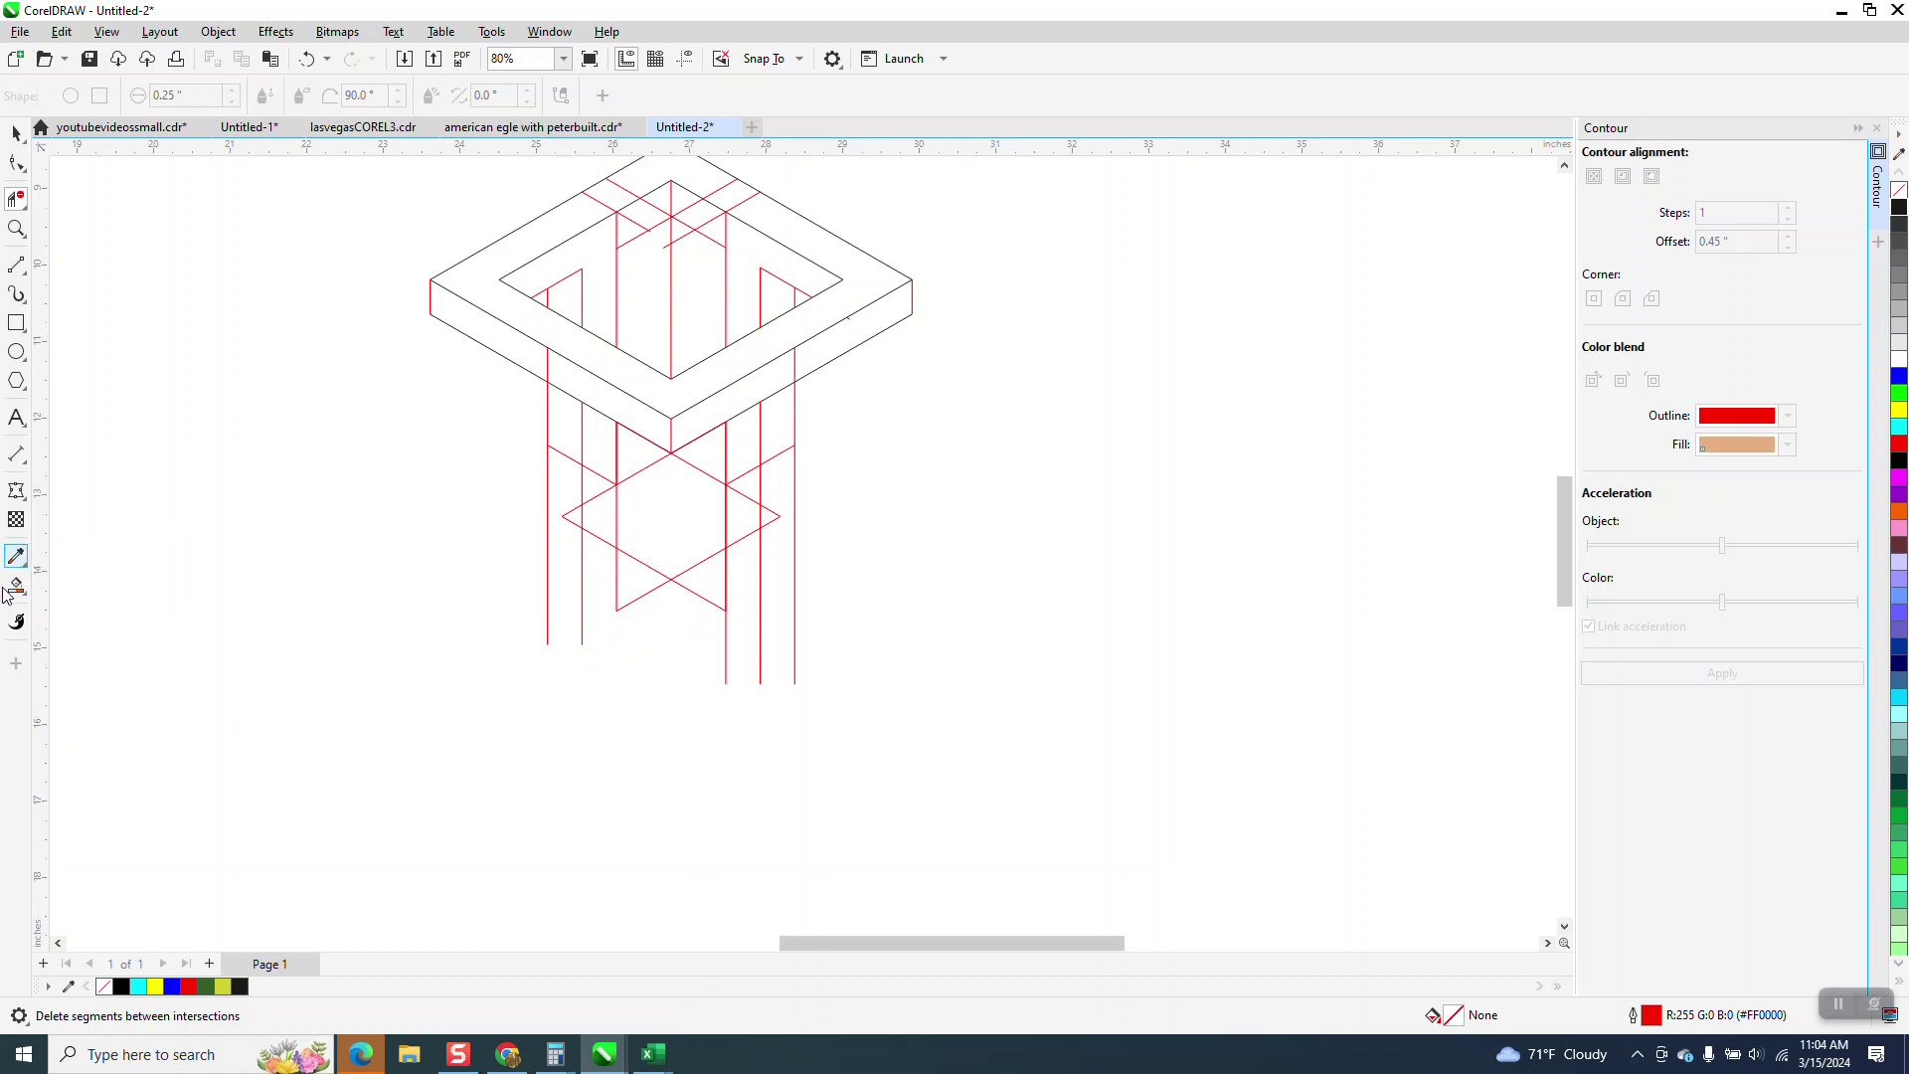
pyautogui.click(17, 586)
pyautogui.click(561, 324)
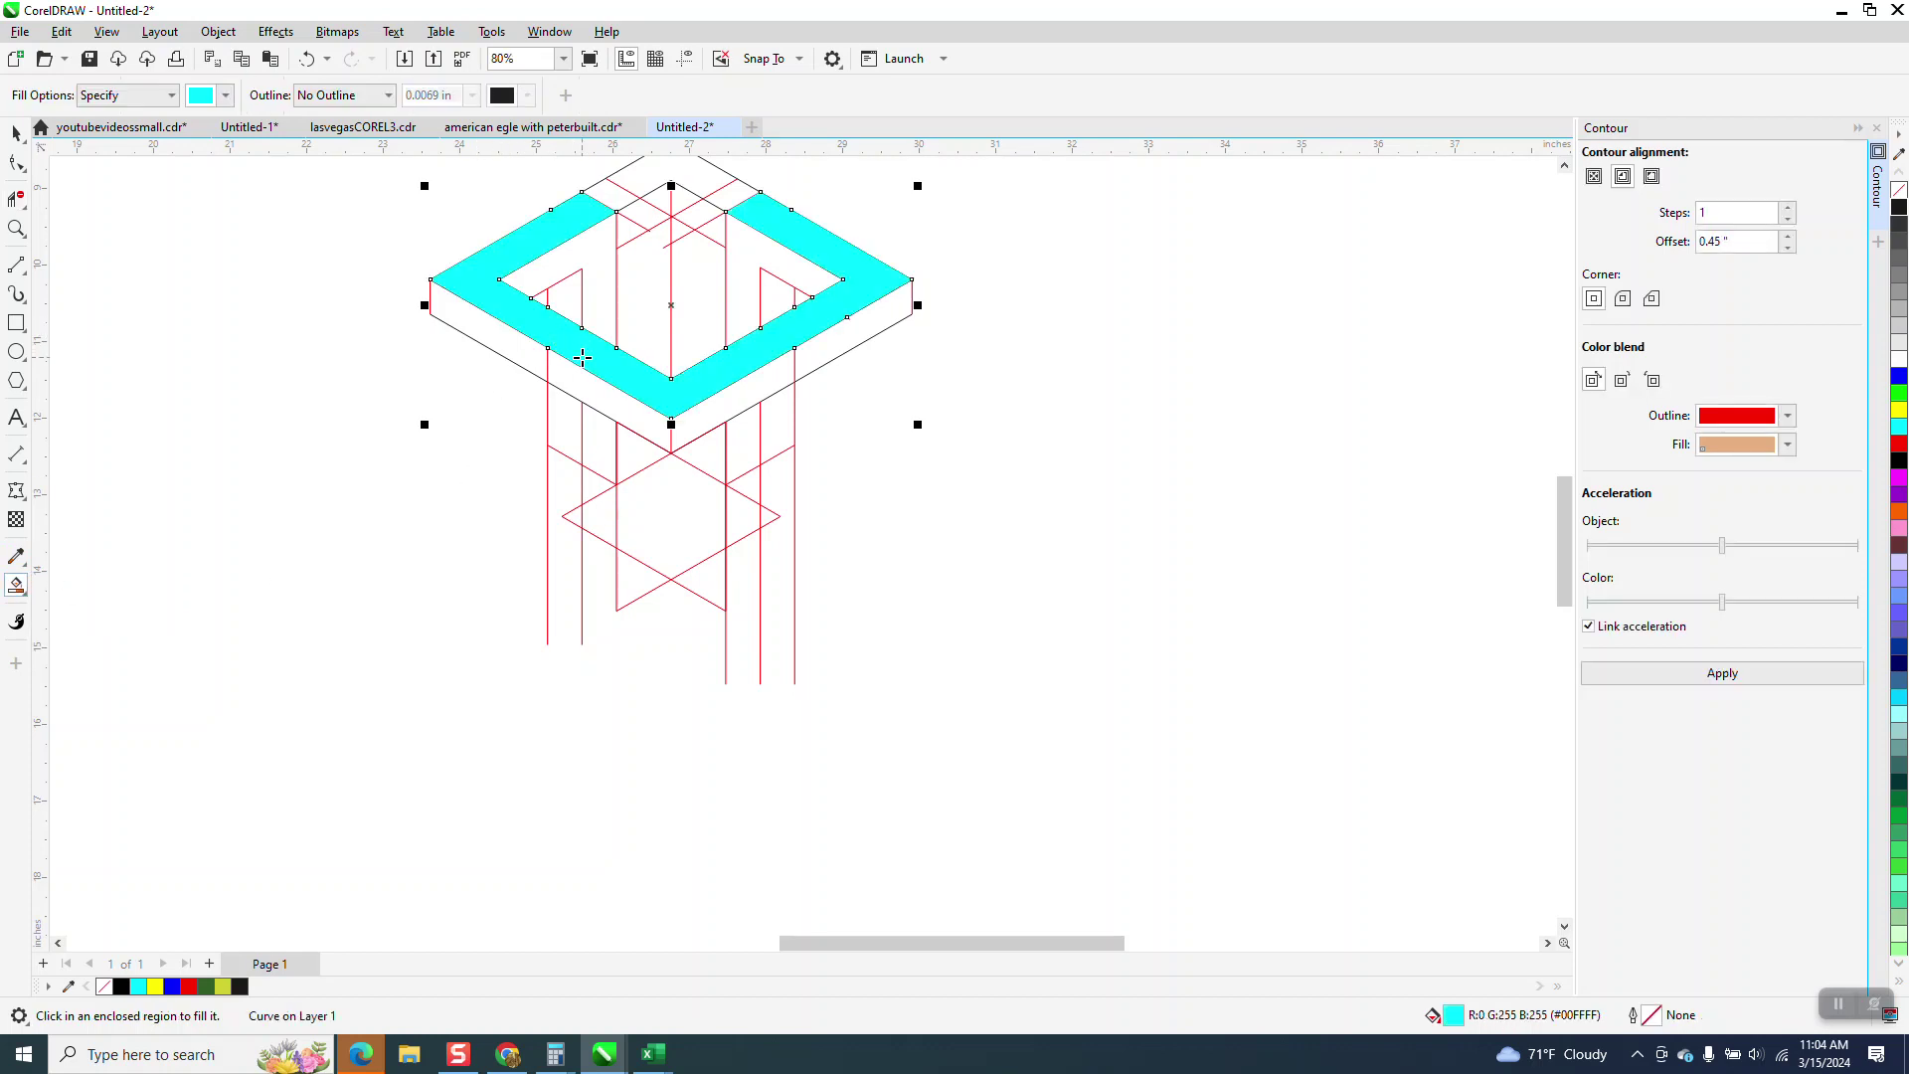
pyautogui.hotkey('shift', 'Right')
# Smart Fill the inner faces and narrow strips of both legs inside the slab opening with cyan, moving each piece 7 inches right
pyautogui.click(747, 271)
pyautogui.hotkey('shift', 'Right')
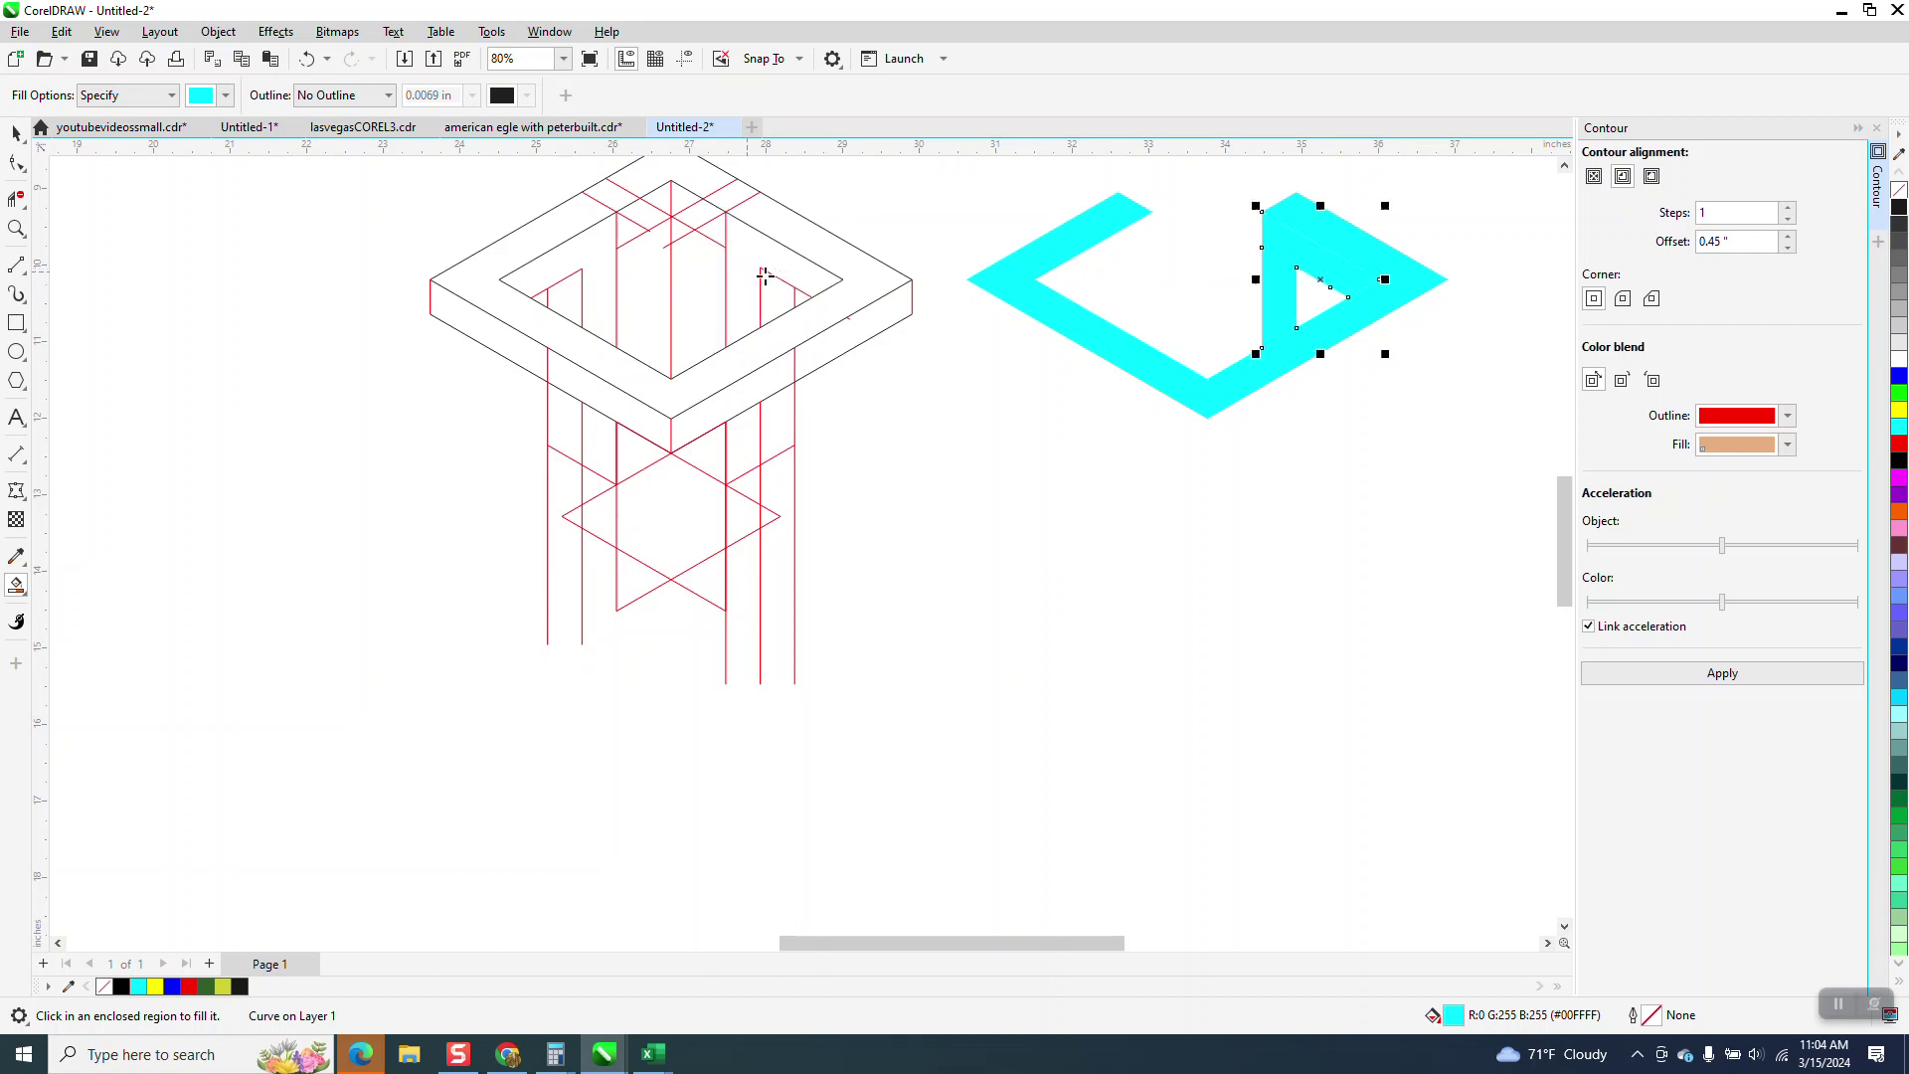
pyautogui.click(784, 294)
pyautogui.hotkey('shift', 'Right')
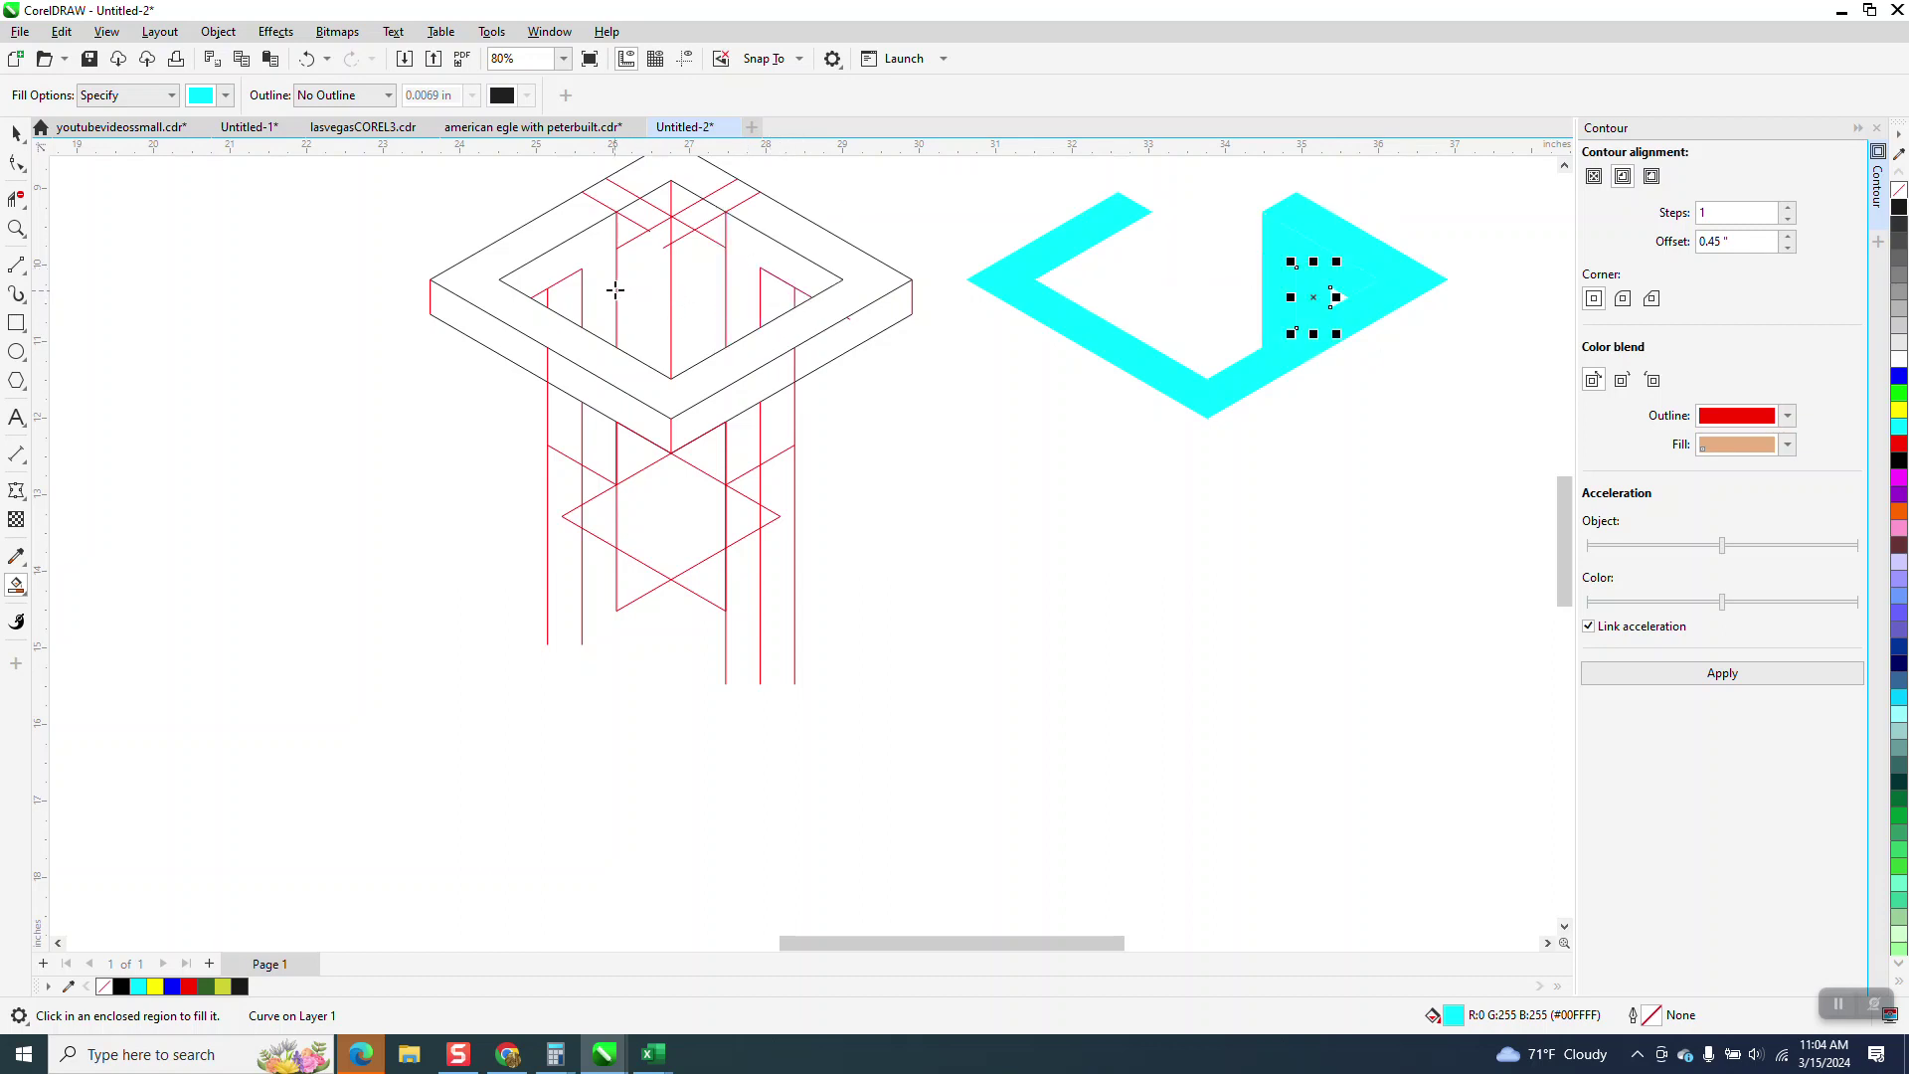
pyautogui.click(616, 291)
pyautogui.hotkey('shift', 'Right')
pyautogui.click(571, 298)
pyautogui.hotkey('shift', 'Right')
# Smart Fill the four lower leg panels beneath the slab with cyan, moving each one 7 inches right
pyautogui.click(559, 427)
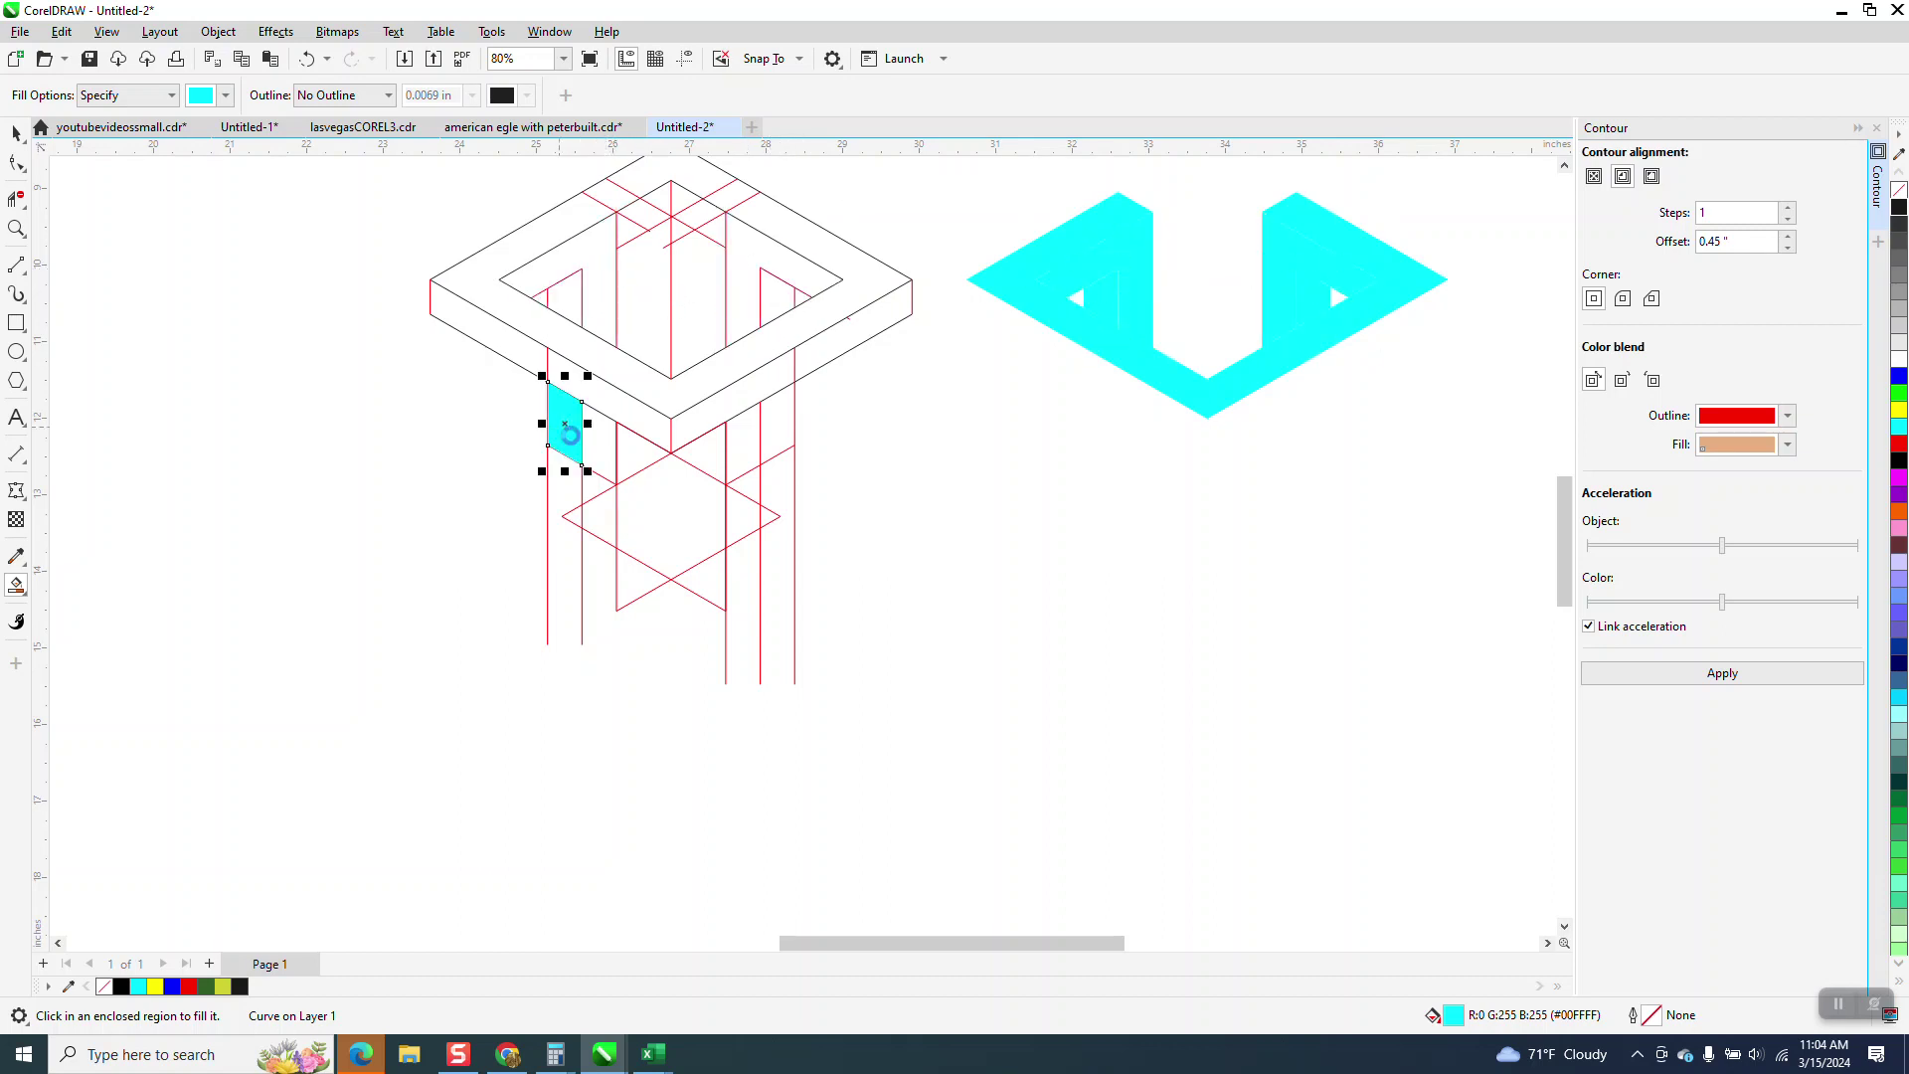
pyautogui.hotkey('shift', 'Right')
pyautogui.click(610, 438)
pyautogui.hotkey('shift', 'Right')
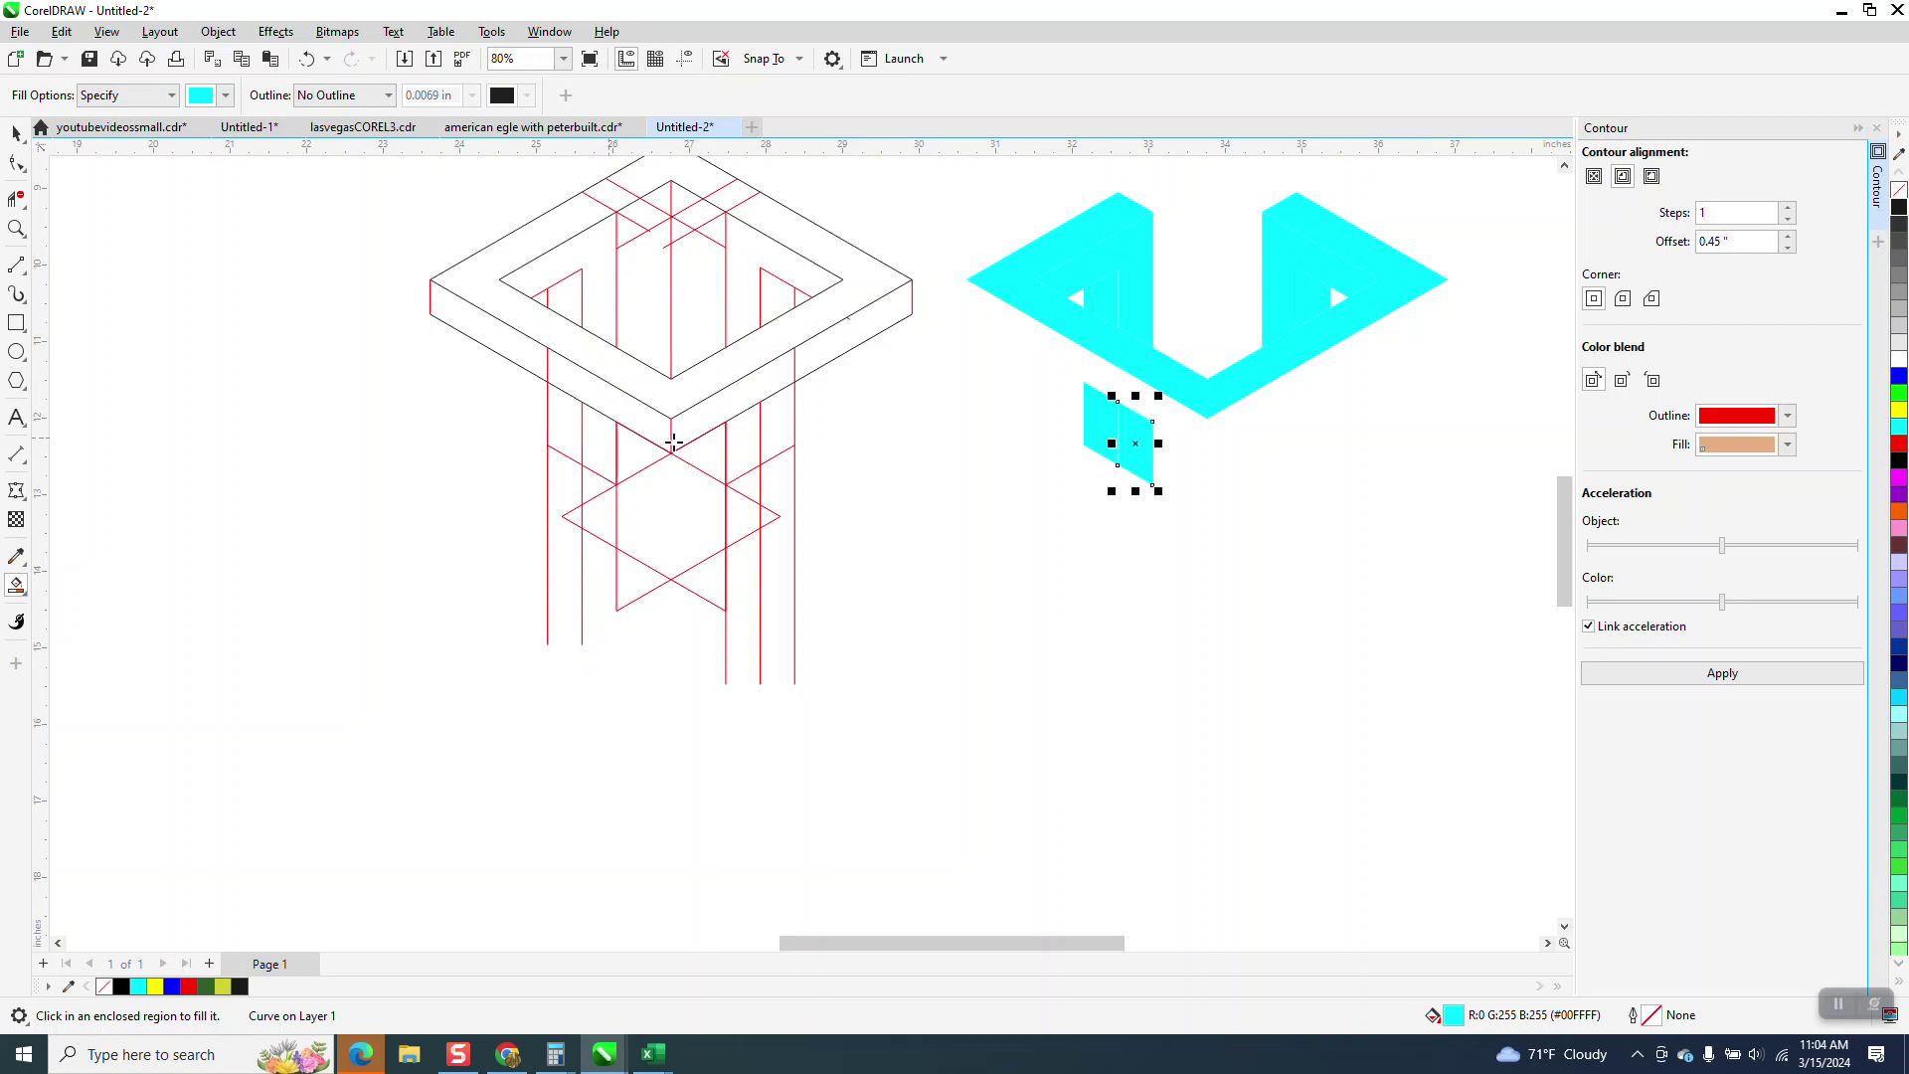
pyautogui.click(735, 440)
pyautogui.hotkey('shift', 'Right')
pyautogui.click(785, 435)
pyautogui.hotkey('shift', 'Right')
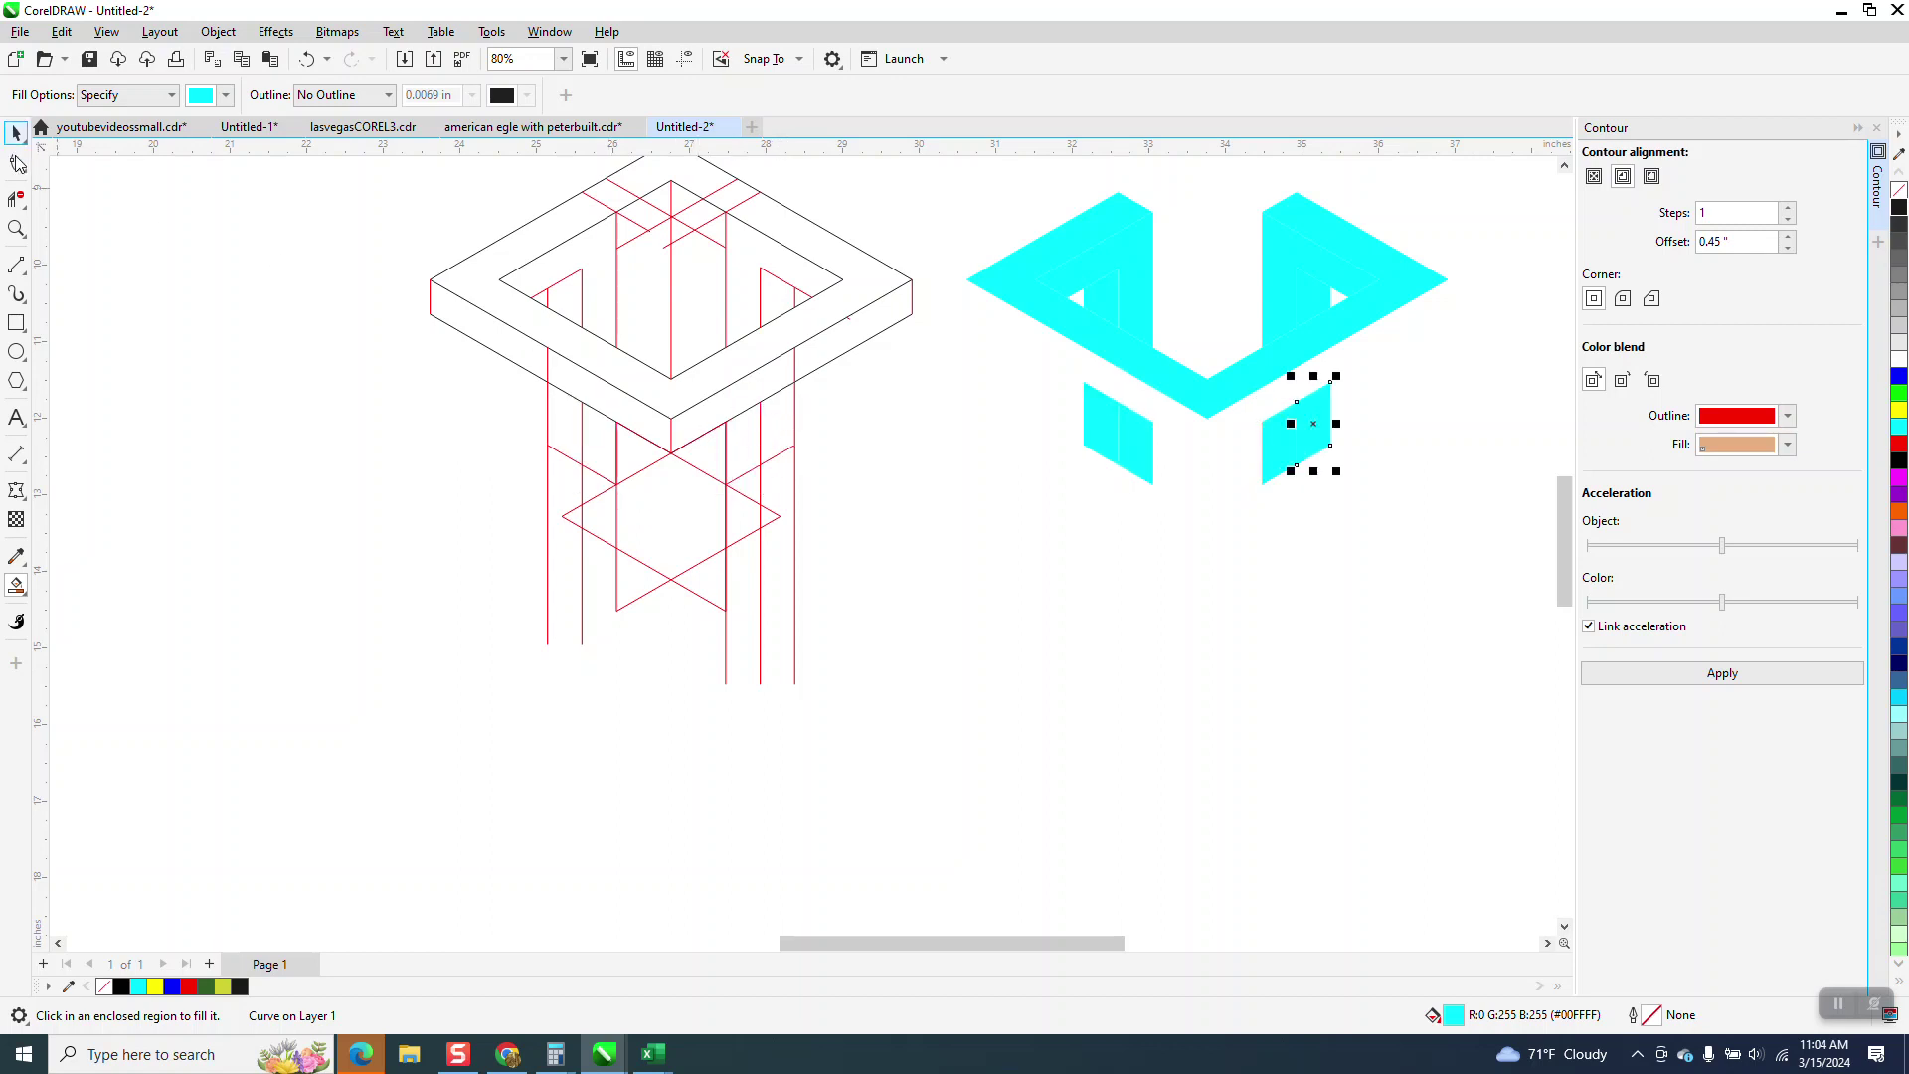
# Trim the outer verticals of both legs where they cross the slab's front side faces
pyautogui.click(16, 198)
pyautogui.click(550, 360)
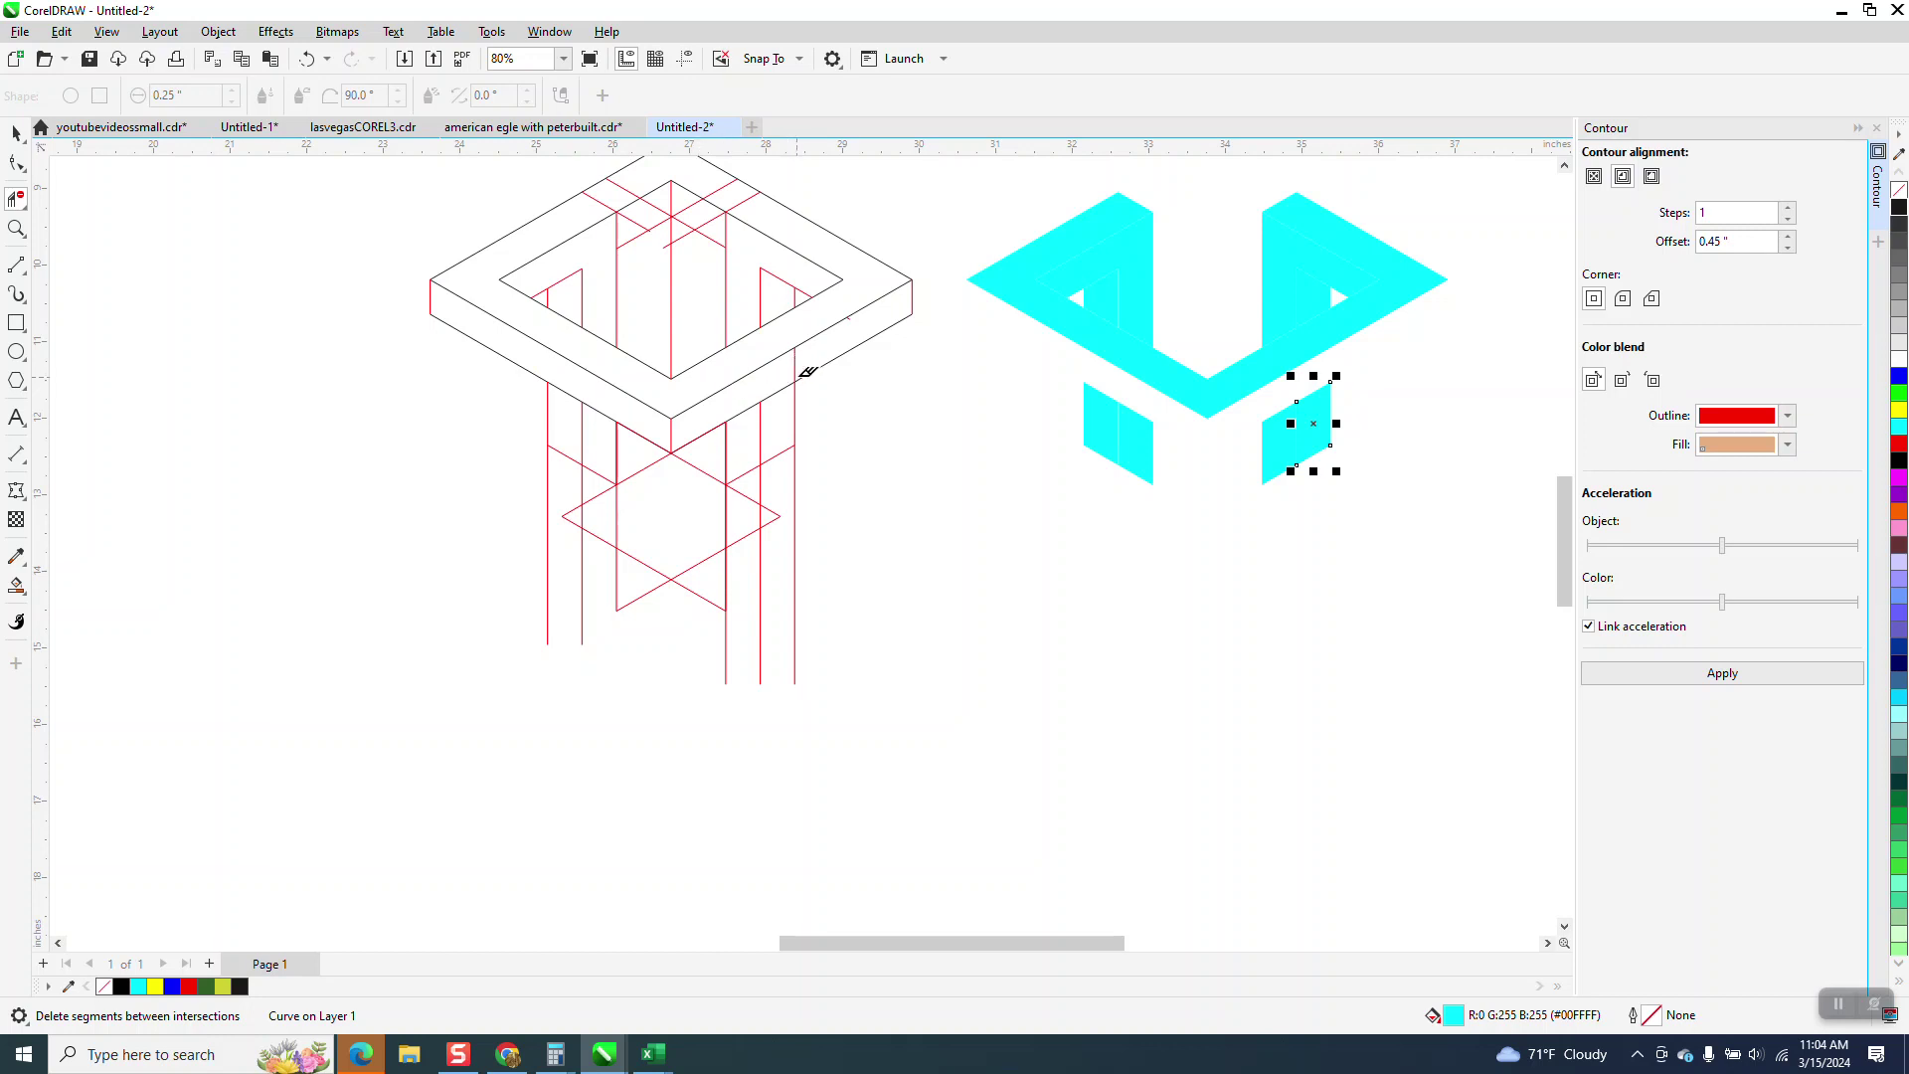
pyautogui.click(798, 365)
# Smart Fill the slab's left and right front side faces with cyan, moving each one 7 inches right
pyautogui.click(16, 586)
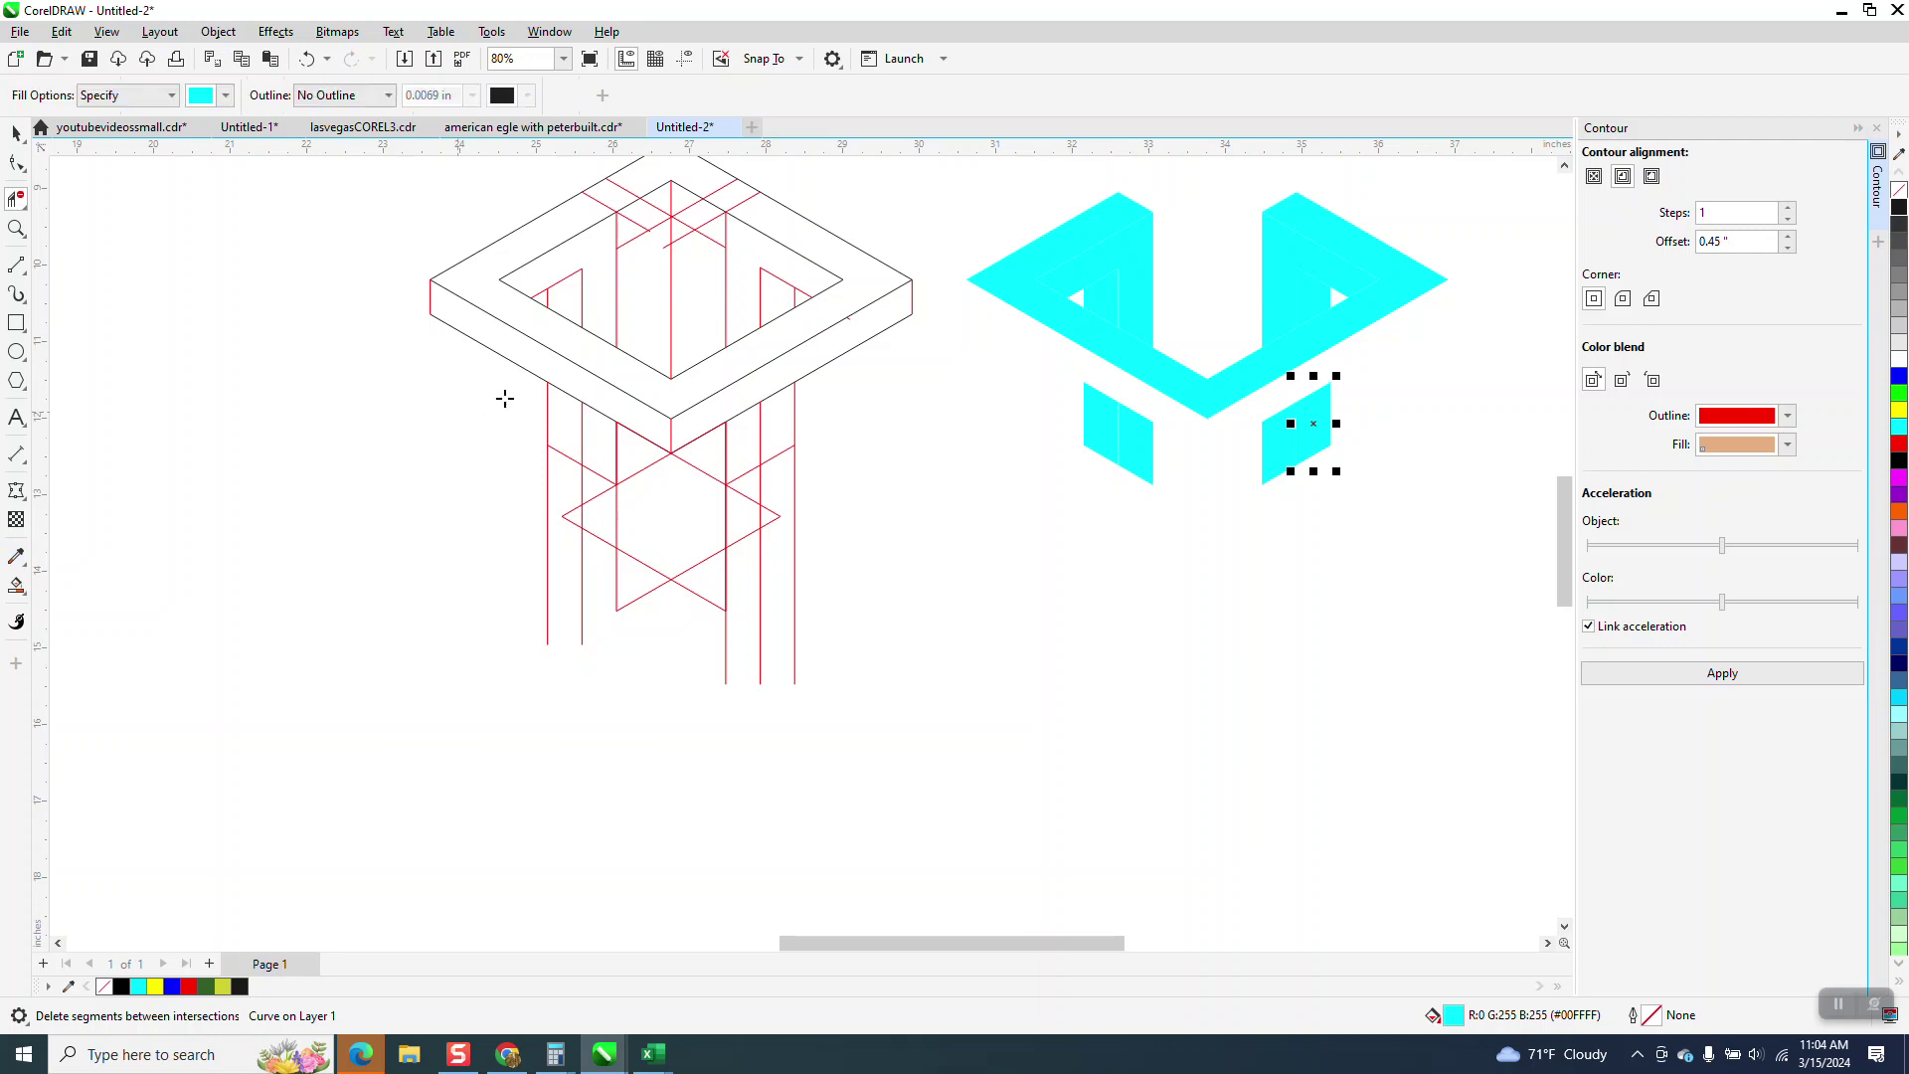
pyautogui.click(559, 384)
pyautogui.hotkey('ctrl', 'z')
pyautogui.hotkey('ctrl', 'z')
pyautogui.hotkey('ctrl', 'z')
pyautogui.hotkey('ctrl', 'z')
pyautogui.hotkey('ctrl', 'z')
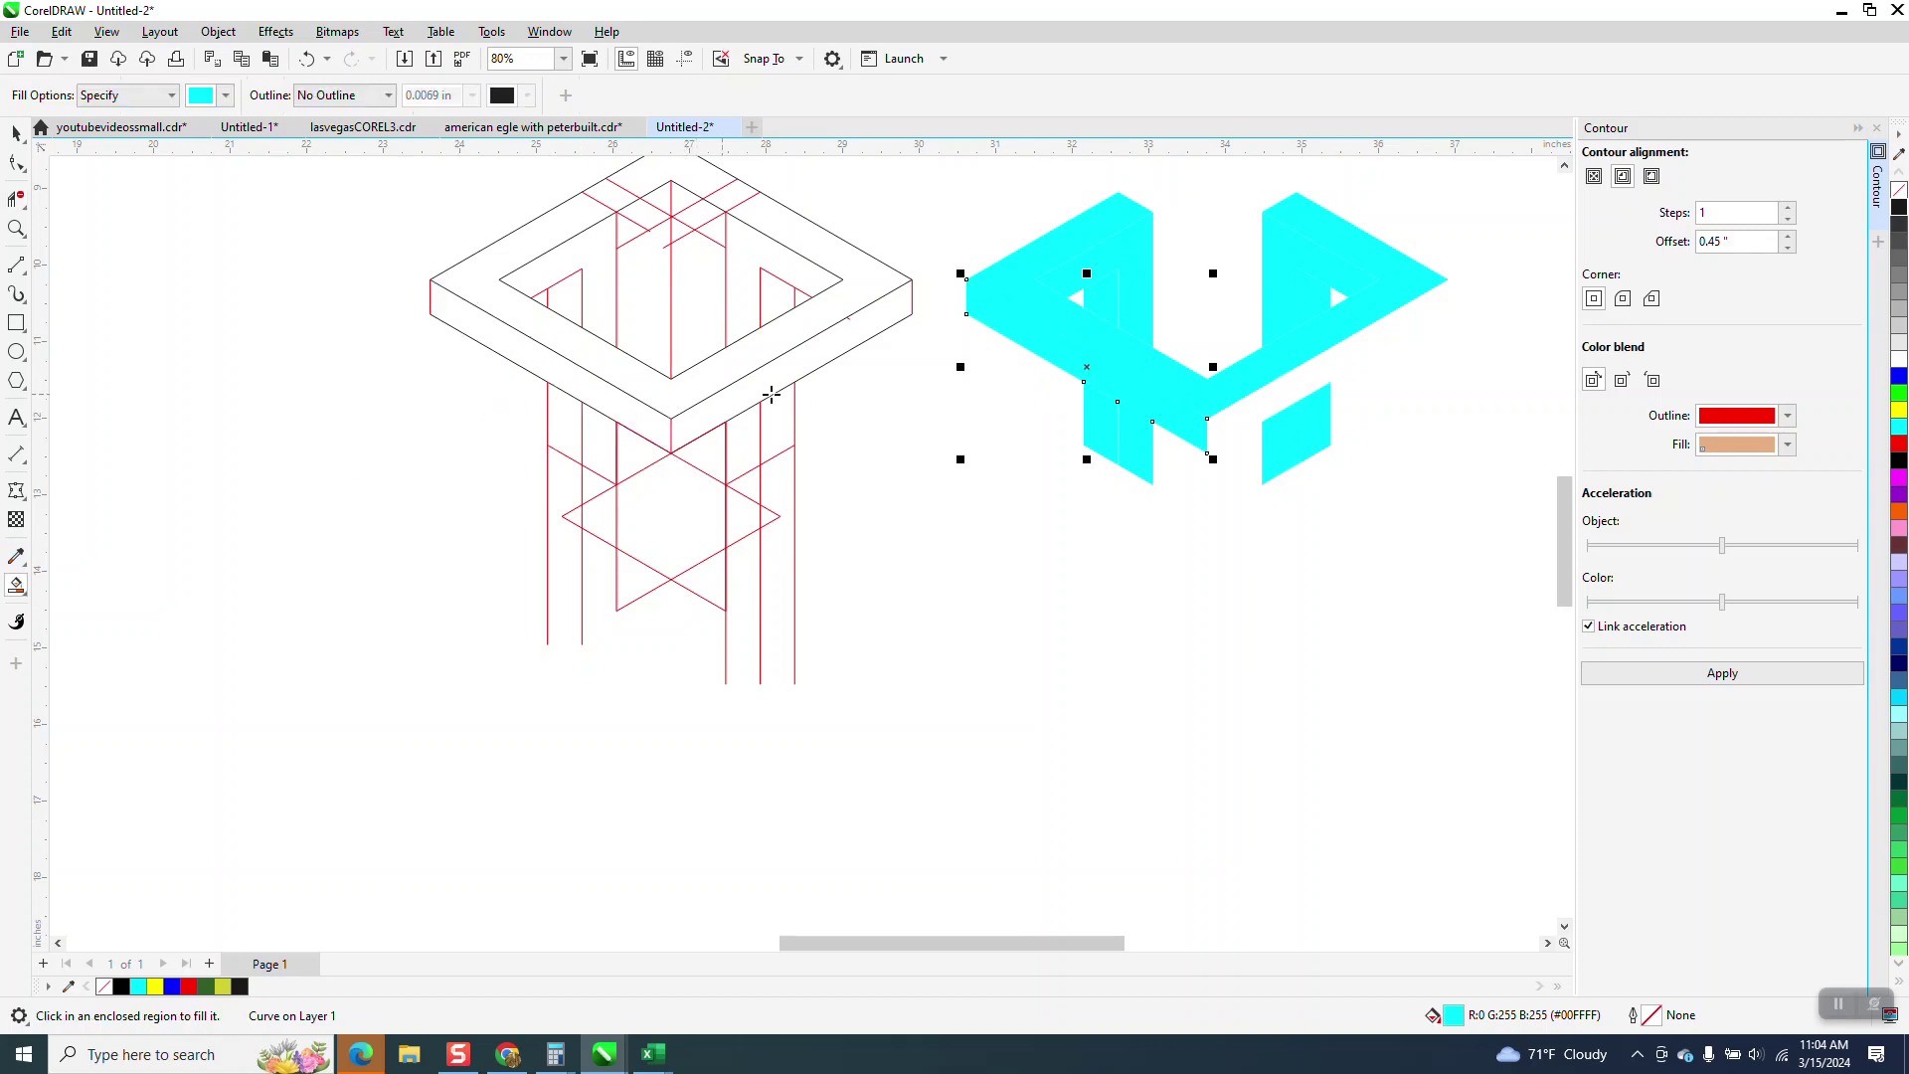
# Select all the cyan pieces and give them a near-black (#1A1A1A) hairline outline
pyautogui.scroll(-1, 937, 294)
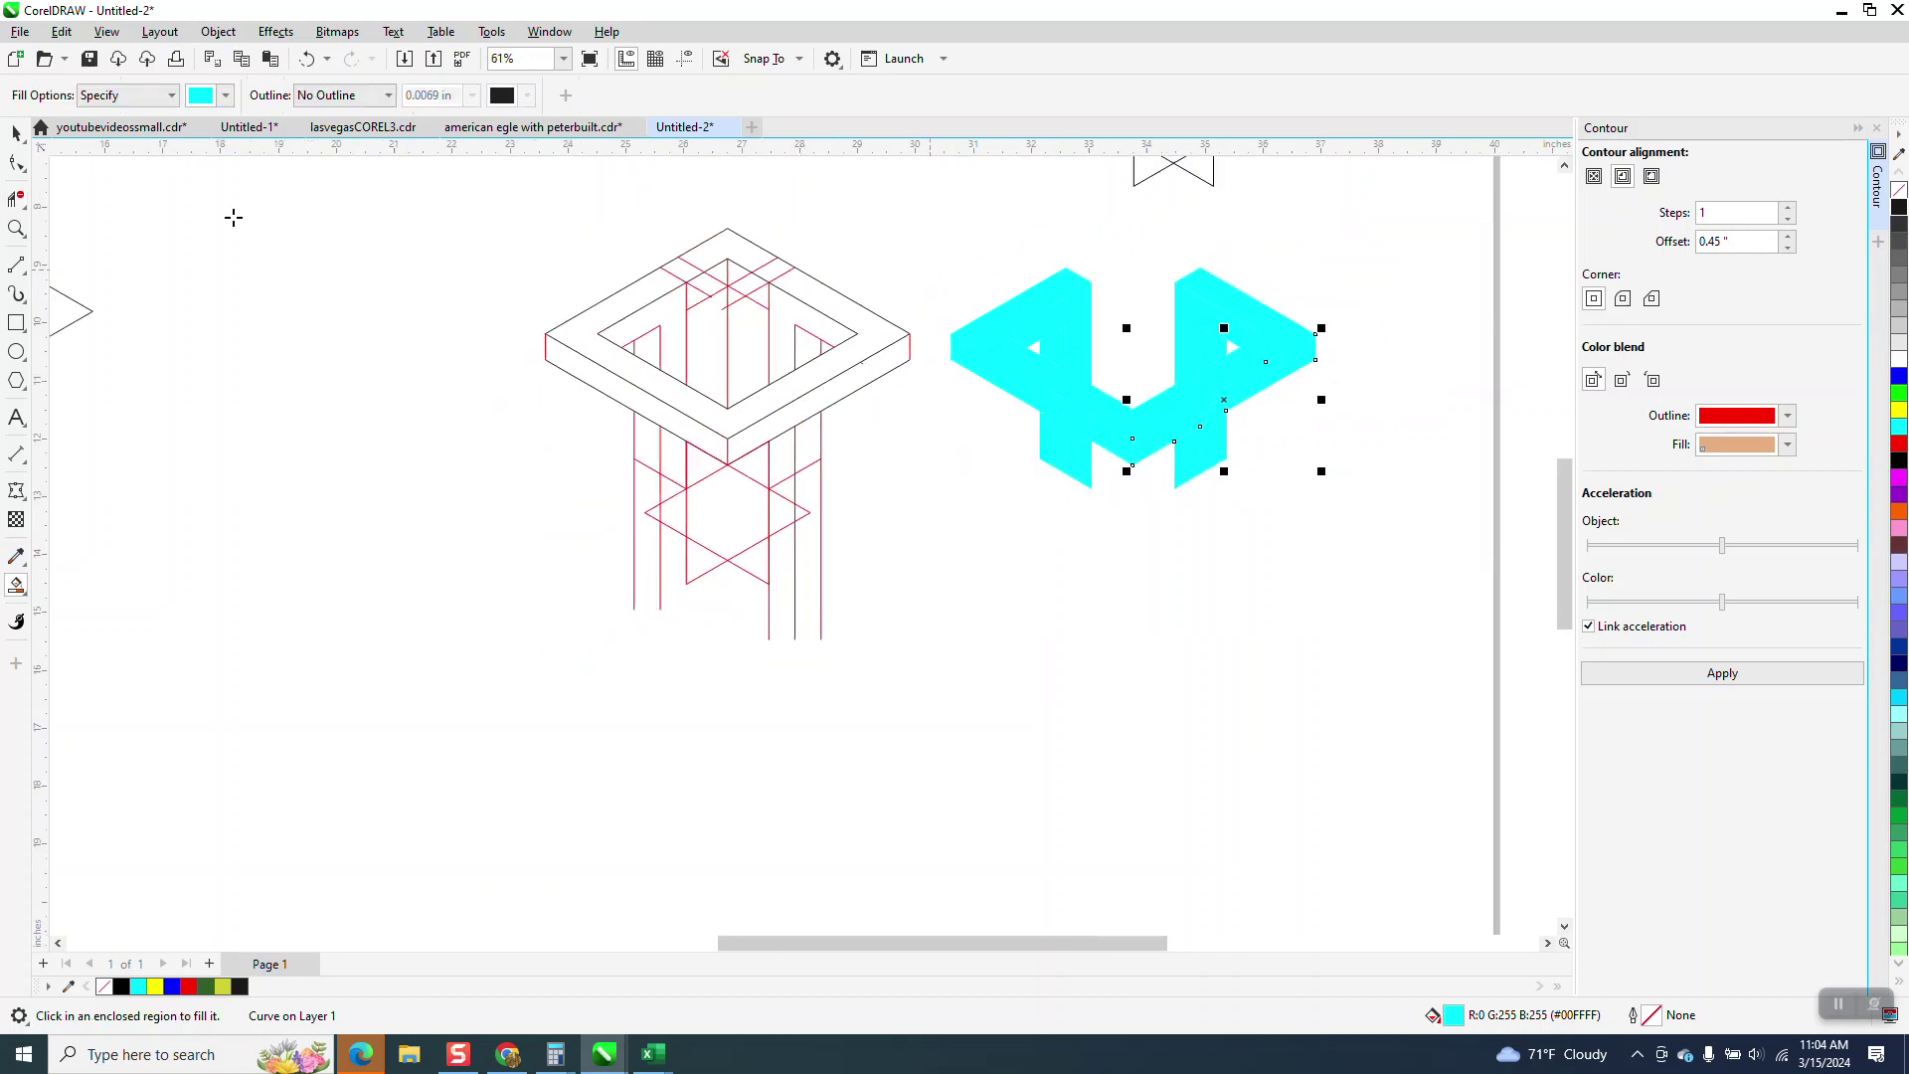
pyautogui.click(16, 132)
pyautogui.moveTo(929, 234); pyautogui.dragTo(1360, 520)
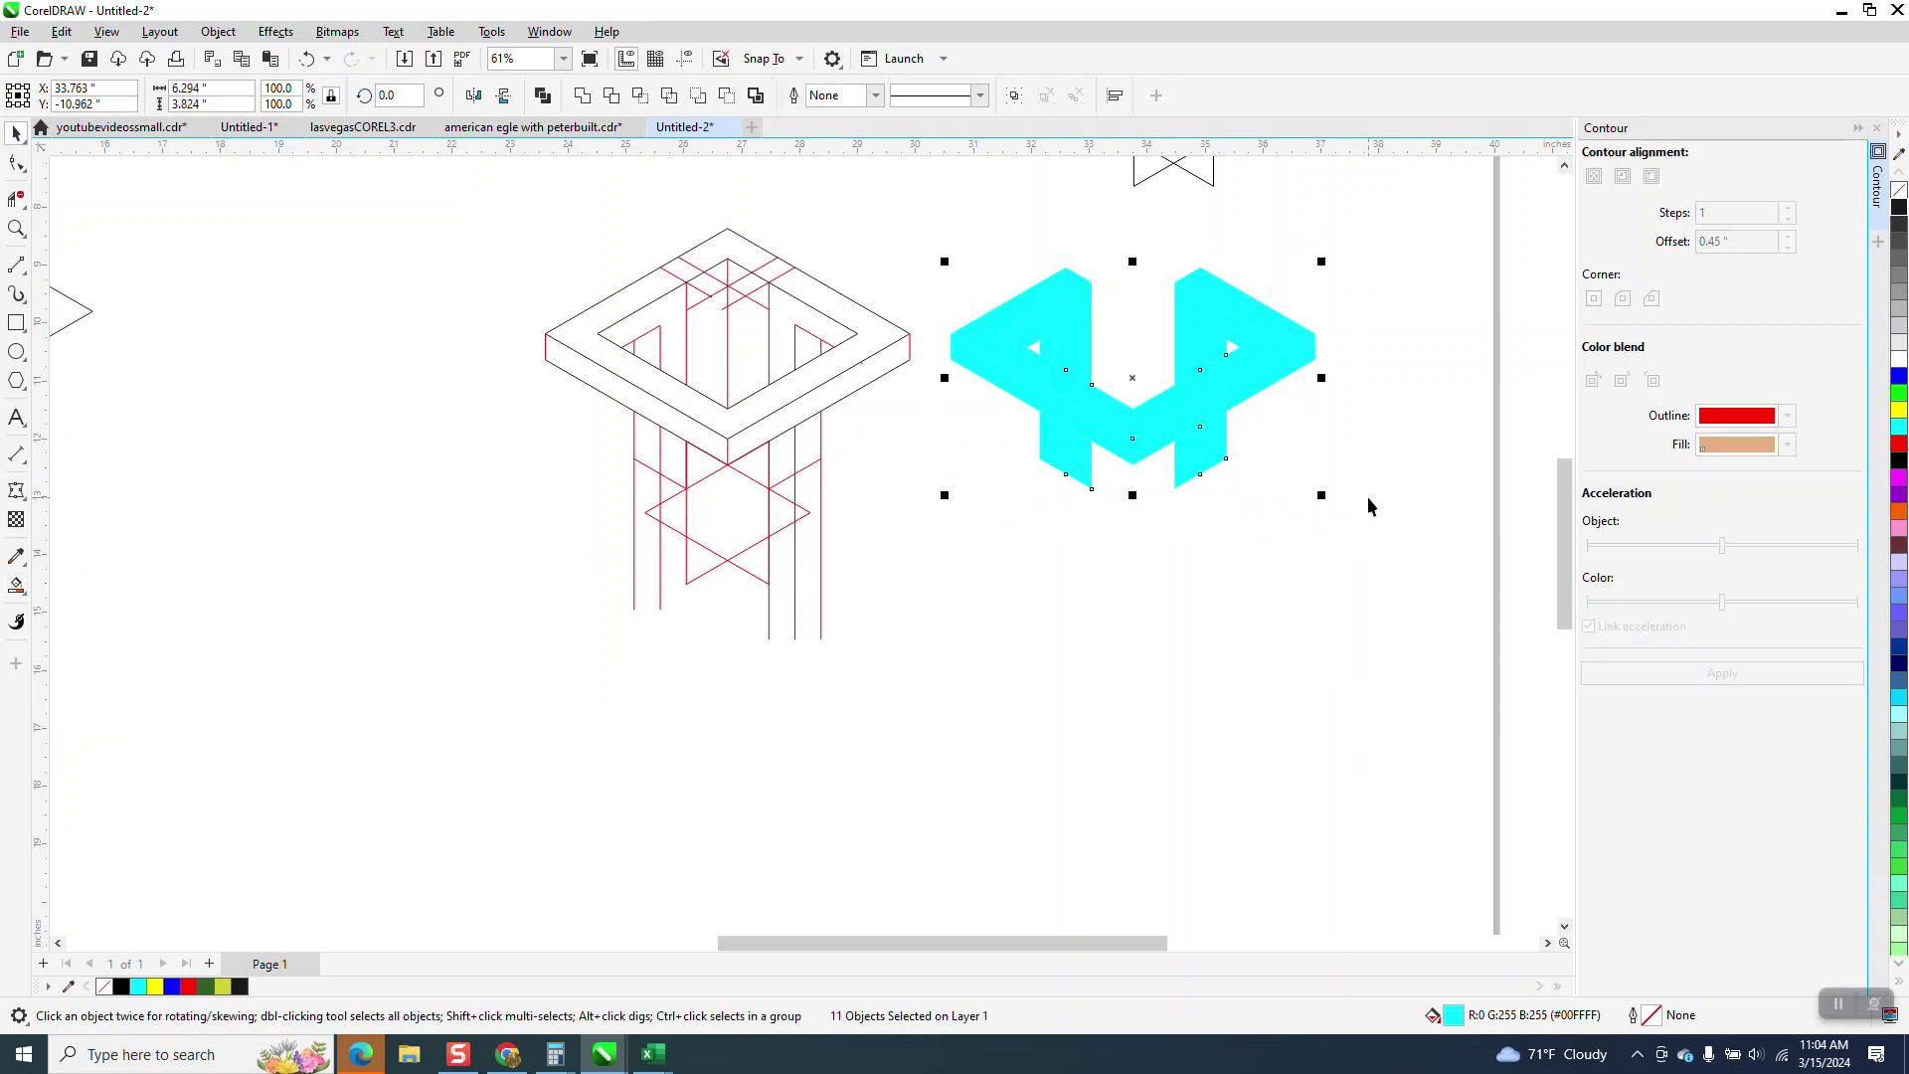
pyautogui.rightClick(1898, 208)
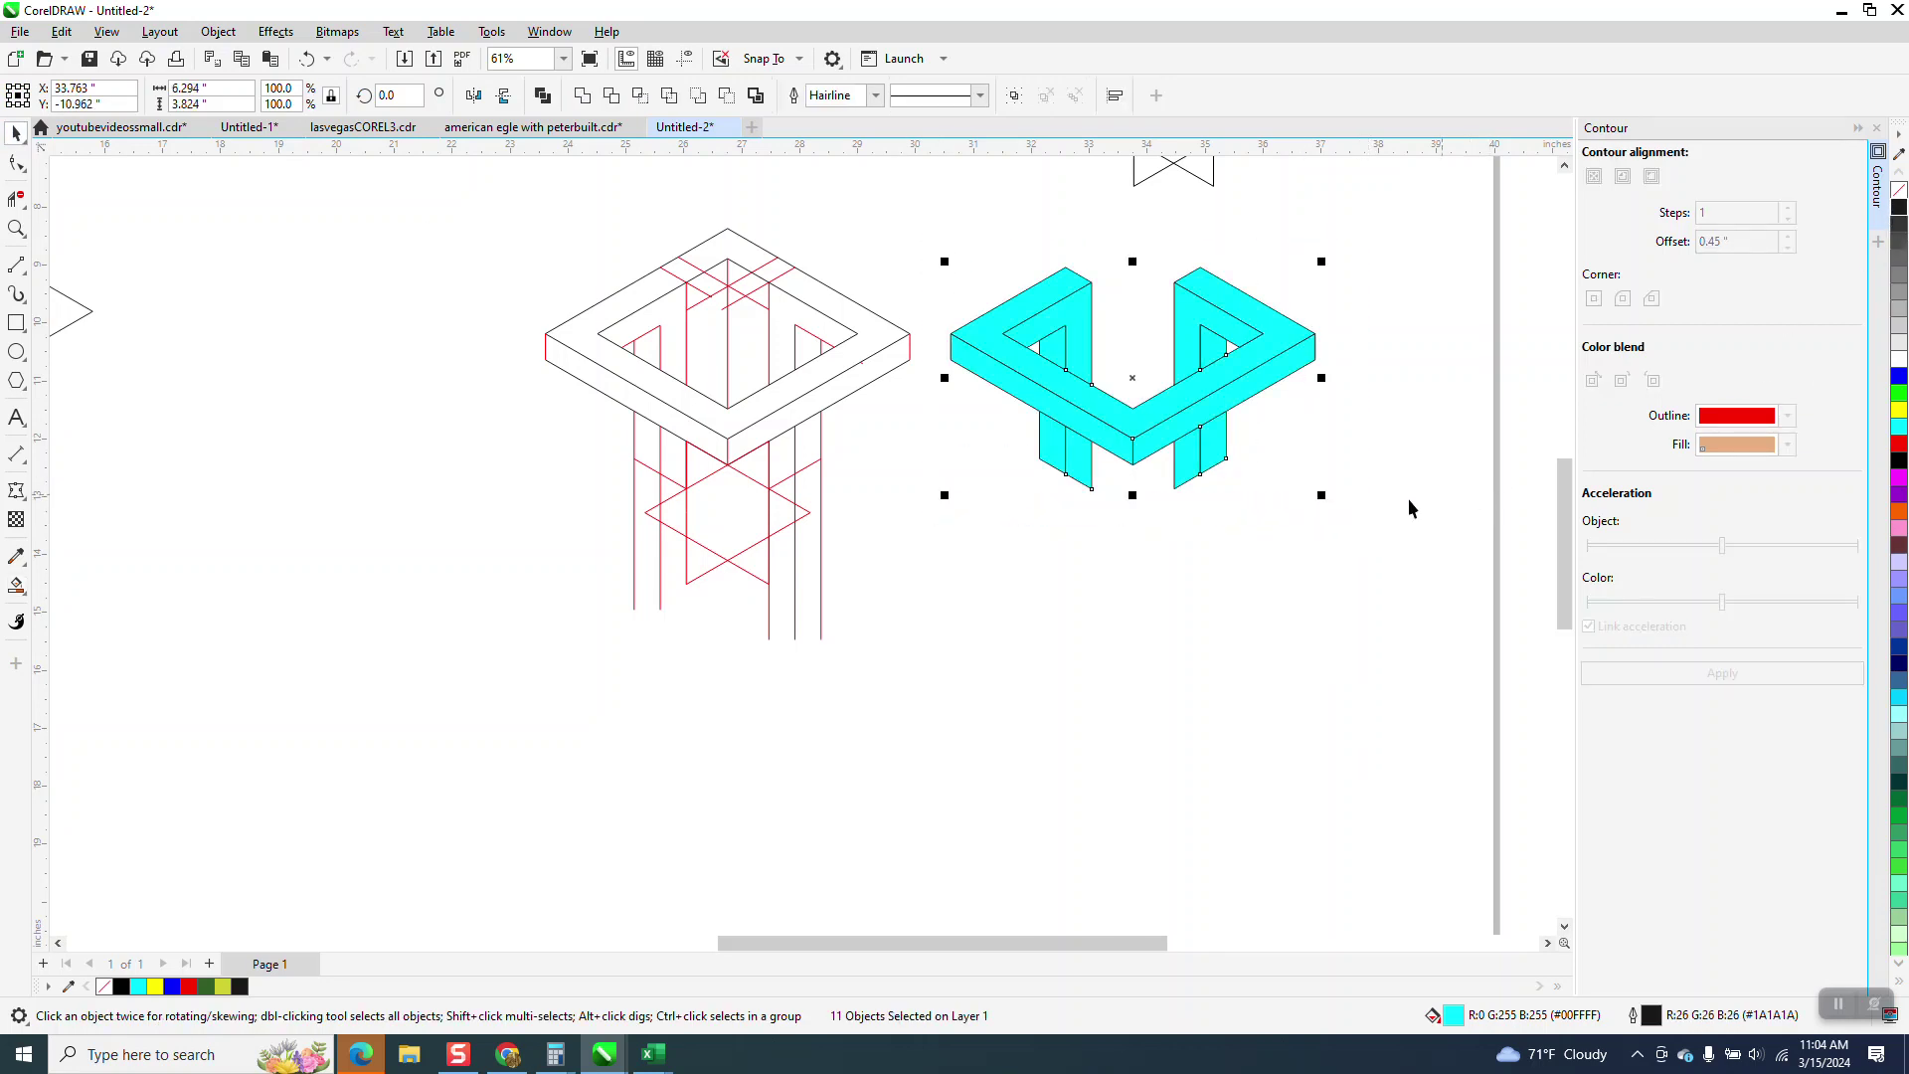
# Group the outlined cyan pieces together, and group the red and black construction drawing as a separate object
pyautogui.scroll(-1, 955, 554)
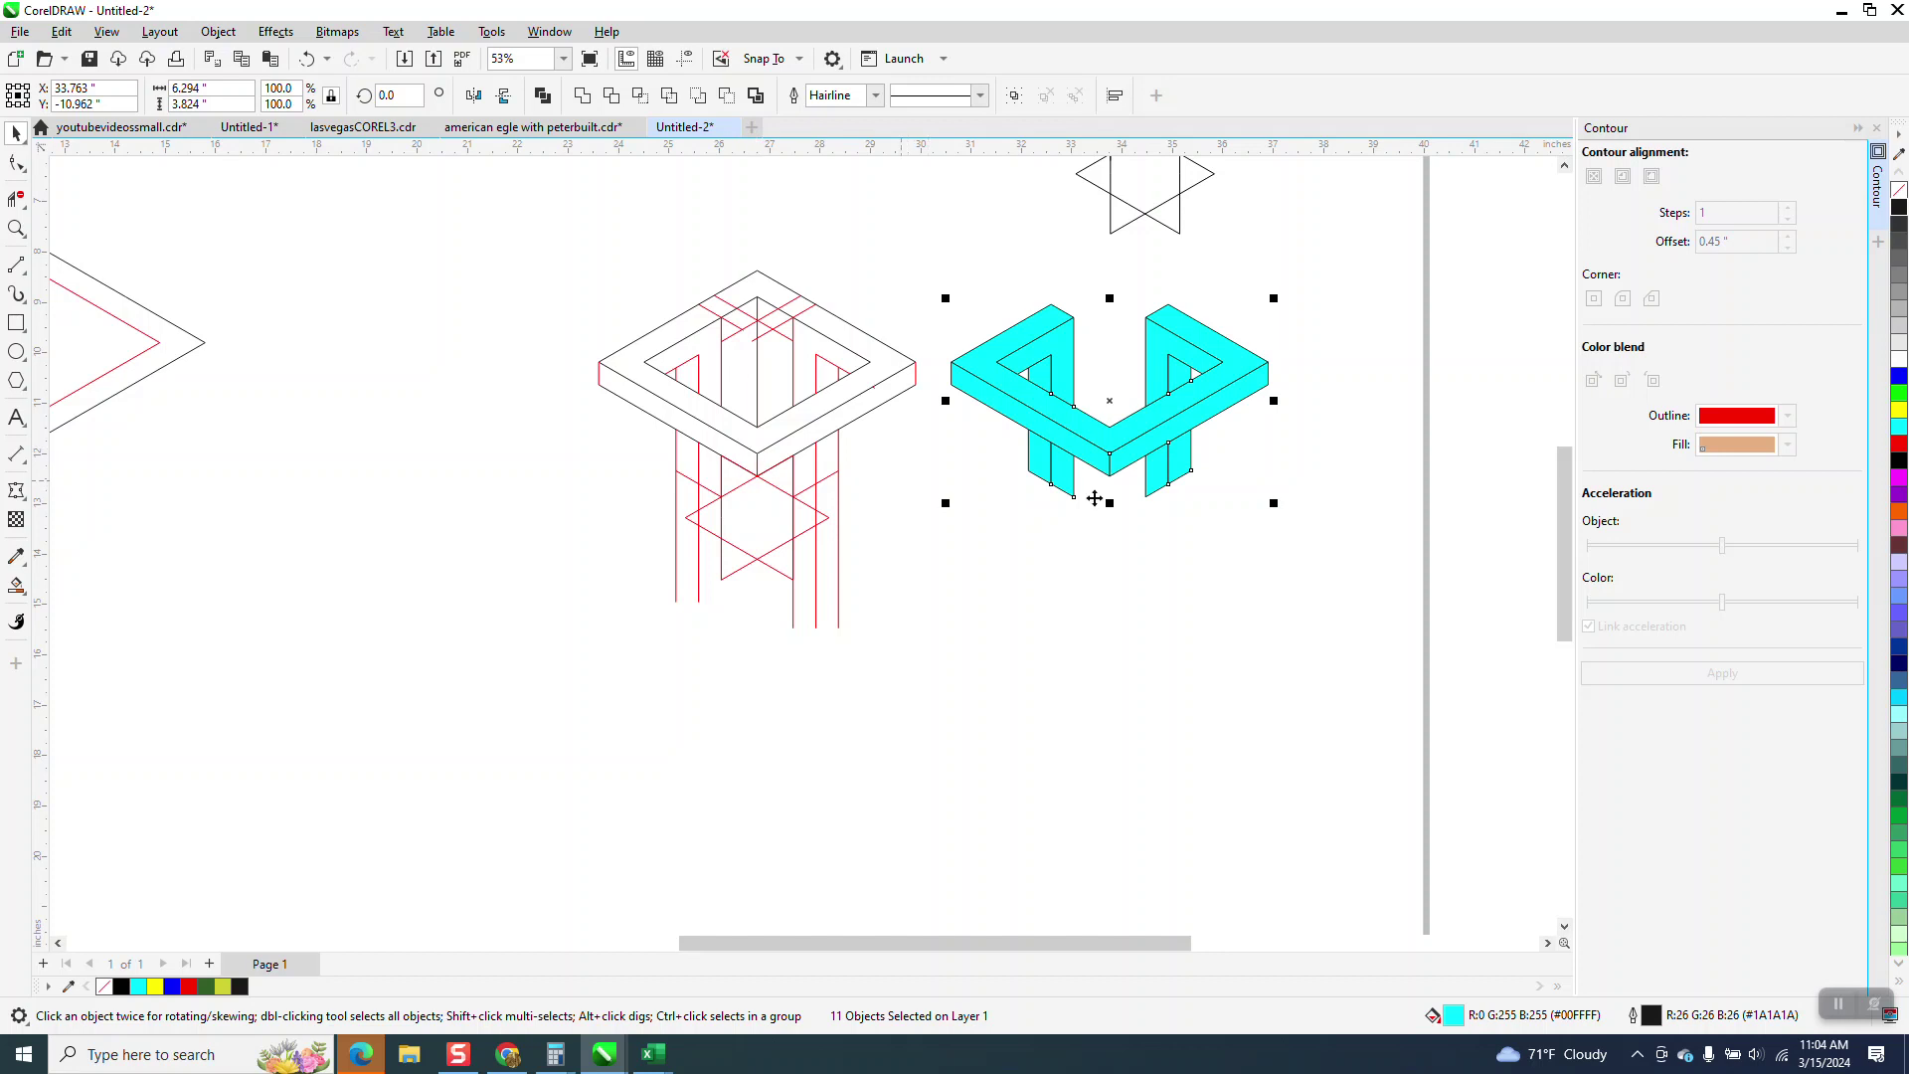
pyautogui.moveTo(937, 269); pyautogui.dragTo(1360, 656)
pyautogui.hotkey('ctrl', 'g')
pyautogui.moveTo(443, 264); pyautogui.dragTo(951, 645)
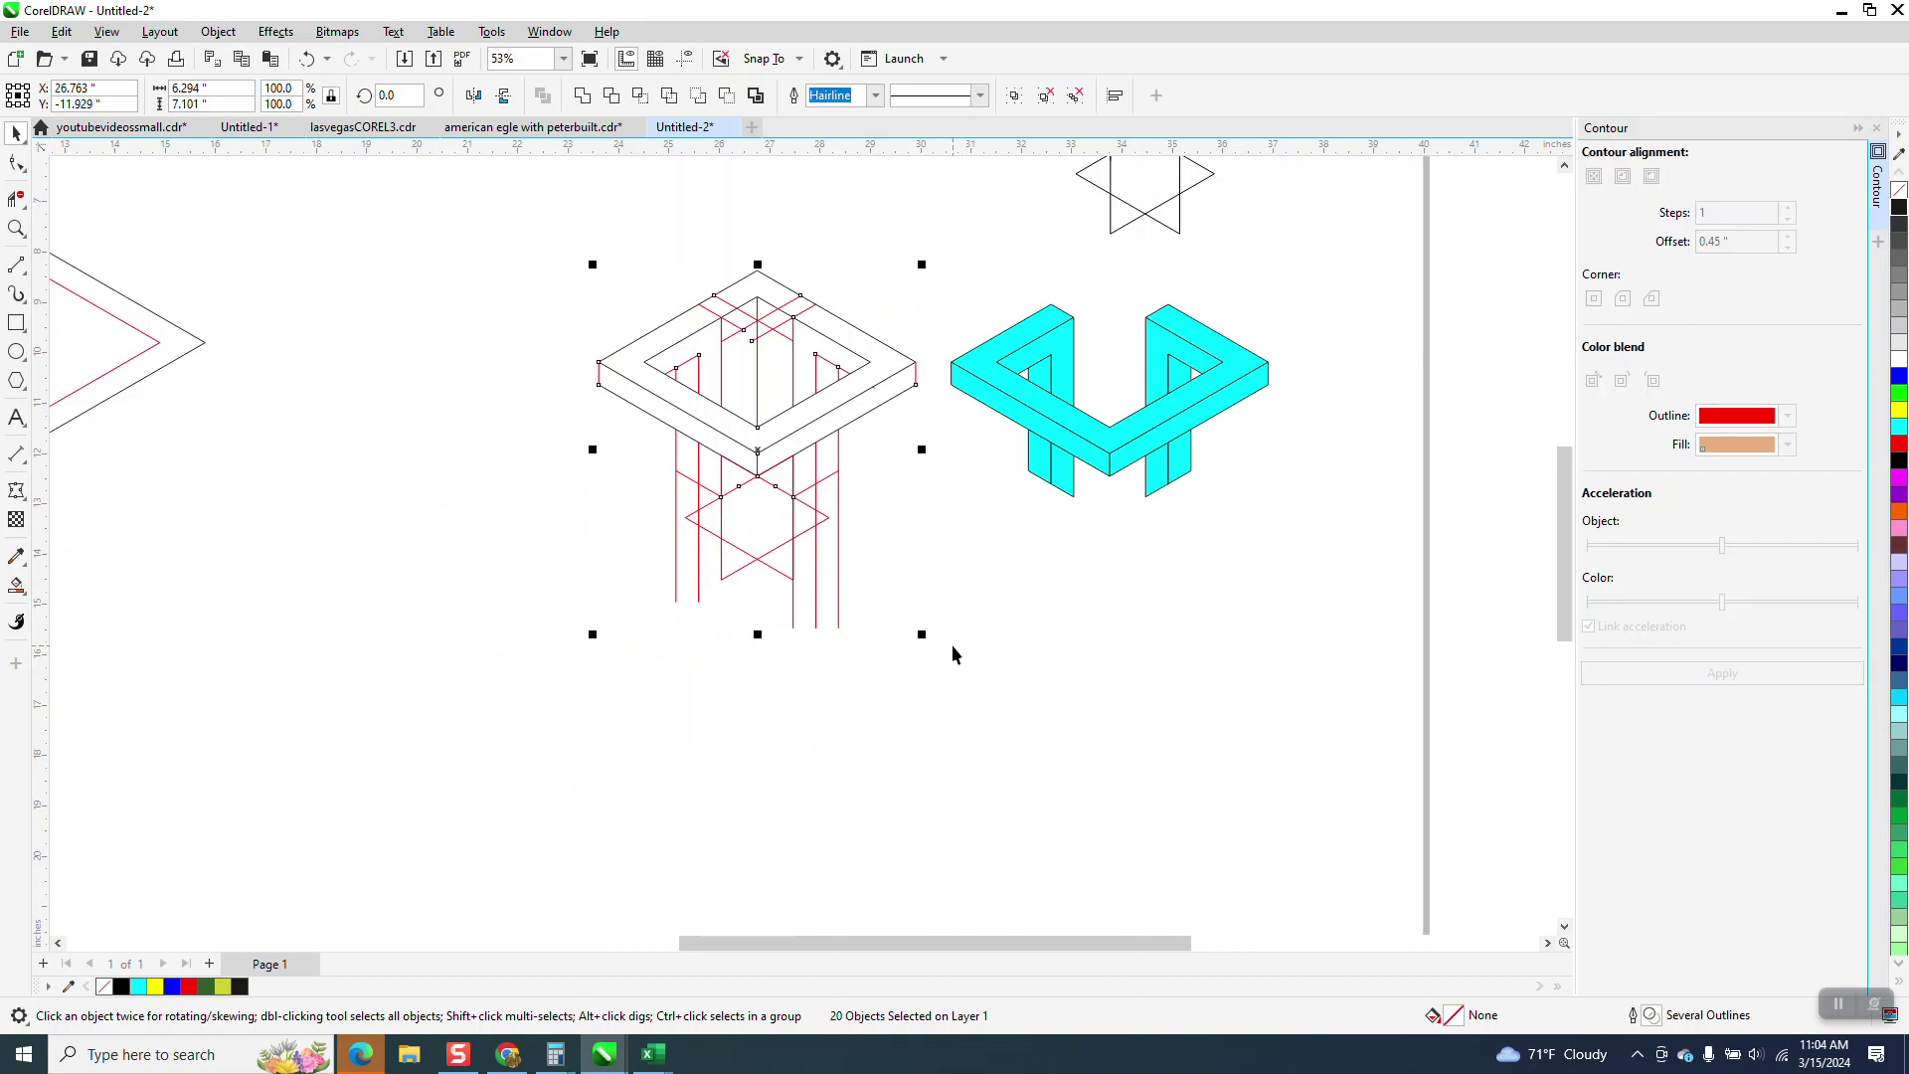
pyautogui.hotkey('ctrl', 'g')
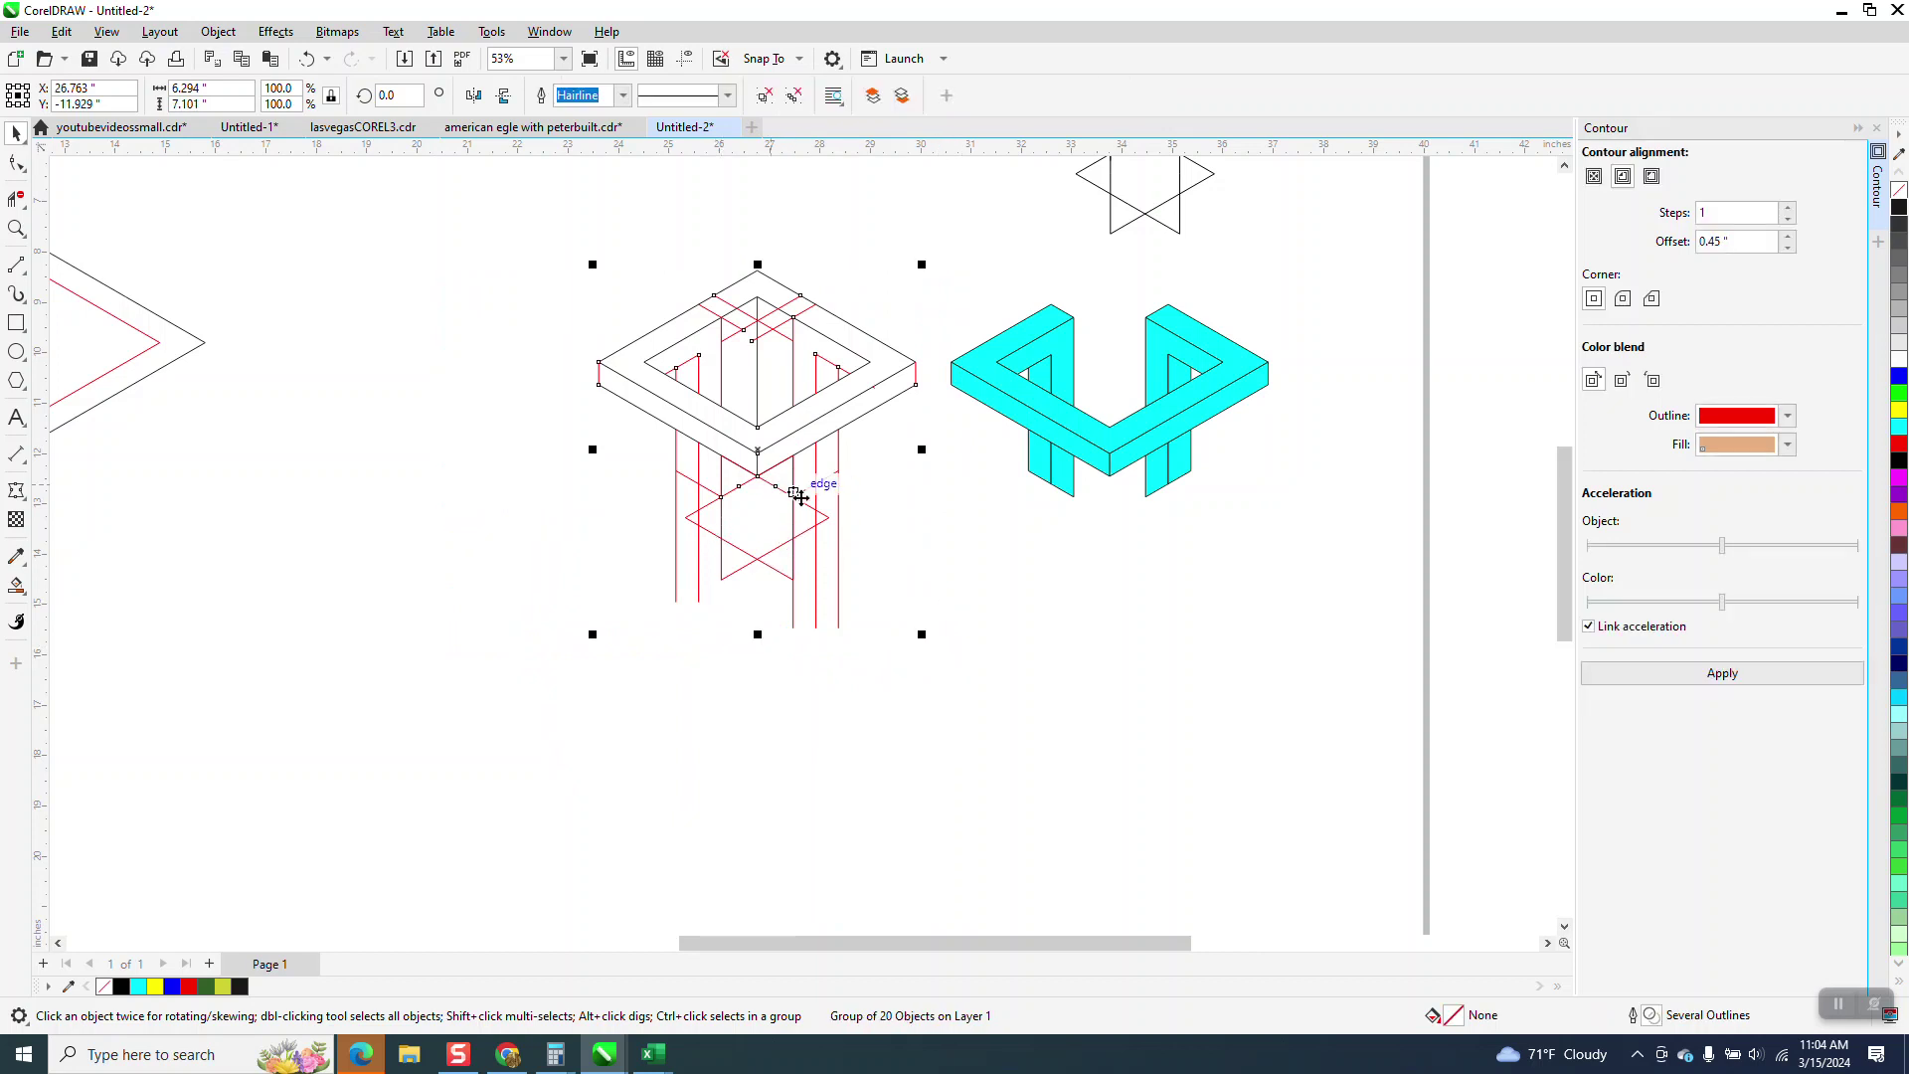
pyautogui.scroll(-1, 796, 604)
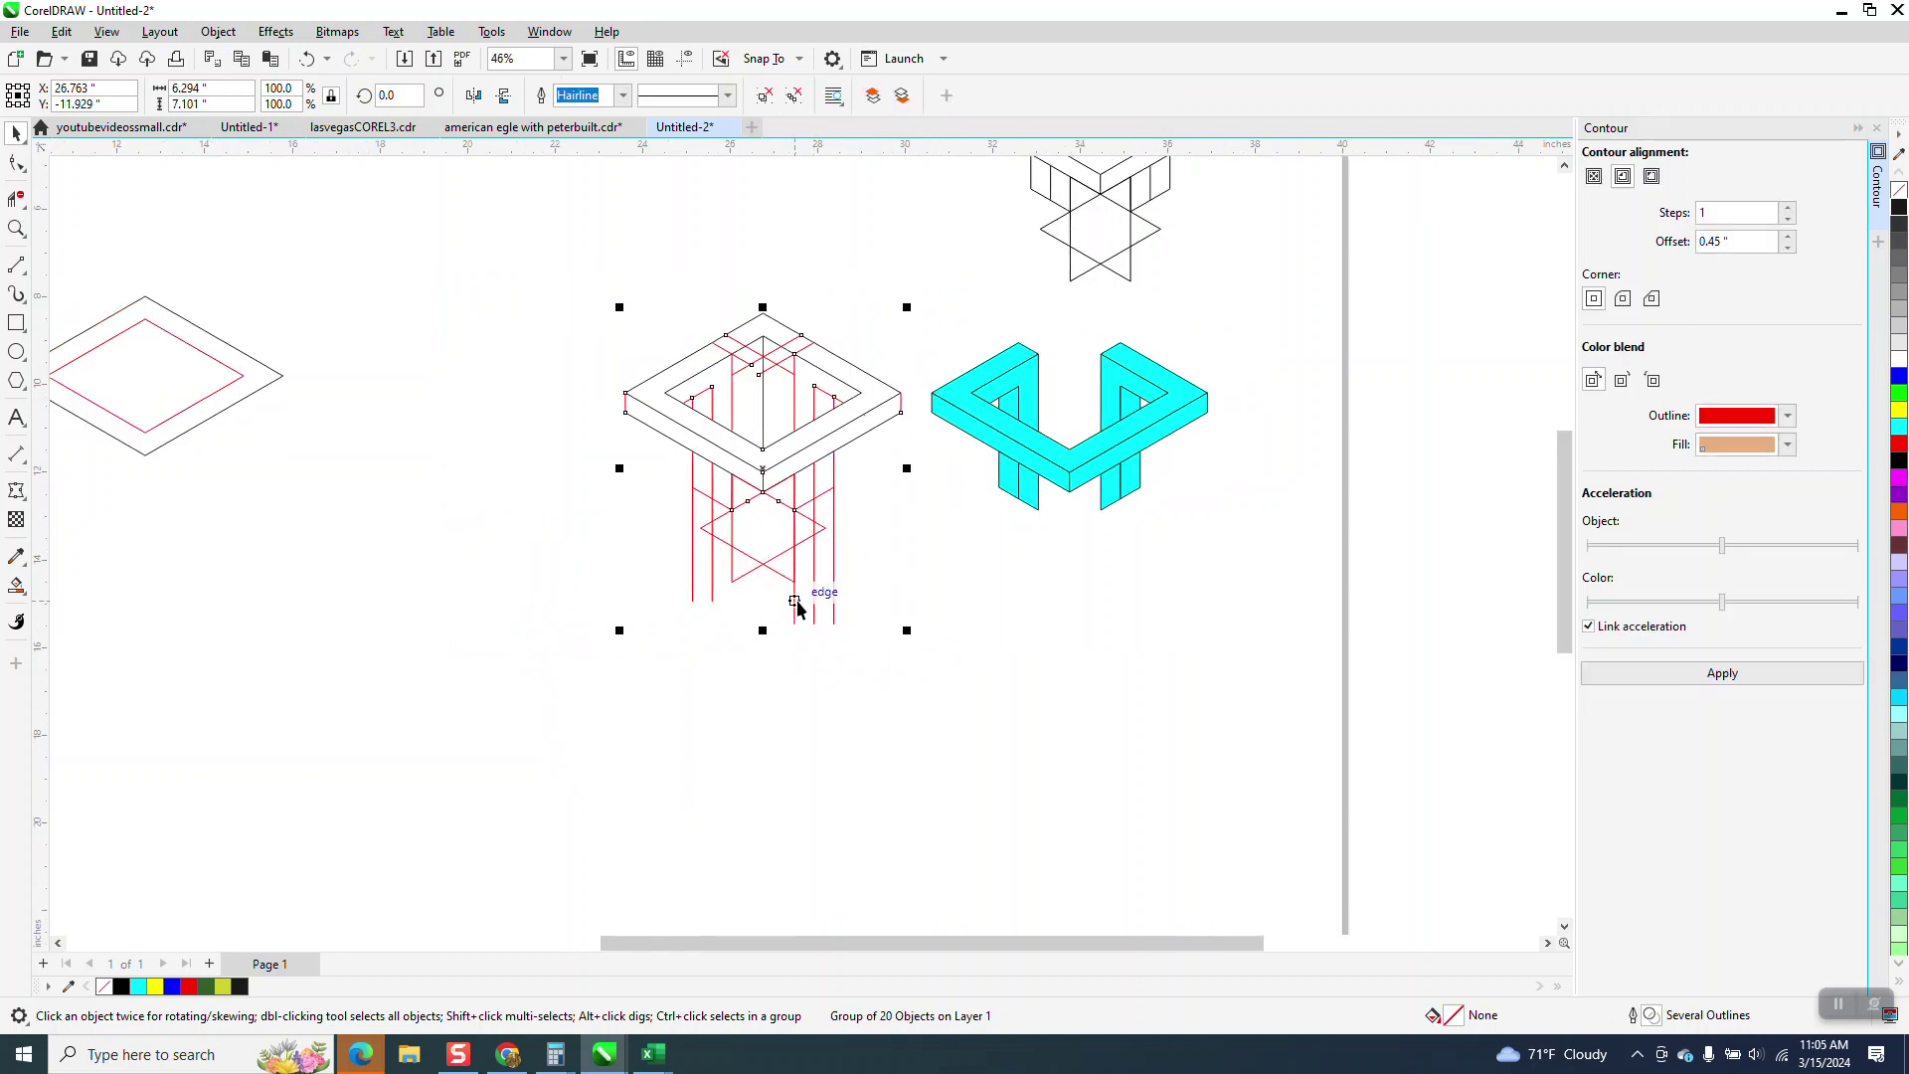
pyautogui.scroll(-1, 797, 603)
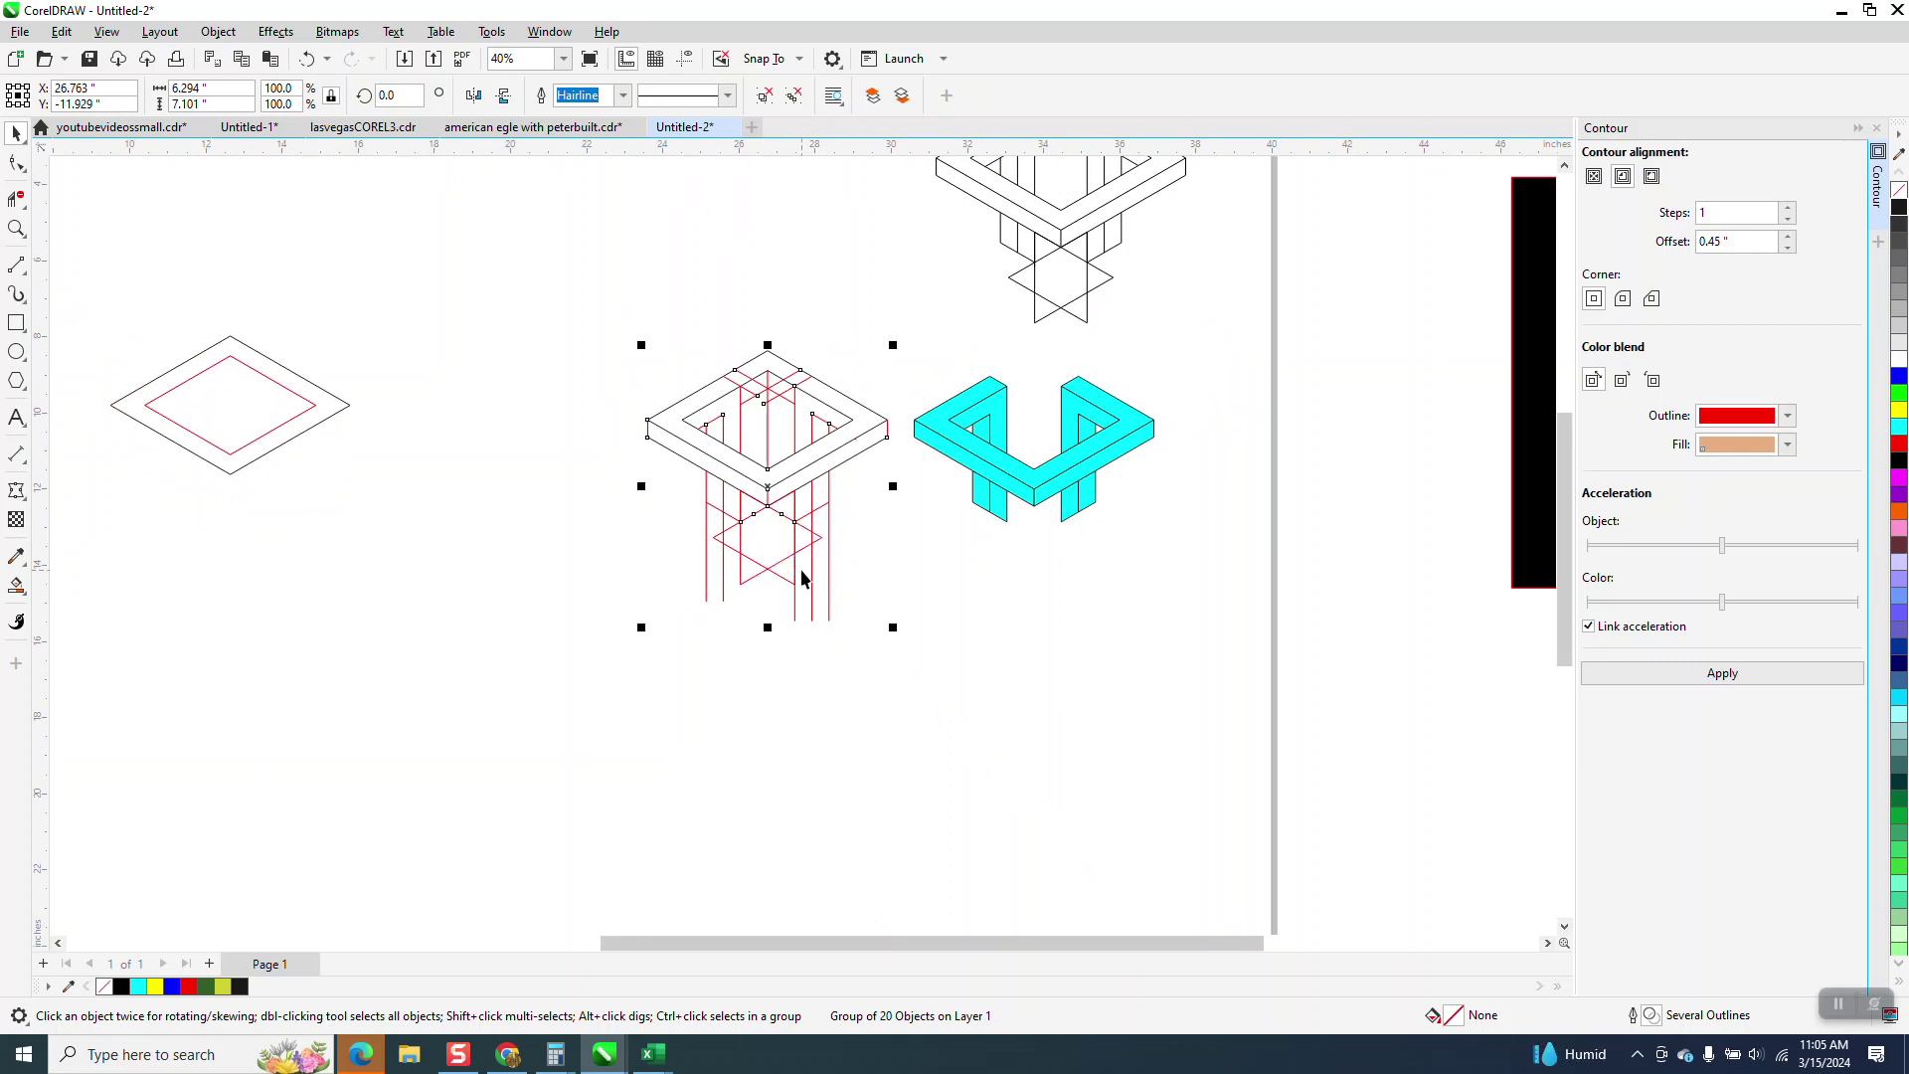
# Move the grouped red and black construction drawing 7 inches right so it overlays the cyan piece
pyautogui.press('Left')
pyautogui.press('Right')
pyautogui.press('Right')
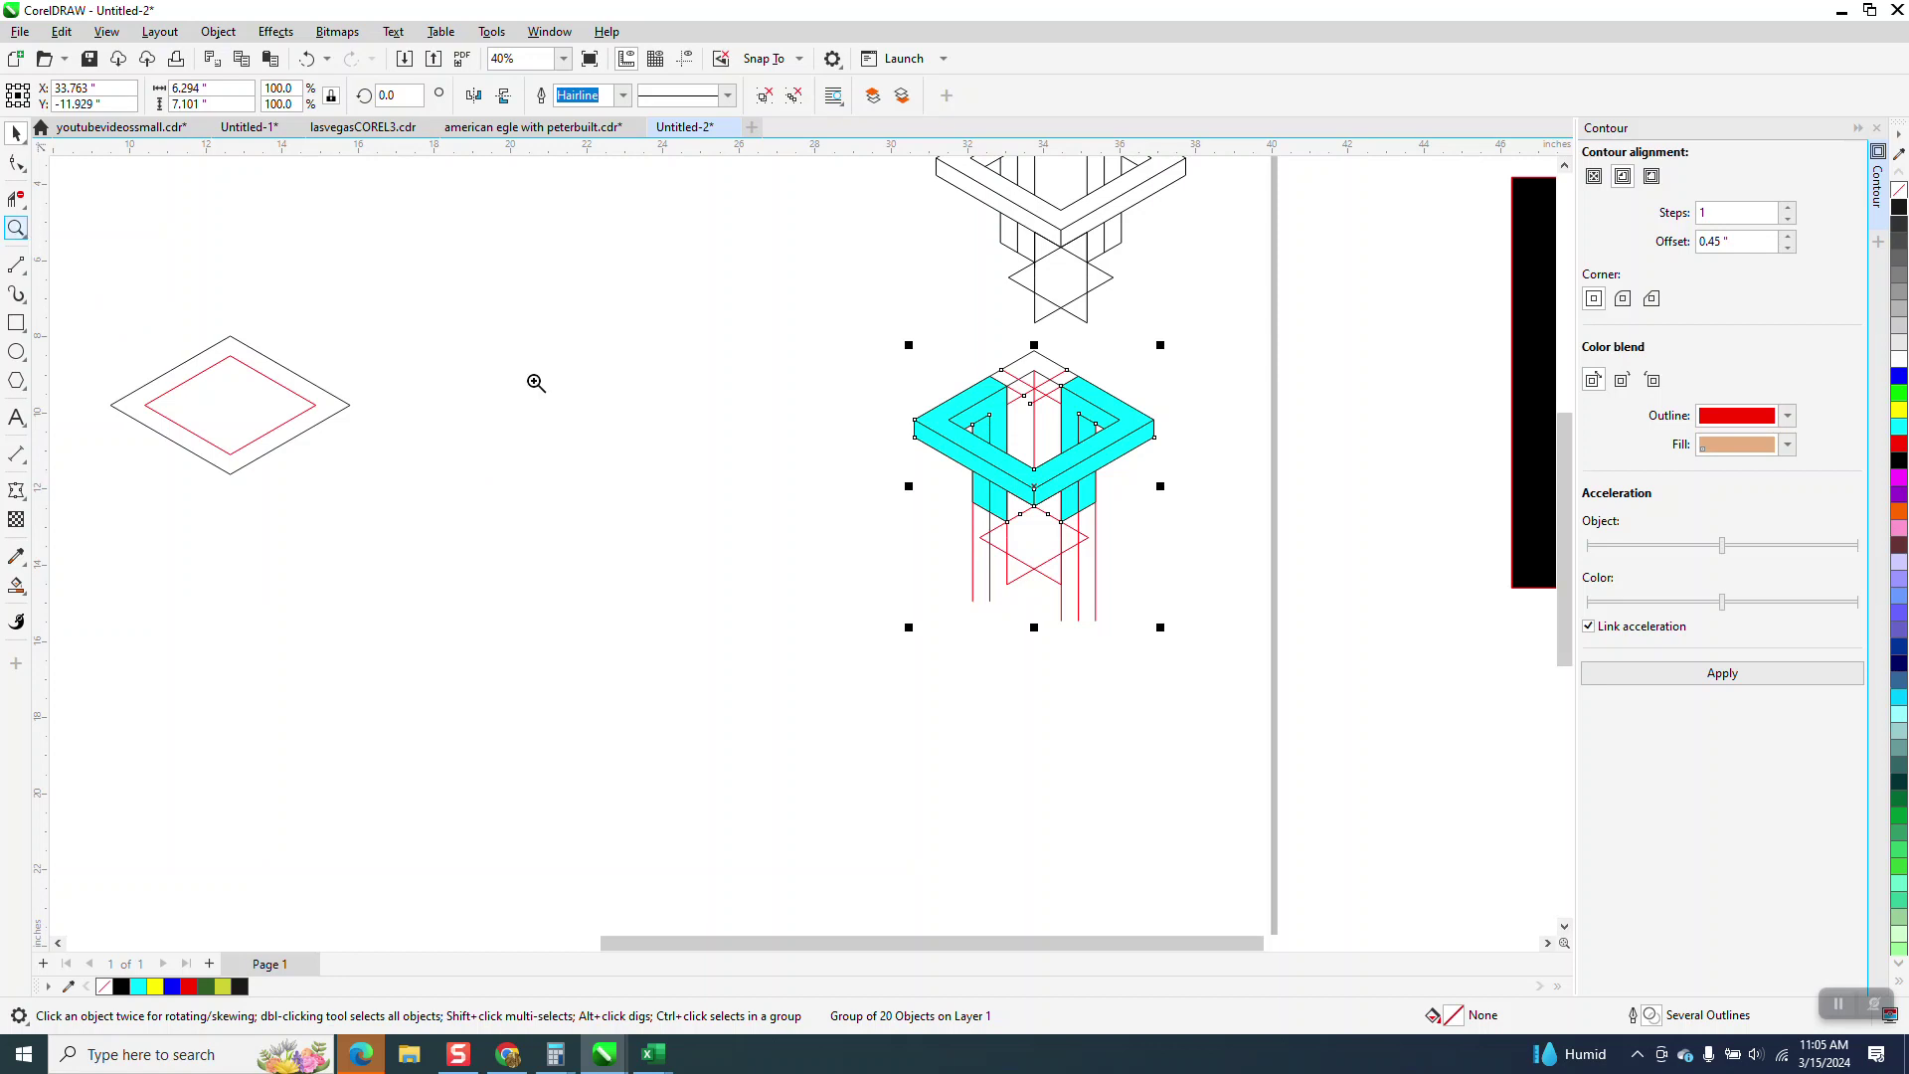
# Set the cyan group's rotation centre at the middle of the construction star, rotate a copy 120 degrees, and repeat for the third piece
pyautogui.press('z')
pyautogui.scroll(4, 1330, 767)
pyautogui.click(16, 132)
pyautogui.click(805, 311)
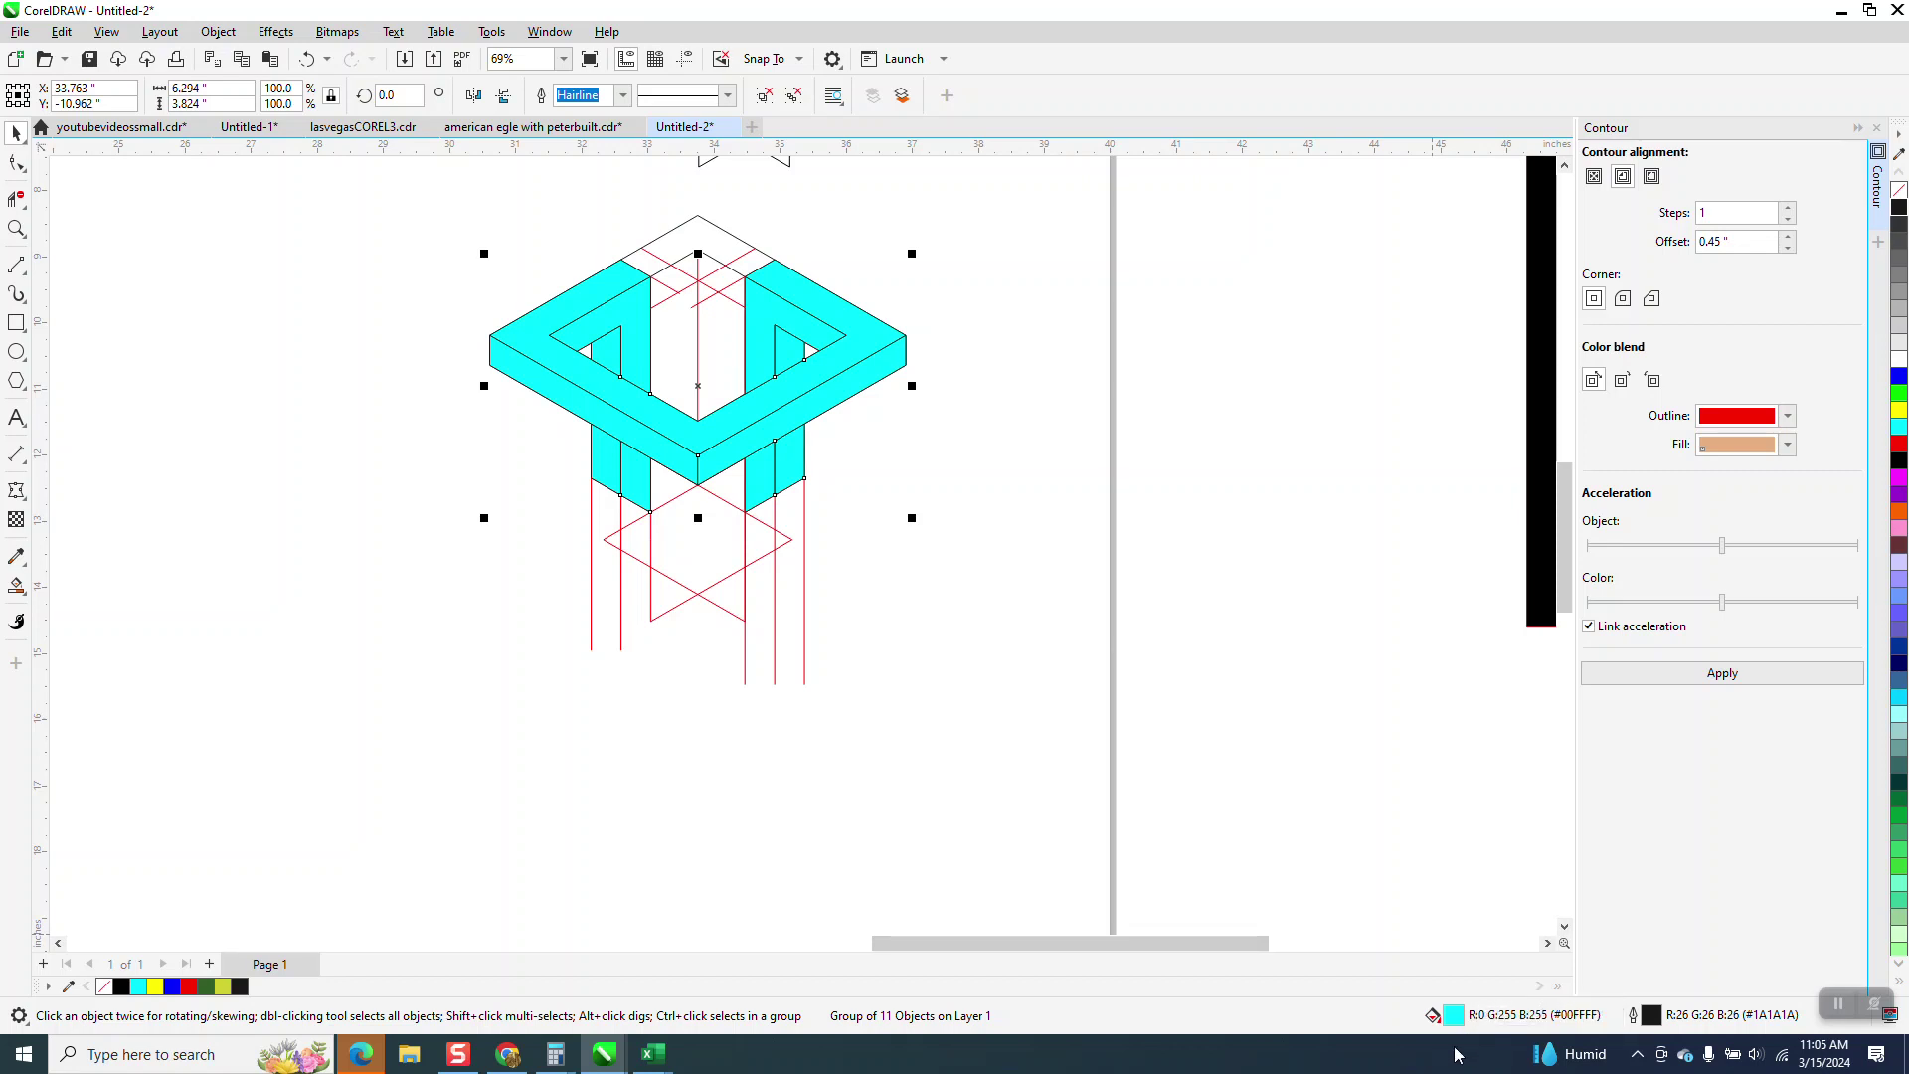
pyautogui.click(700, 387)
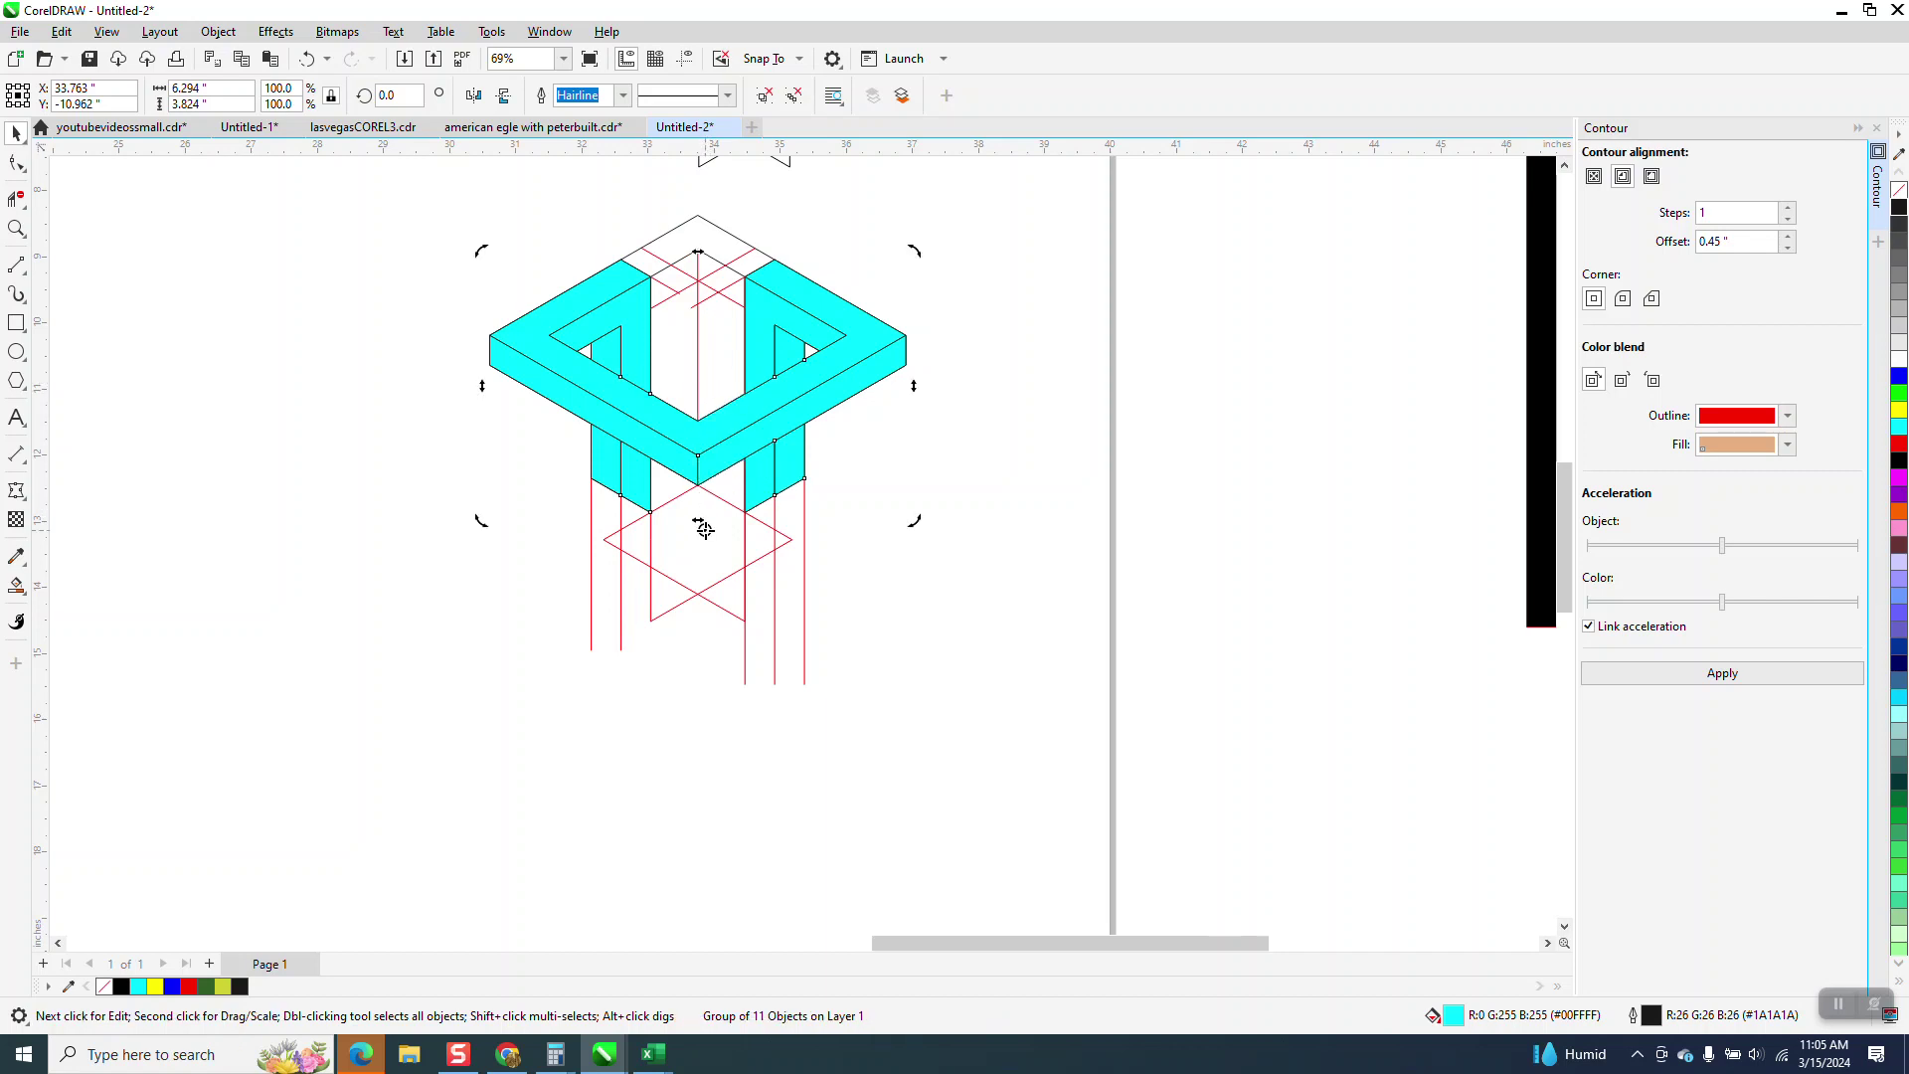
pyautogui.click(398, 95)
pyautogui.write('120')
pyautogui.press('Return')
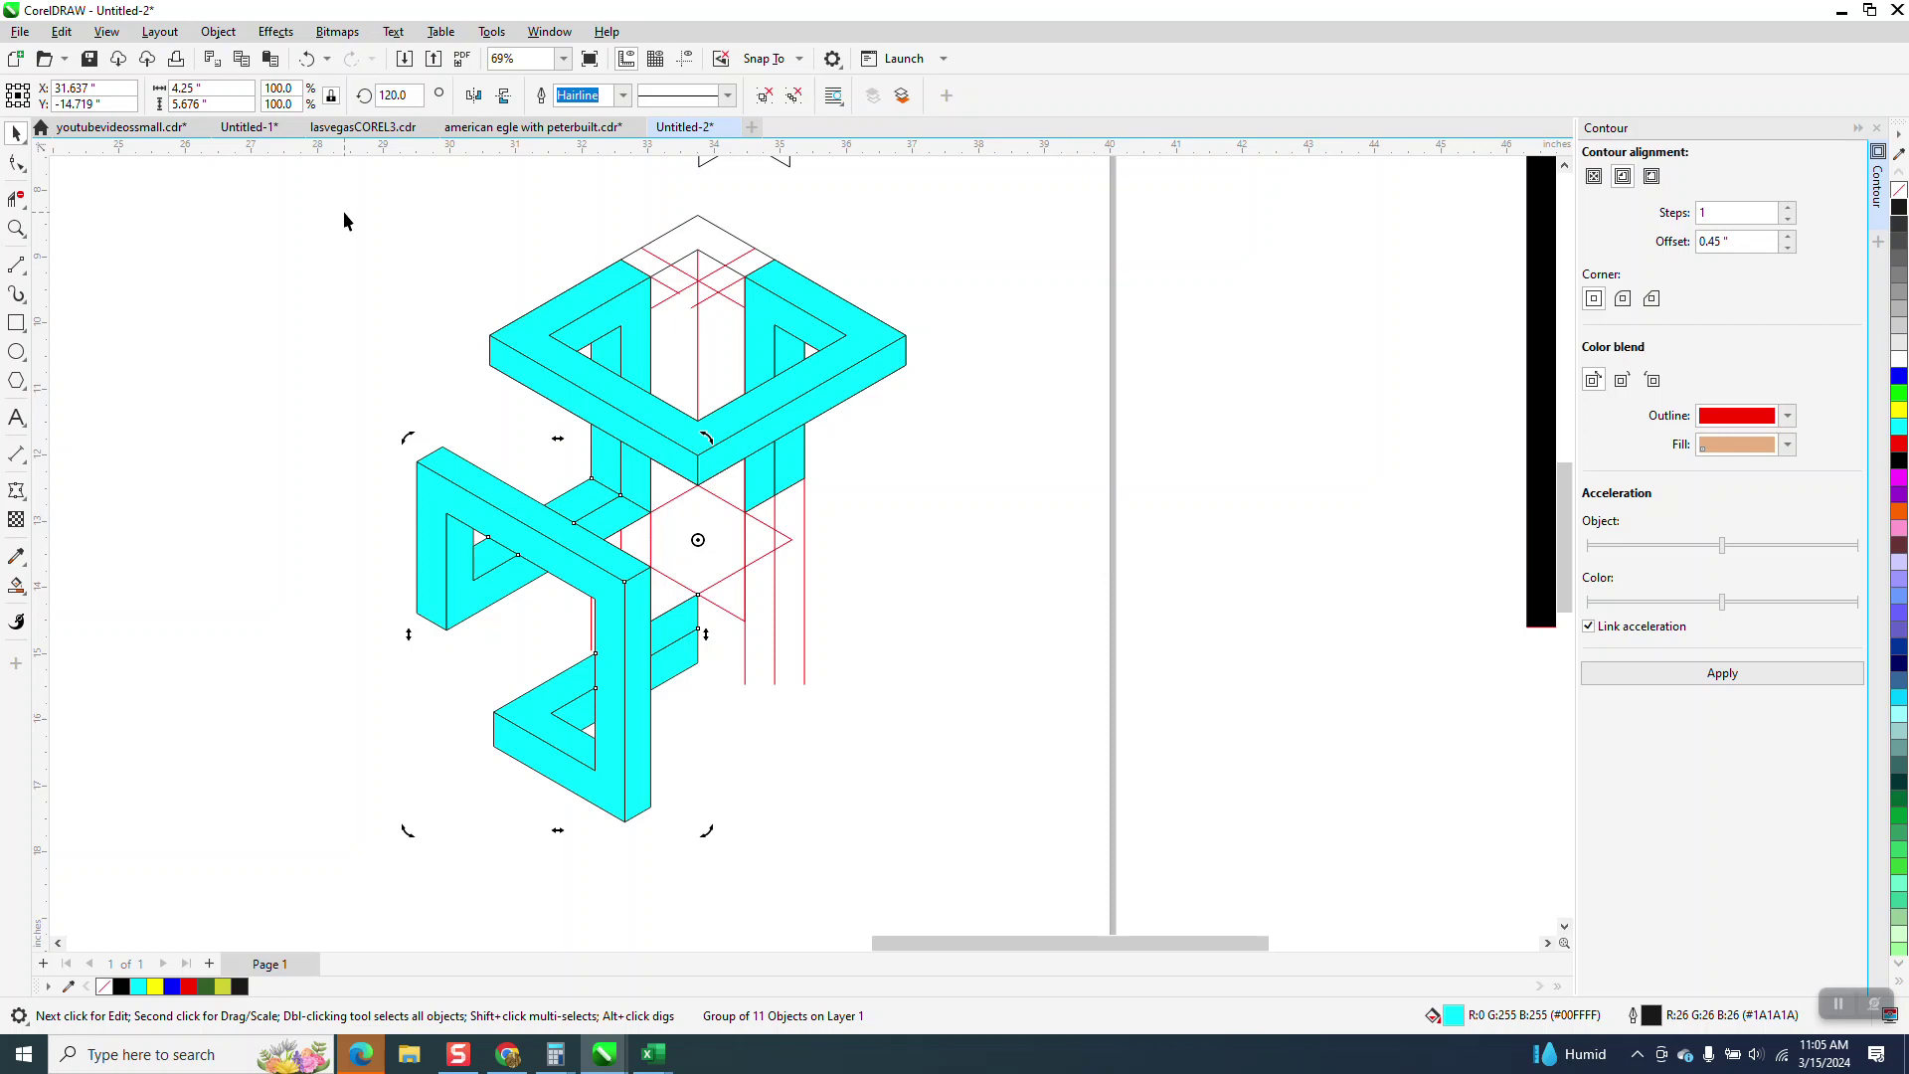
pyautogui.hotkey('ctrl', 'r')
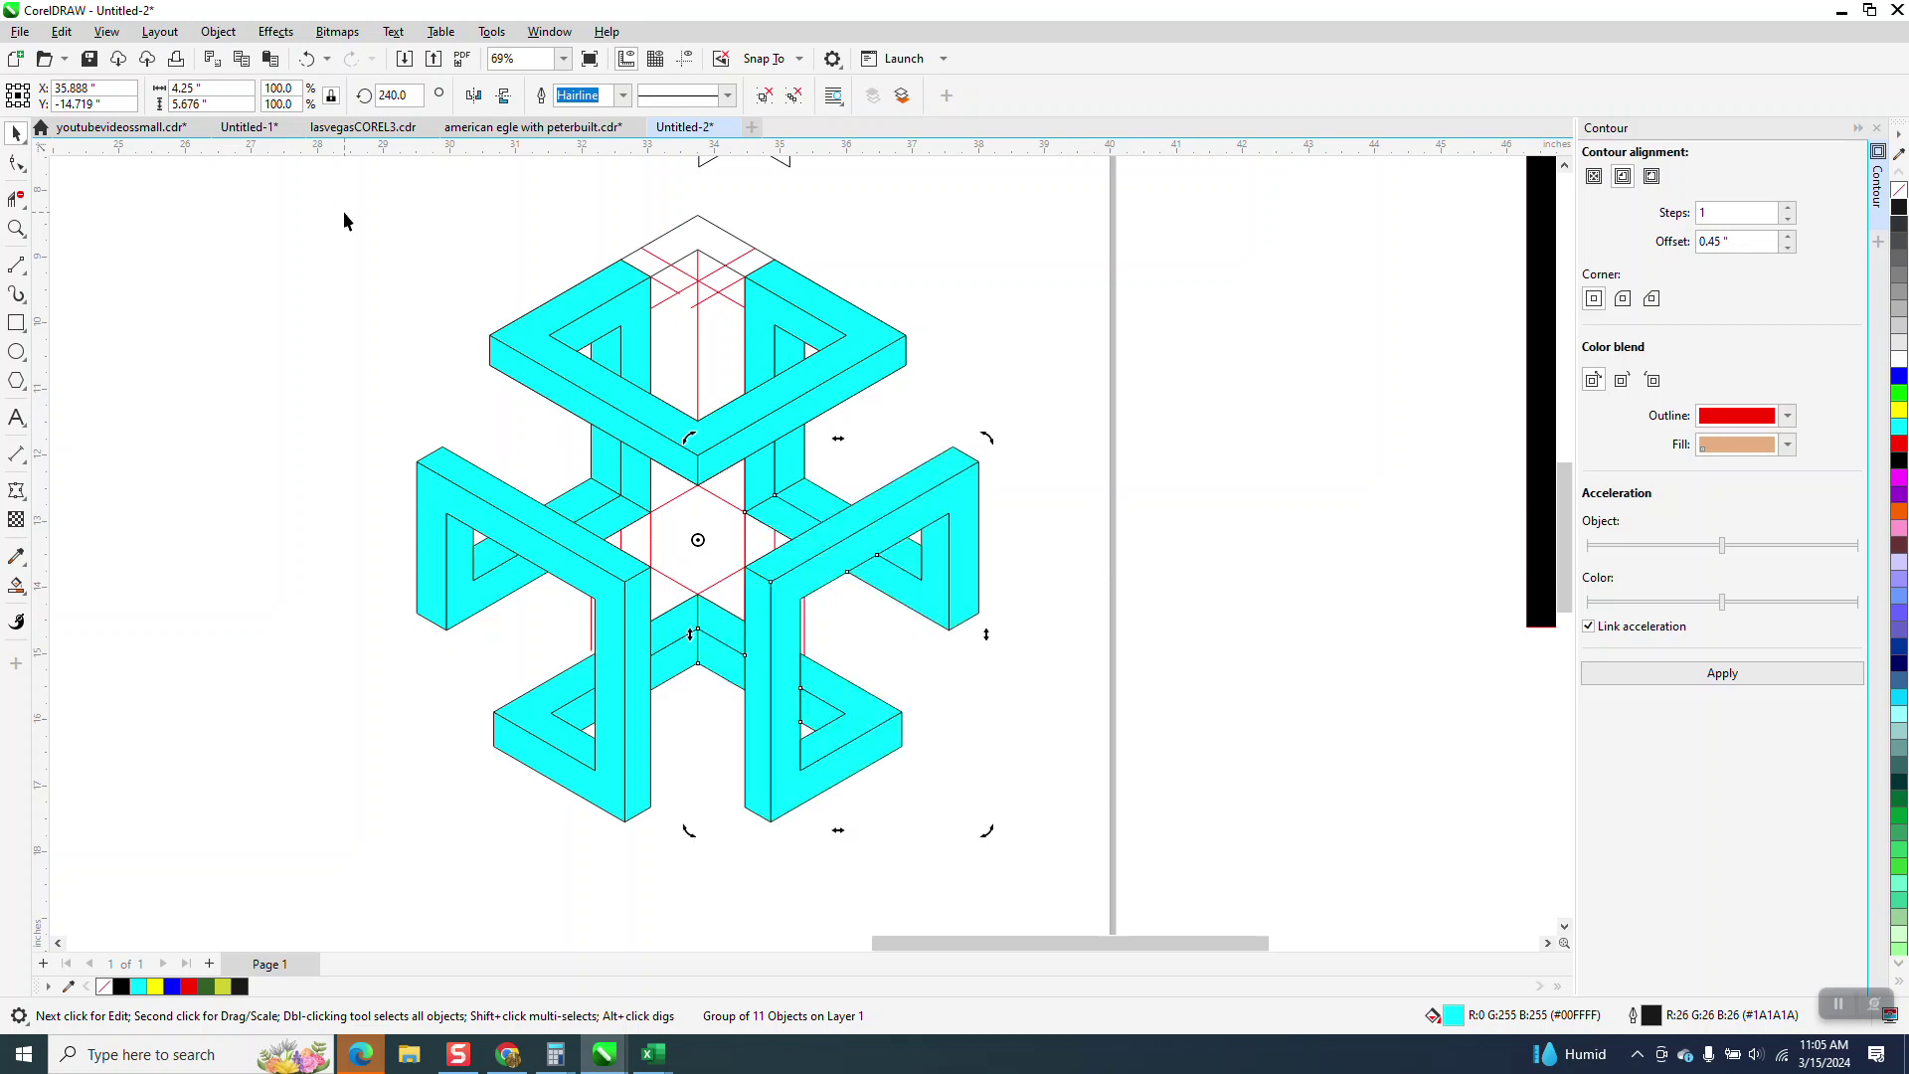
# Delete the construction drawing and move the black rectangle behind the assembled cyan figure as its background
pyautogui.click(655, 240)
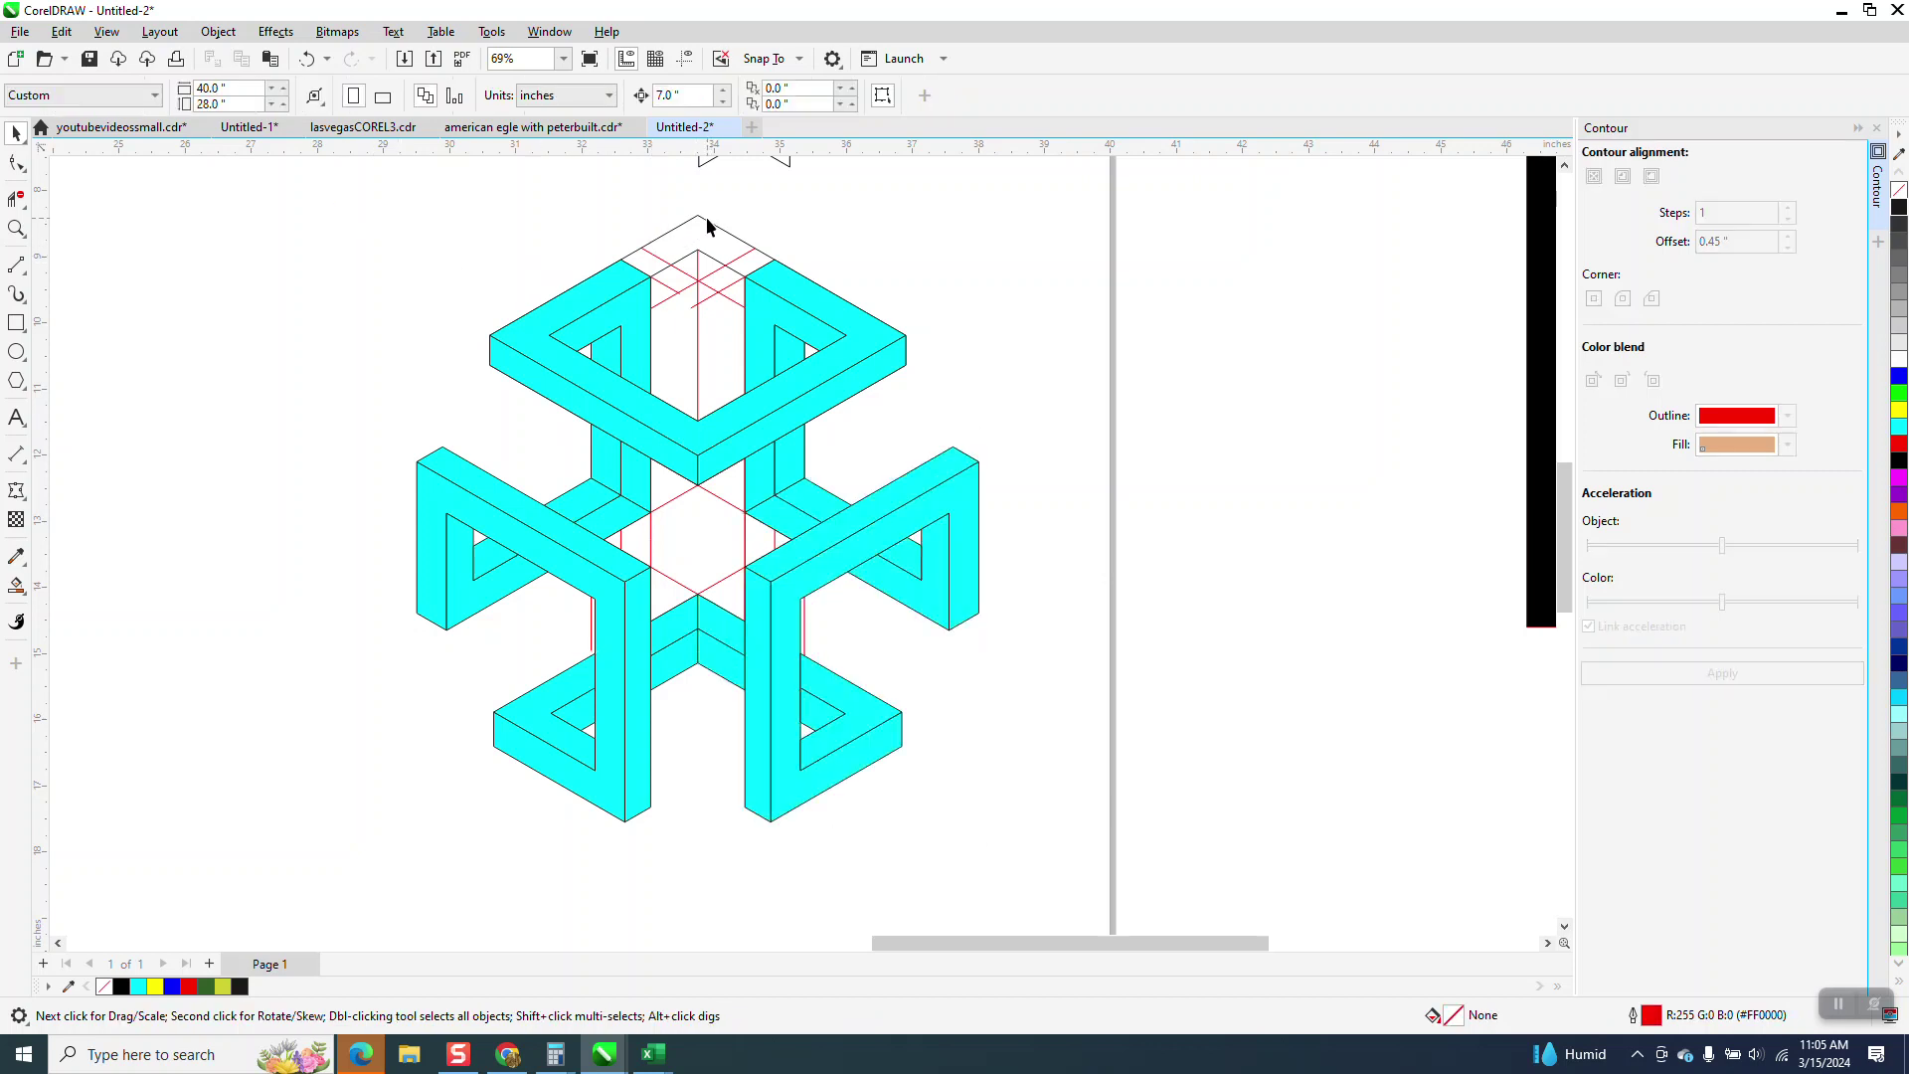
pyautogui.press('Delete')
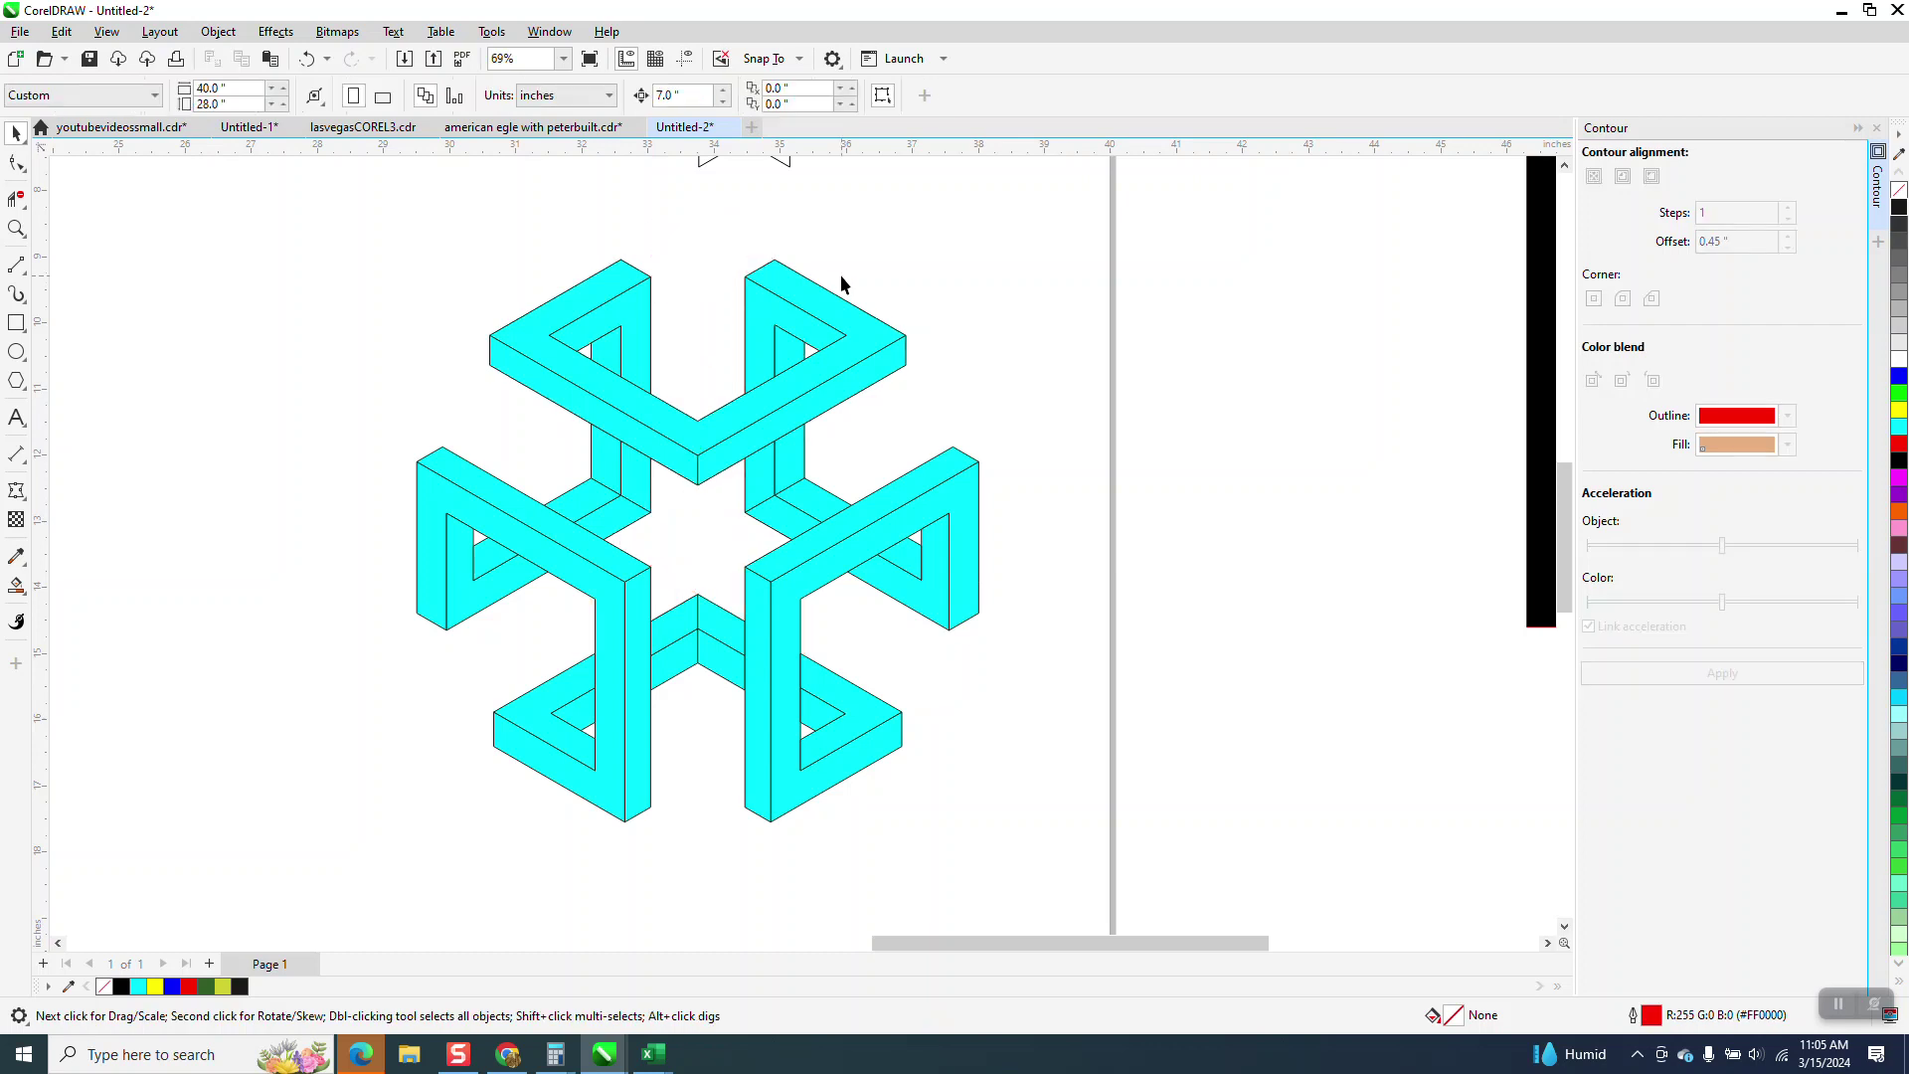
pyautogui.scroll(-1, 961, 356)
pyautogui.click(1099, 552)
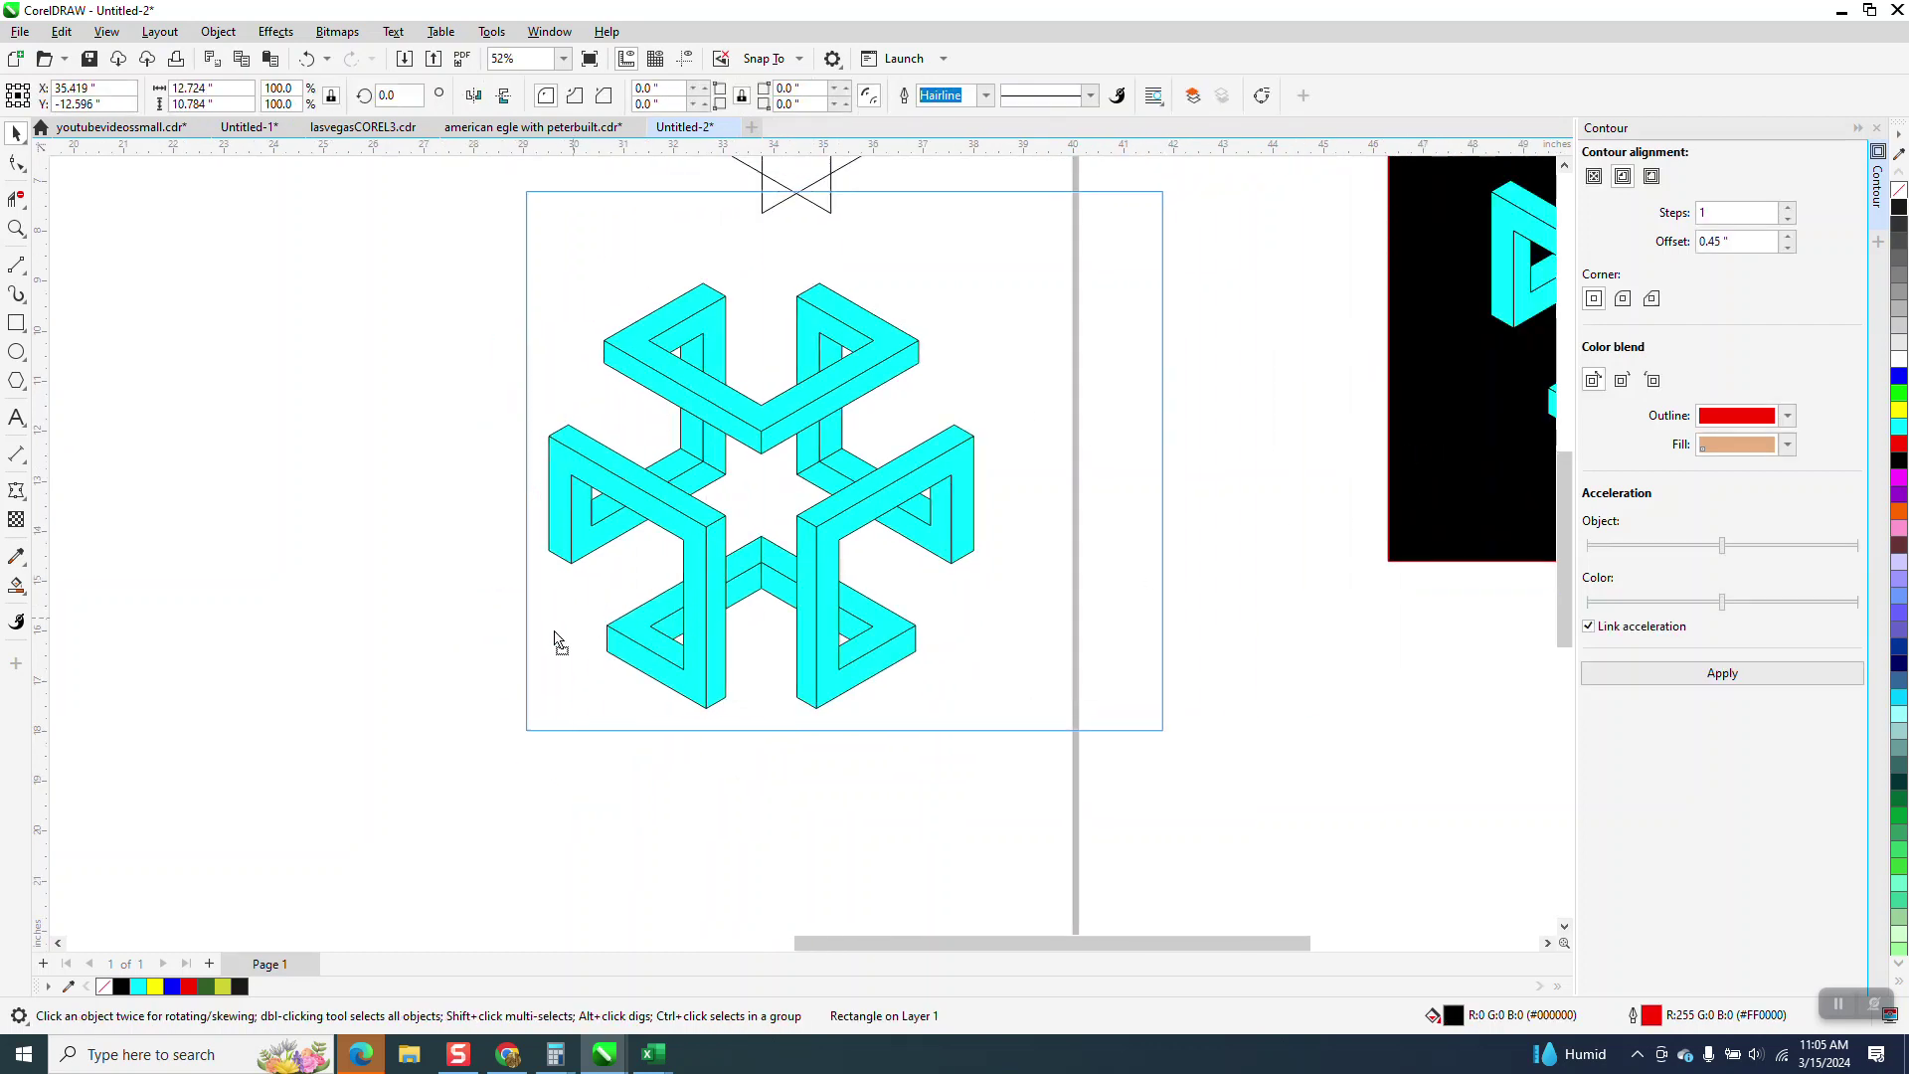
pyautogui.moveTo(516, 679); pyautogui.dragTo(516, 679)
pyautogui.scroll(-1, 309, 626)
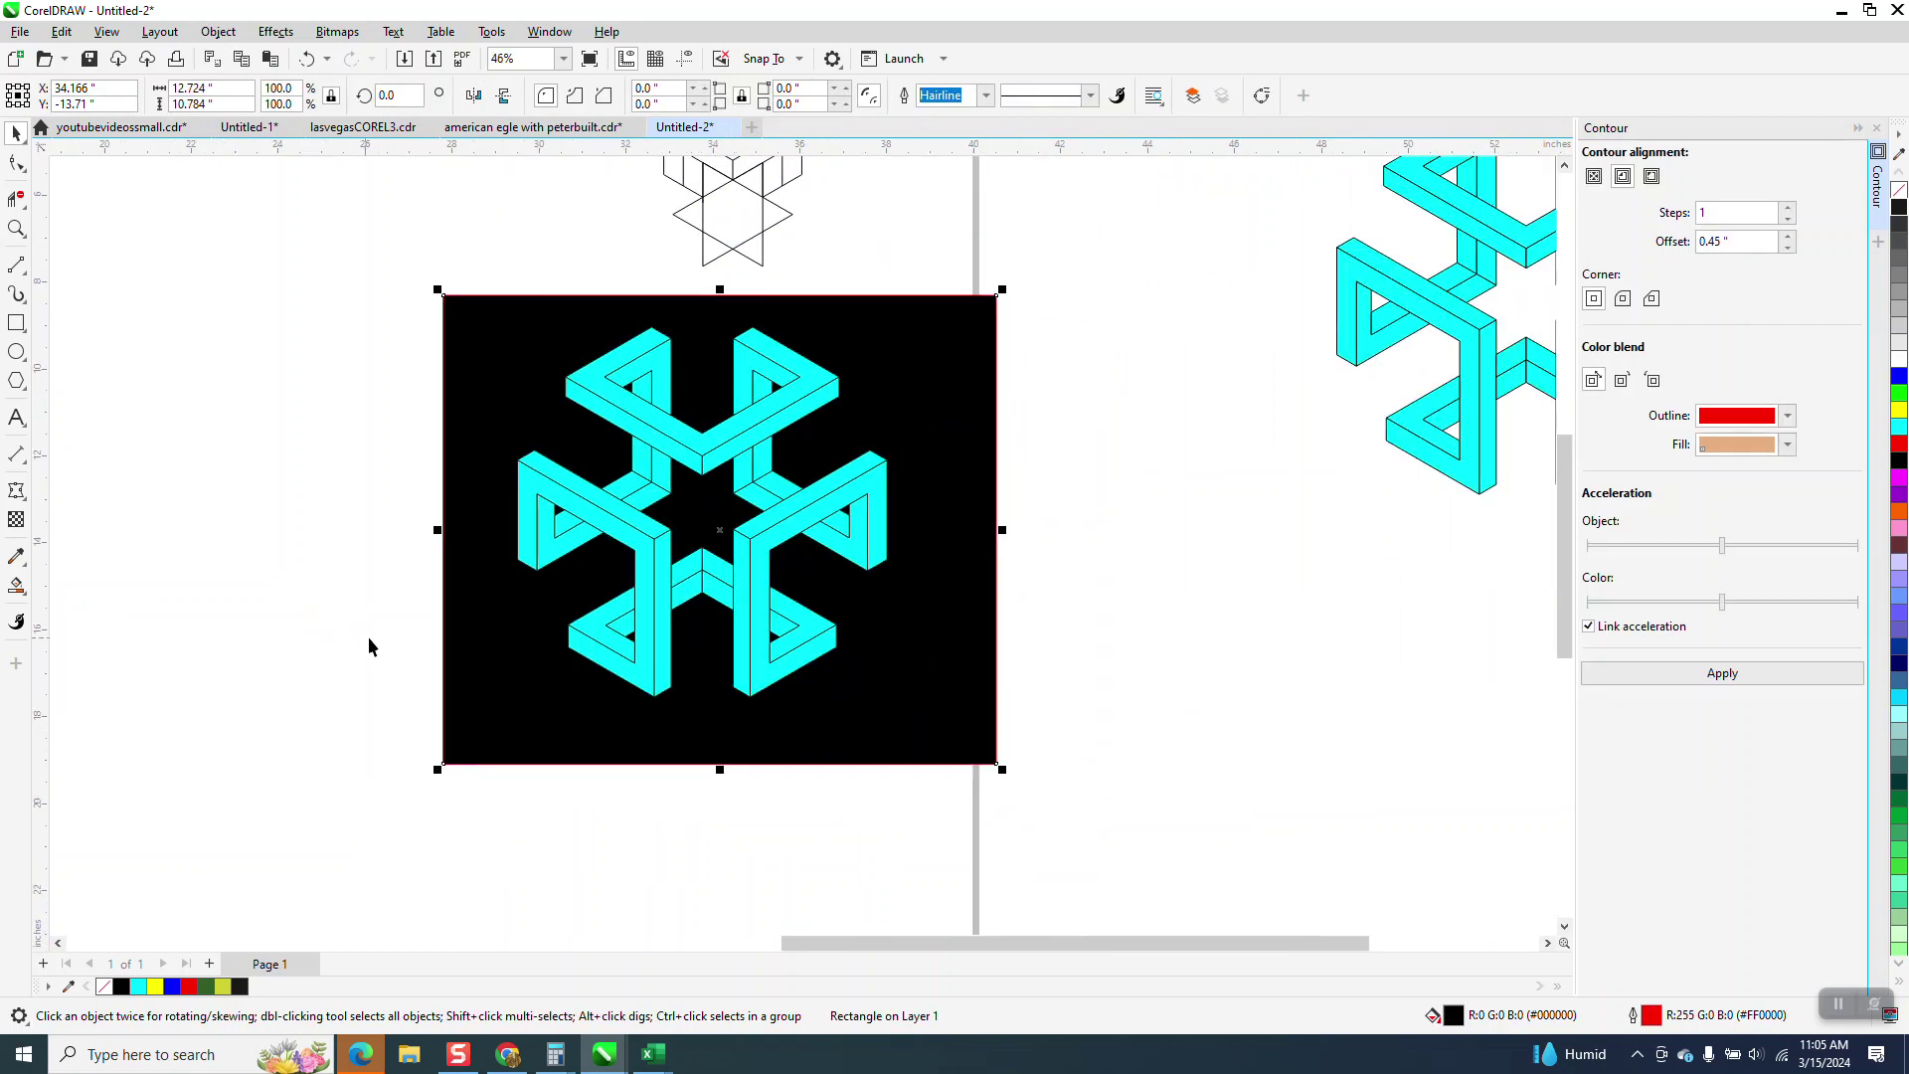
pyautogui.click(16, 228)
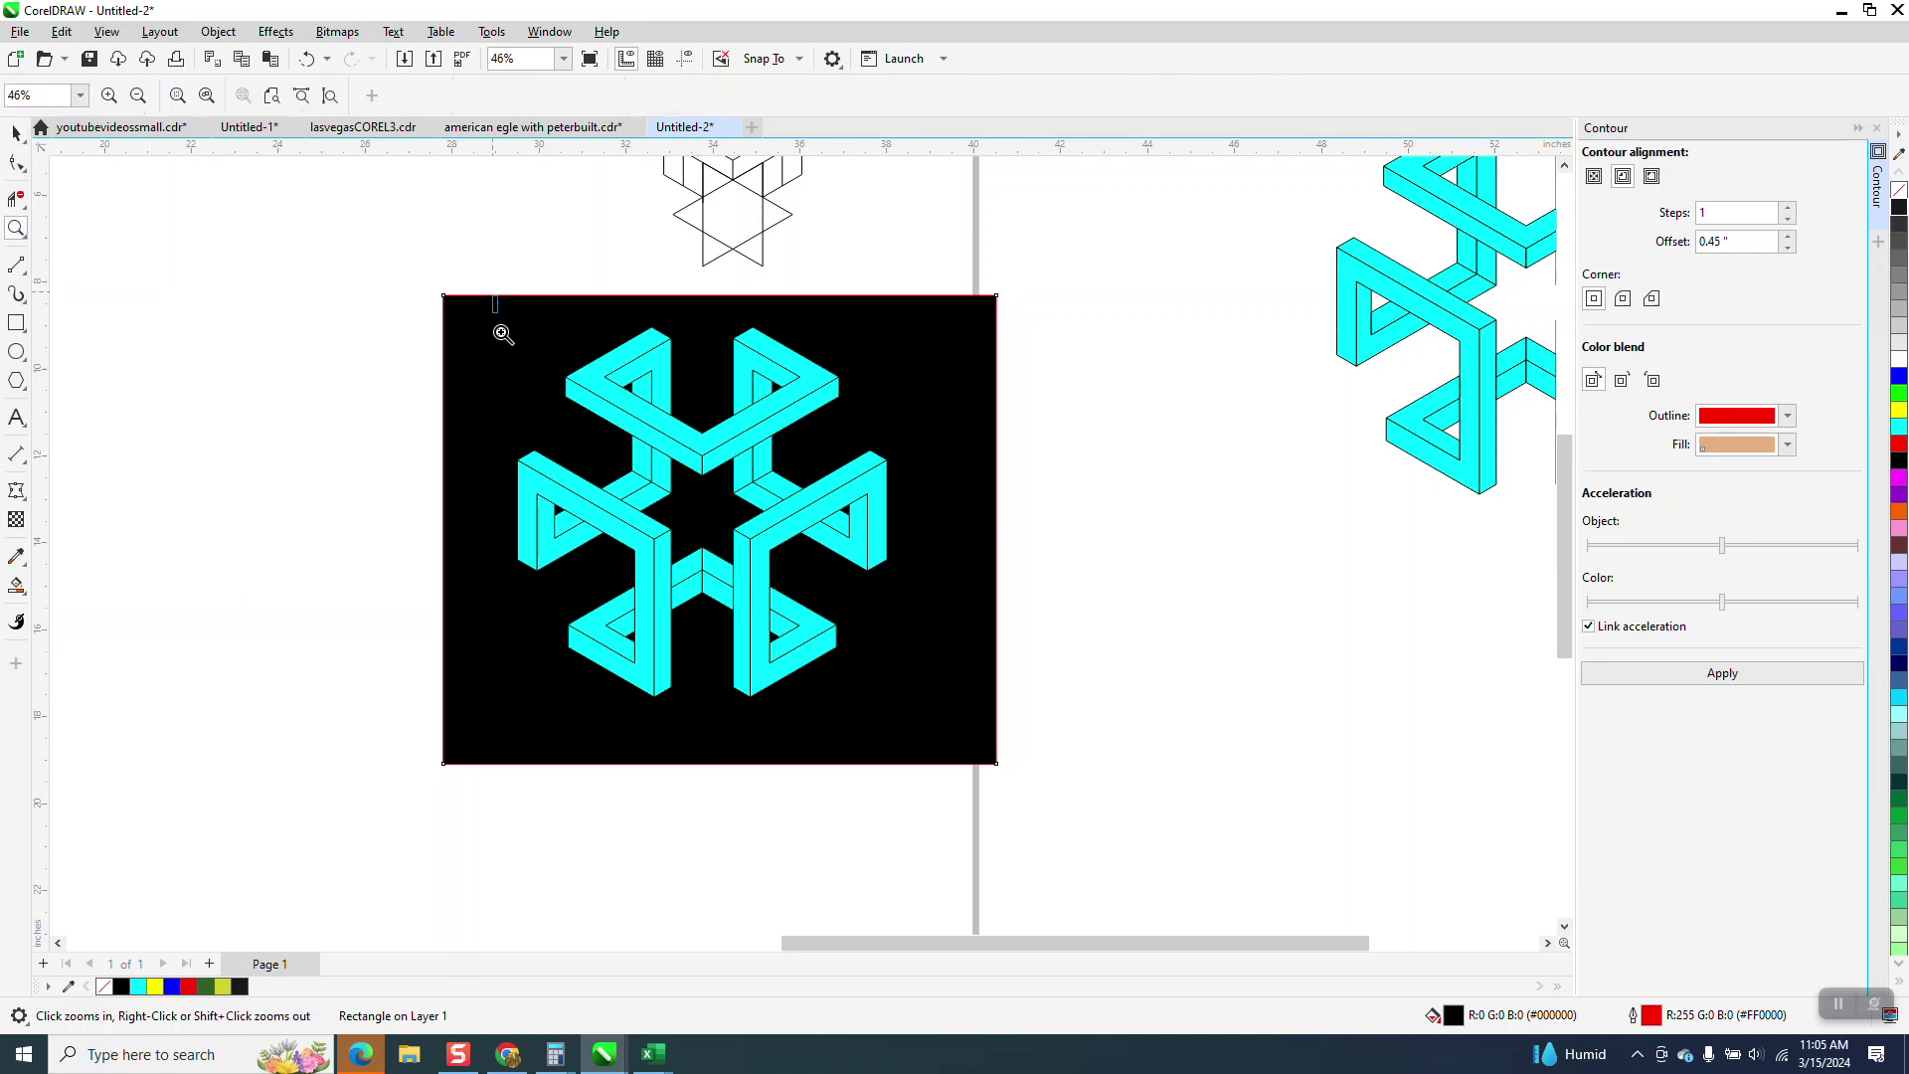
pyautogui.moveTo(502, 333); pyautogui.dragTo(1119, 790)
pyautogui.scroll(-4, 835, 542)
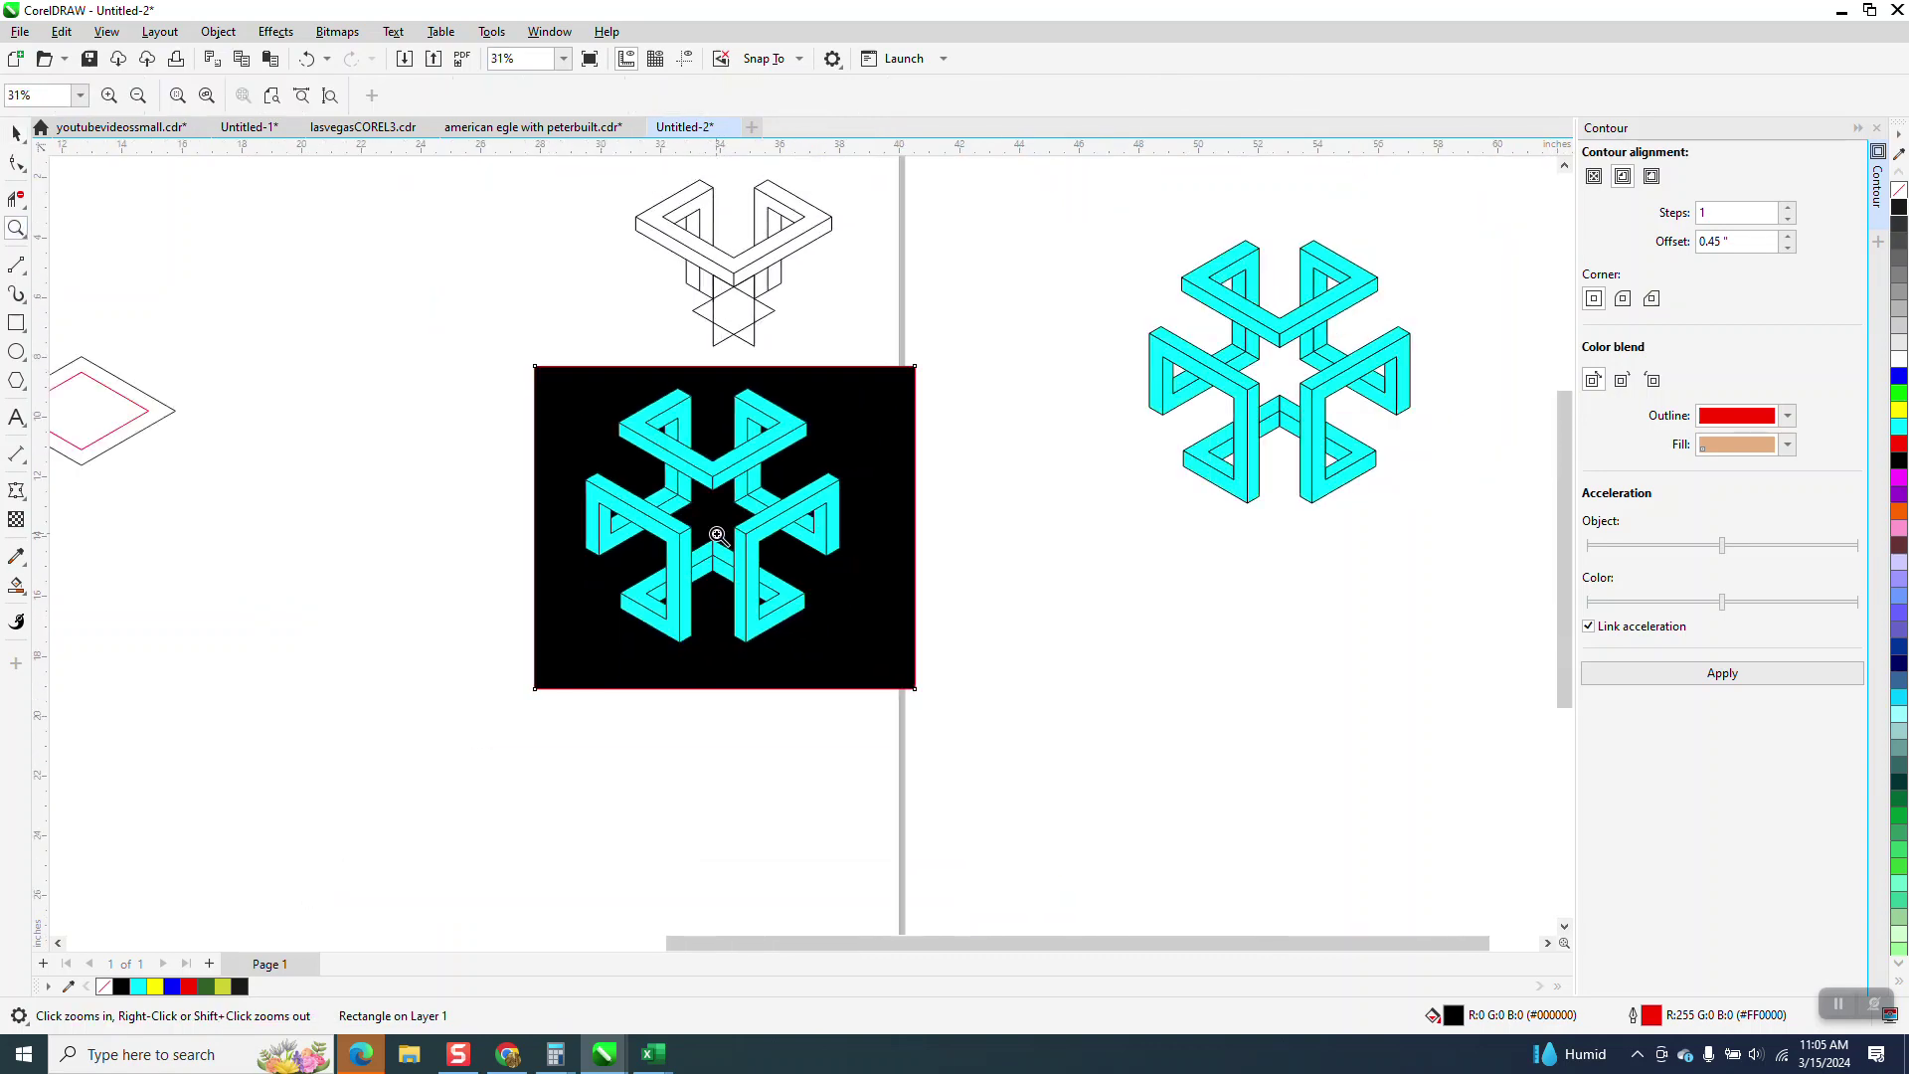
pyautogui.moveTo(658, 243); pyautogui.dragTo(880, 437)
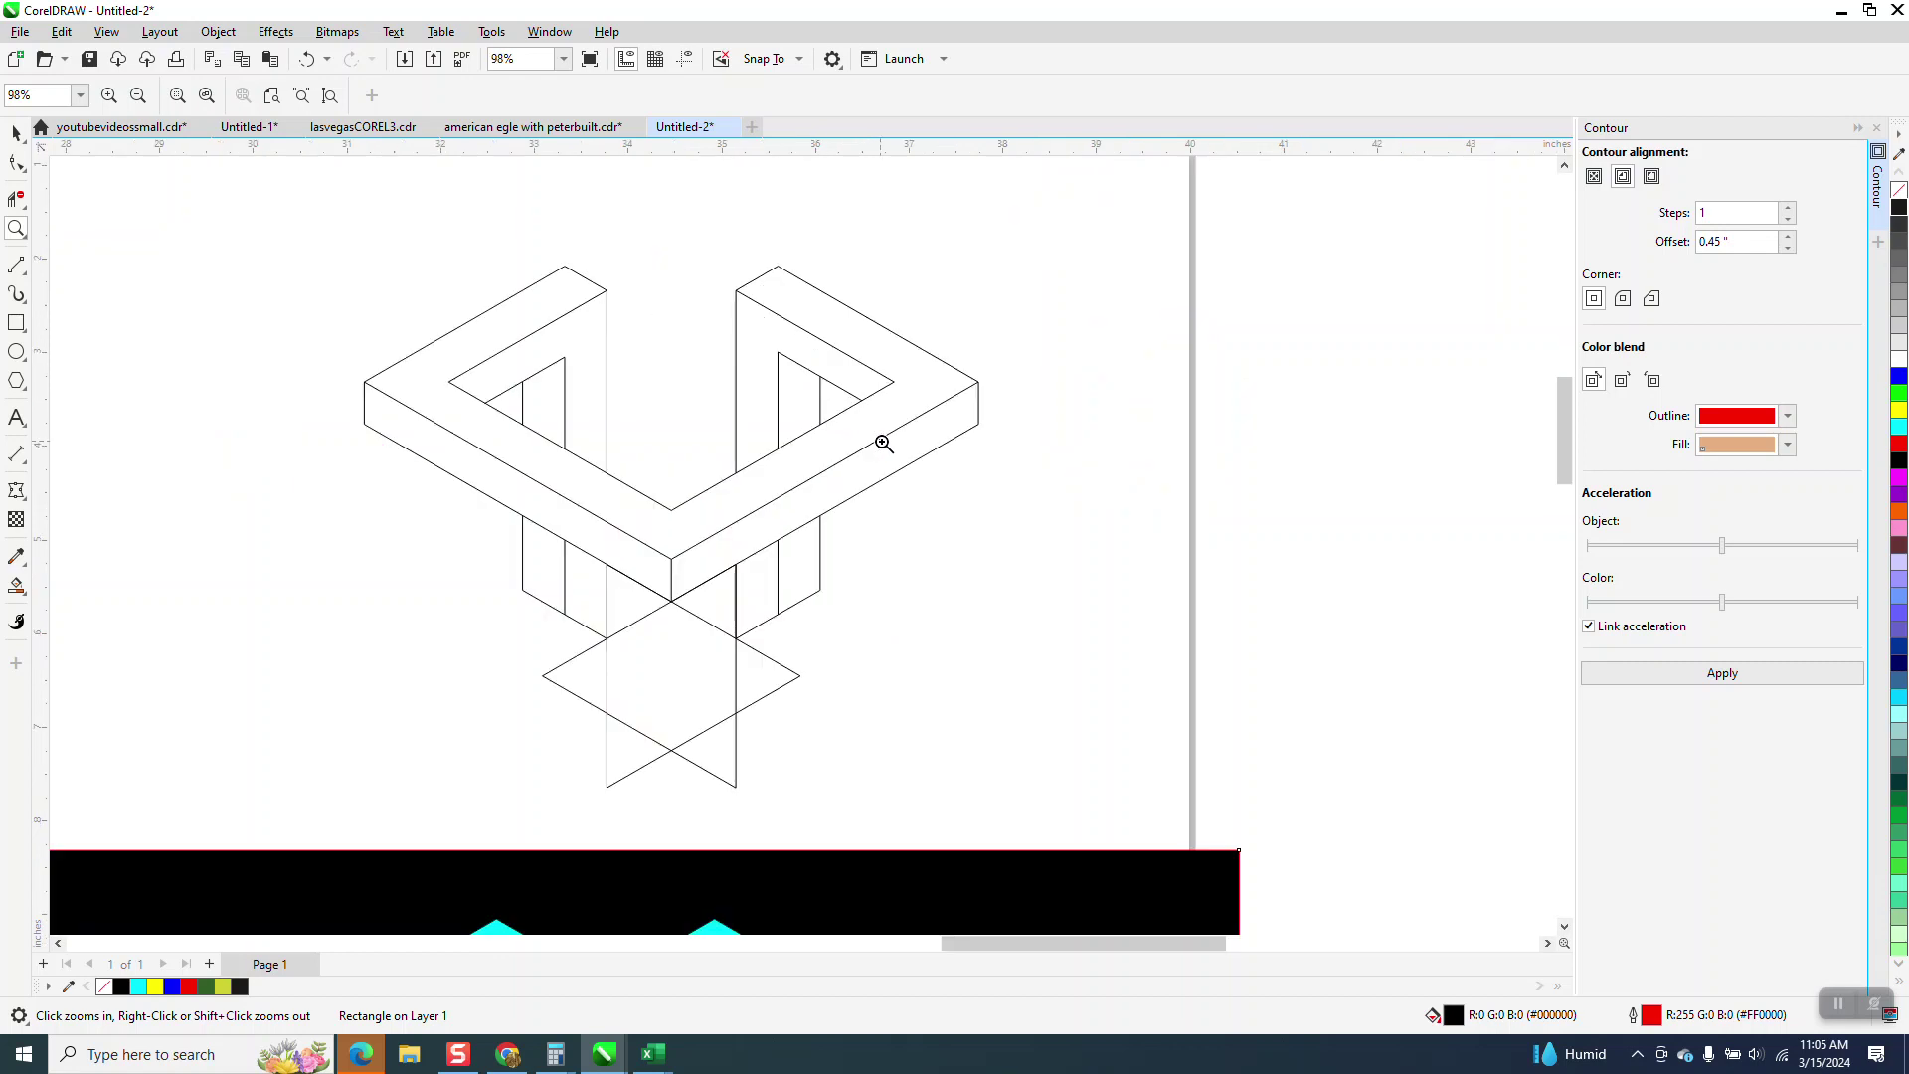
pyautogui.rightClick(744, 610)
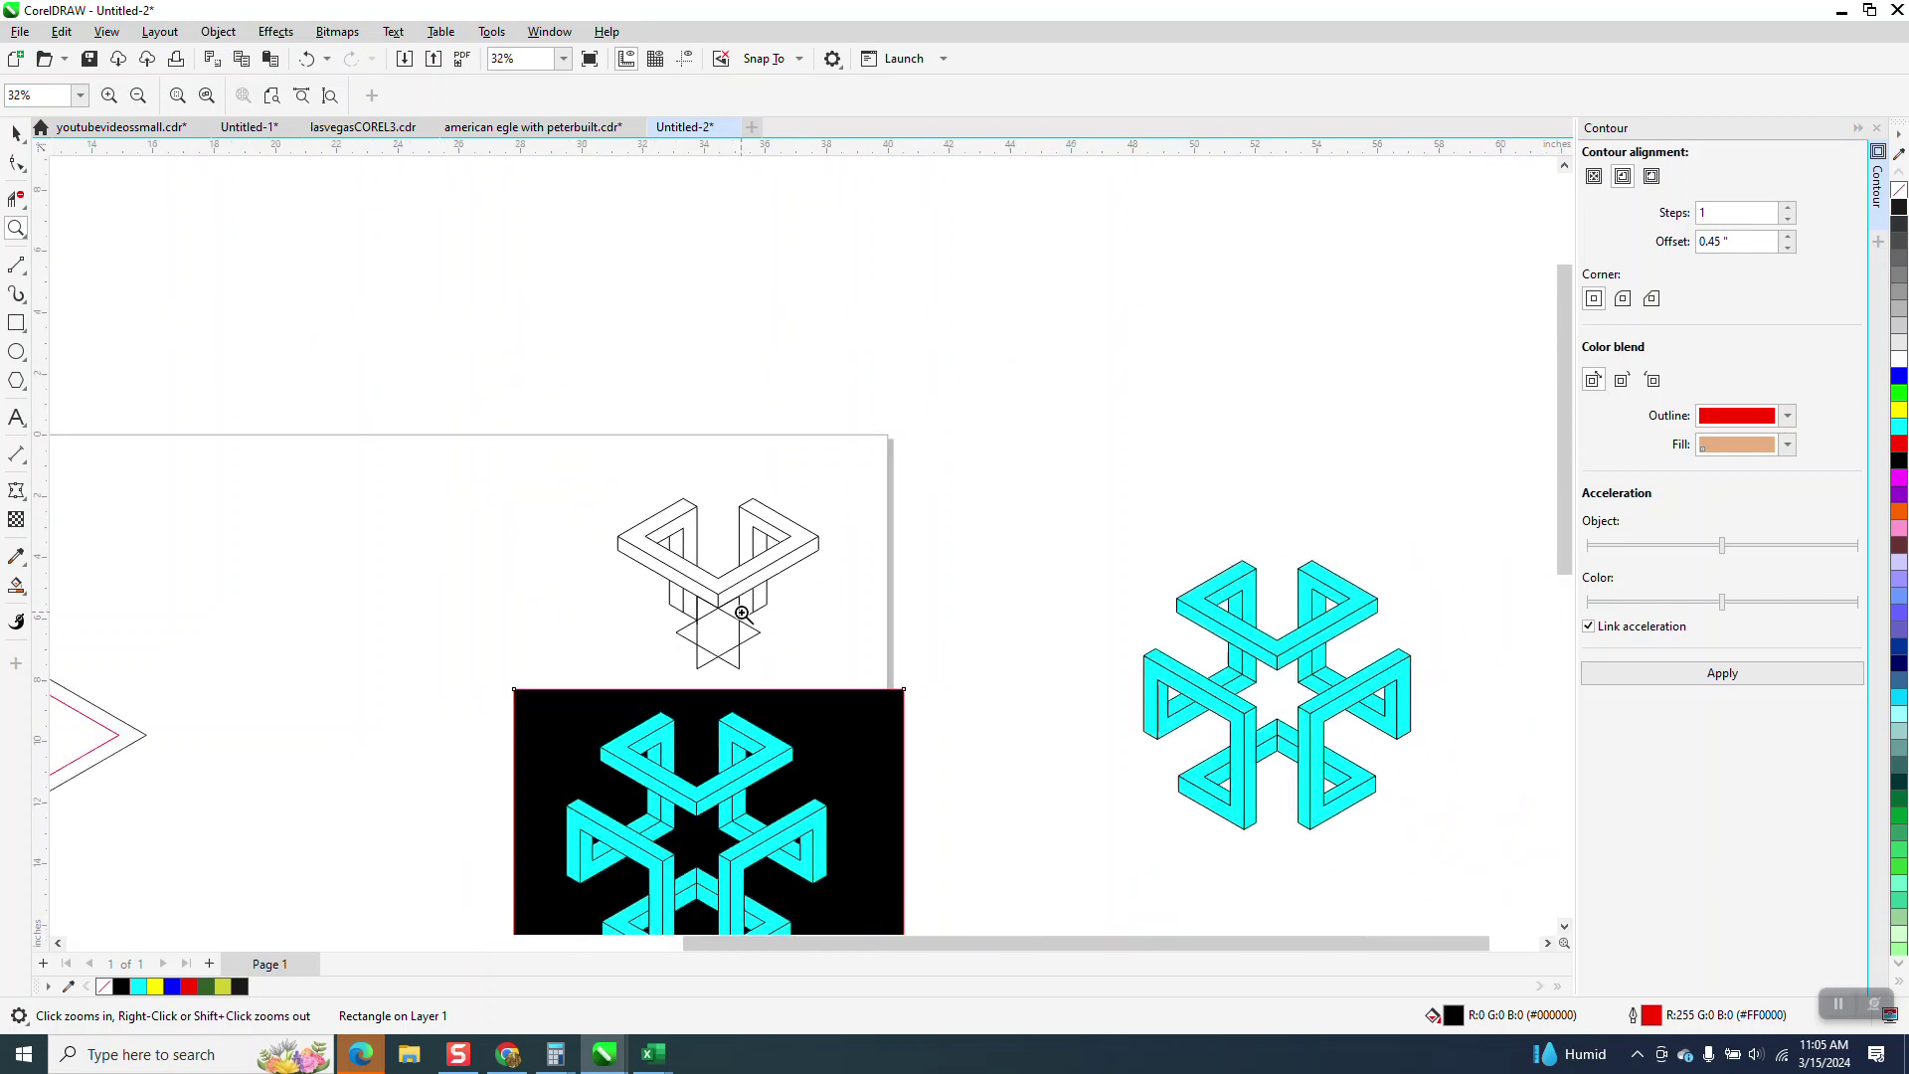